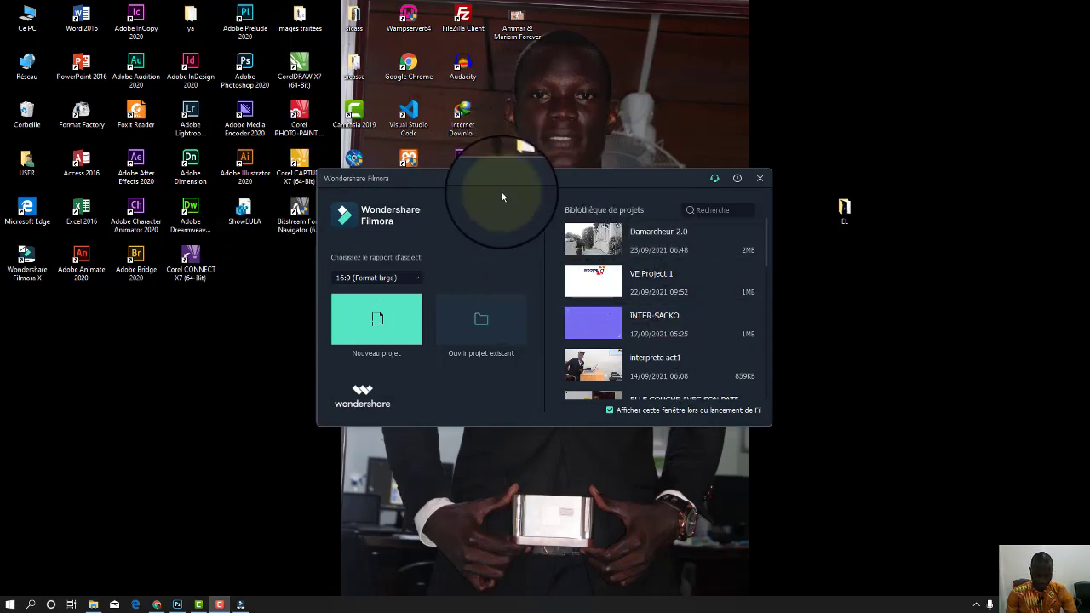
Choose 4:3 (Standard) as the aspect ratio in the Filmora start window and shift the window right.
drag(522, 179, 596, 186)
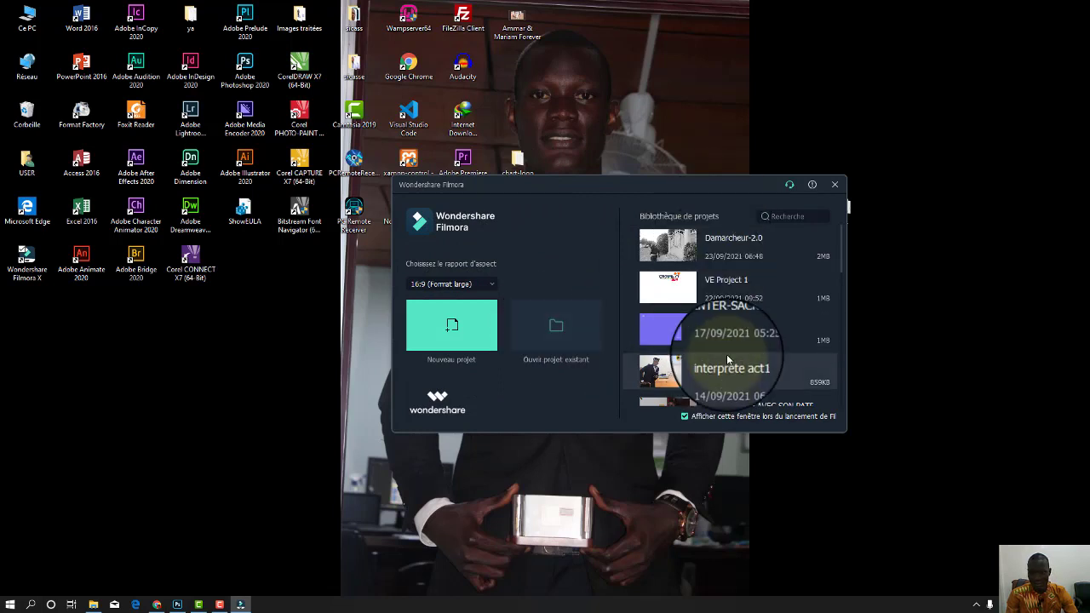
scroll(741, 328, down, 5)
scroll(744, 325, up, 5)
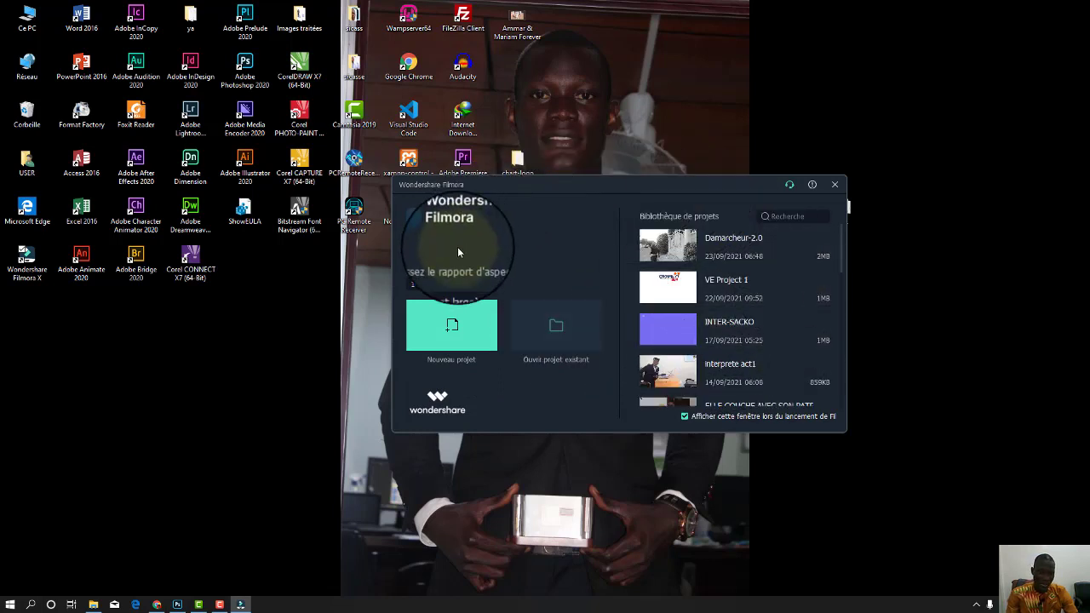
click(491, 286)
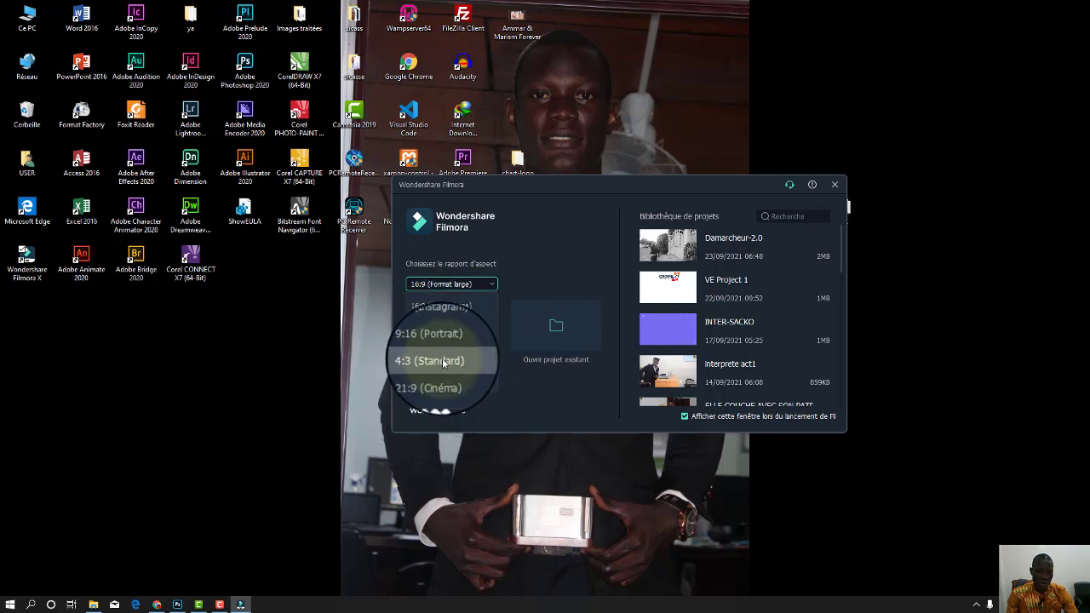
click(430, 361)
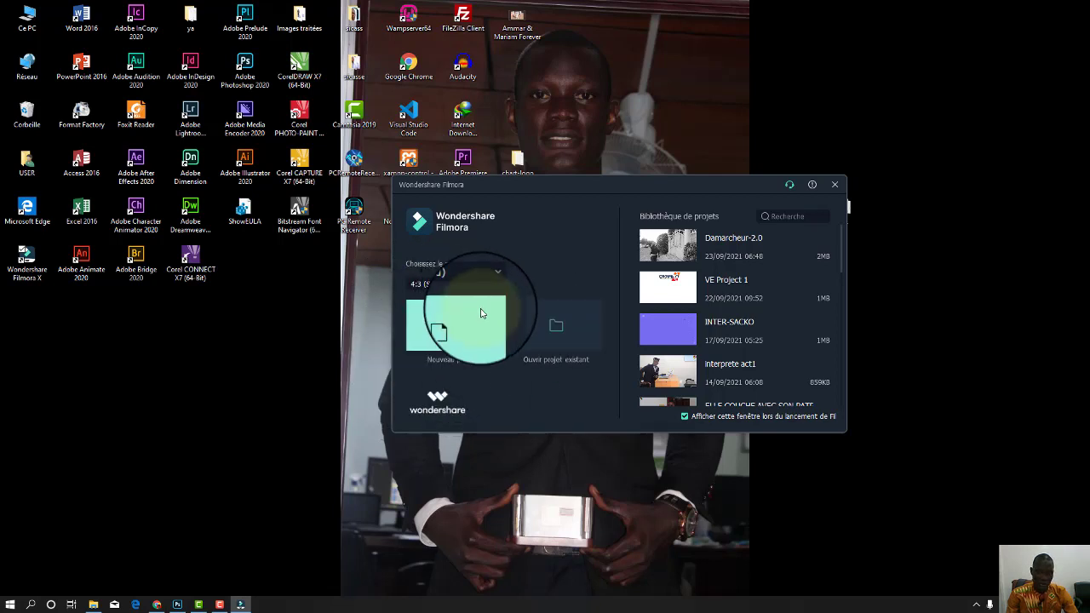
drag(487, 192, 695, 190)
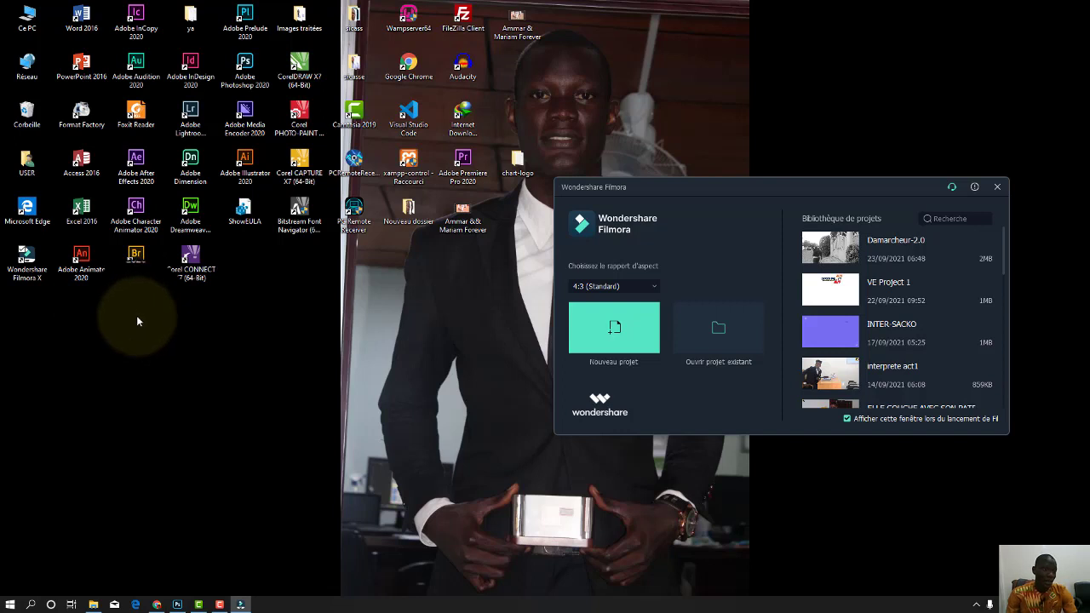
Open the installation folder of the Wondershare Filmora X desktop shortcut.
click(33, 264)
right_click(32, 264)
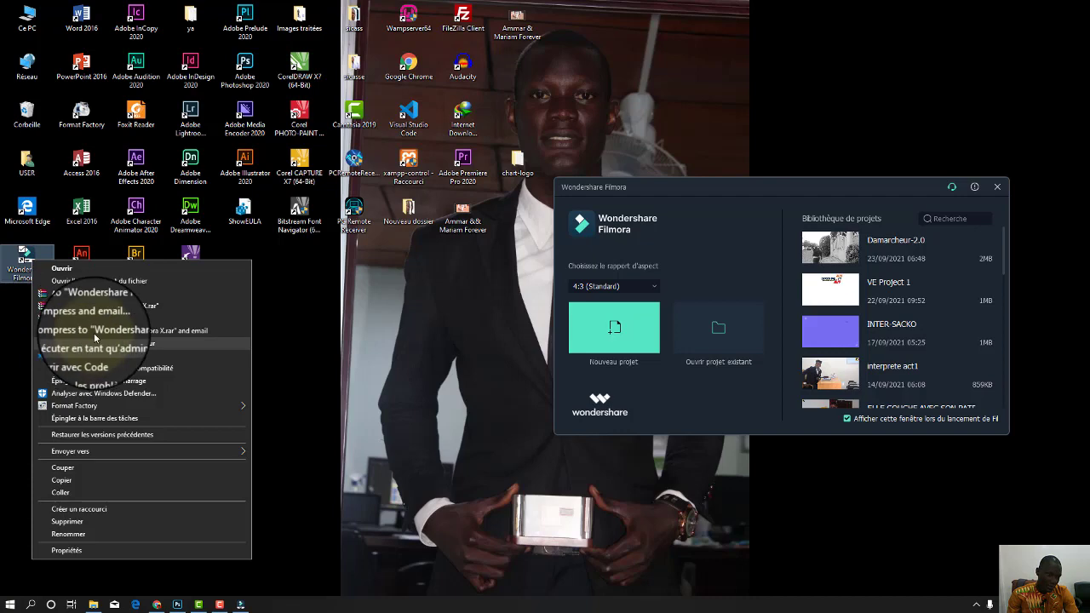
click(96, 282)
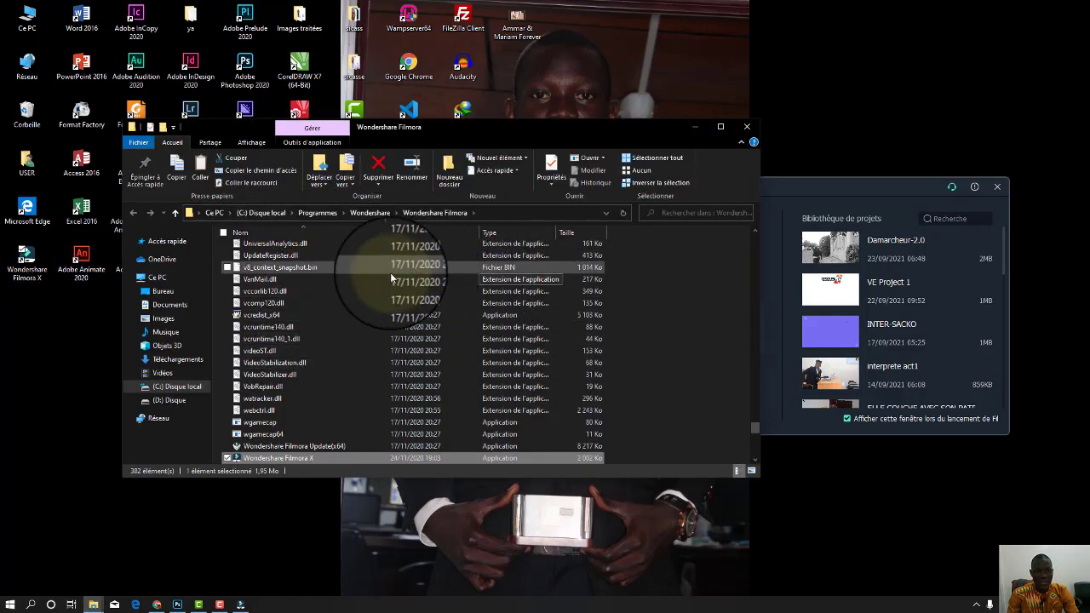
scroll(452, 349, down, 1)
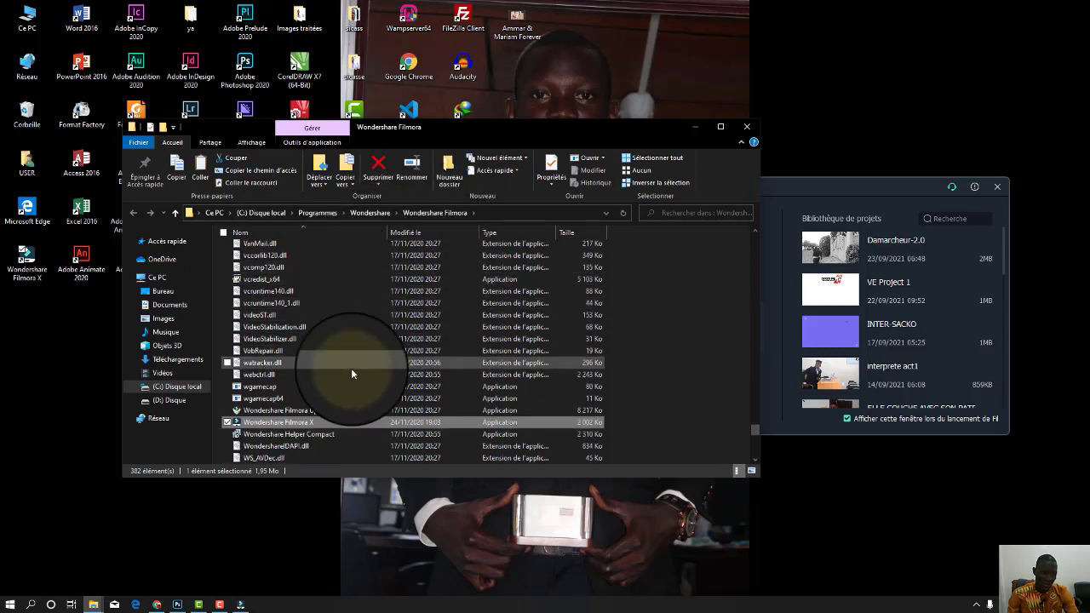
scroll(350, 368, down, 1)
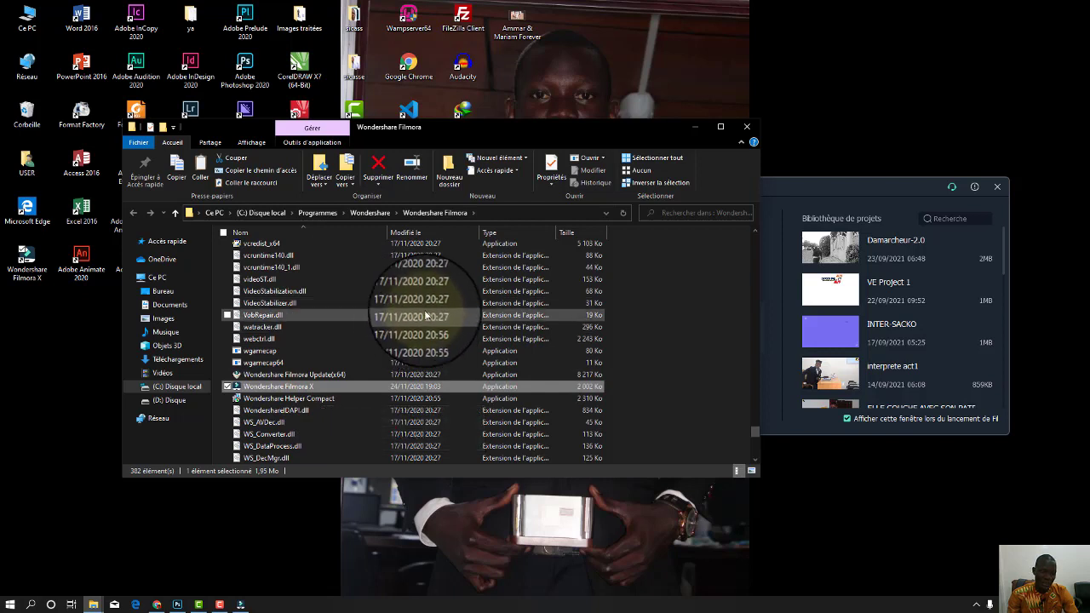
scroll(407, 385, down, 2)
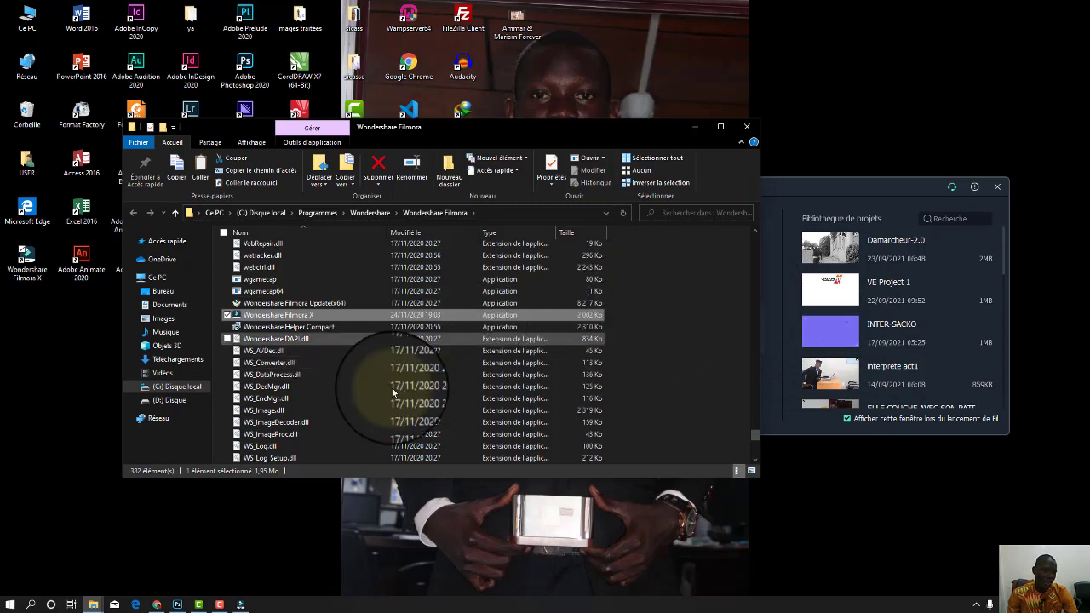
In Téléchargements, open the Crack Wondershare Filmora X v10.0.2.1 > Crack folder and select its three files.
click(97, 608)
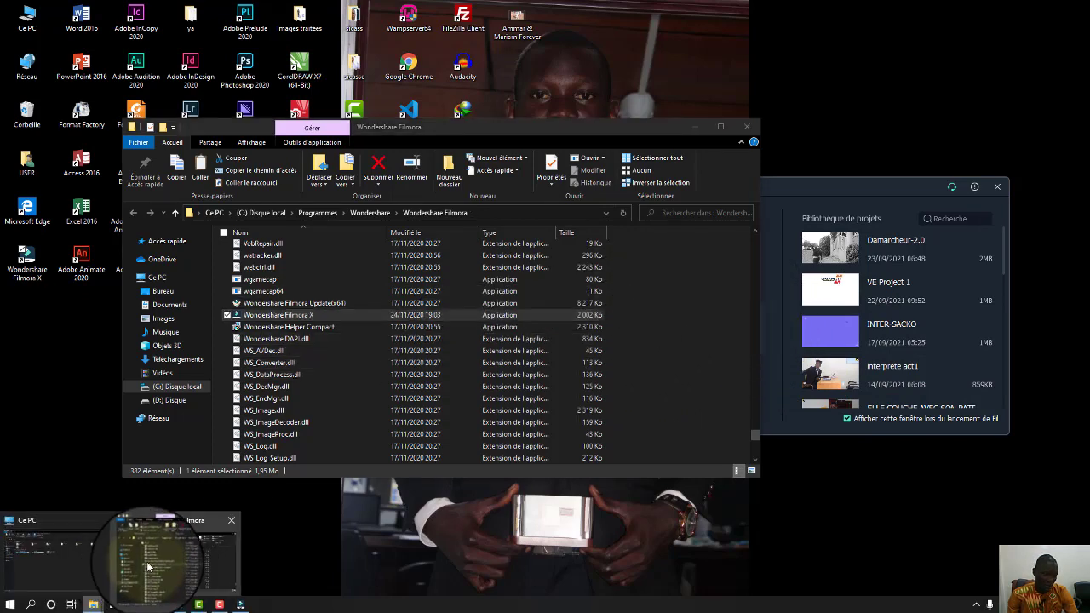
click(100, 605)
click(96, 561)
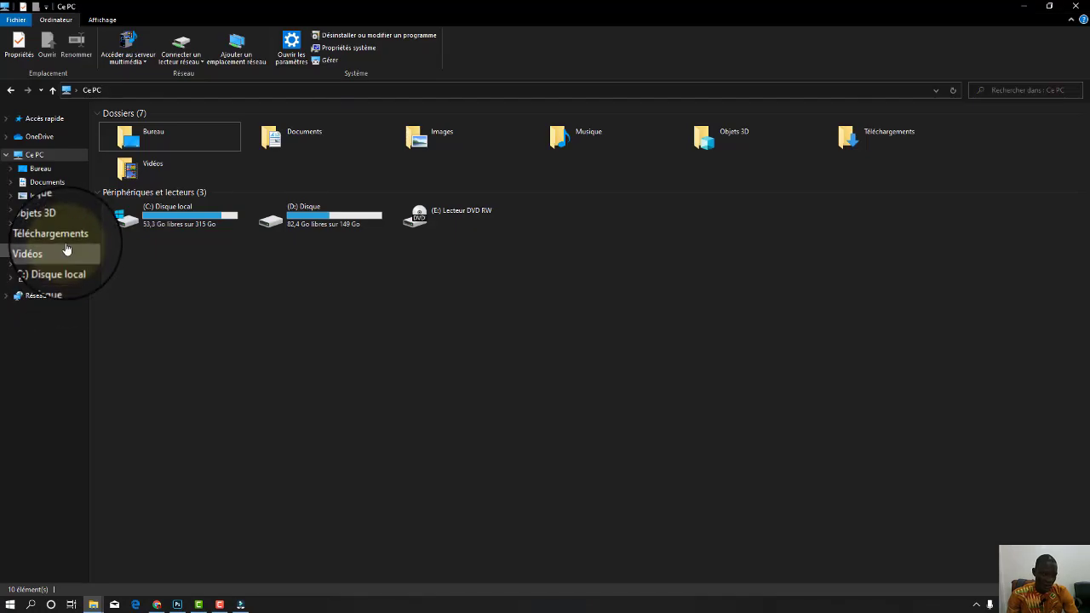
click(78, 241)
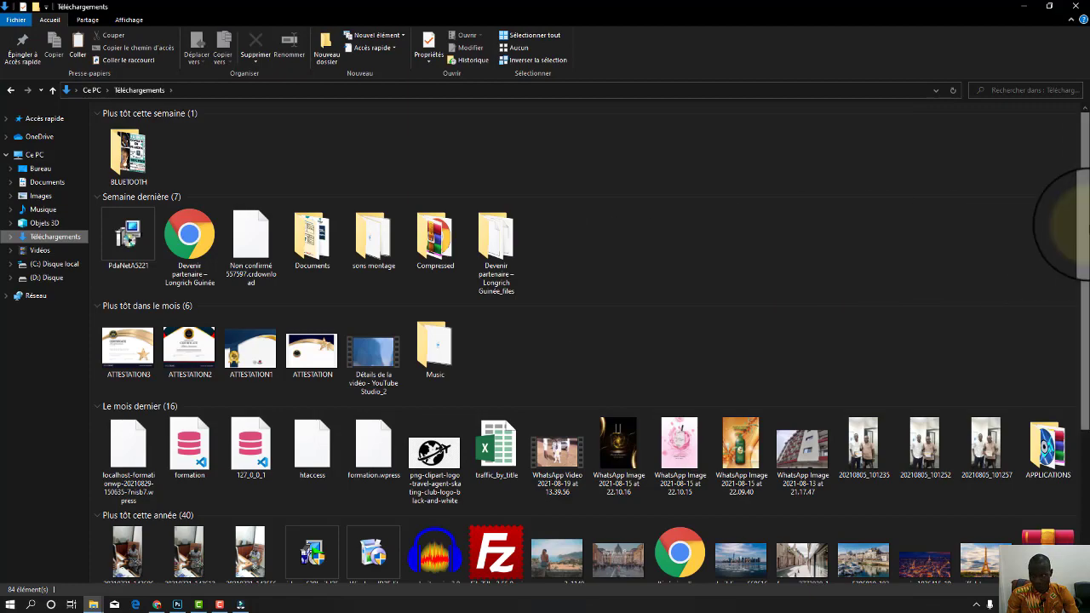
drag(1088, 230, 1088, 436)
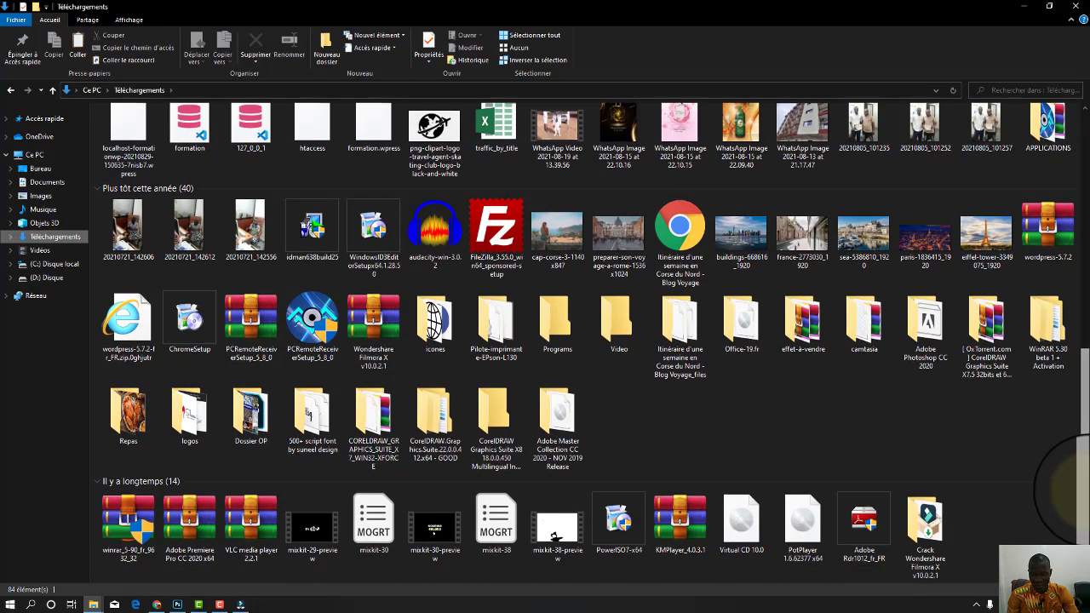
click(934, 536)
double_click(935, 537)
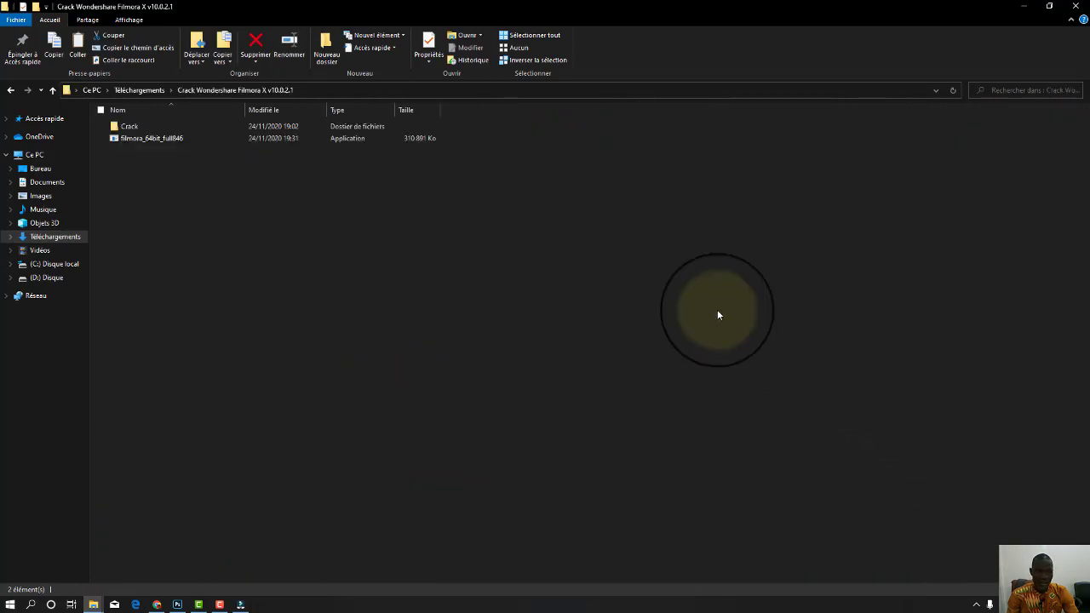
double_click(159, 124)
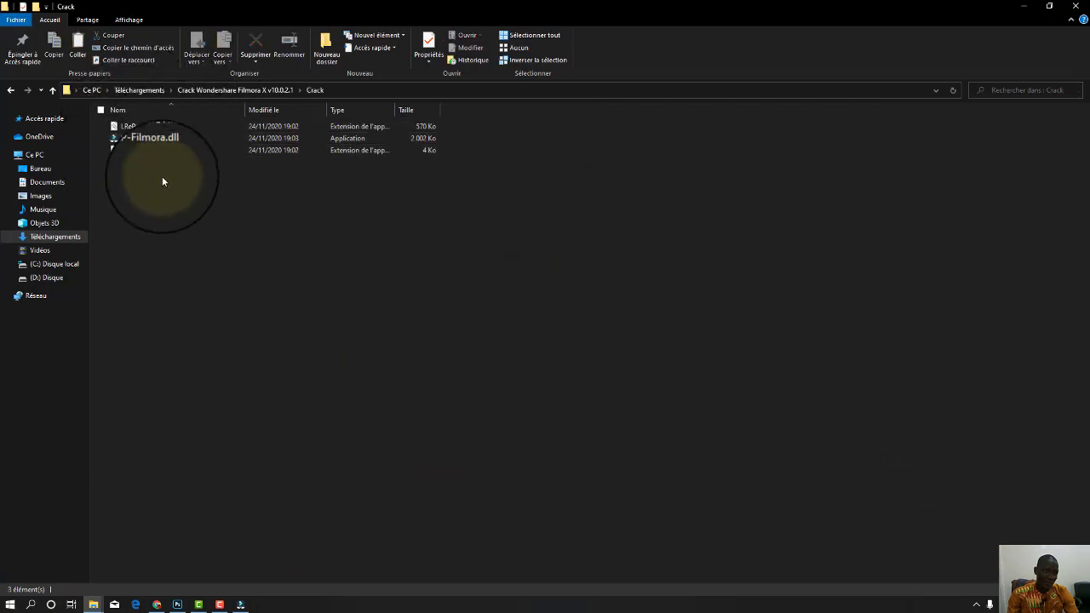
drag(178, 182, 149, 124)
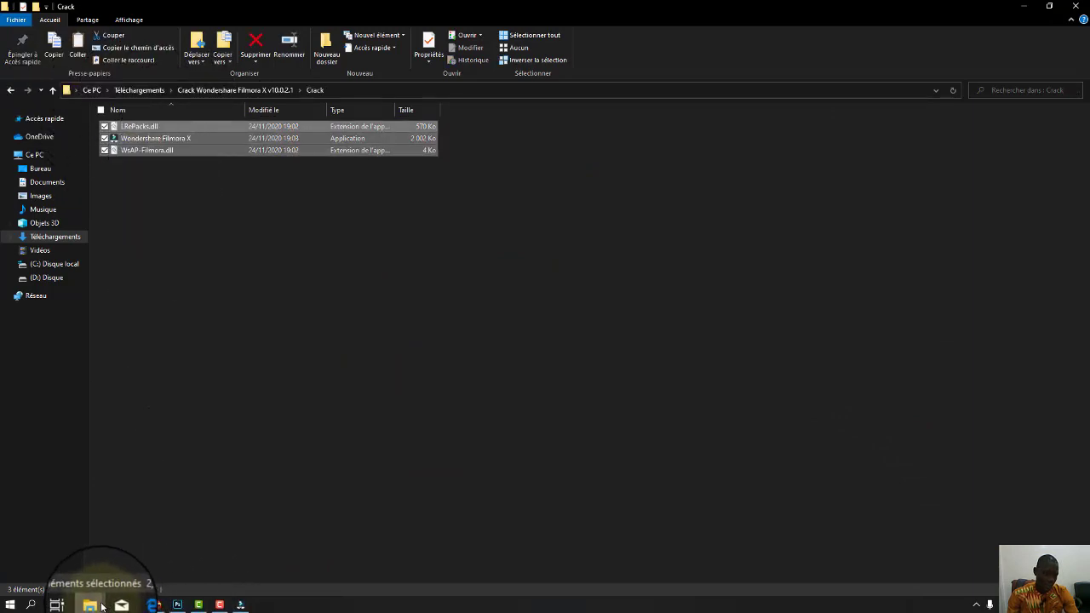
Close the Filmora program folder window and minimize the Crack folder window.
mouse_move(94, 603)
click(139, 554)
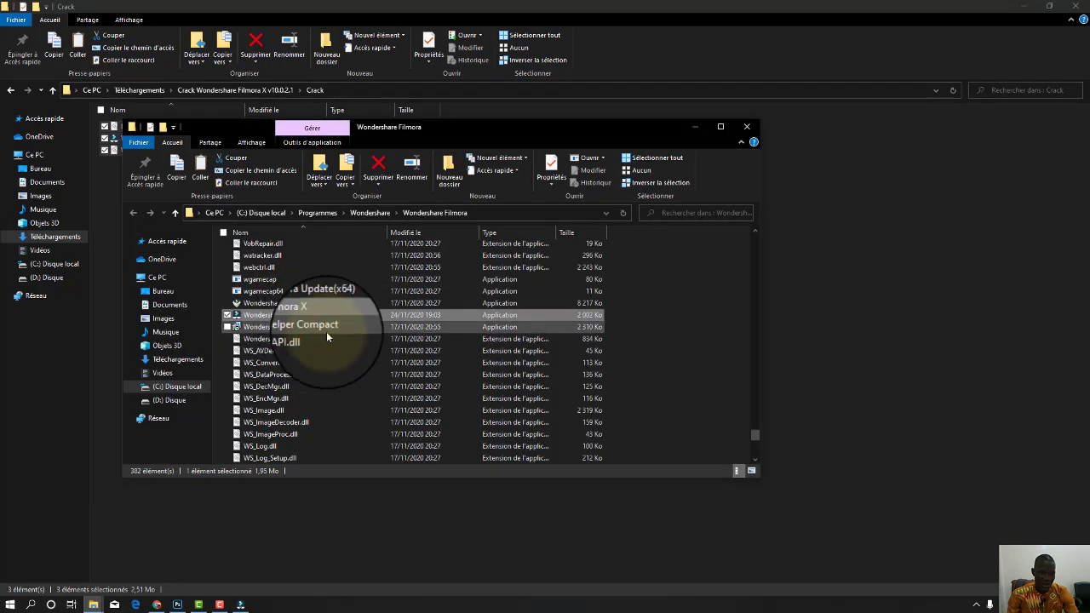
click(747, 126)
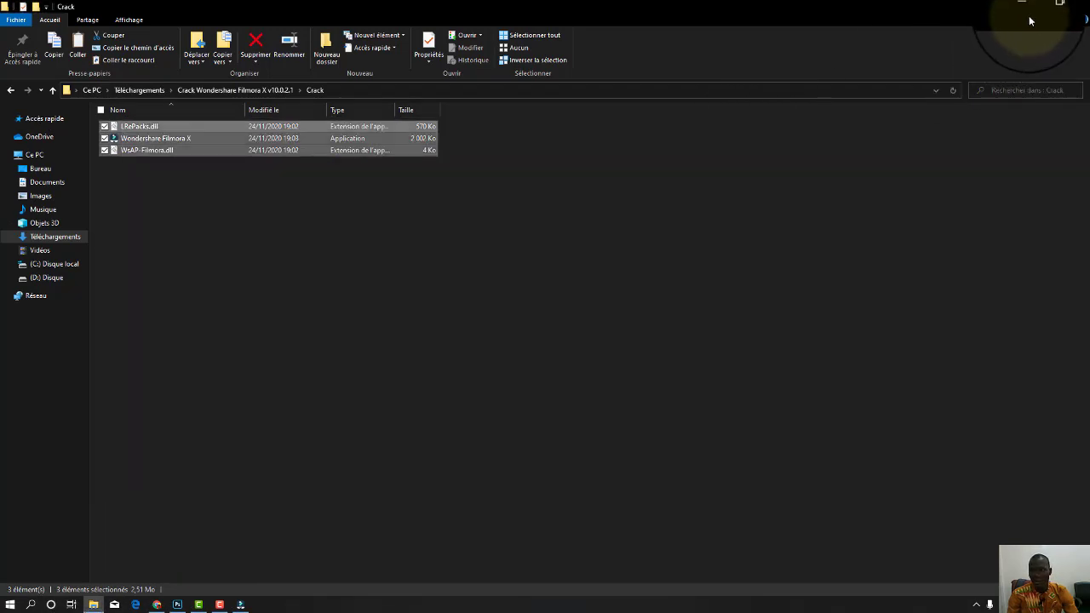
click(1025, 8)
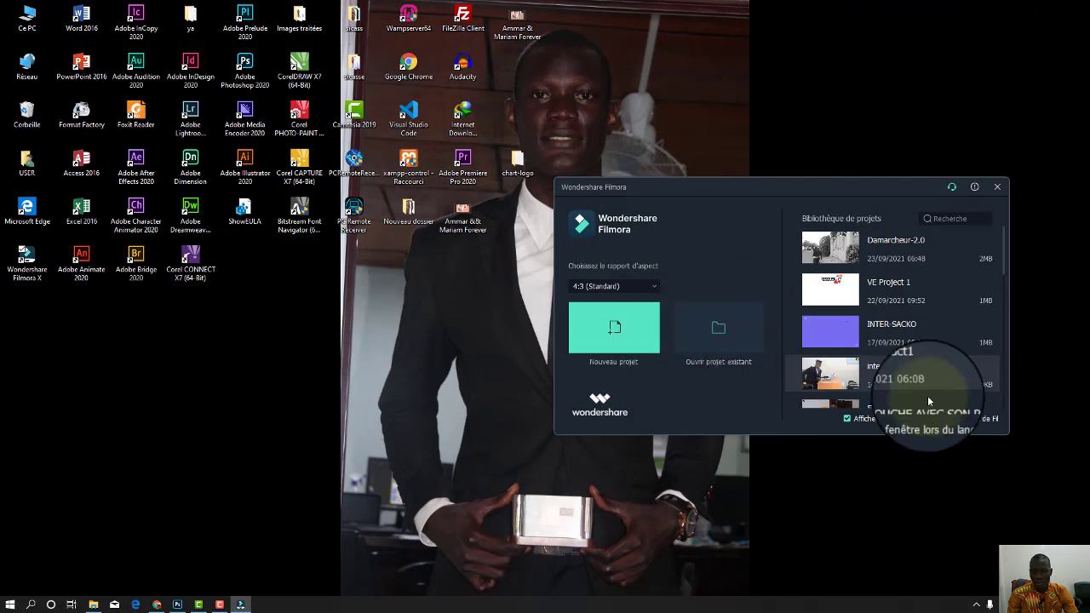
Start a new project from the launcher and dismiss the offline connection error.
drag(844, 189, 601, 174)
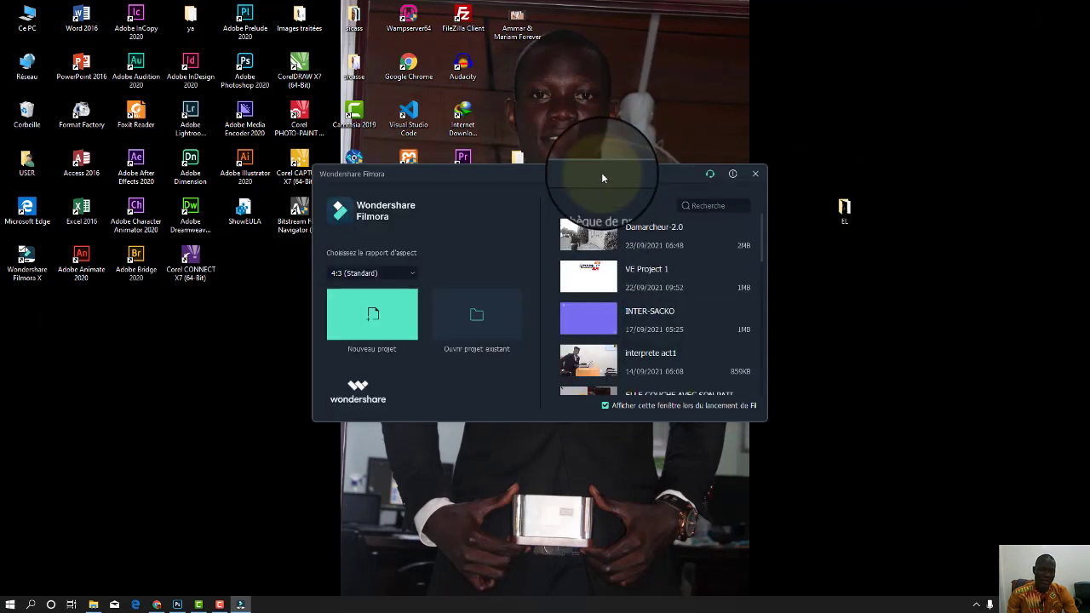
click(379, 317)
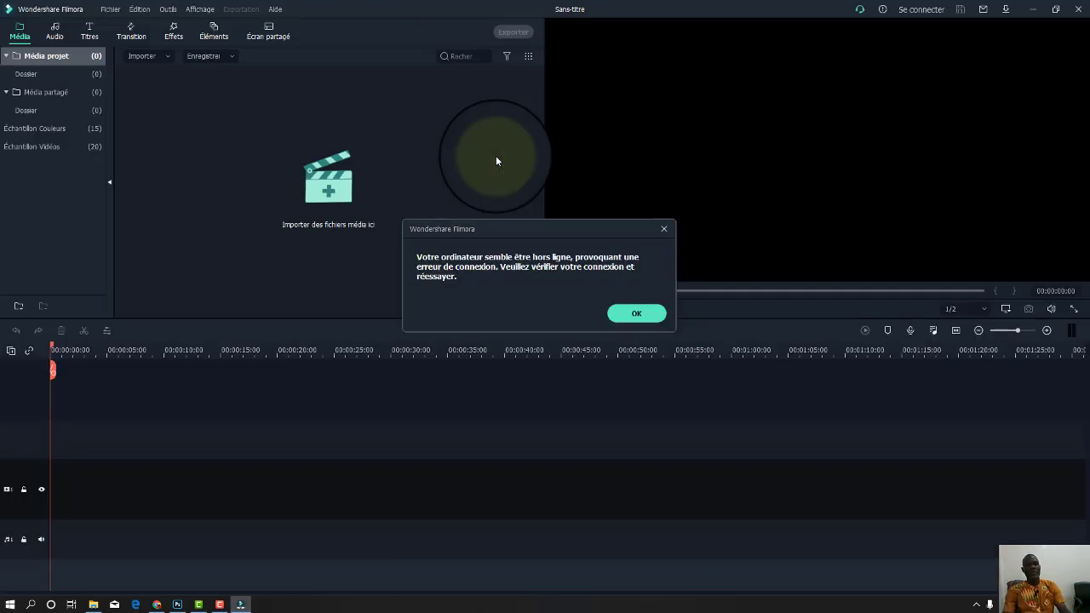
click(630, 313)
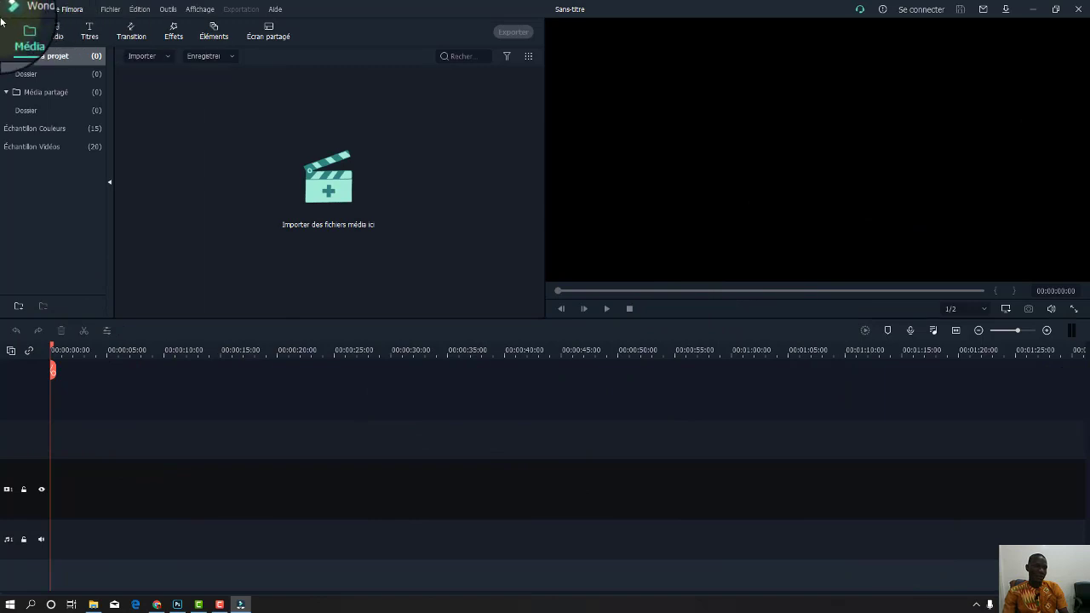
click(111, 9)
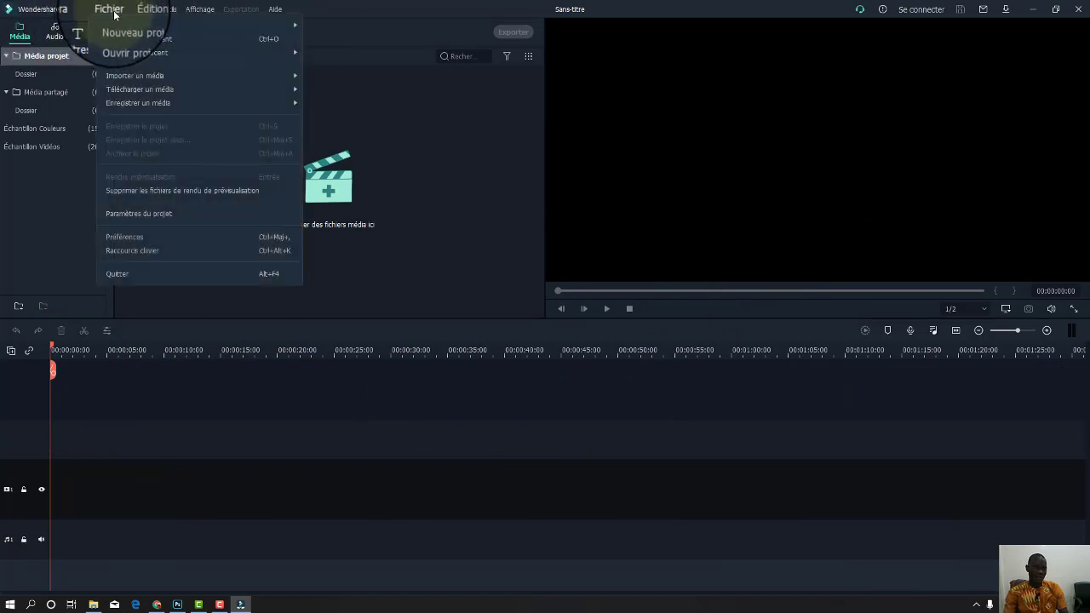
mouse_move(167, 23)
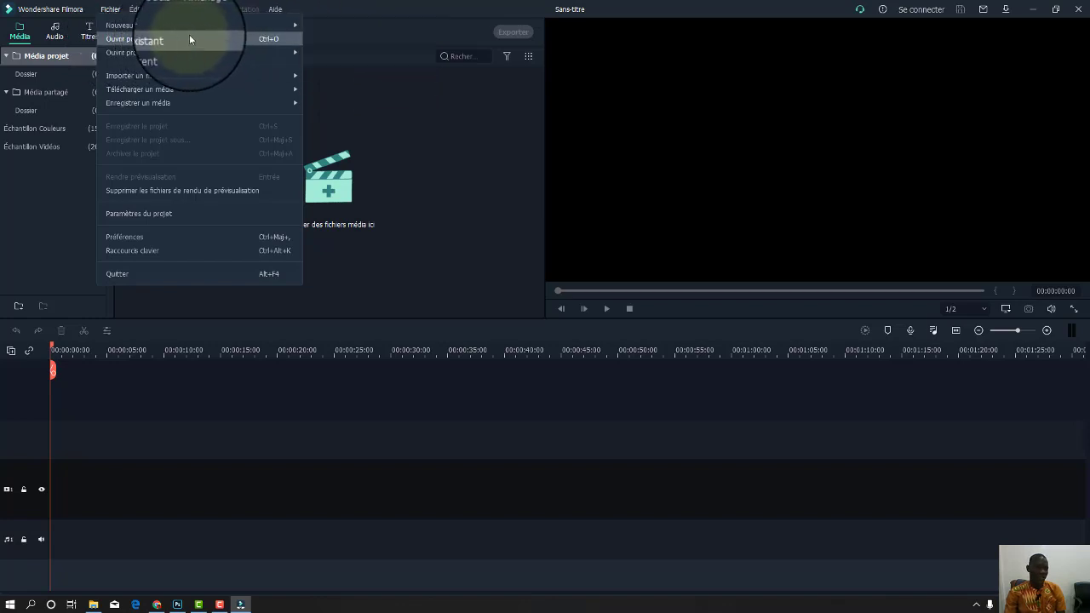
mouse_move(166, 55)
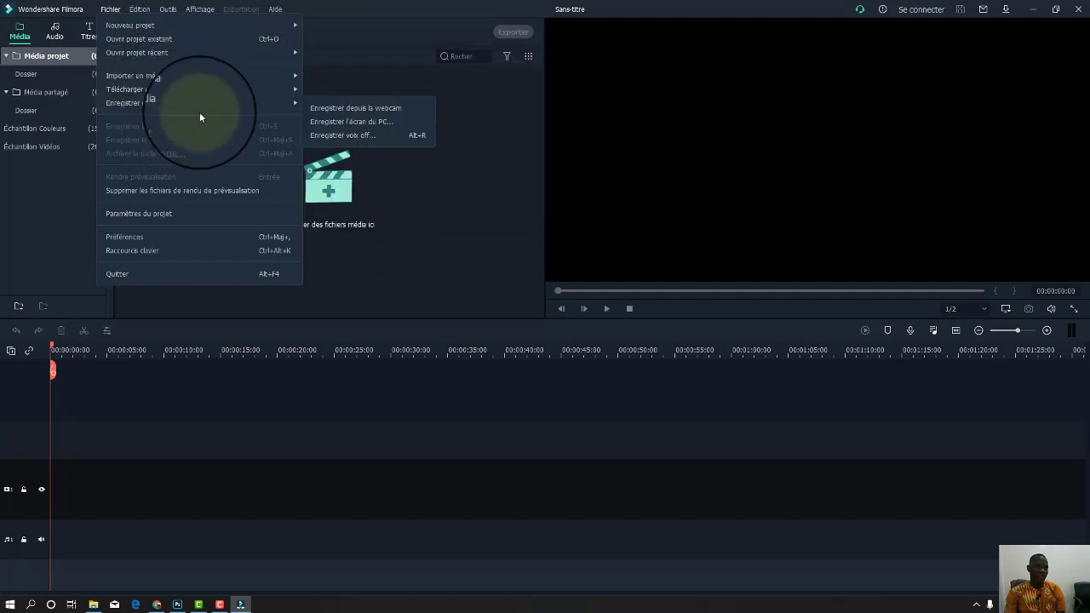
mouse_move(135, 12)
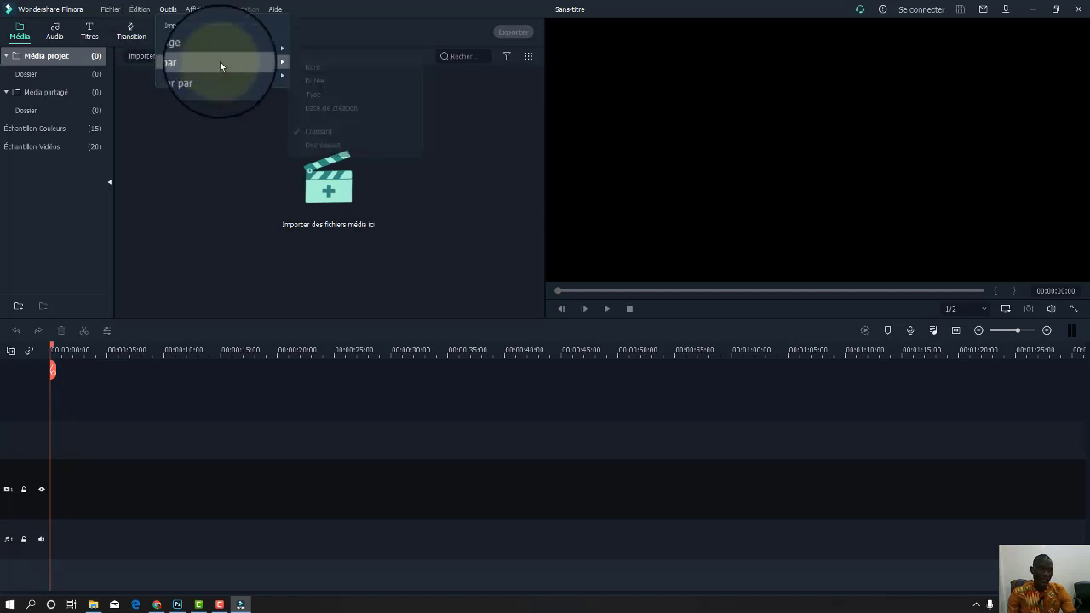
mouse_move(214, 60)
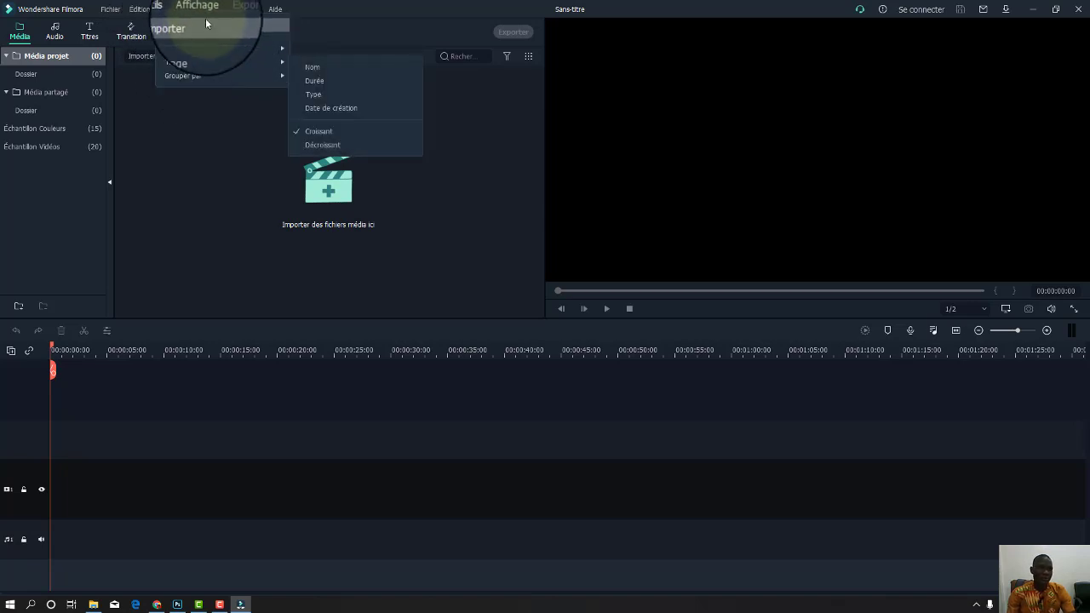
mouse_move(204, 11)
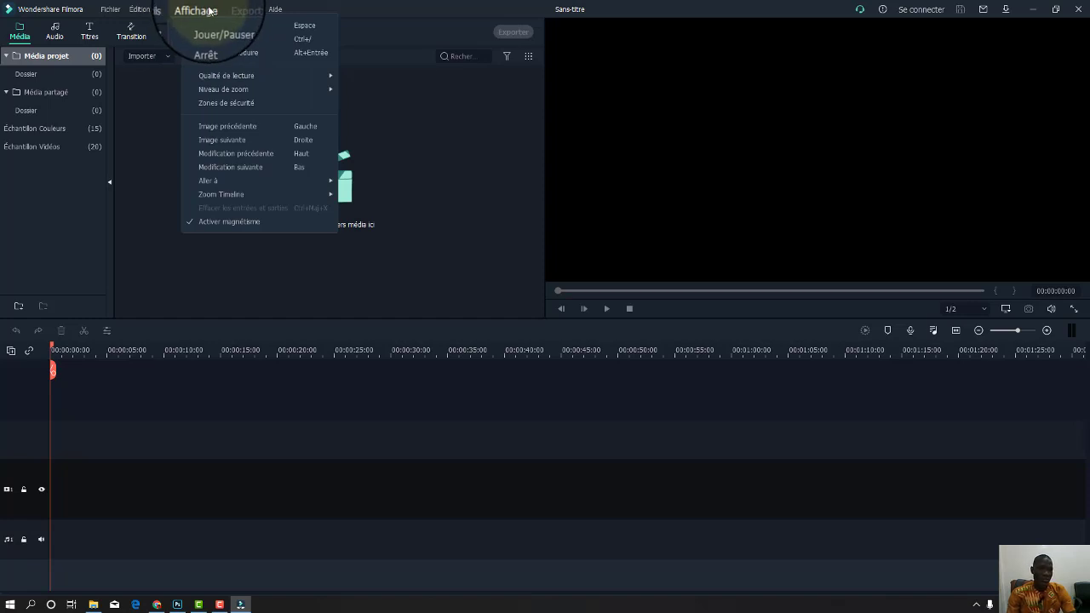
click(247, 6)
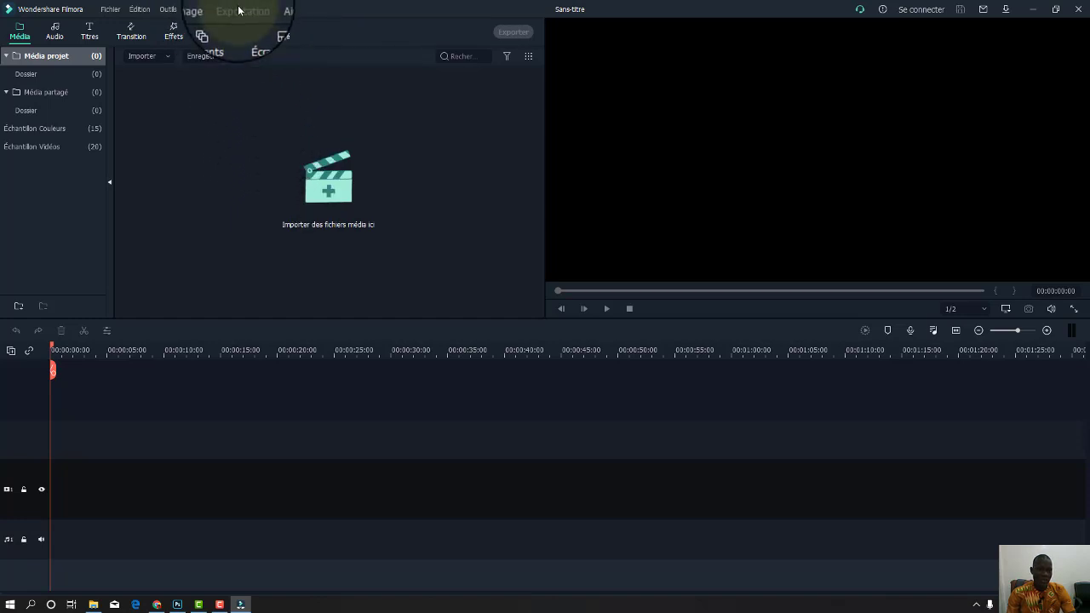
click(269, 10)
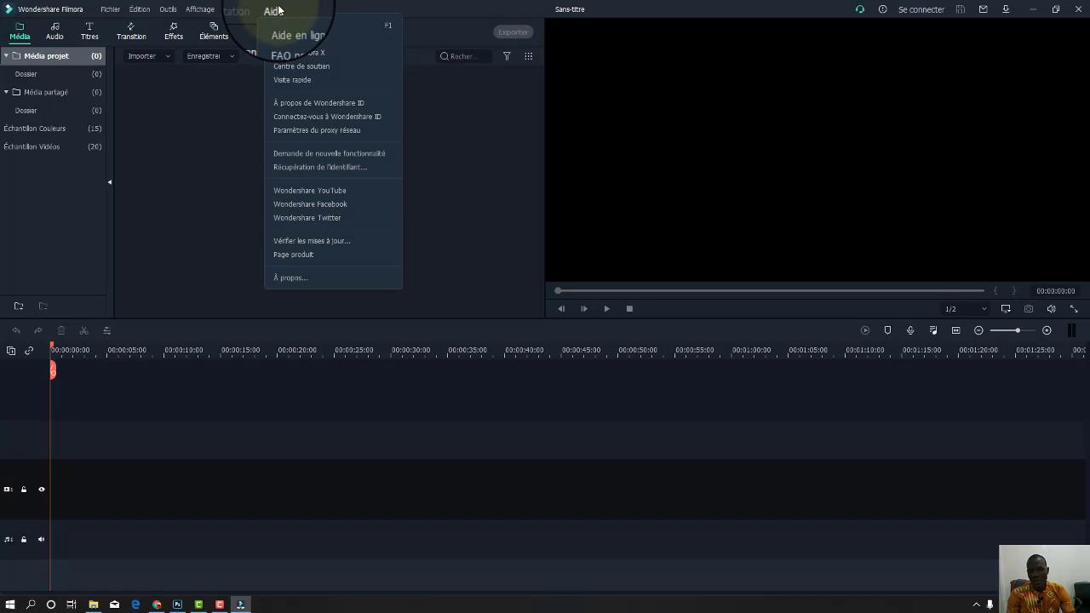
click(451, 151)
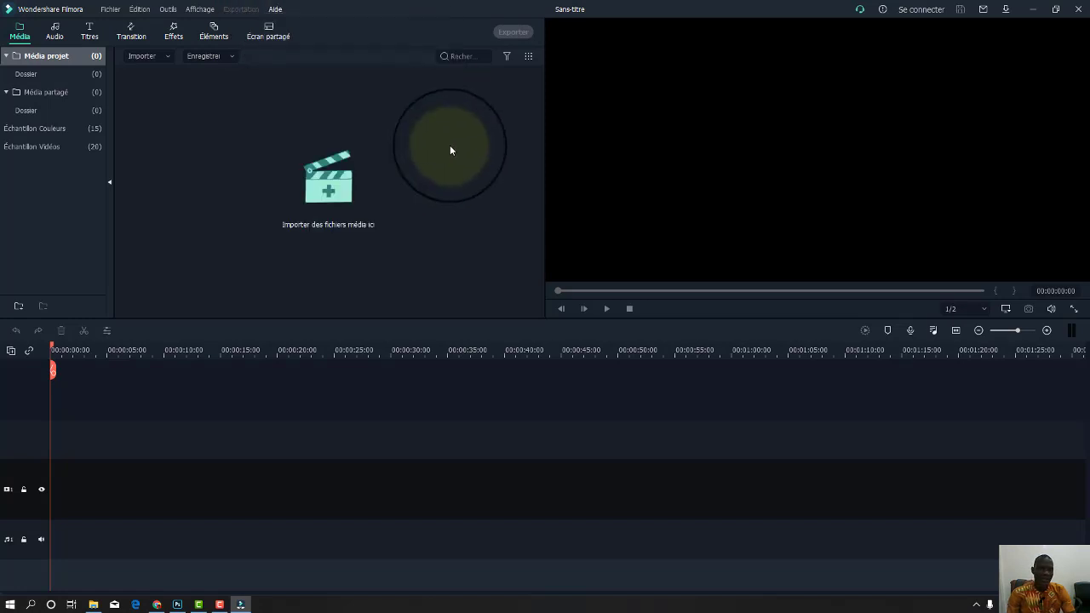
click(239, 133)
Cancel the media import window and show the Échantillon Couleurs colour swatches.
click(525, 9)
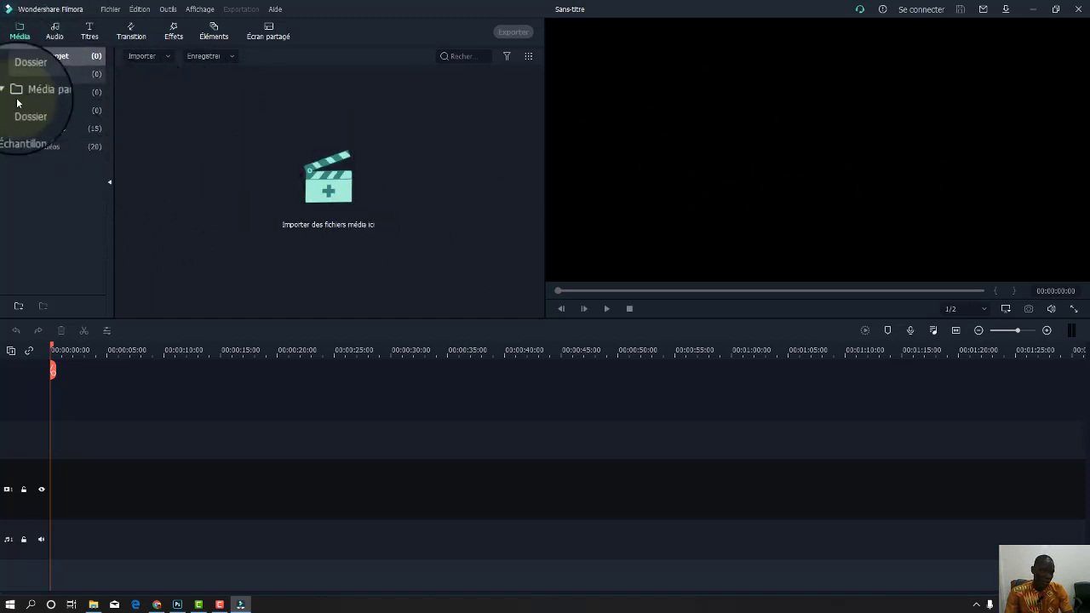
click(31, 128)
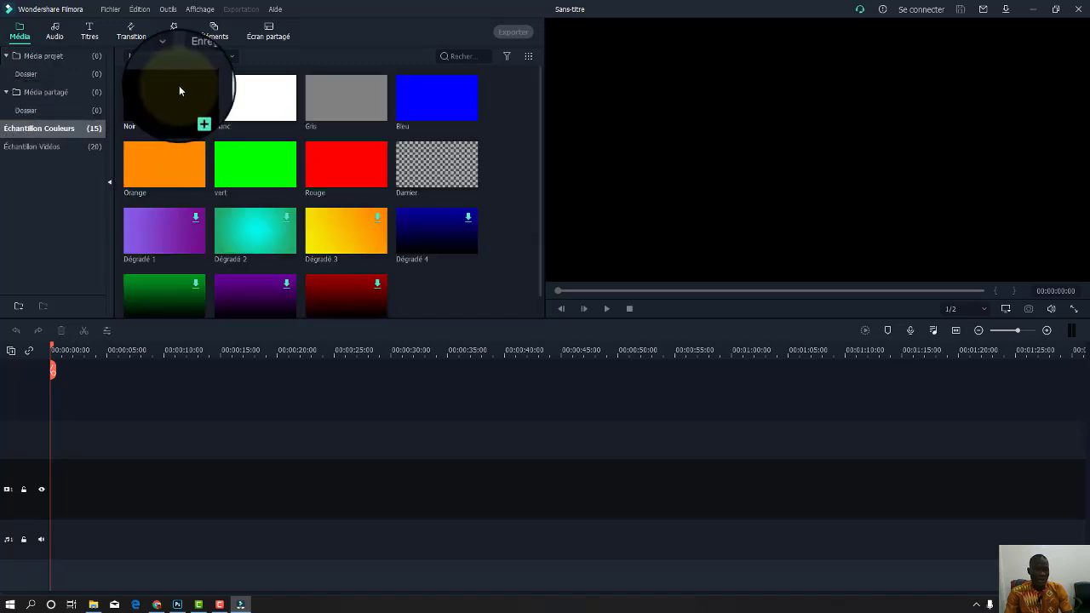
scroll(216, 239, up, 1)
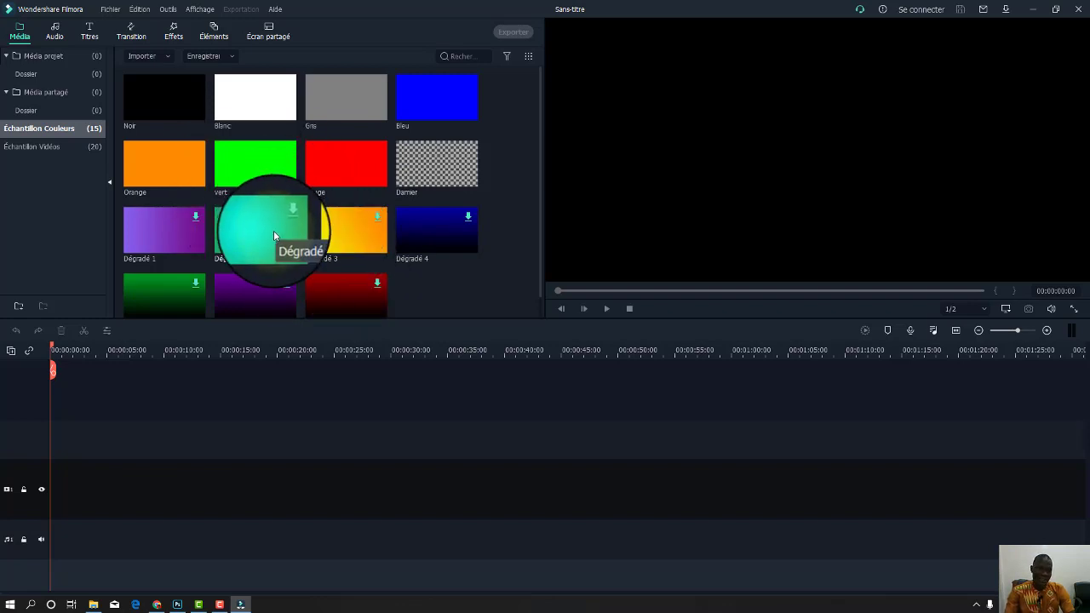
click(256, 106)
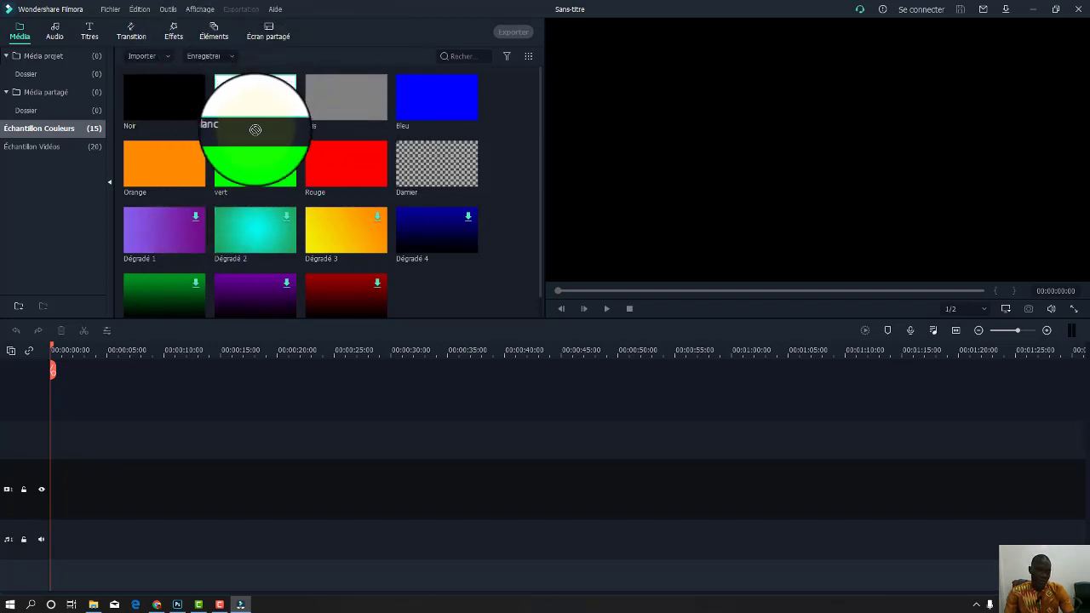
drag(256, 129, 61, 486)
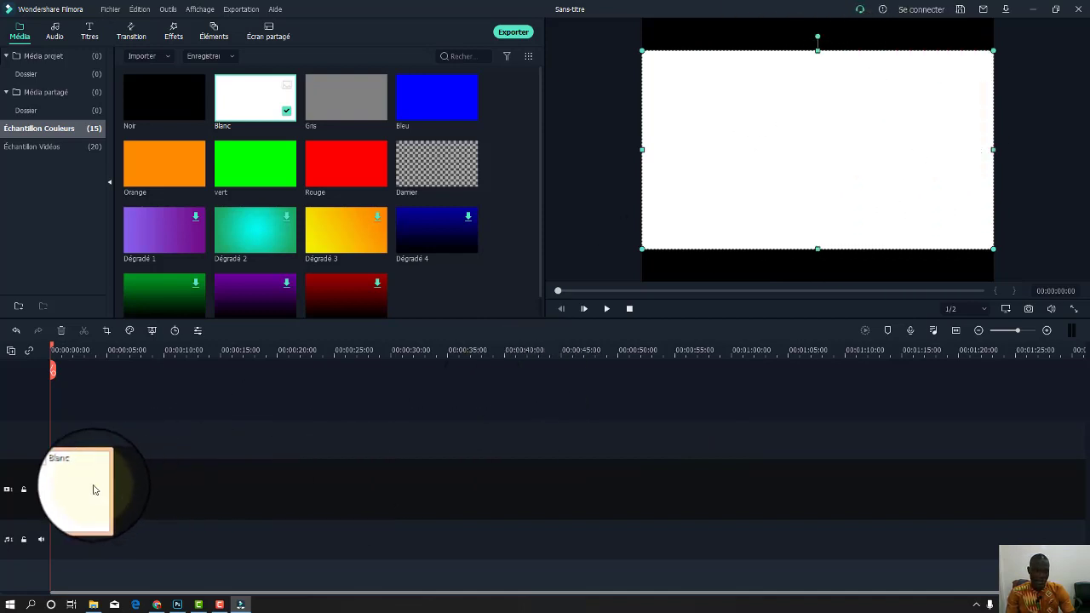
key(Delete)
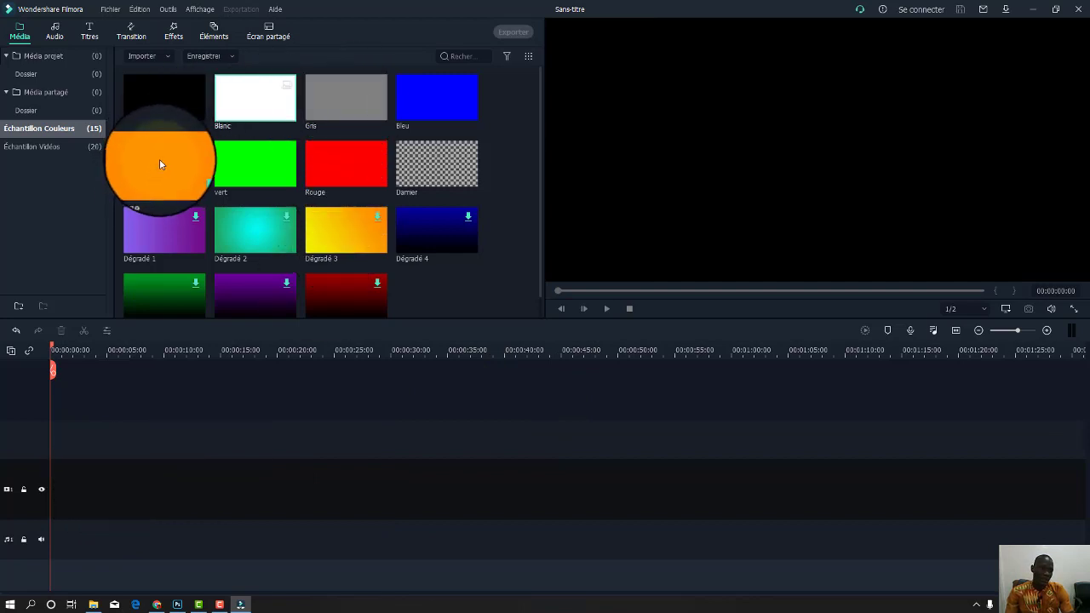
drag(159, 166, 46, 454)
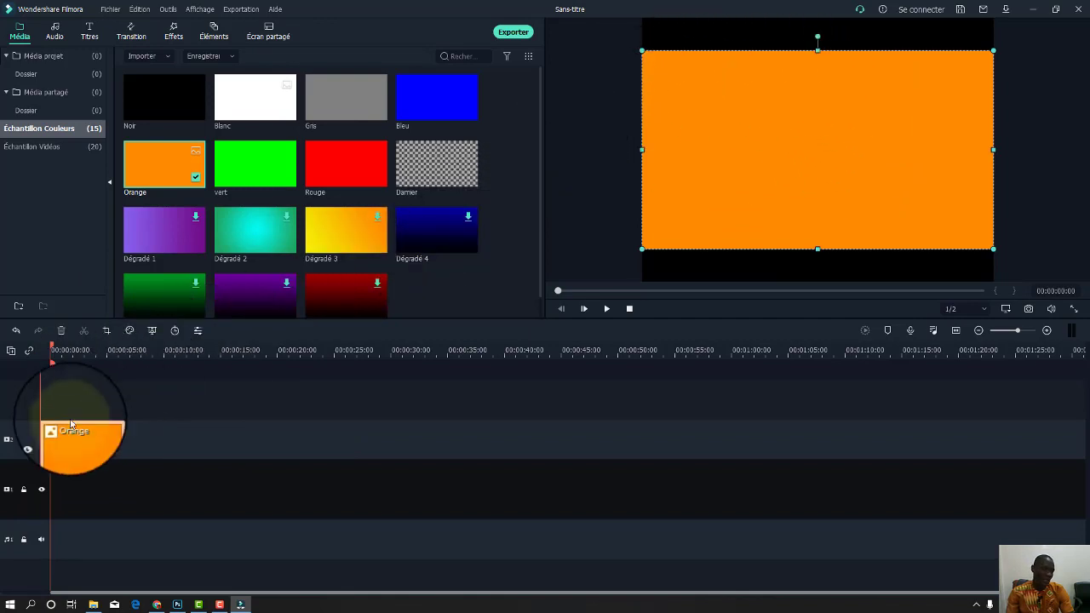
key(Delete)
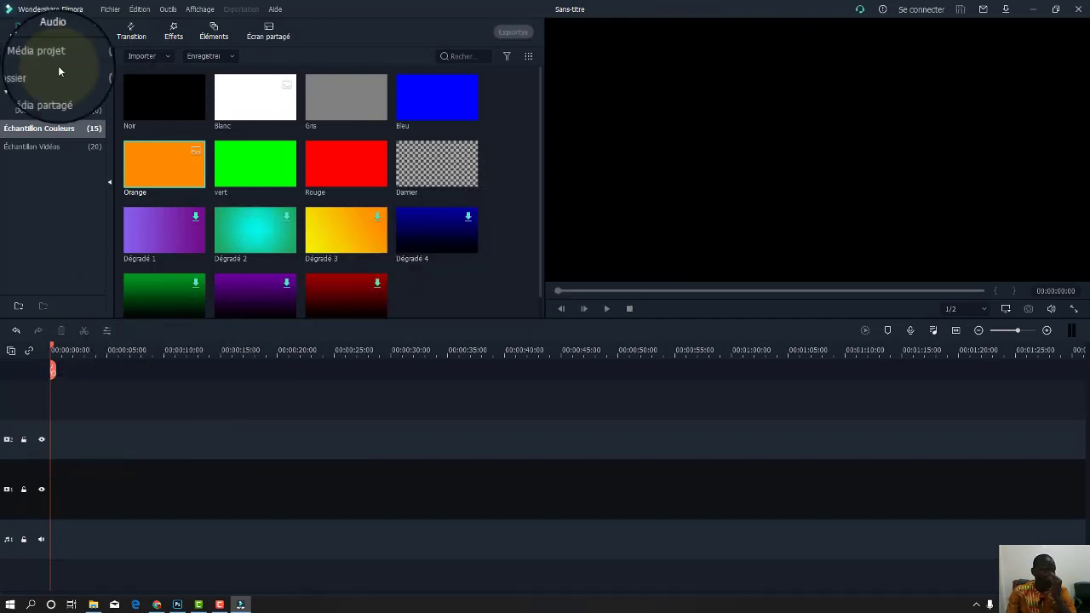
Show the sample videos, preview Voyage 01 on the timeline, then delete it.
click(45, 148)
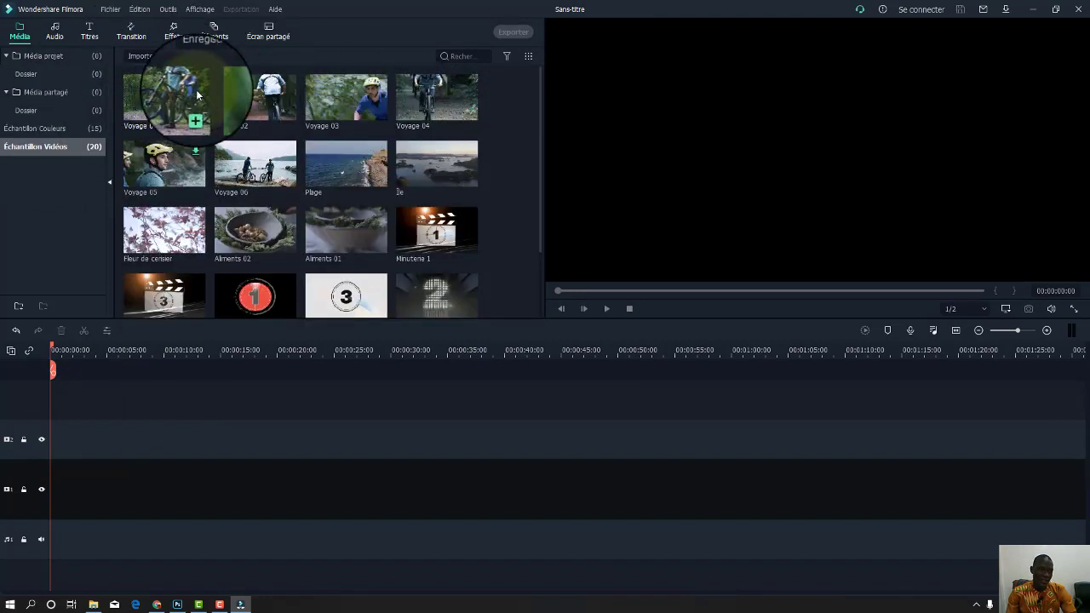
drag(190, 87, 63, 470)
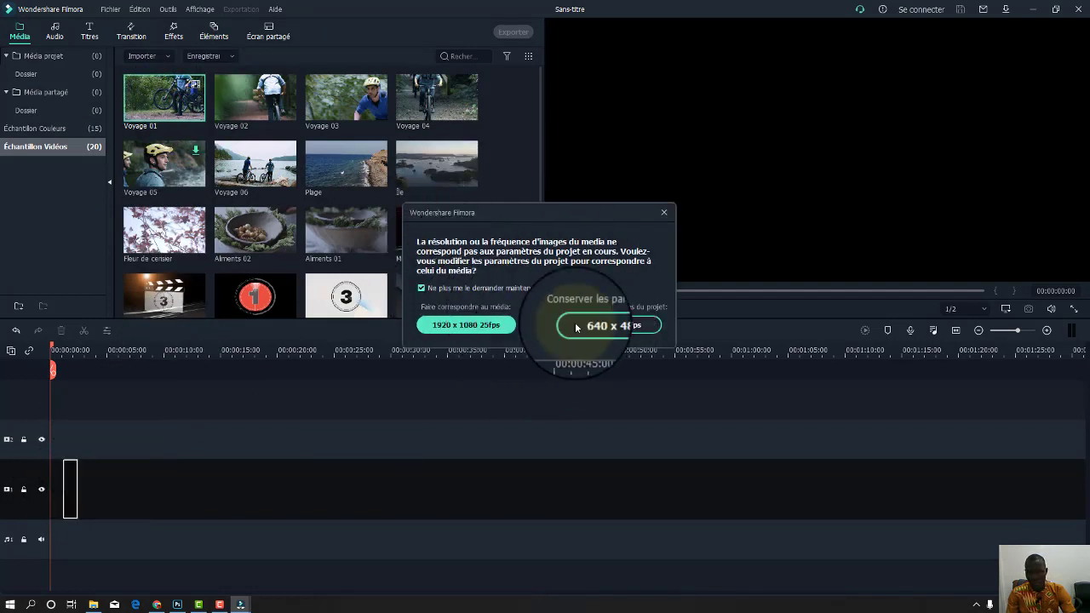
click(465, 324)
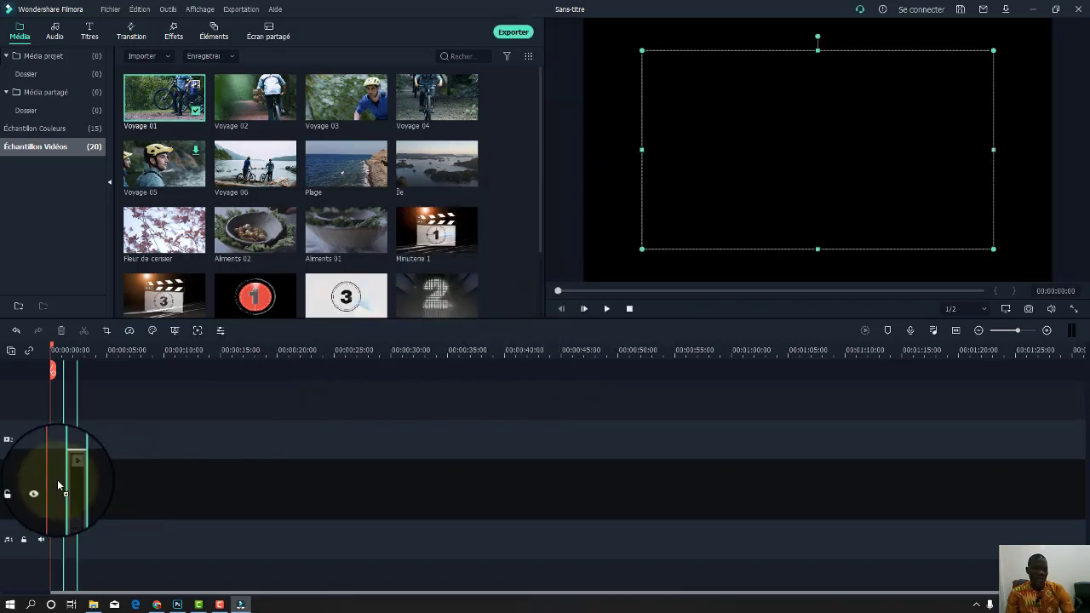
drag(57, 480, 49, 486)
key(space)
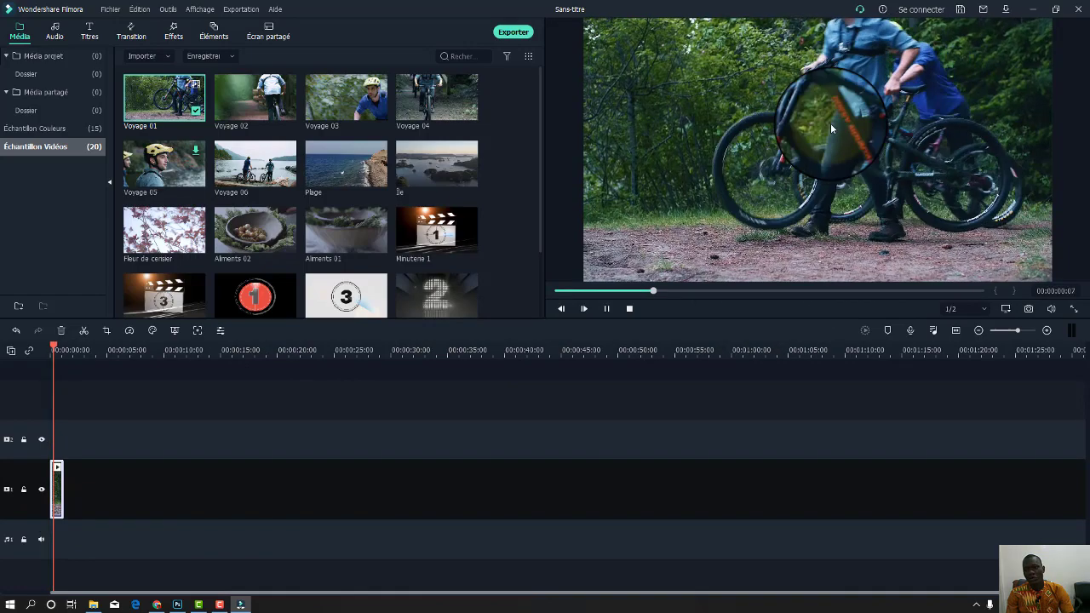
click(63, 491)
key(Delete)
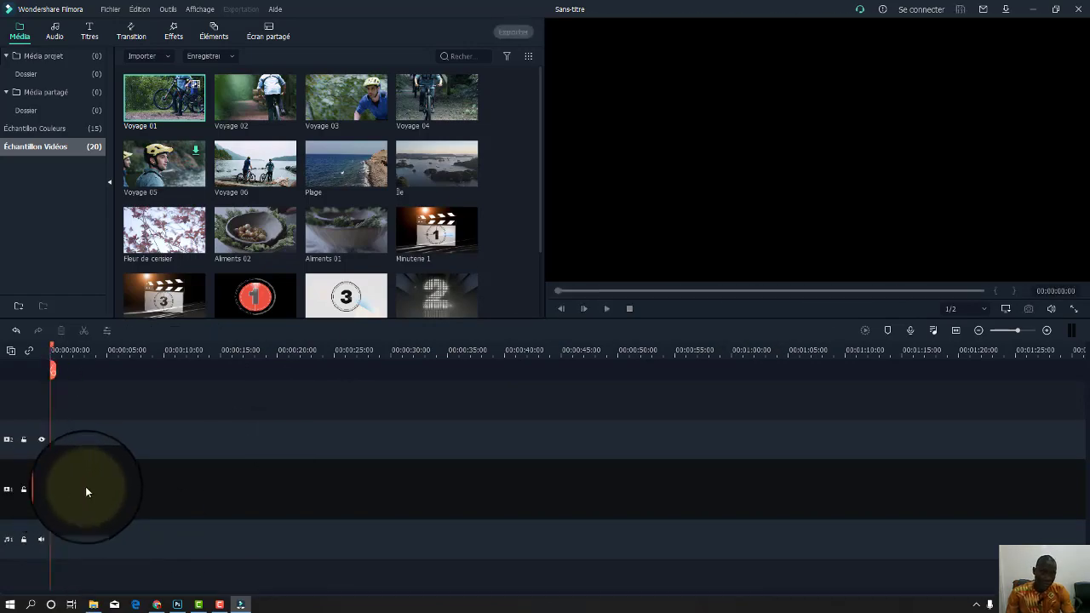
scroll(368, 244, down, 2)
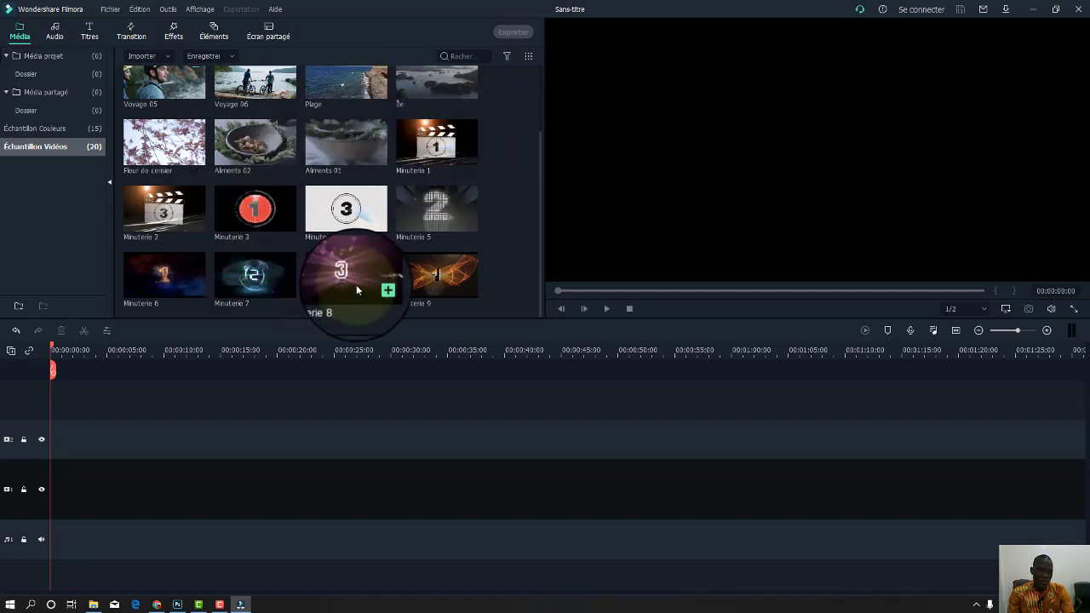
Preview the Minuterie 1 and Minuterie 7 countdowns on the timeline, deleting each afterward.
click(436, 144)
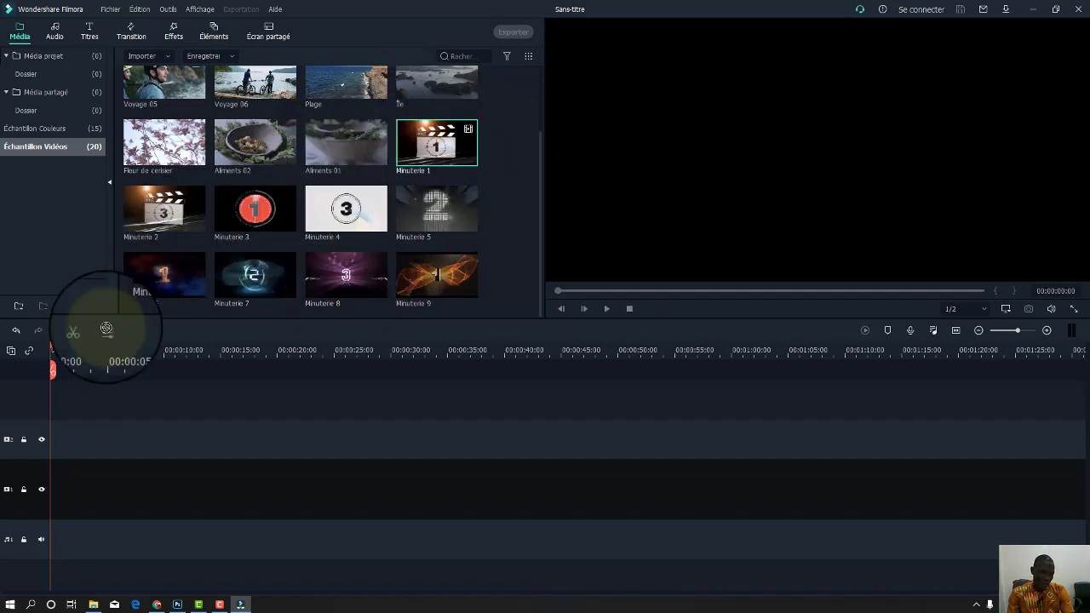
drag(106, 328, 52, 456)
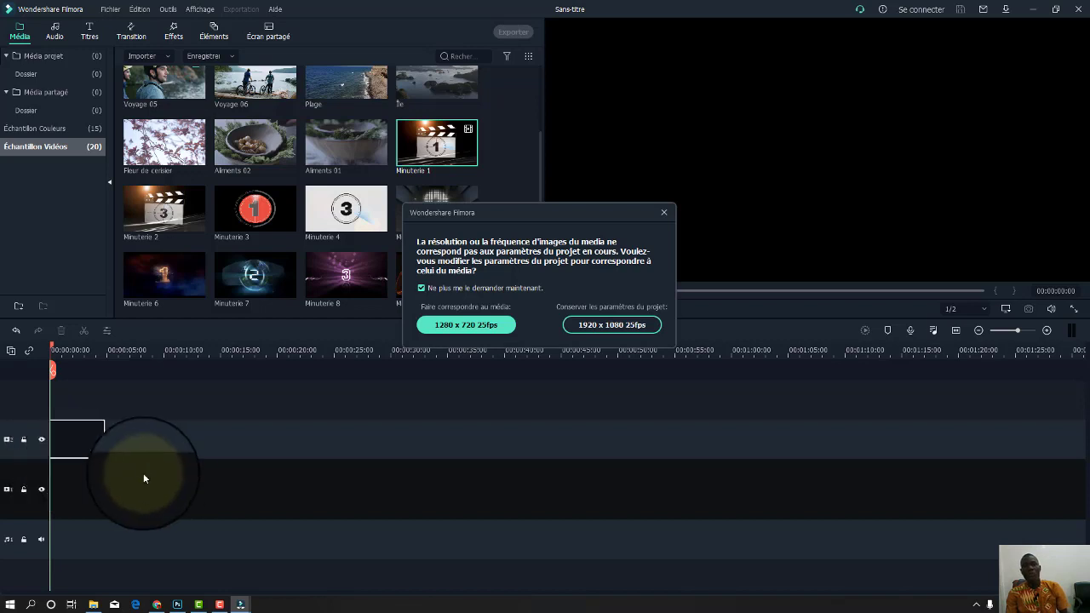
click(466, 324)
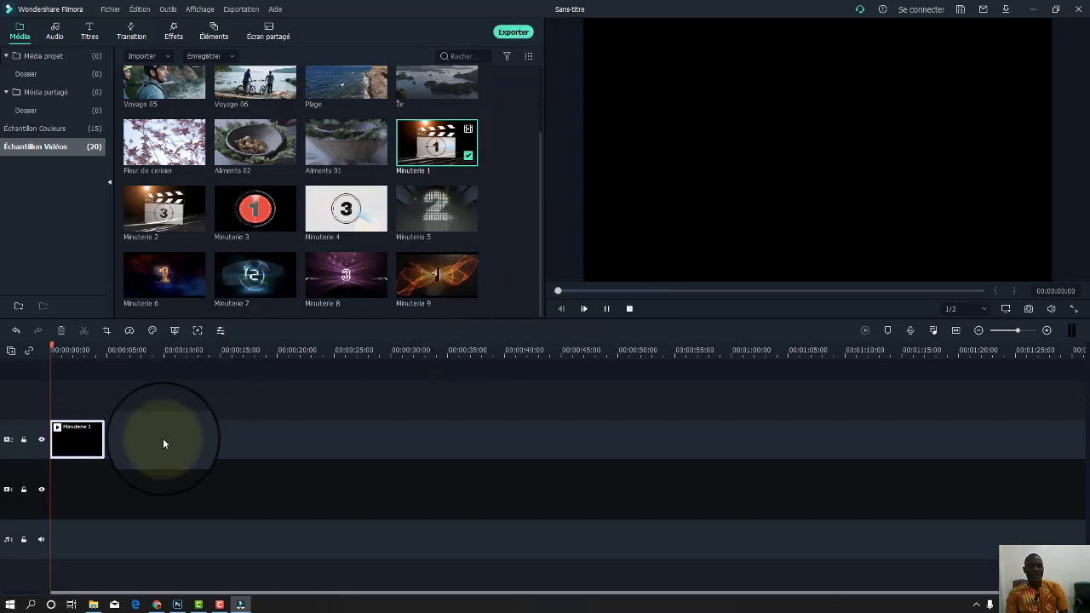
key(space)
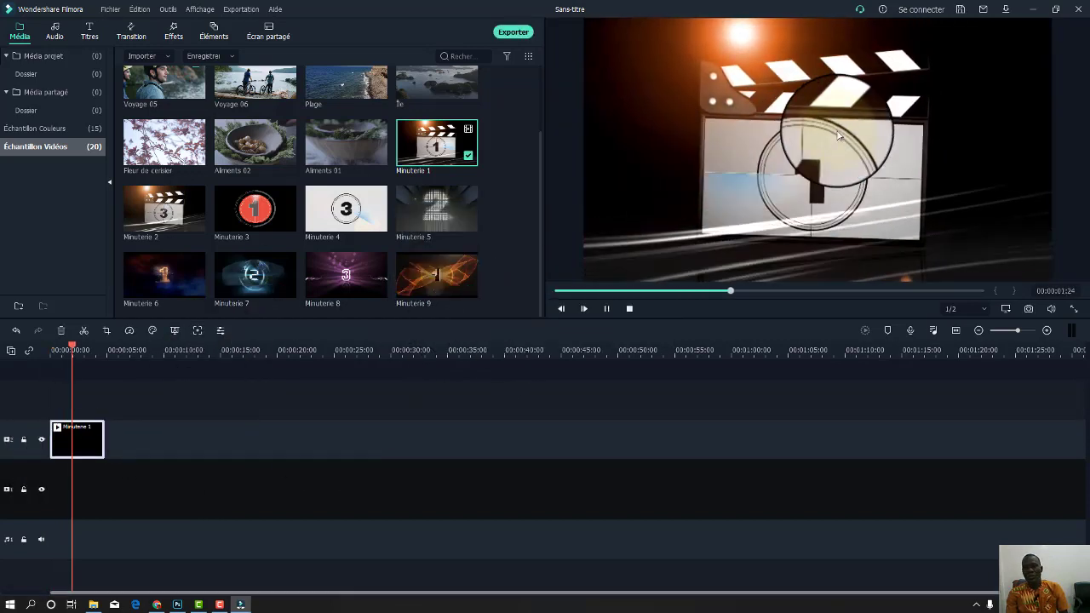
key(space)
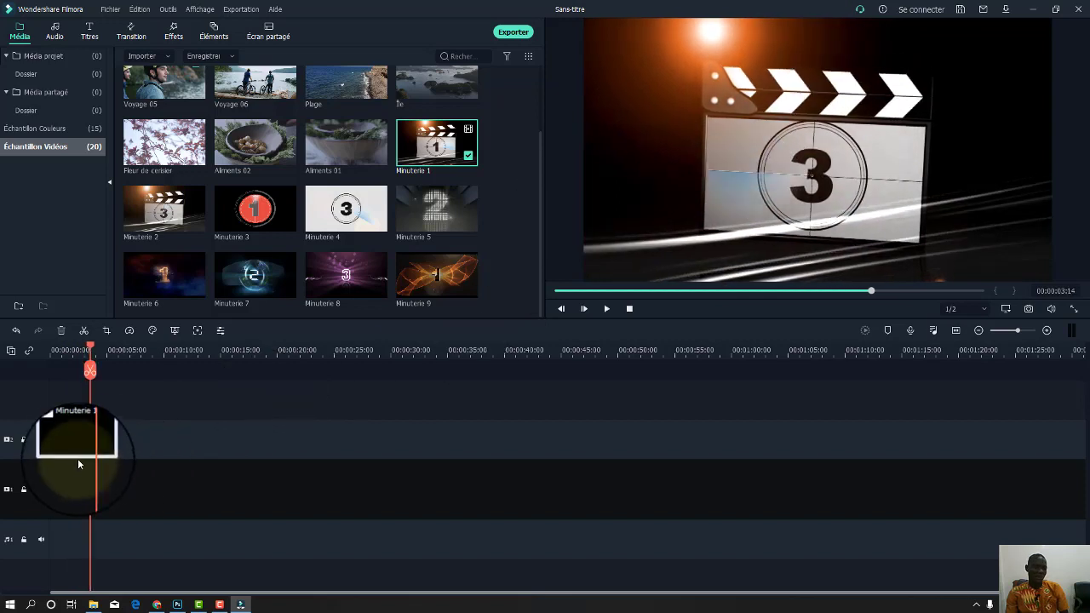
key(Delete)
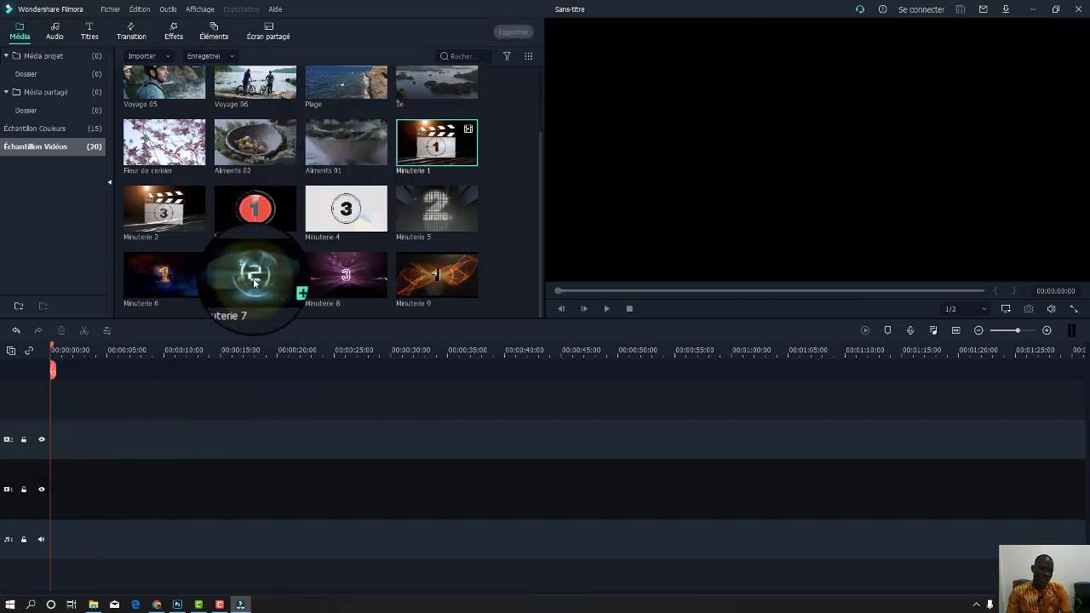
drag(250, 275, 51, 427)
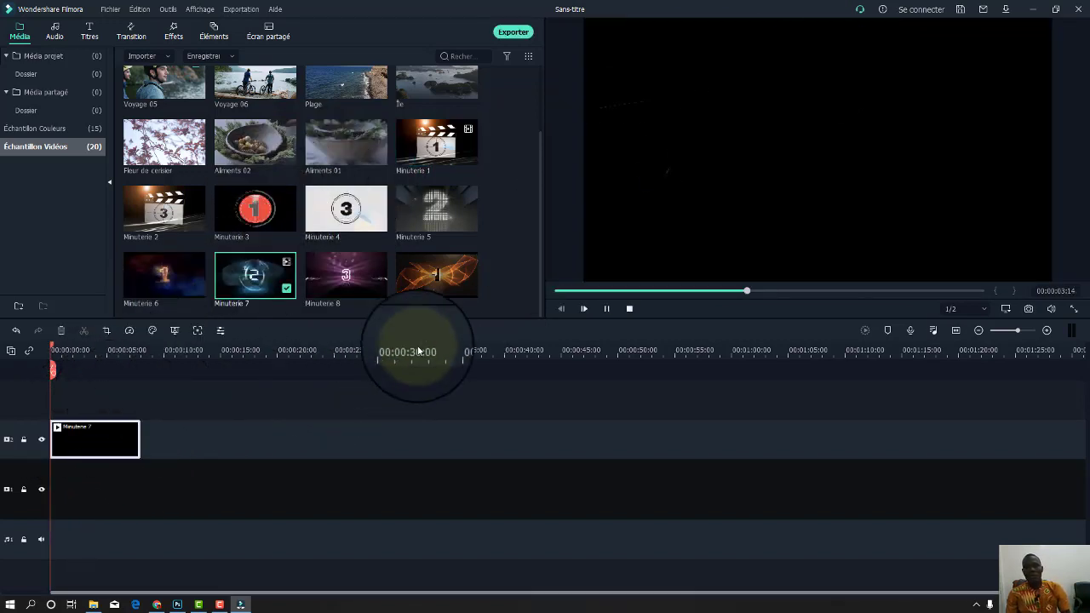
key(space)
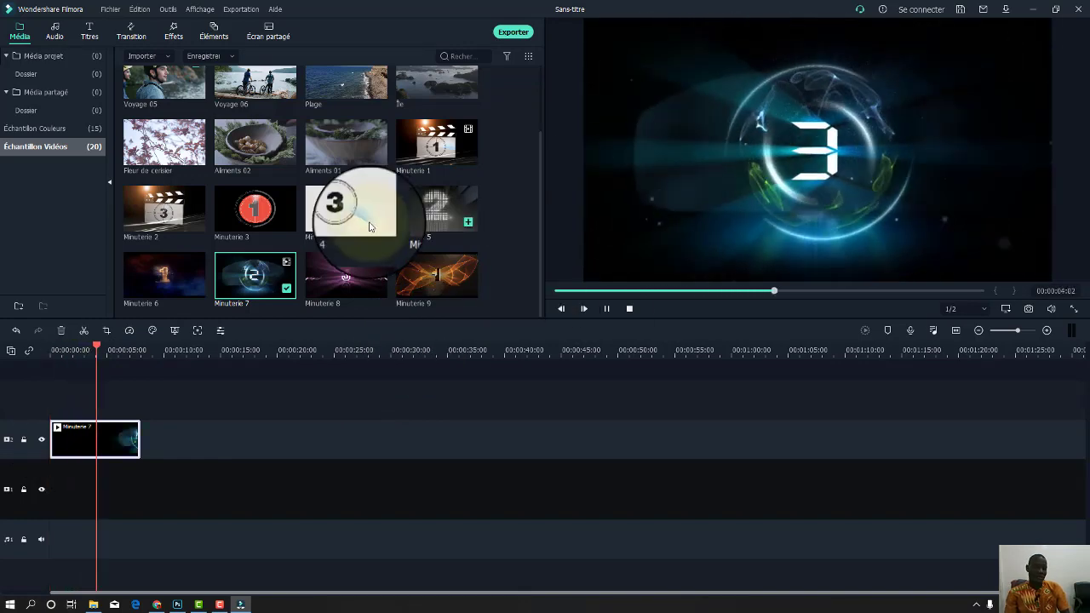
key(space)
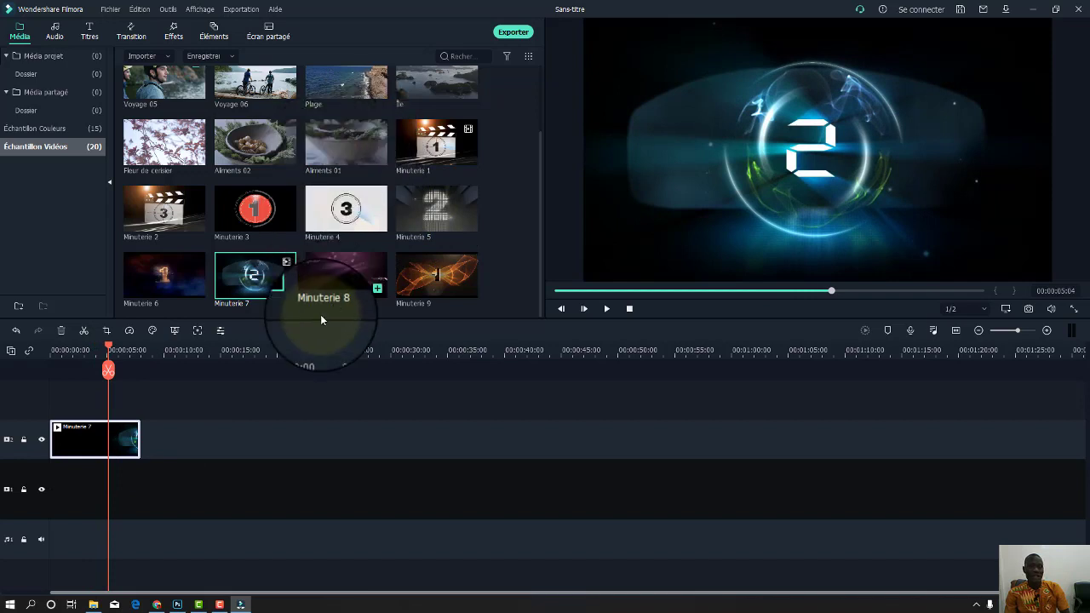
key(Delete)
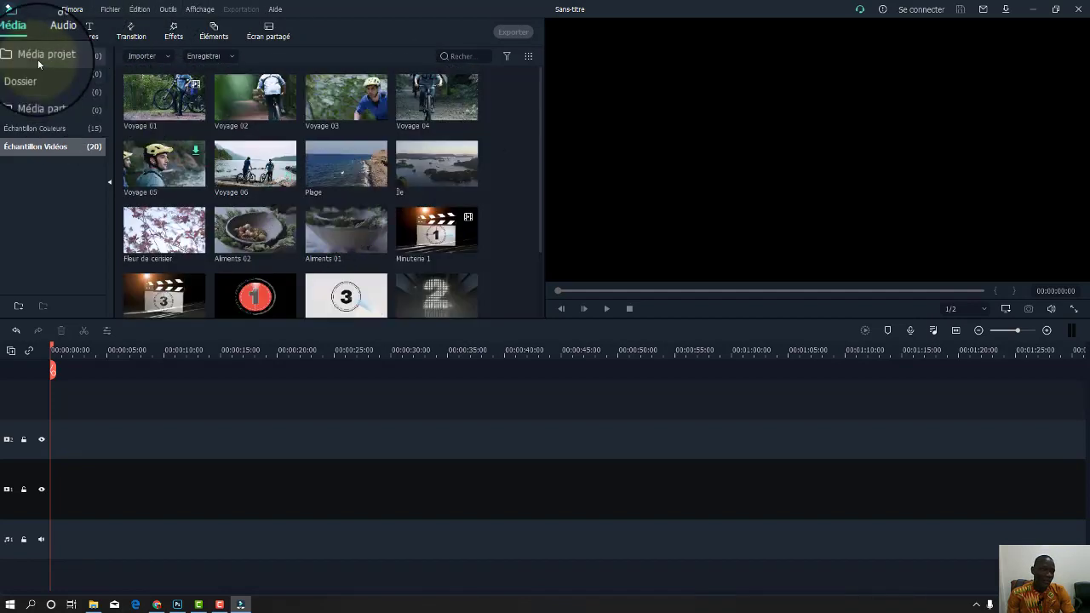
Import 20210923_191100 from Vidéos > INTERVIEW SACKO > FILMORA into the project media.
click(37, 56)
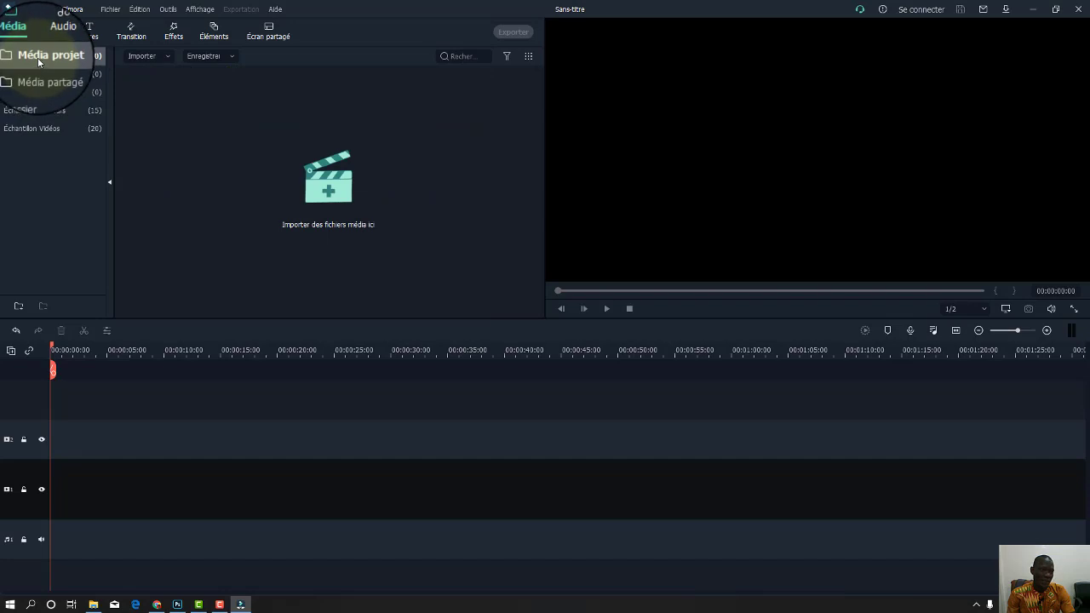
click(341, 189)
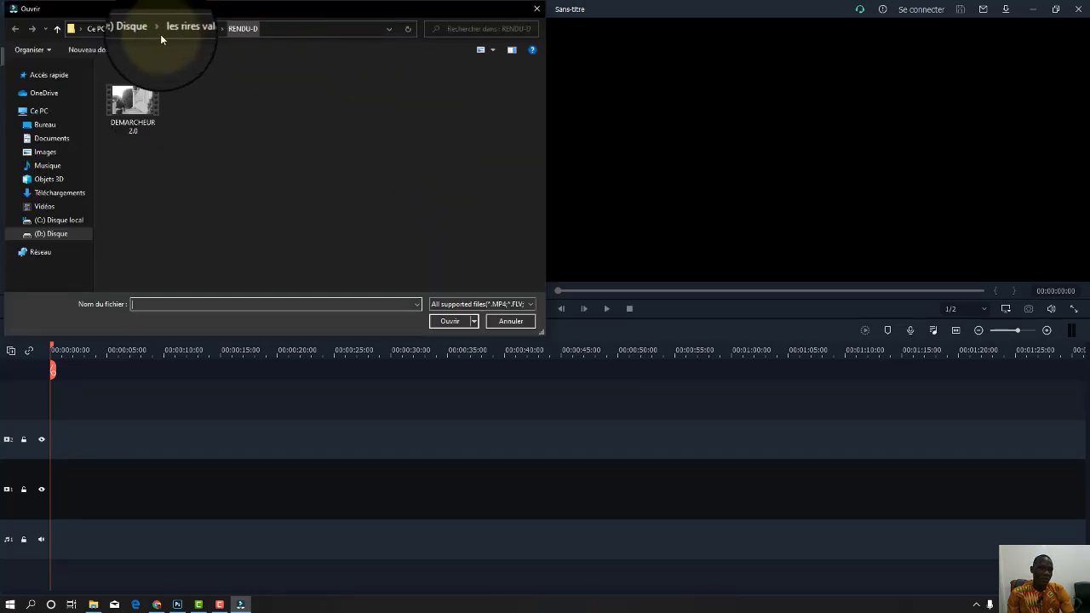
click(76, 207)
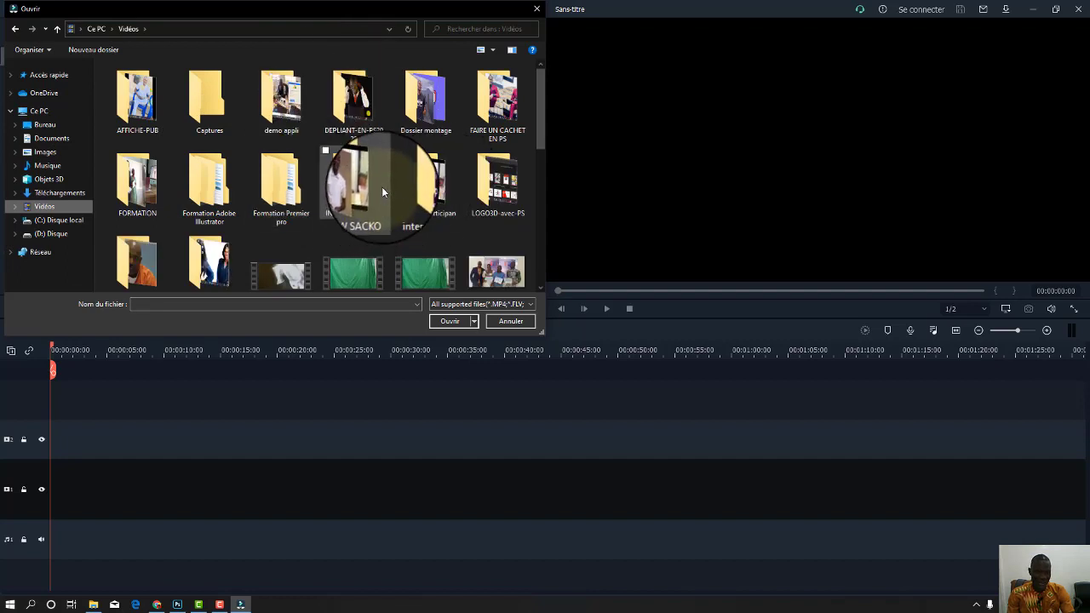
double_click(356, 183)
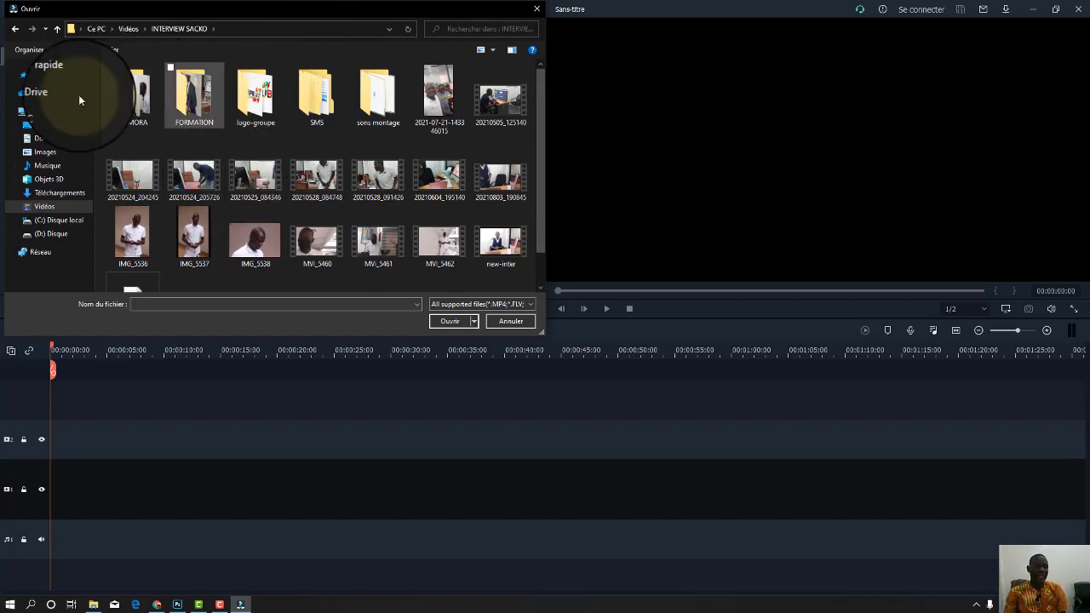
double_click(130, 93)
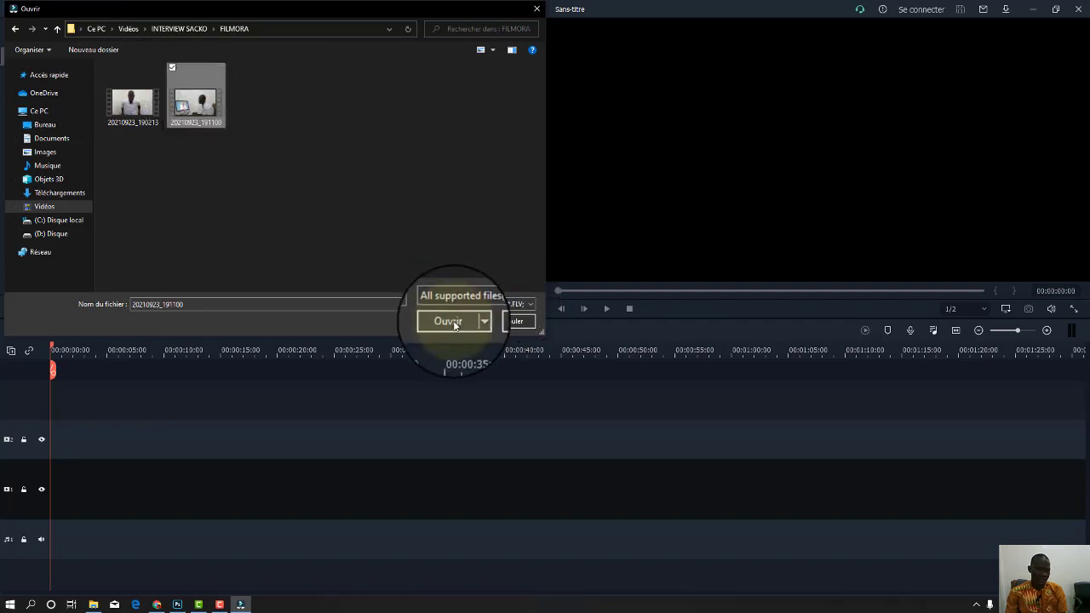
click(451, 322)
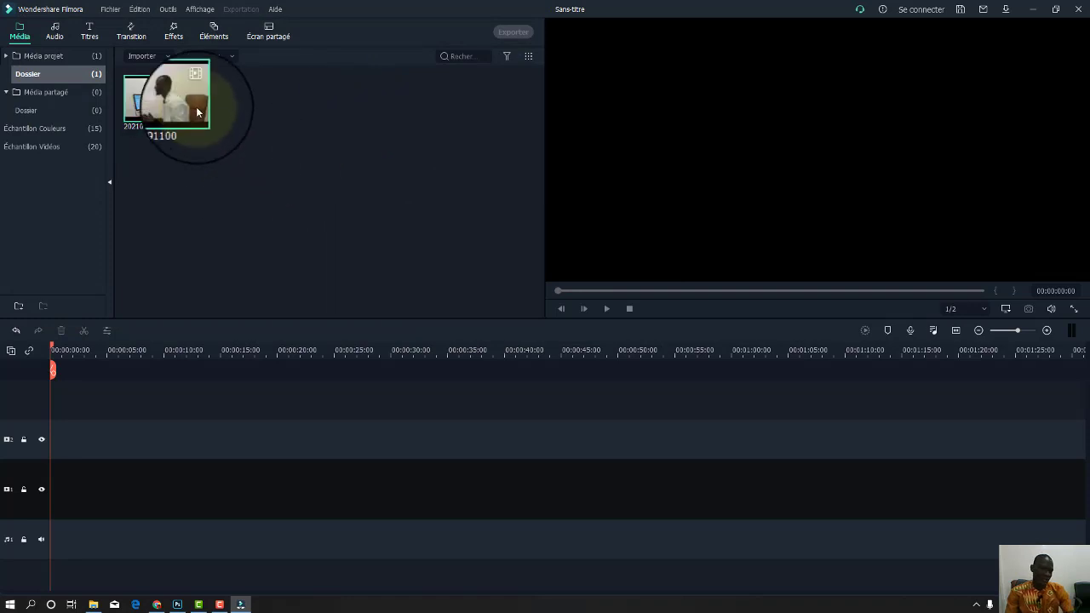
Switch to the Audio library and browse all built-in (Inclus) tracks.
click(55, 34)
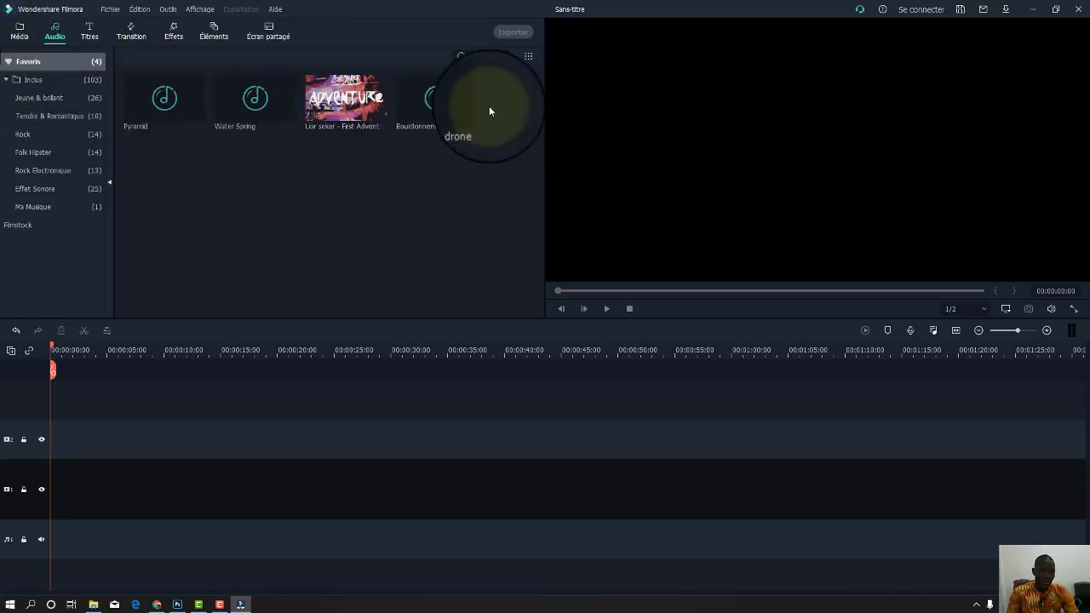
click(30, 81)
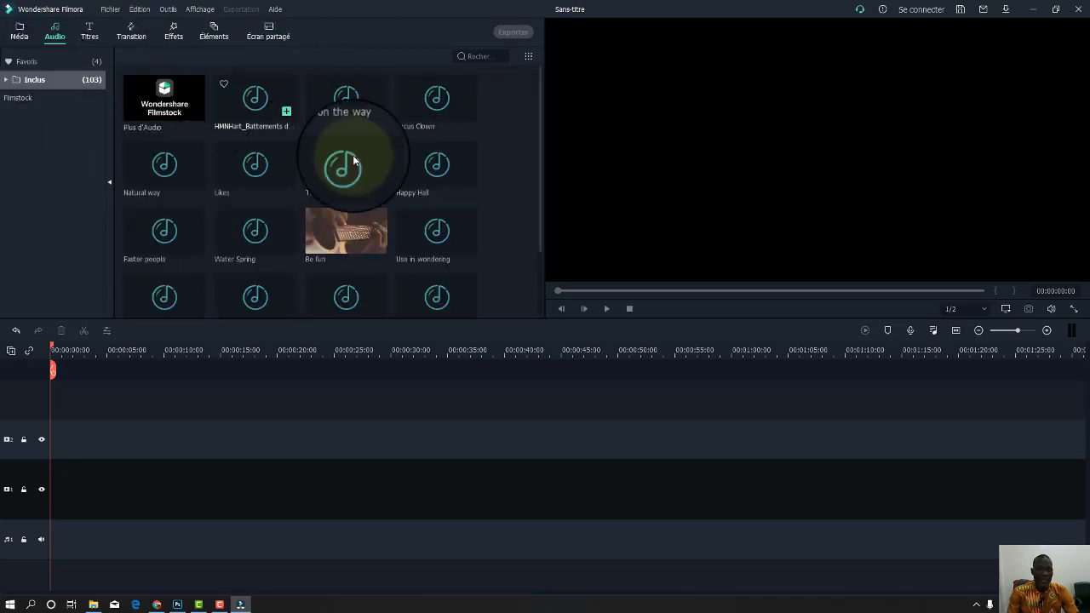
scroll(400, 162, down, 5)
scroll(443, 164, down, 5)
scroll(443, 168, down, 3)
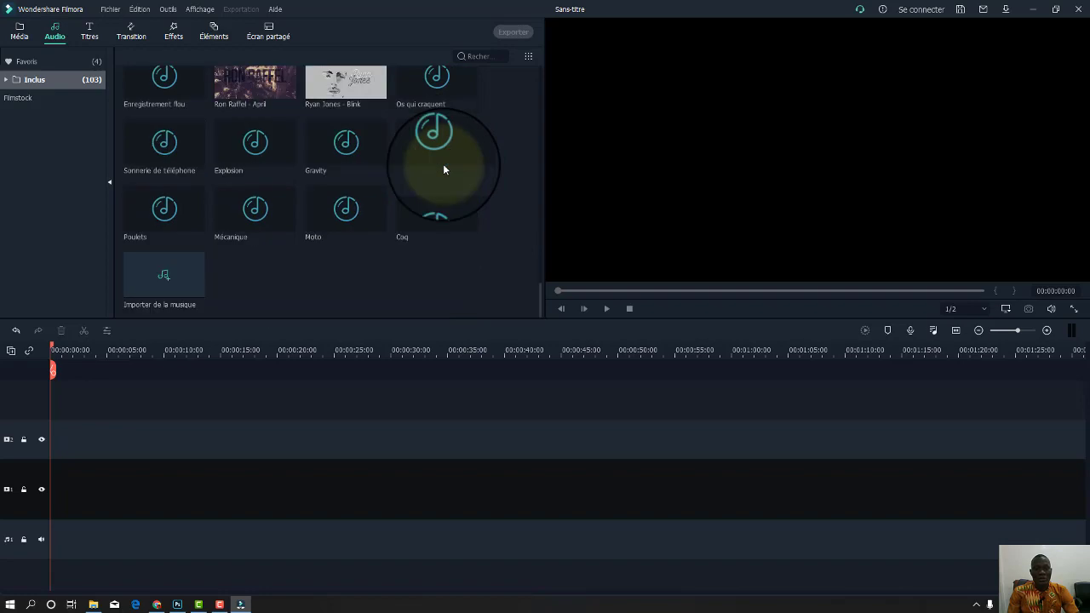
scroll(396, 175, up, 8)
scroll(400, 201, up, 10)
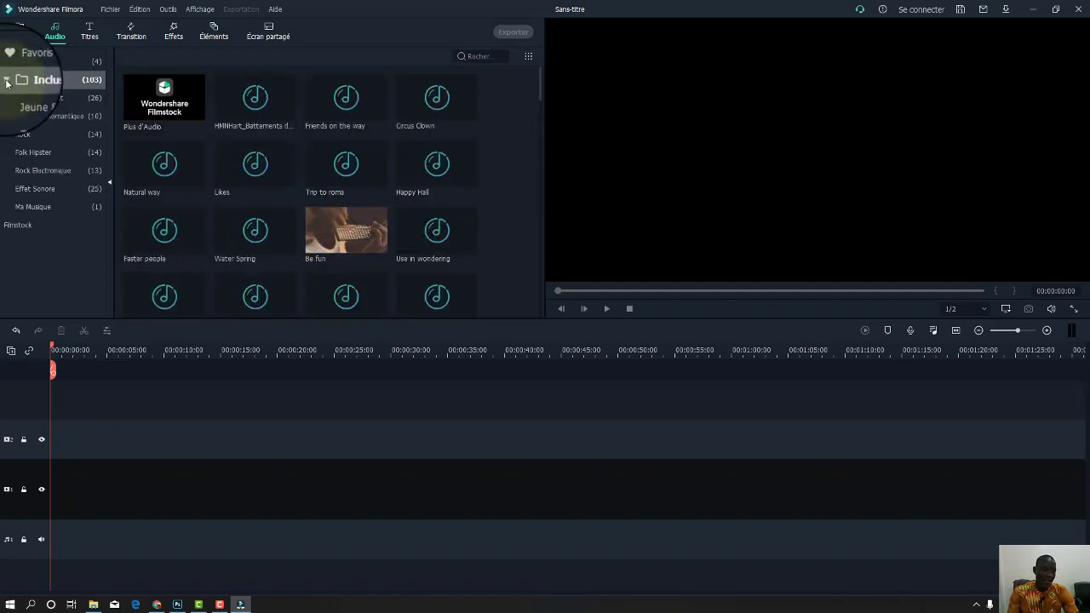
Browse the music categories, including Tendre & Romantique and Effet Sonore, ending on Jeune & brillant.
click(54, 114)
click(64, 133)
click(67, 153)
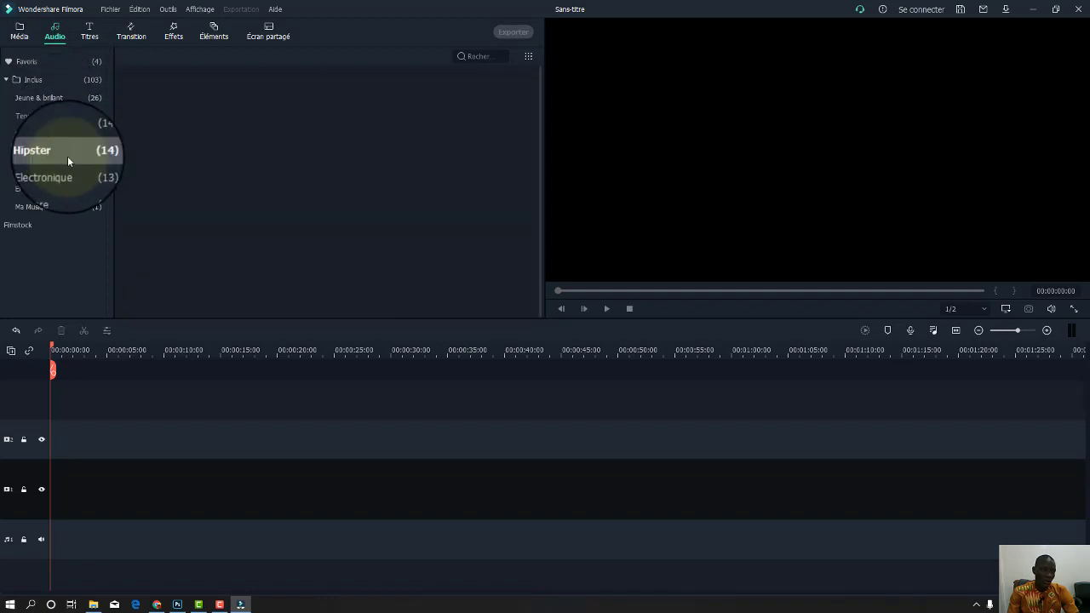
click(61, 171)
click(65, 189)
click(58, 211)
click(35, 223)
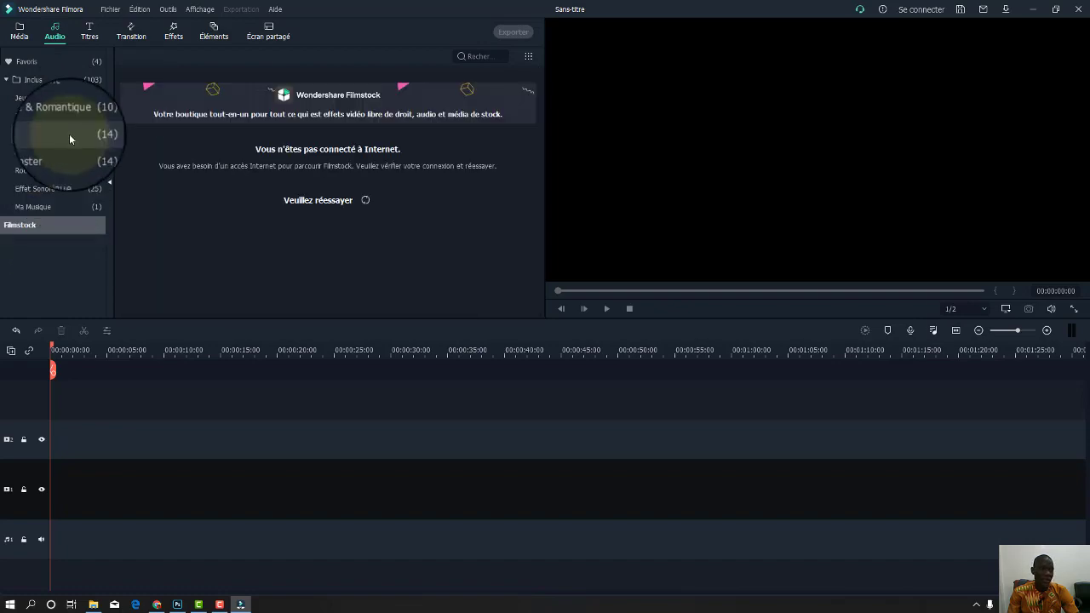
click(67, 121)
click(50, 101)
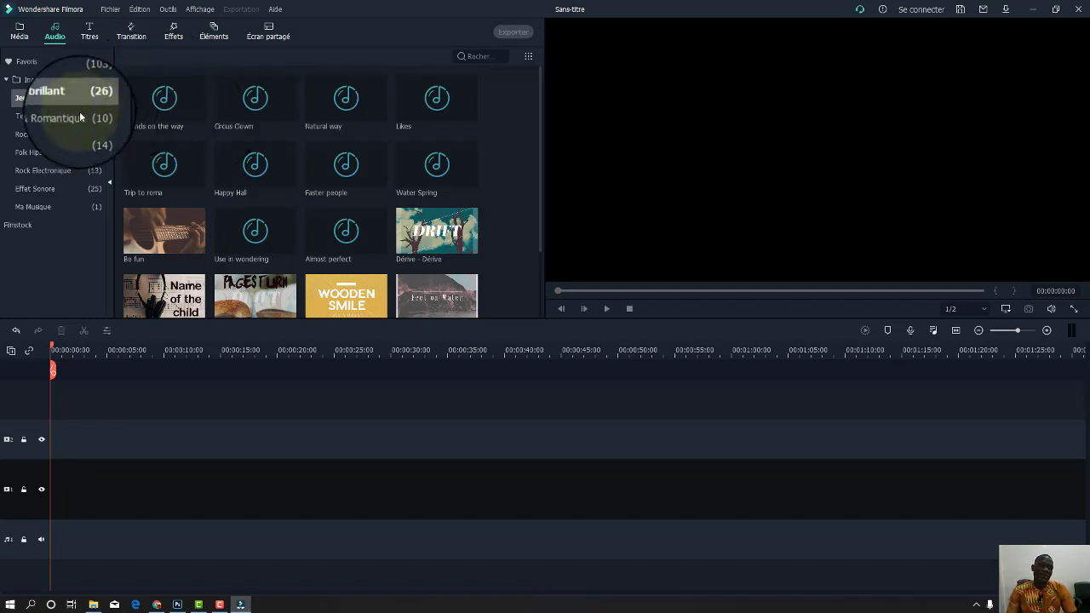
Open the Titres library, preview Légende de texte 1 on track 2, then delete it.
click(92, 37)
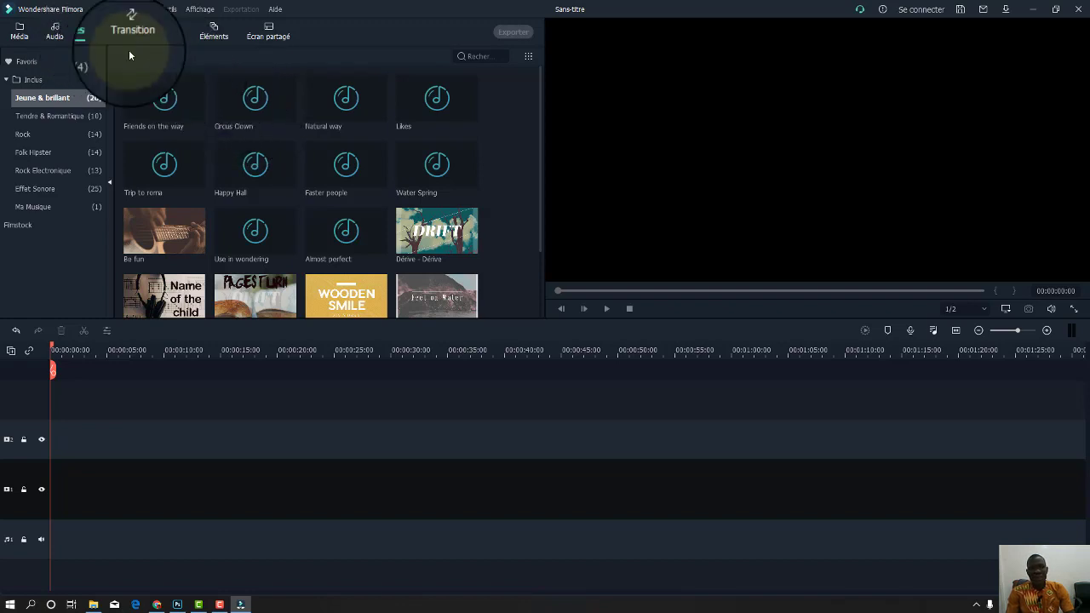
click(88, 35)
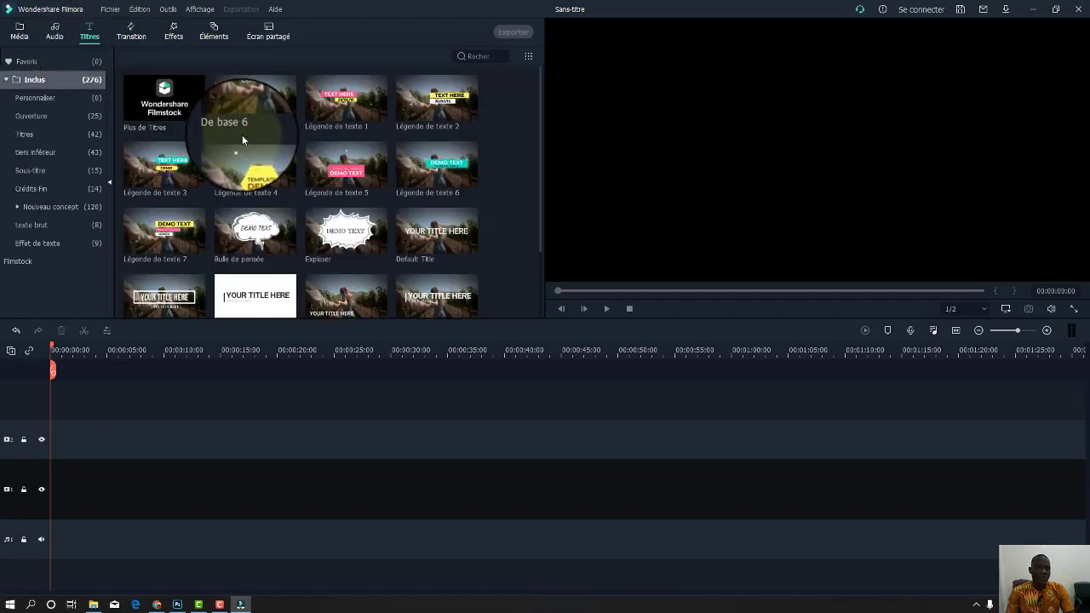
scroll(247, 141, down, 5)
scroll(251, 142, down, 10)
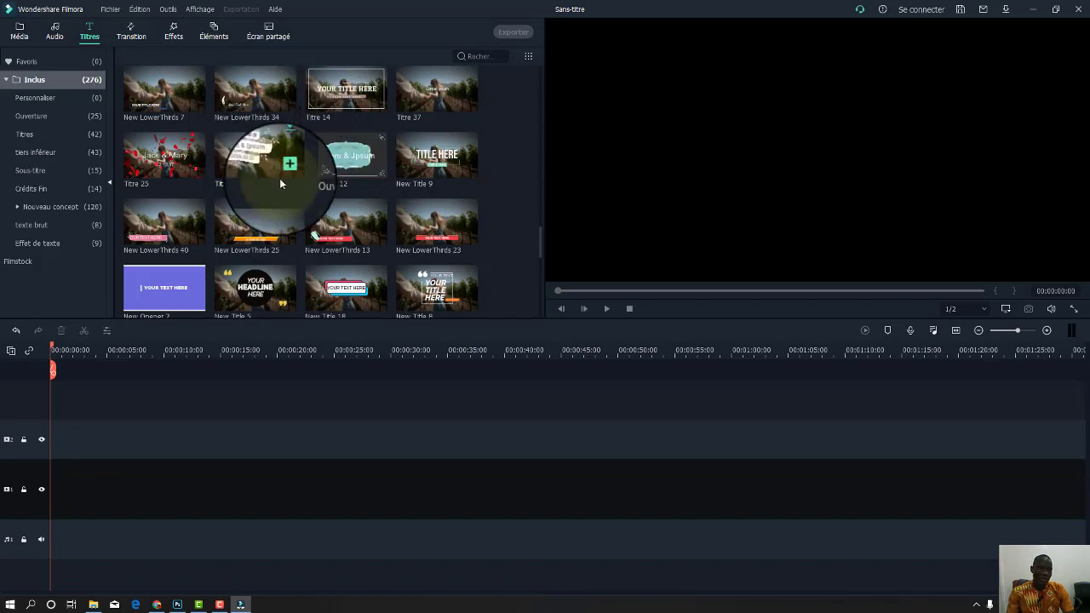
scroll(280, 178, up, 10)
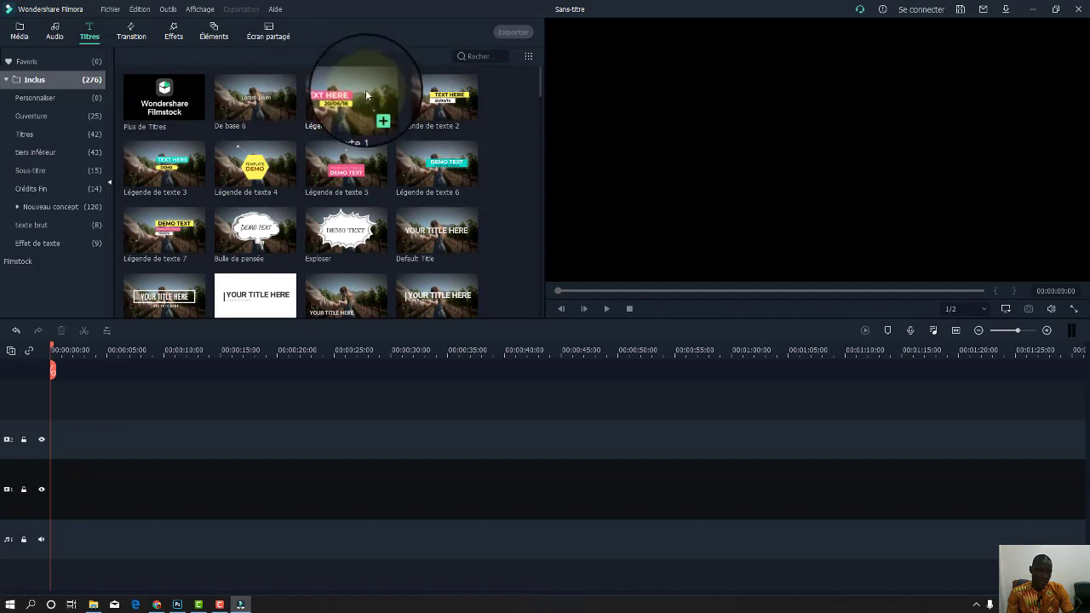
click(341, 98)
drag(286, 177, 57, 436)
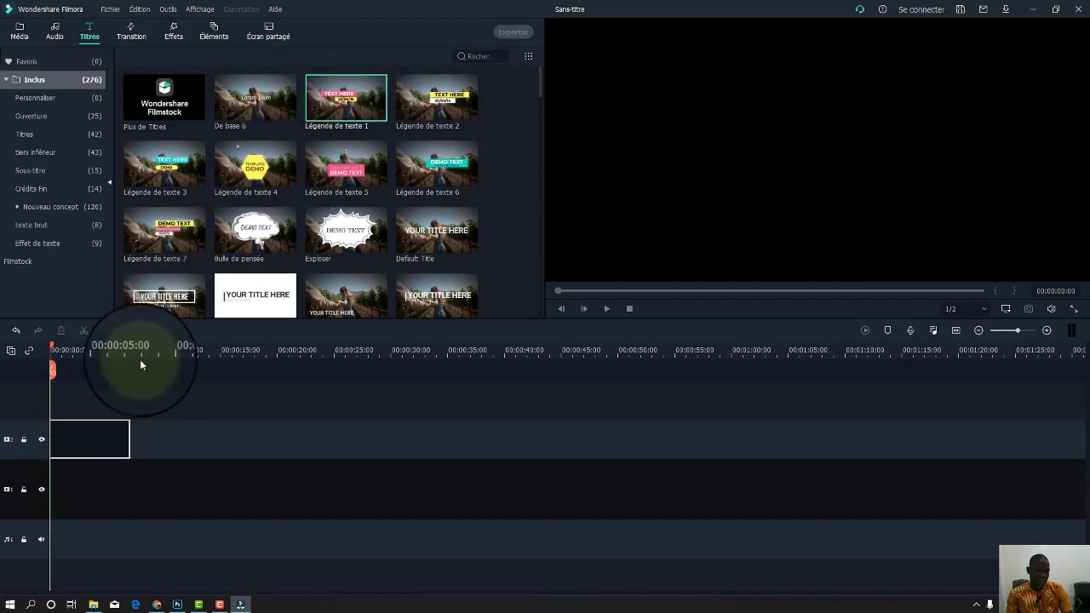
key(space)
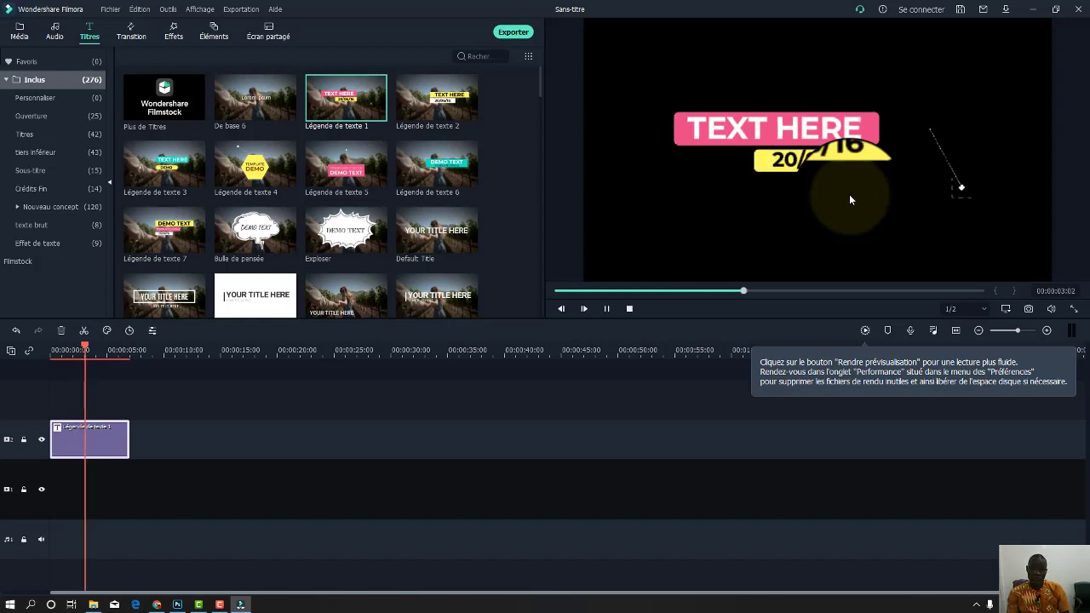
click(71, 442)
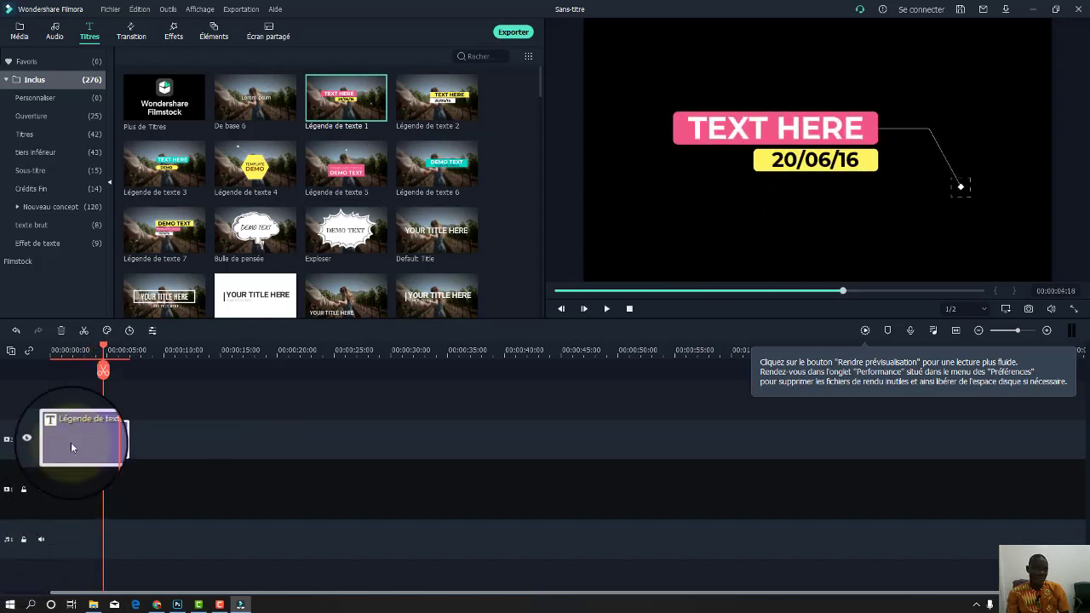
key(Delete)
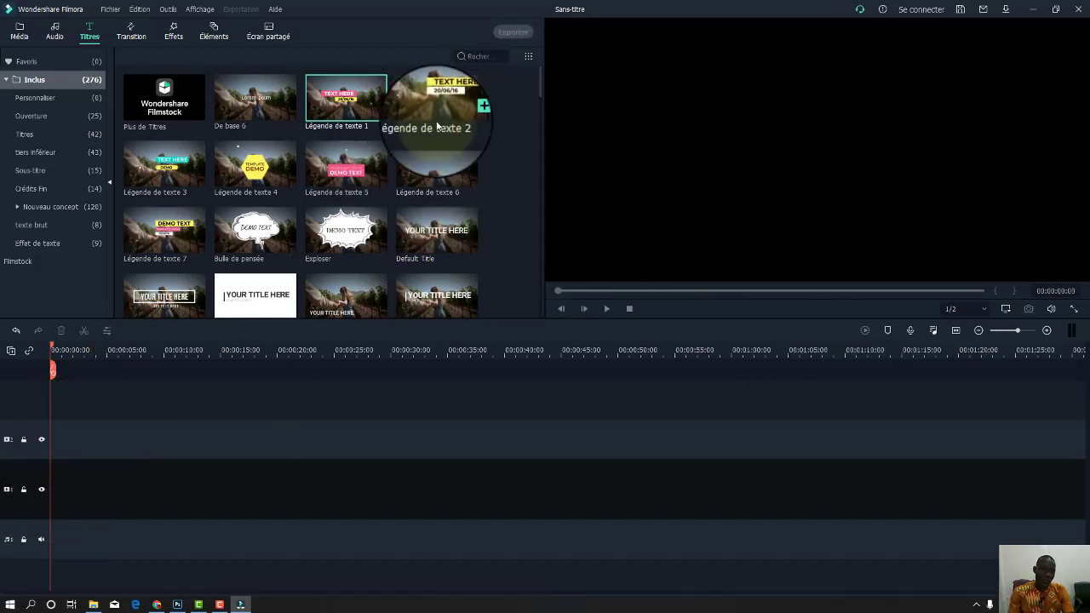
Preview Légende de texte 6 on track 2, then delete it.
drag(440, 160, 70, 430)
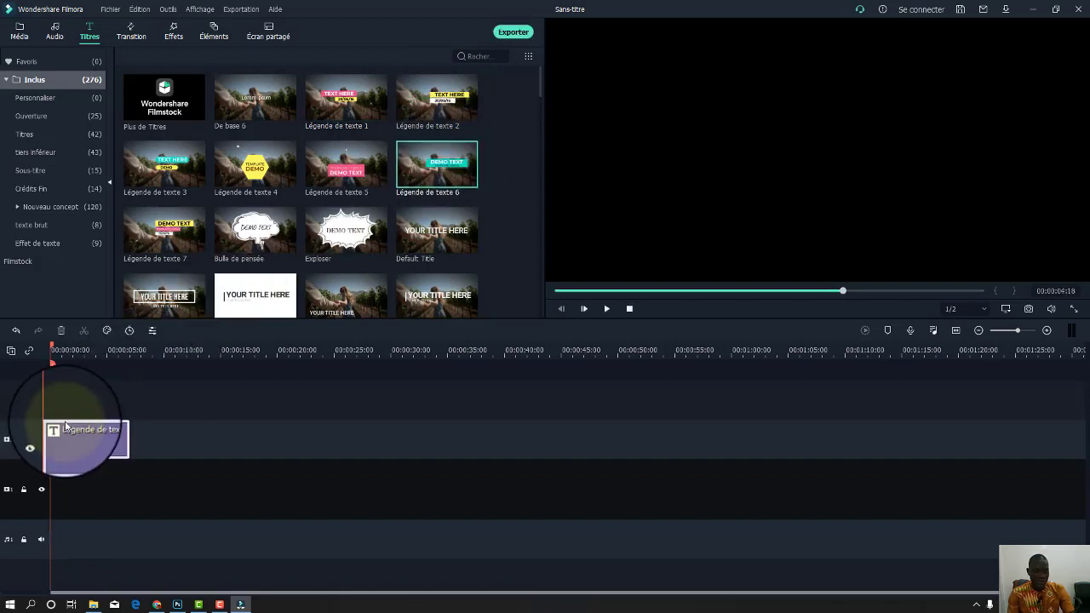
key(space)
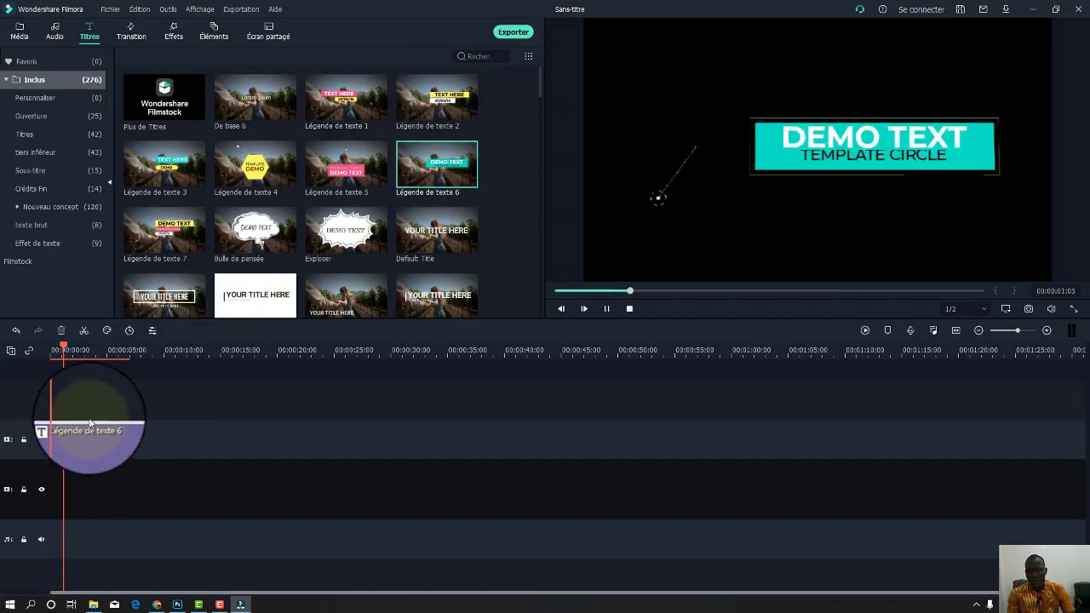
key(space)
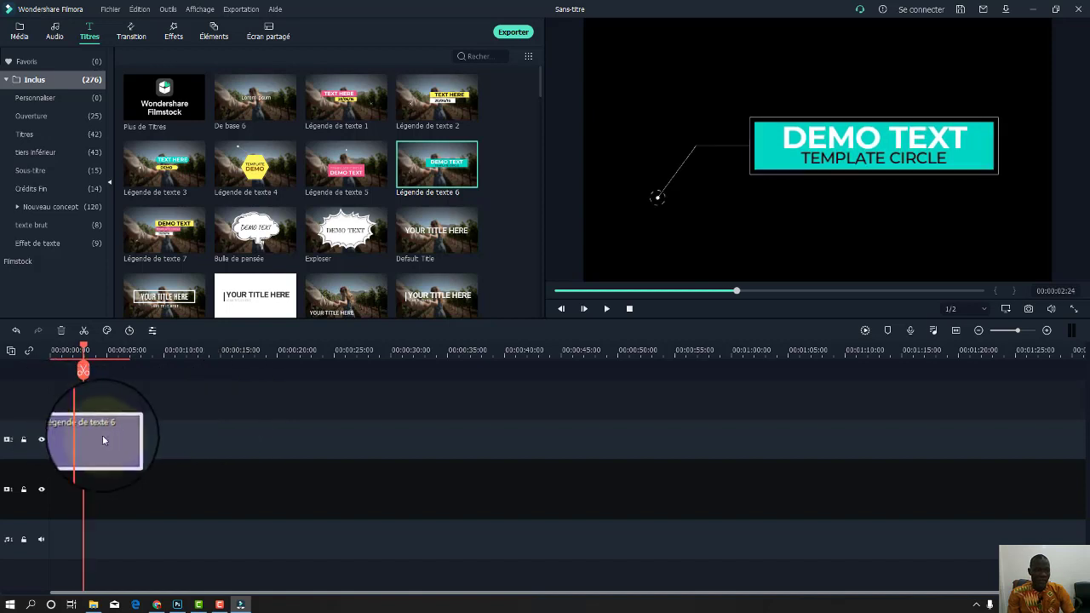
click(106, 431)
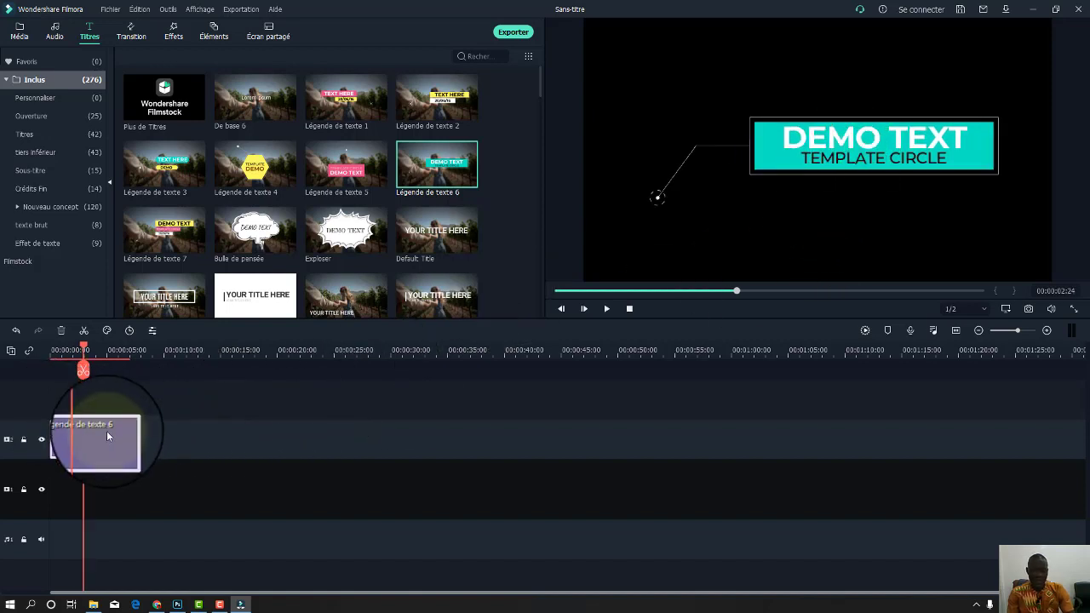
key(Delete)
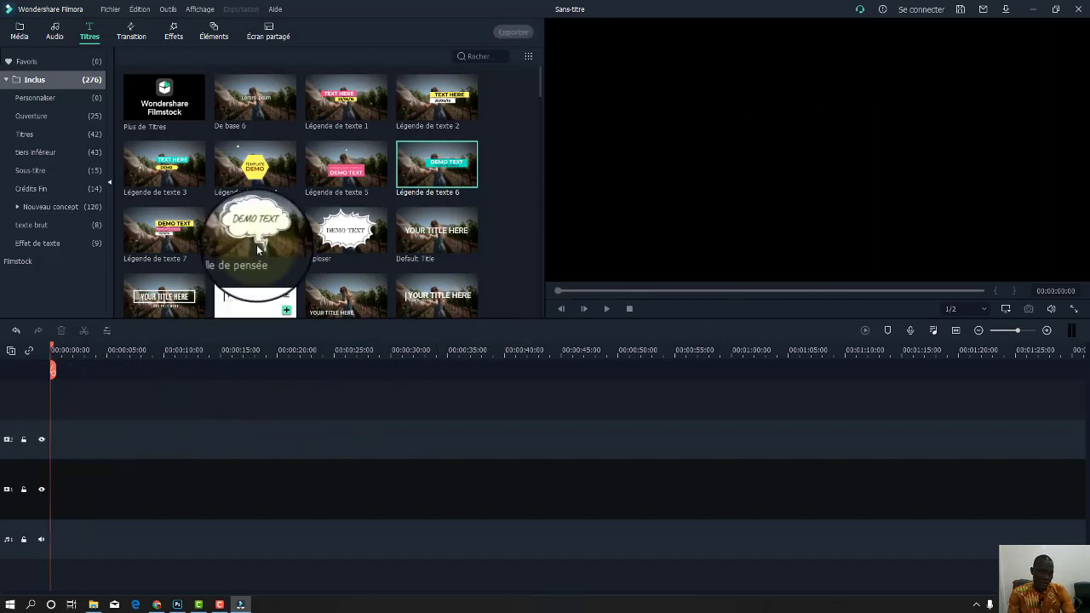
Open the Transition library's built-in Plain Shape category.
click(136, 38)
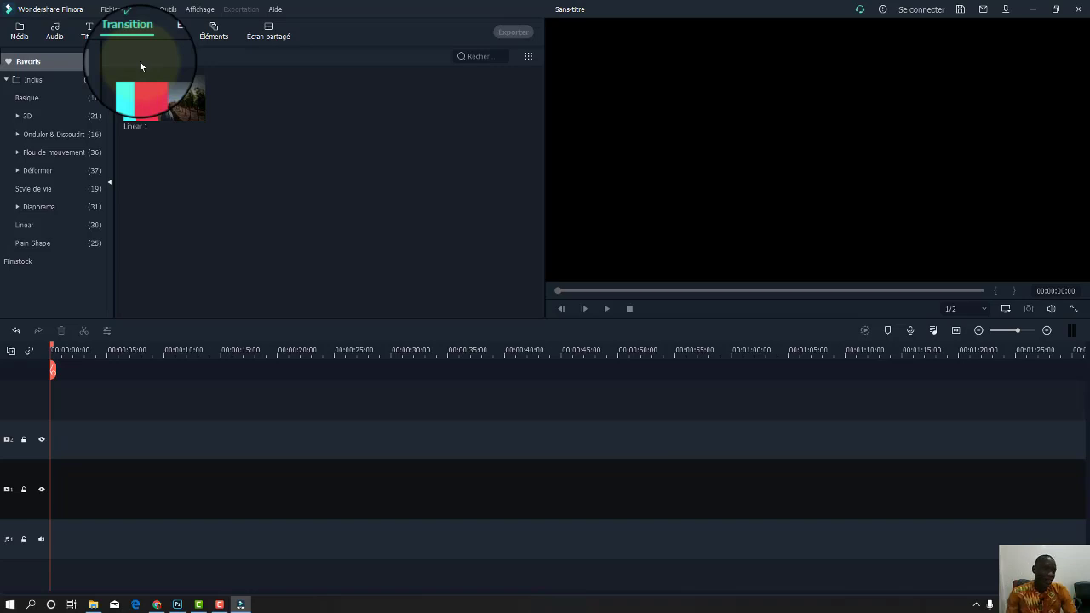
click(50, 79)
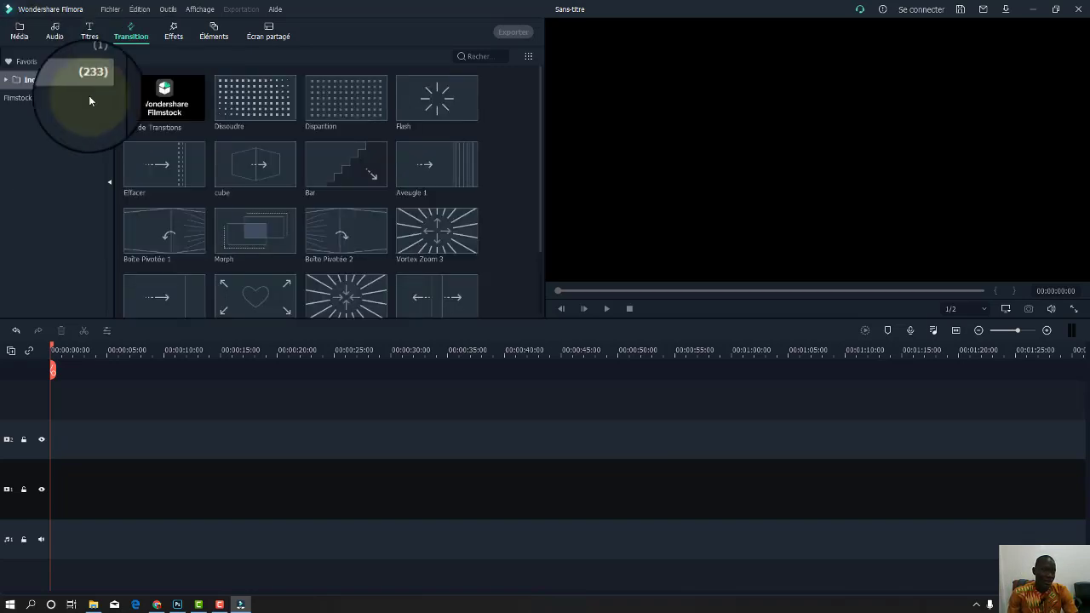
scroll(431, 153, down, 5)
scroll(421, 196, down, 10)
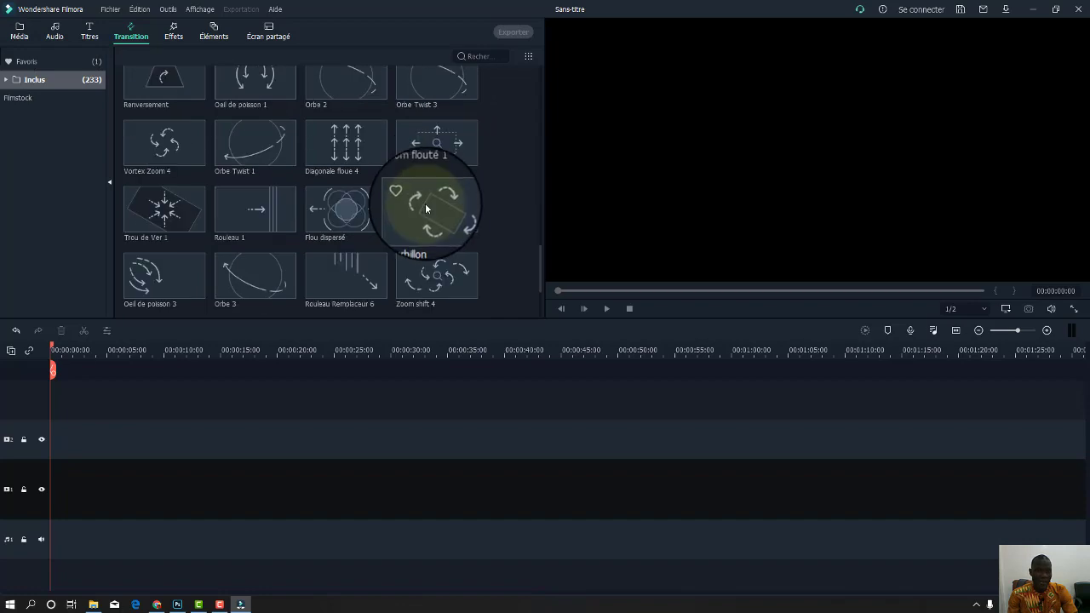
click(11, 80)
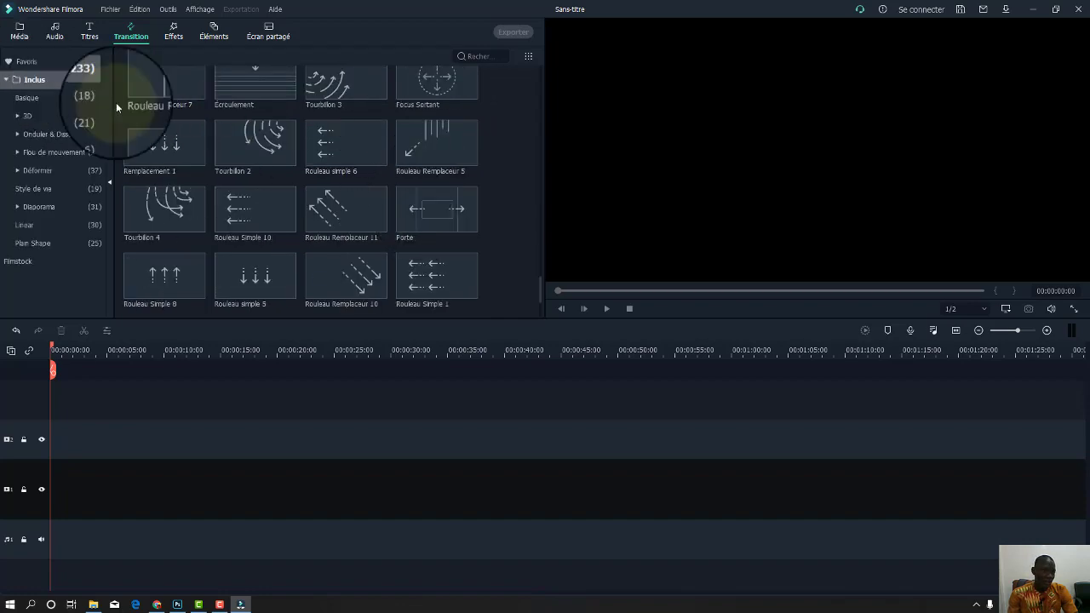
click(59, 246)
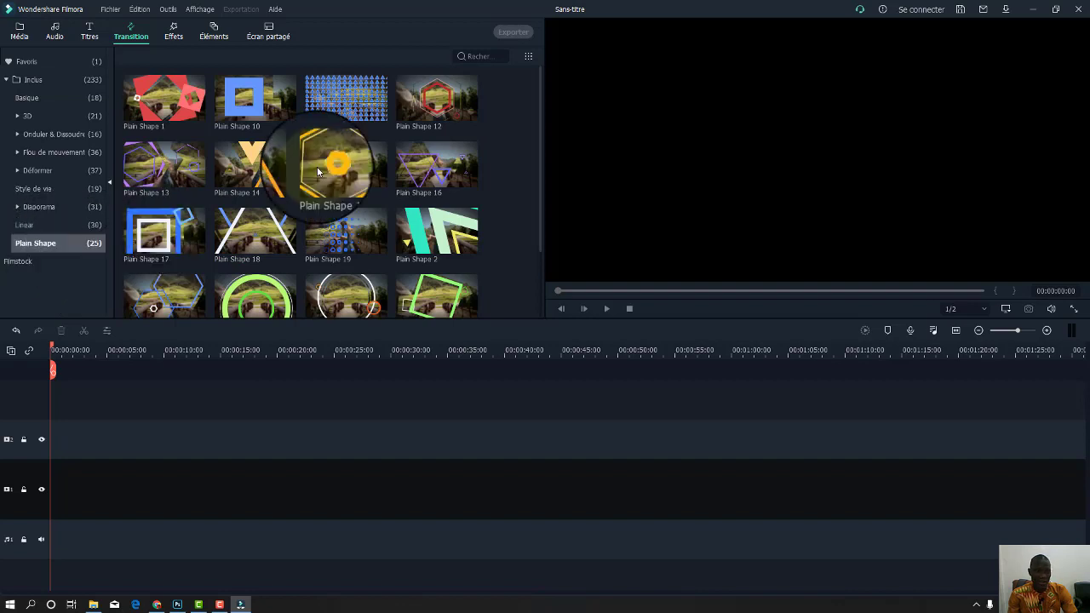
Try dragging Plain Shape 1 and Plain Shape 10 onto the empty timeline.
mouse_move(189, 96)
drag(189, 96, 65, 431)
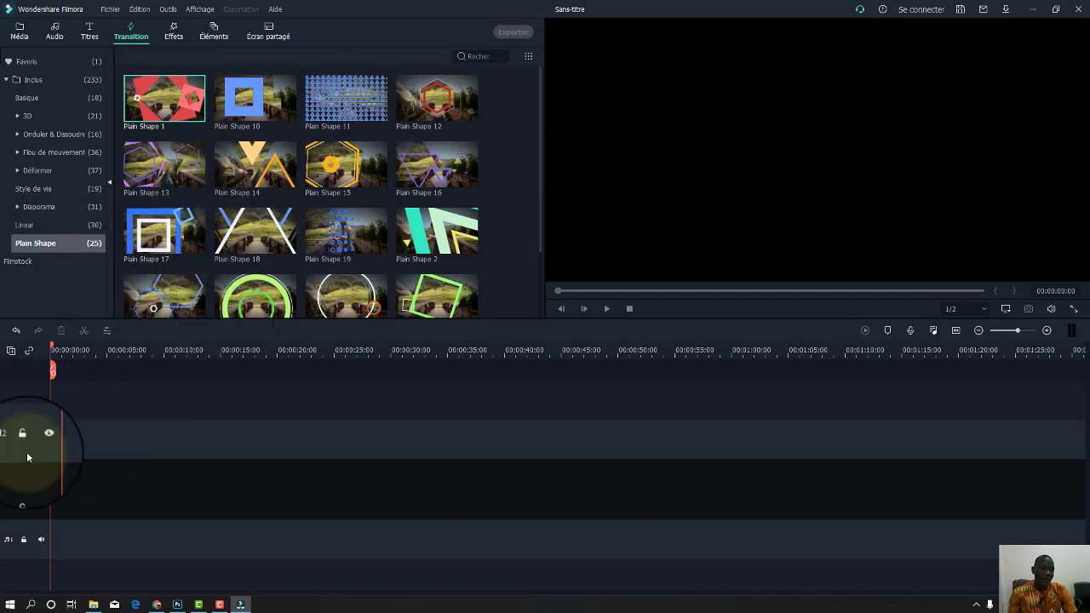
drag(175, 98, 69, 394)
drag(252, 118, 71, 399)
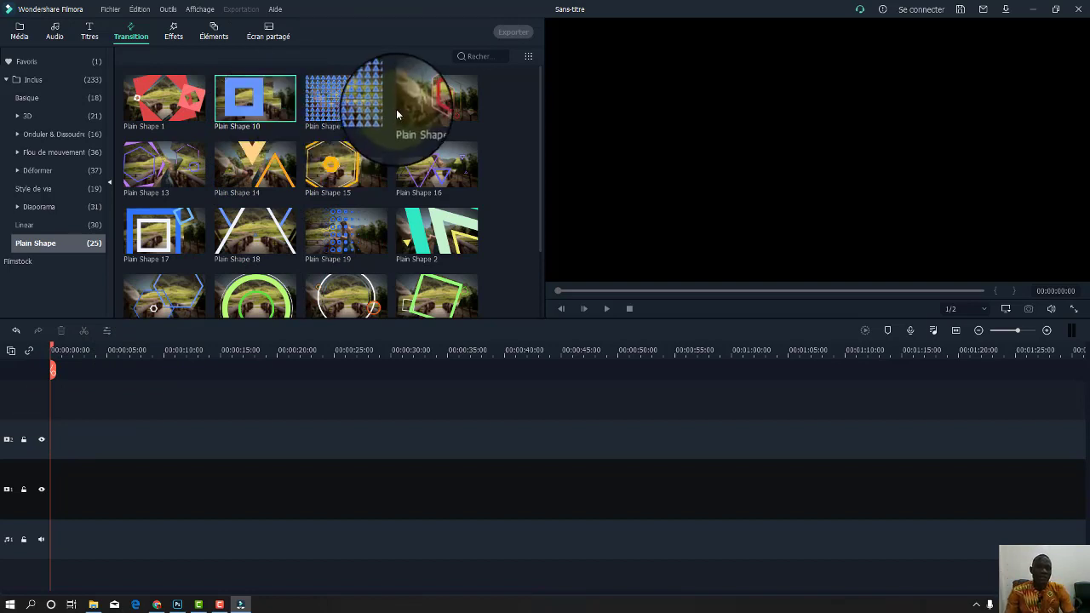
scroll(377, 187, down, 3)
scroll(372, 142, up, 3)
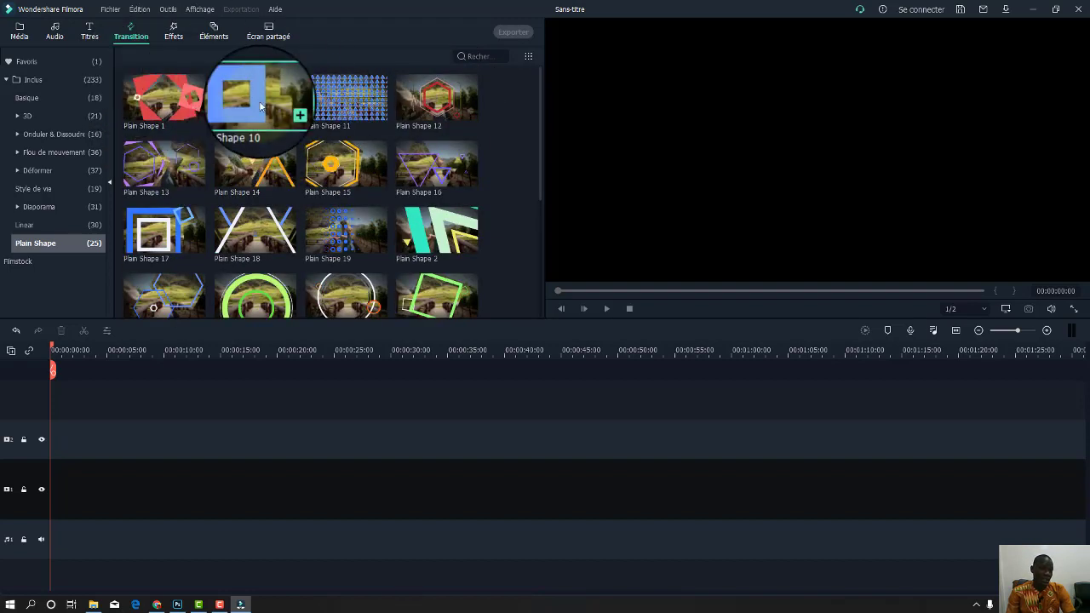
List the 285 built-in Effets, such as Batman and Glitch Pixels, and scroll through them.
click(175, 39)
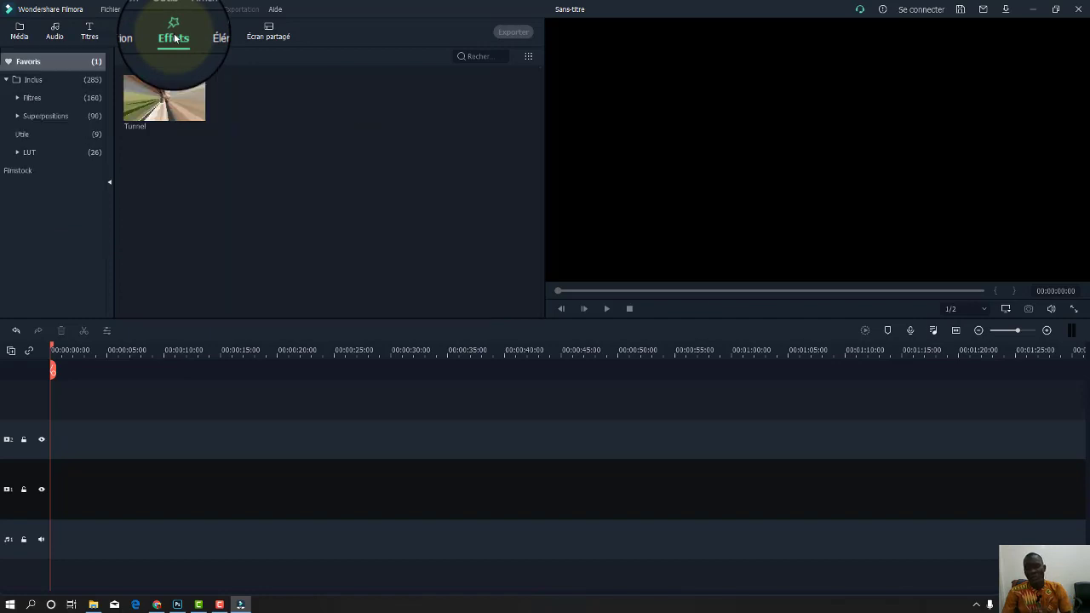
click(34, 79)
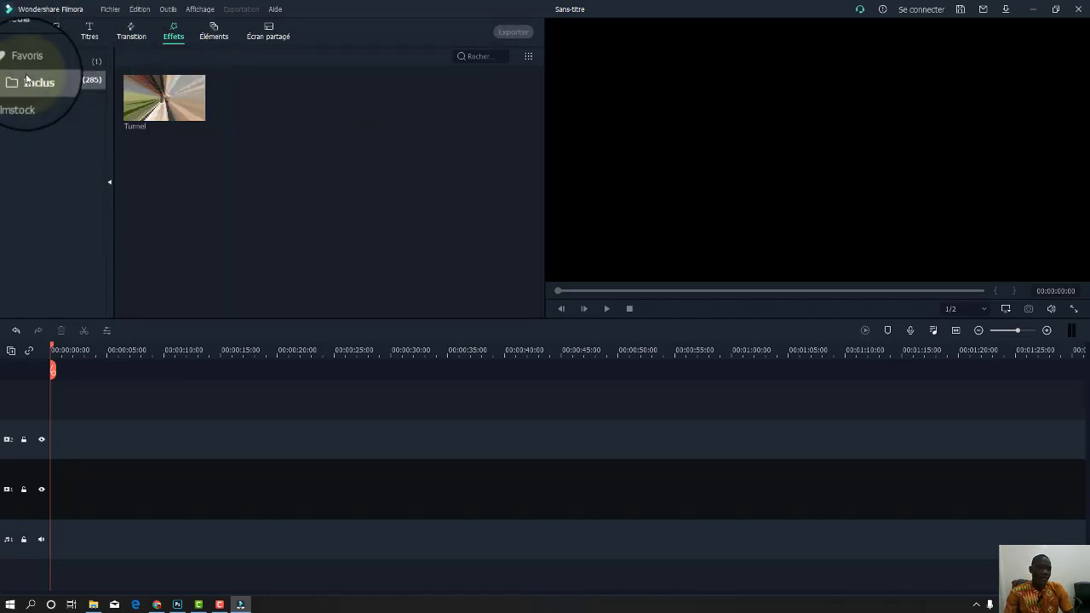
scroll(358, 171, down, 2)
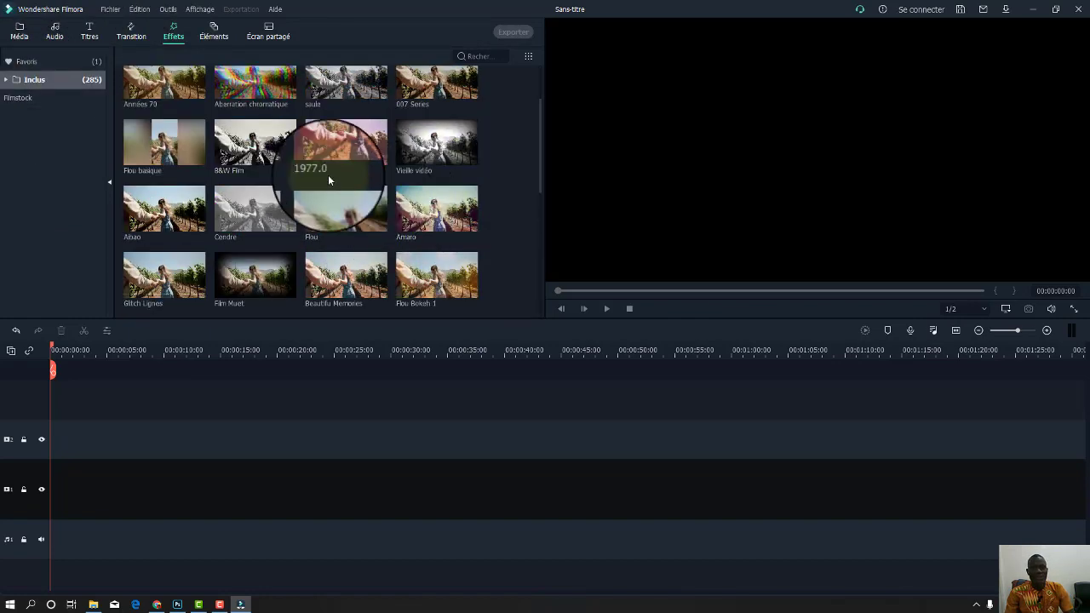
scroll(340, 166, up, 2)
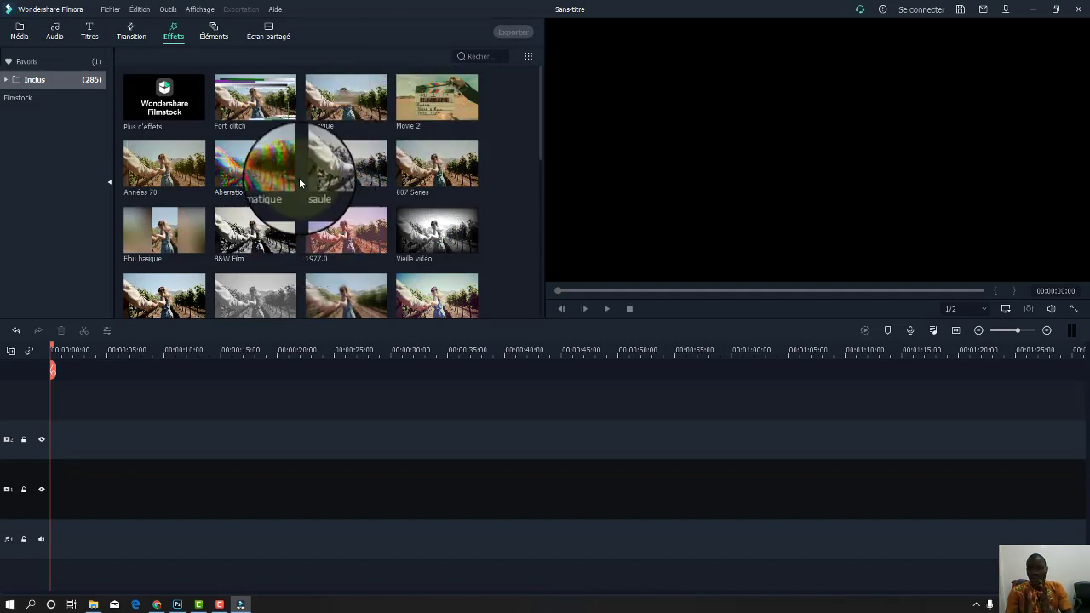
scroll(387, 162, down, 5)
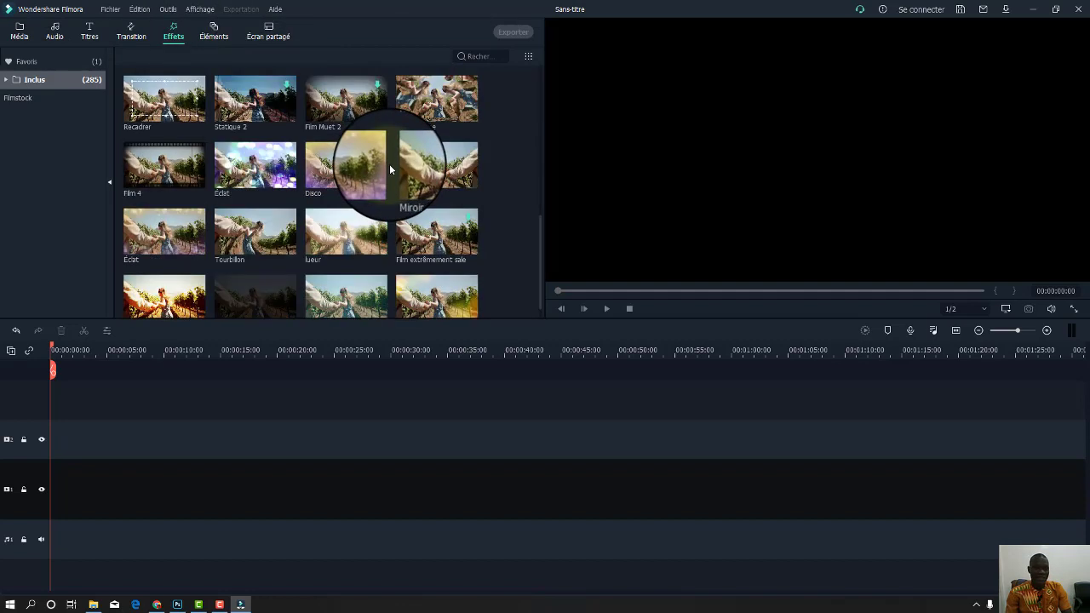
scroll(341, 213, down, 5)
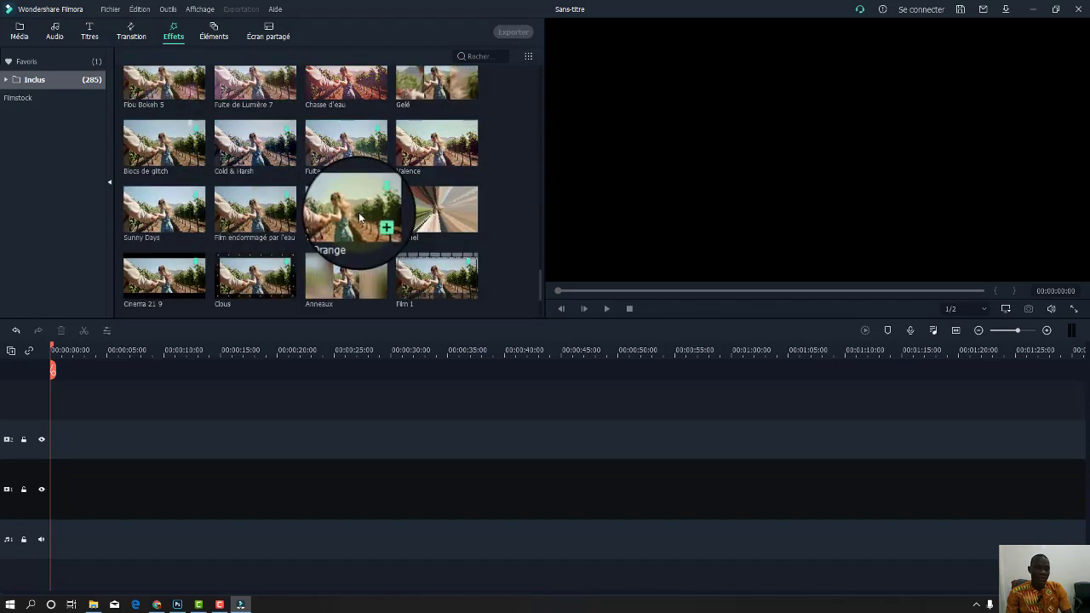
scroll(361, 219, down, 5)
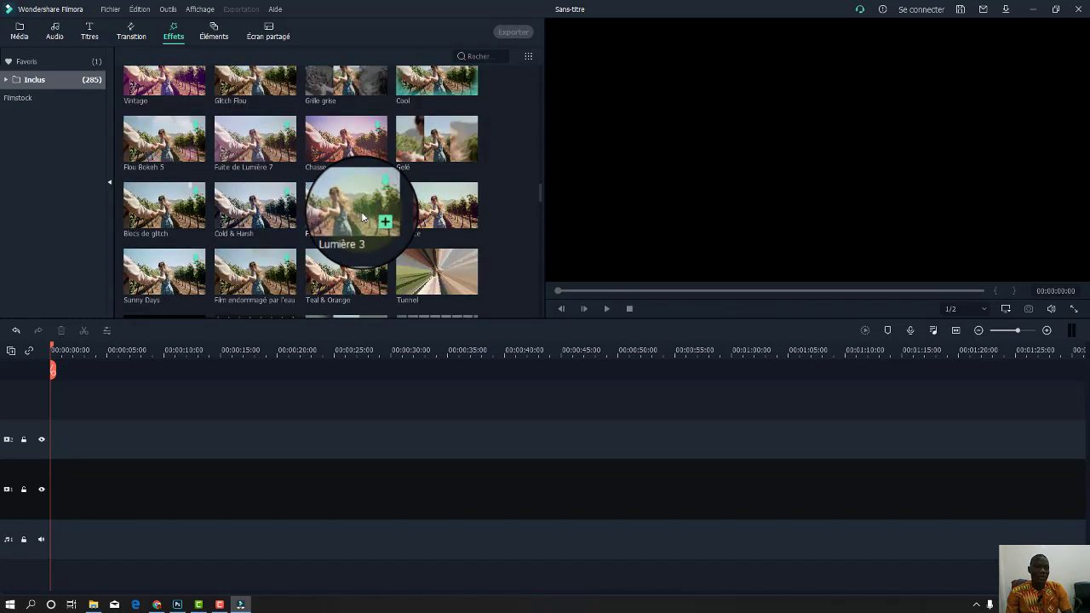
Browse the Éléments library, then preview Orbe d'énergie on the timeline and delete it.
click(216, 40)
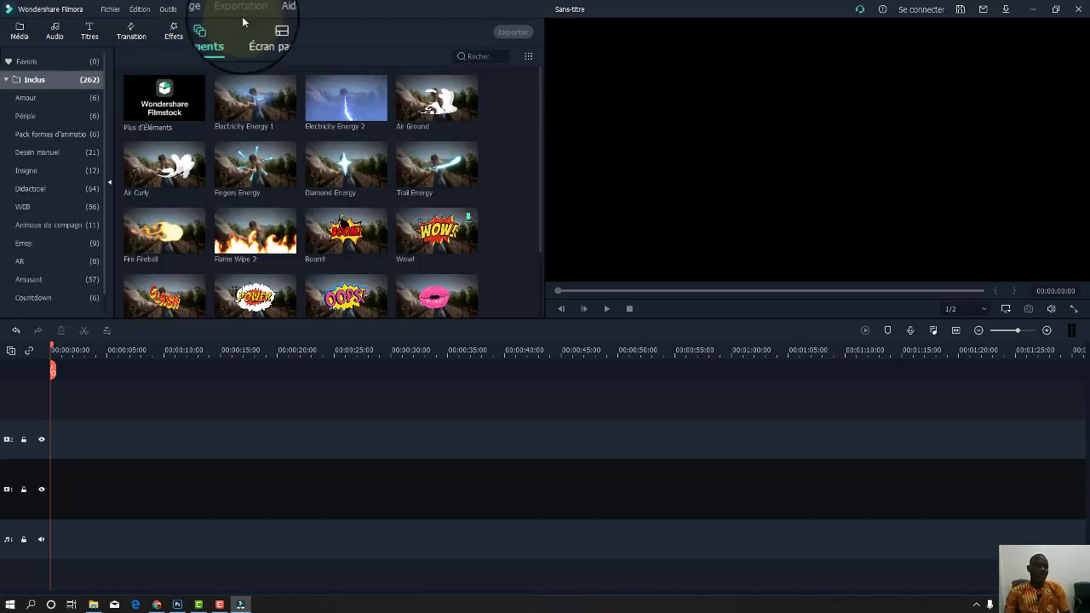
scroll(324, 179, down, 5)
scroll(341, 203, down, 10)
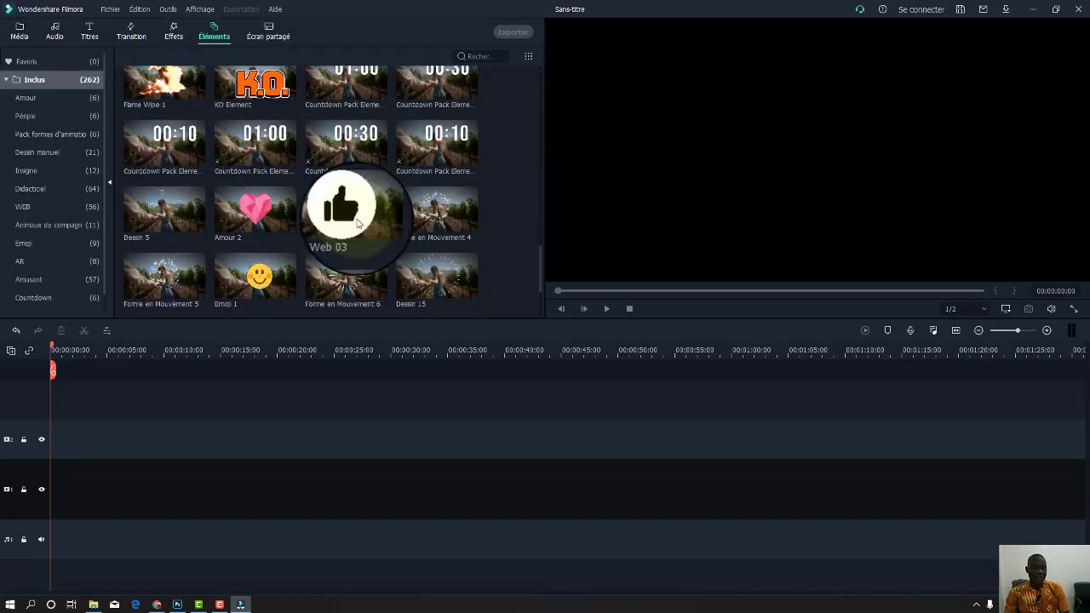
scroll(372, 242, down, 10)
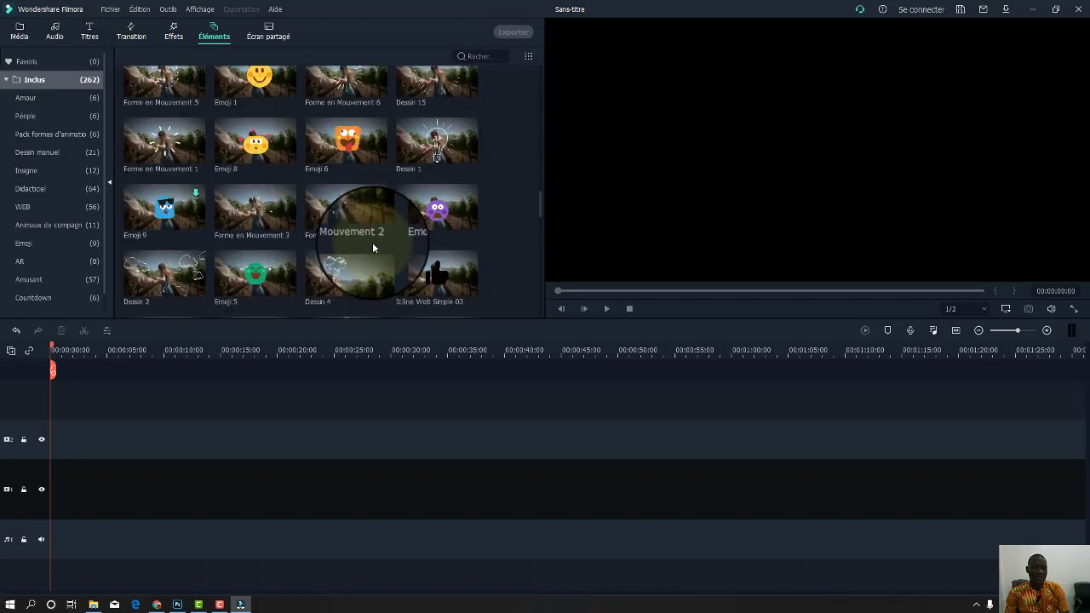
scroll(340, 210, up, 15)
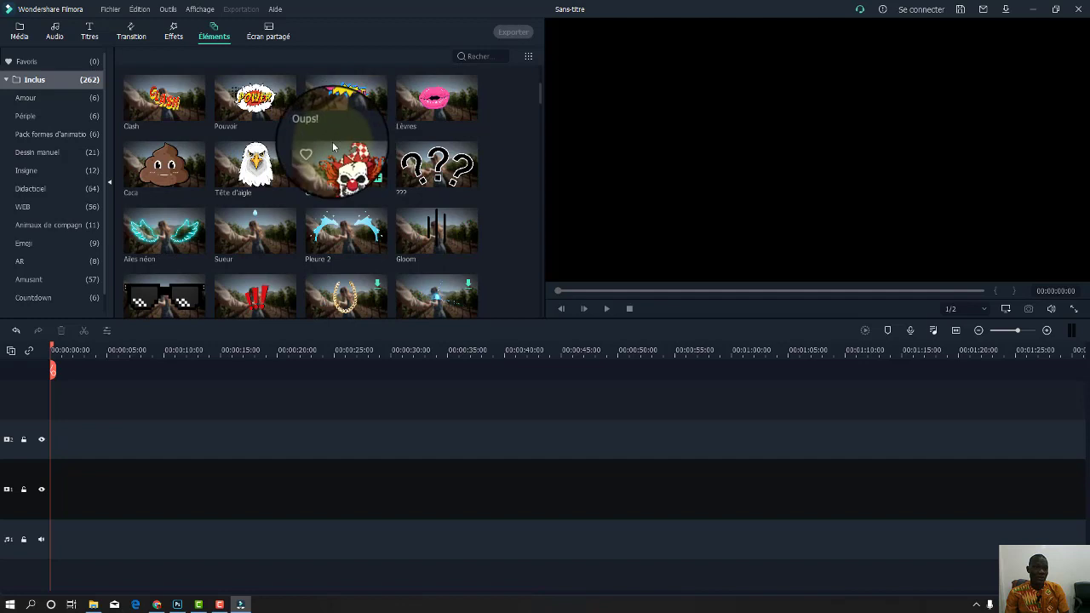
scroll(333, 140, up, 3)
scroll(310, 136, down, 6)
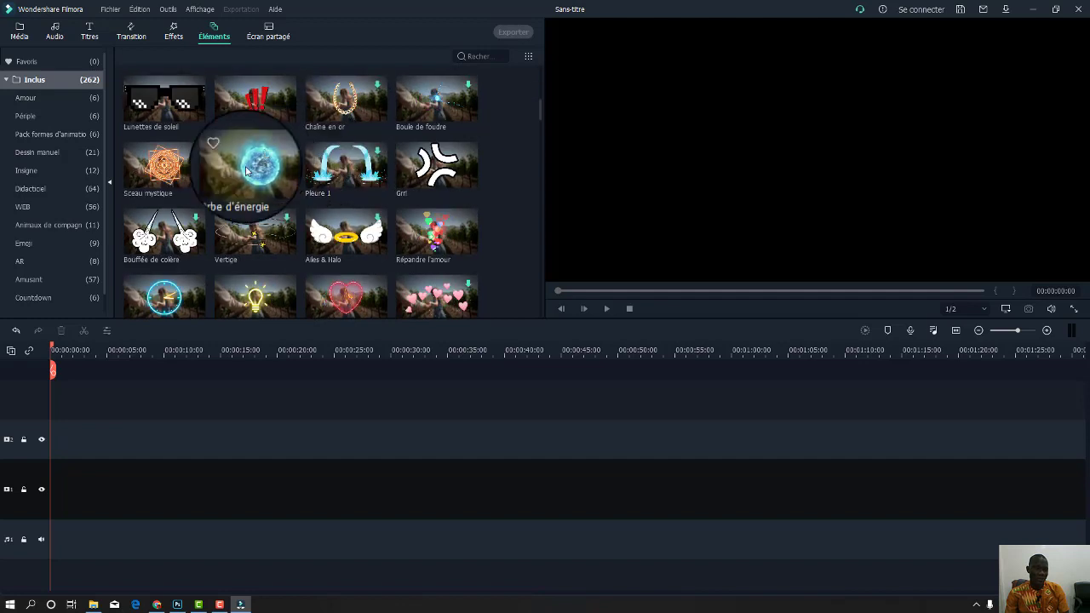
drag(255, 165, 57, 455)
key(space)
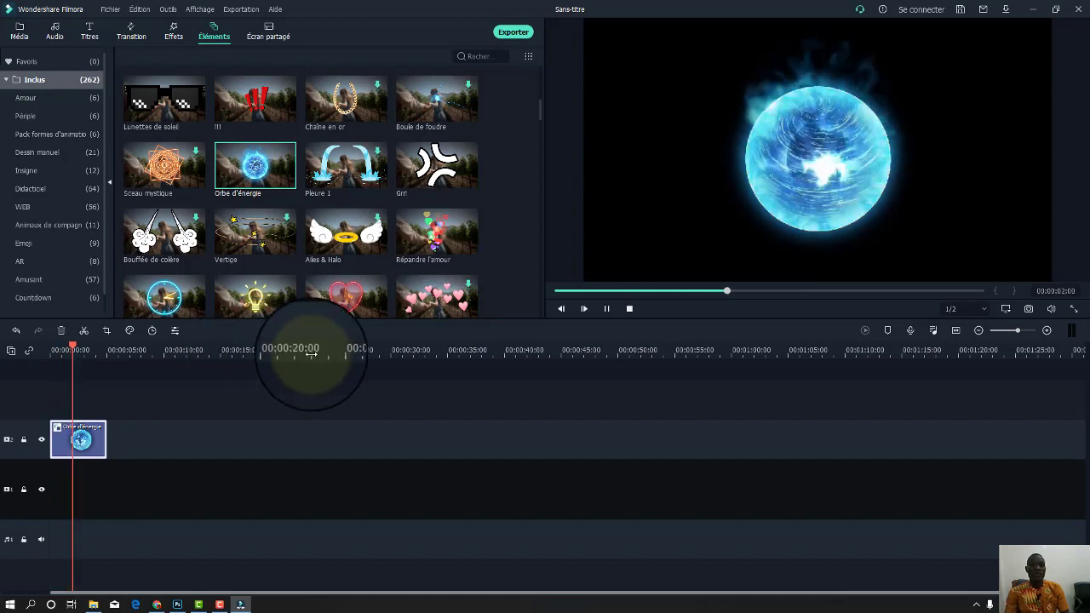
click(92, 442)
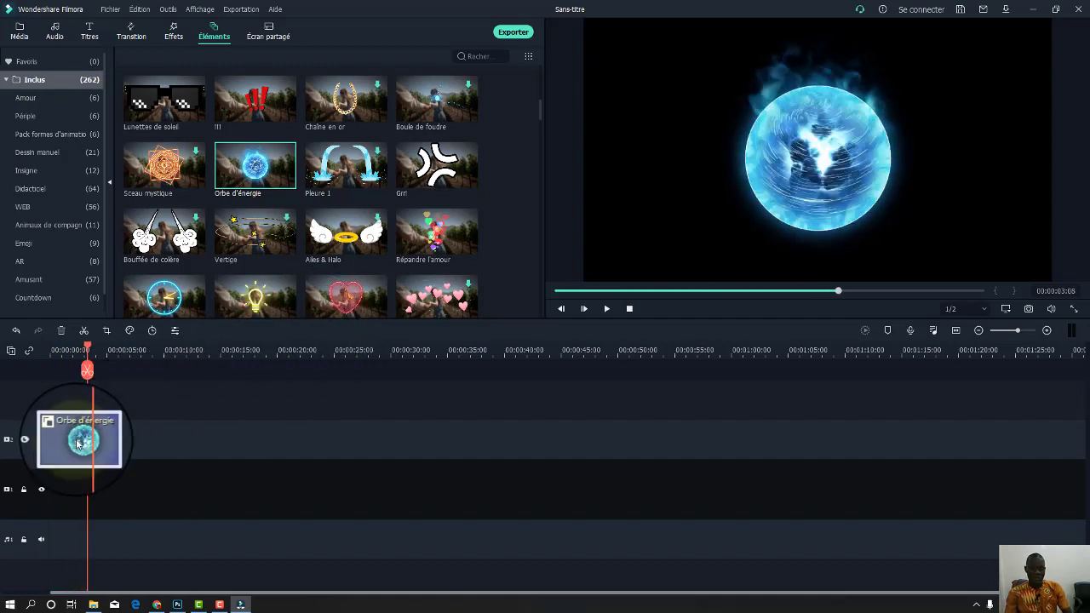
key(Delete)
Preview the Horloge néon element on the timeline, then remove it.
drag(172, 315, 62, 441)
key(space)
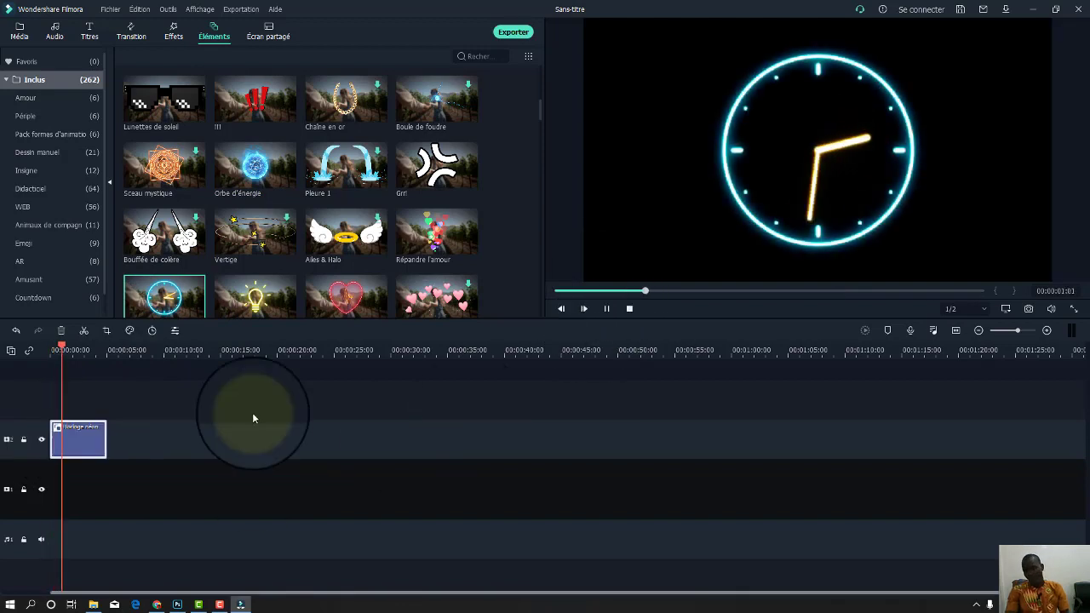
click(85, 435)
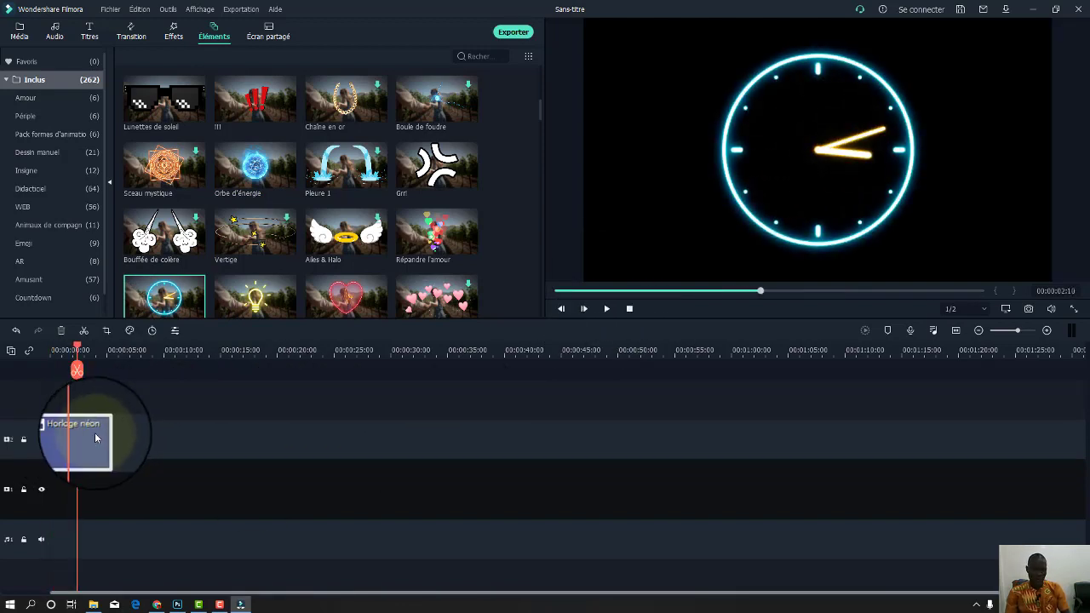
key(Delete)
Preview Electricity Energy 2 on the timeline, delete it, and show the Écran partagé layouts.
scroll(332, 102, up, 5)
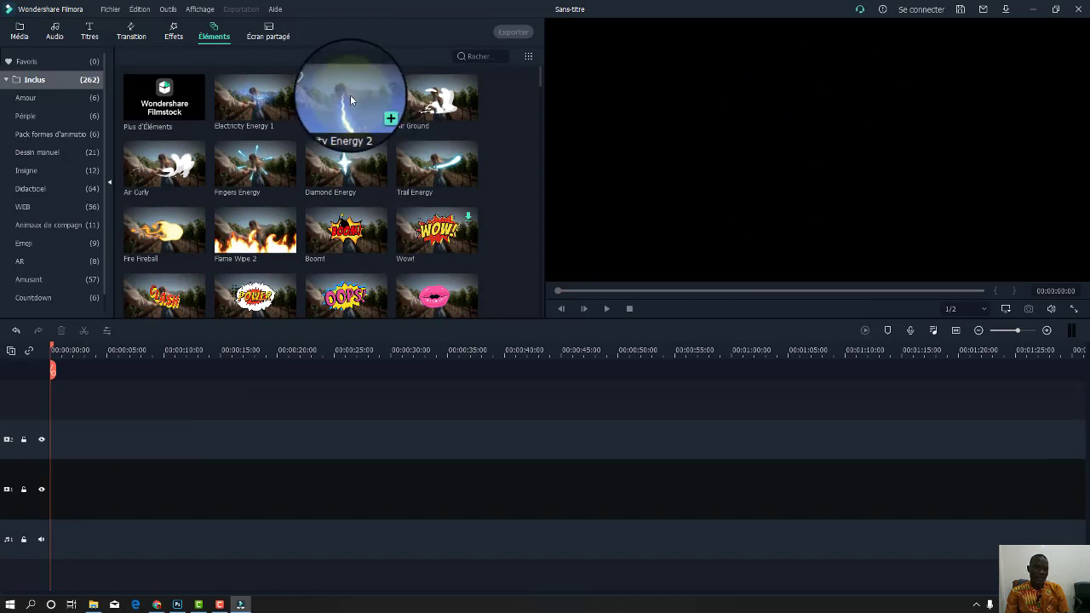
drag(143, 330, 44, 396)
key(space)
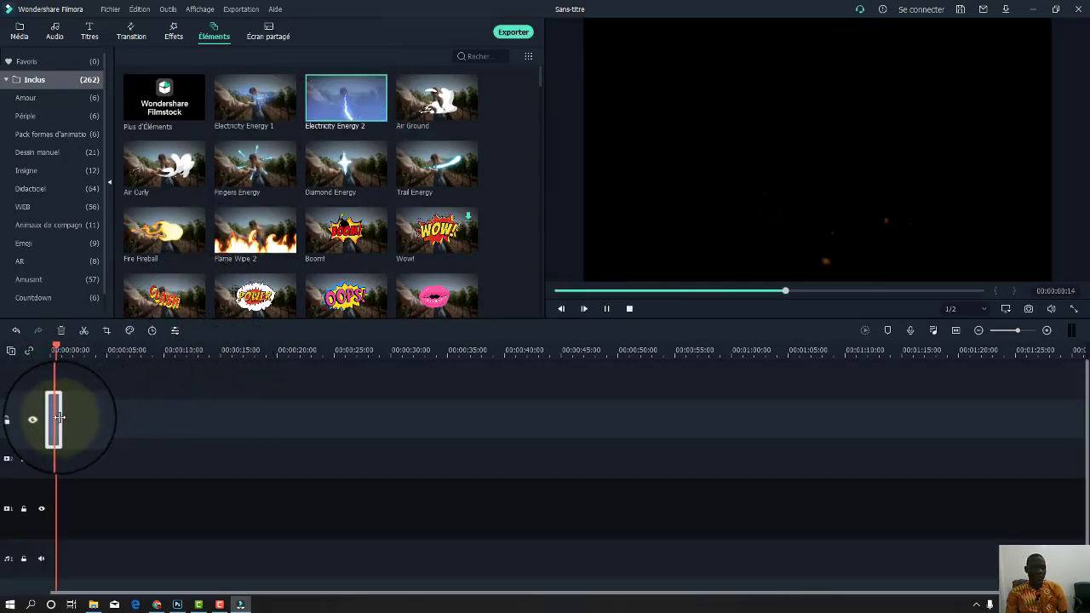
key(Delete)
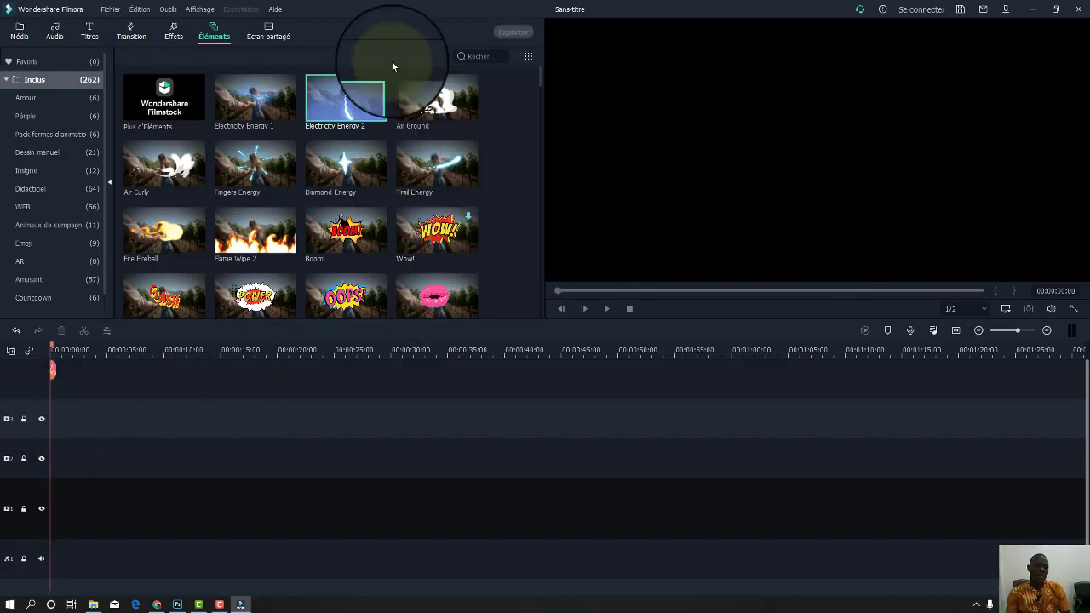
click(274, 36)
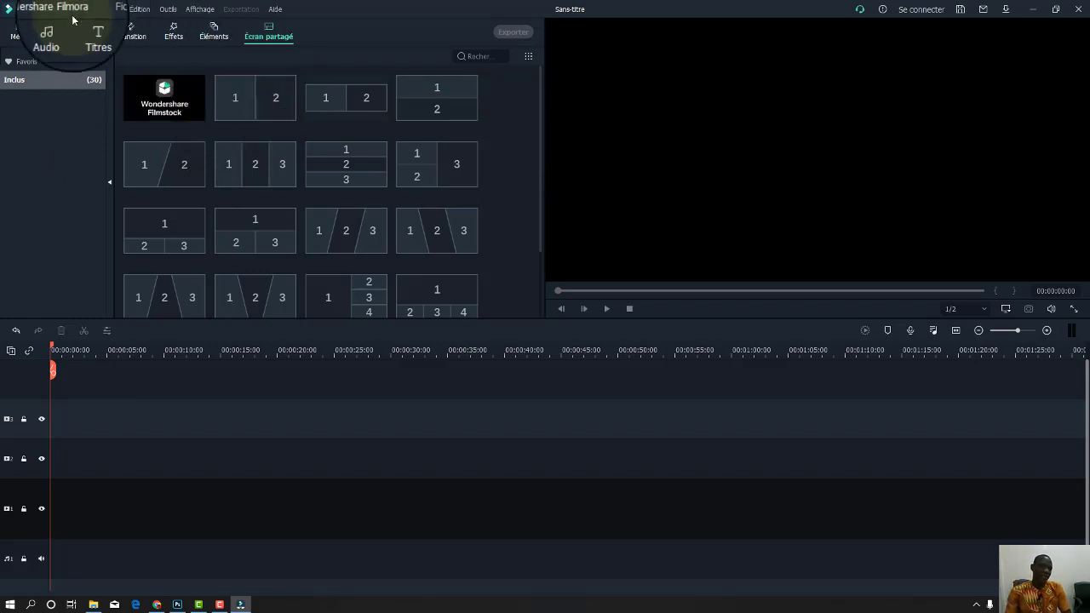
Return to the Média library showing the imported clip 20210923_191100.
click(20, 36)
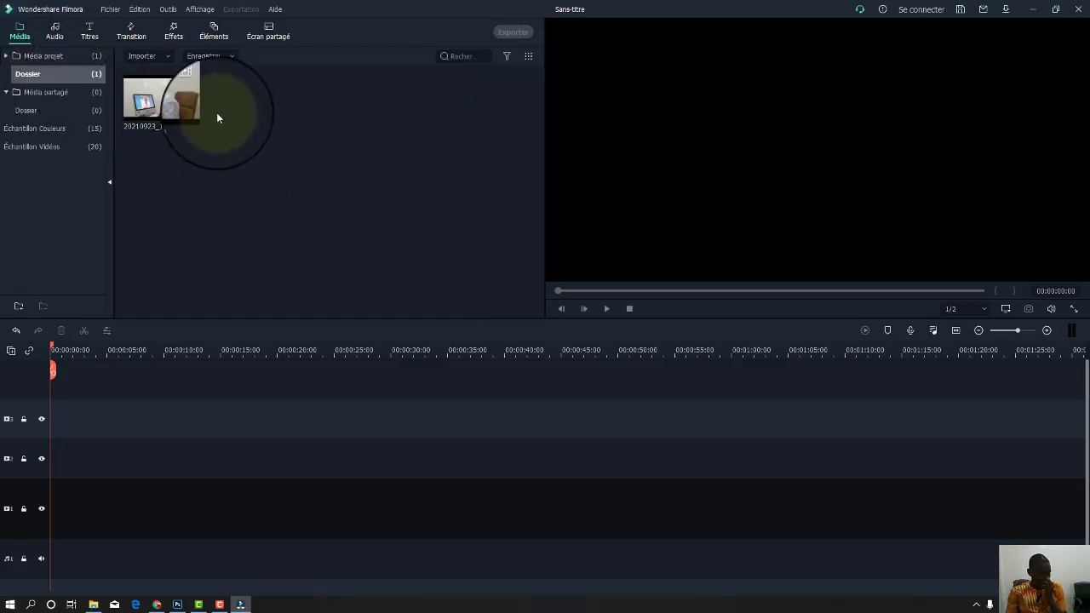
Preview the 20210923_191100 clip in the player and mark its in point.
mouse_move(184, 103)
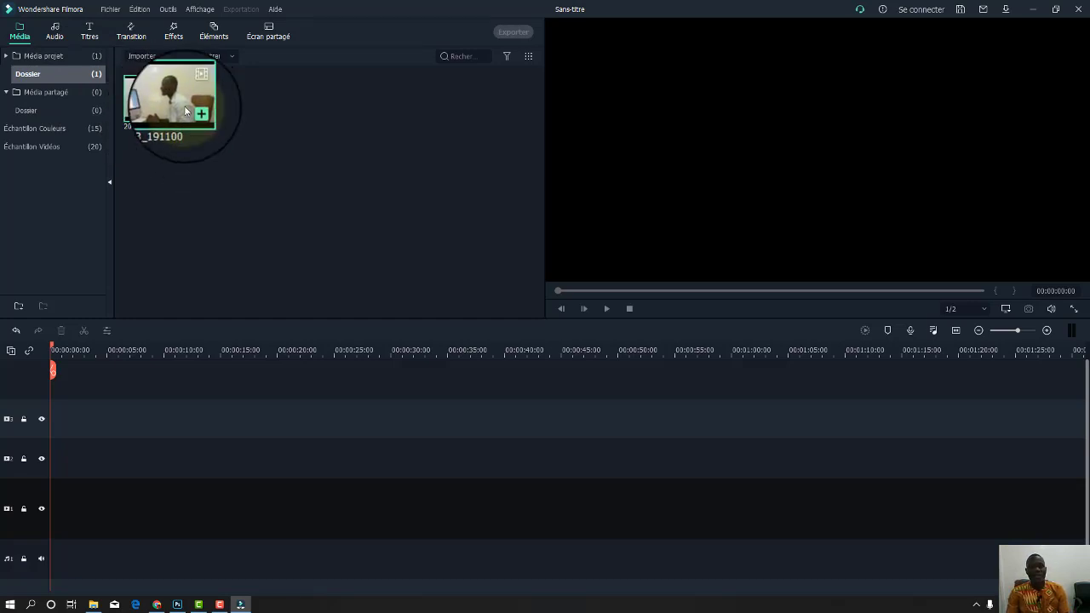
double_click(185, 111)
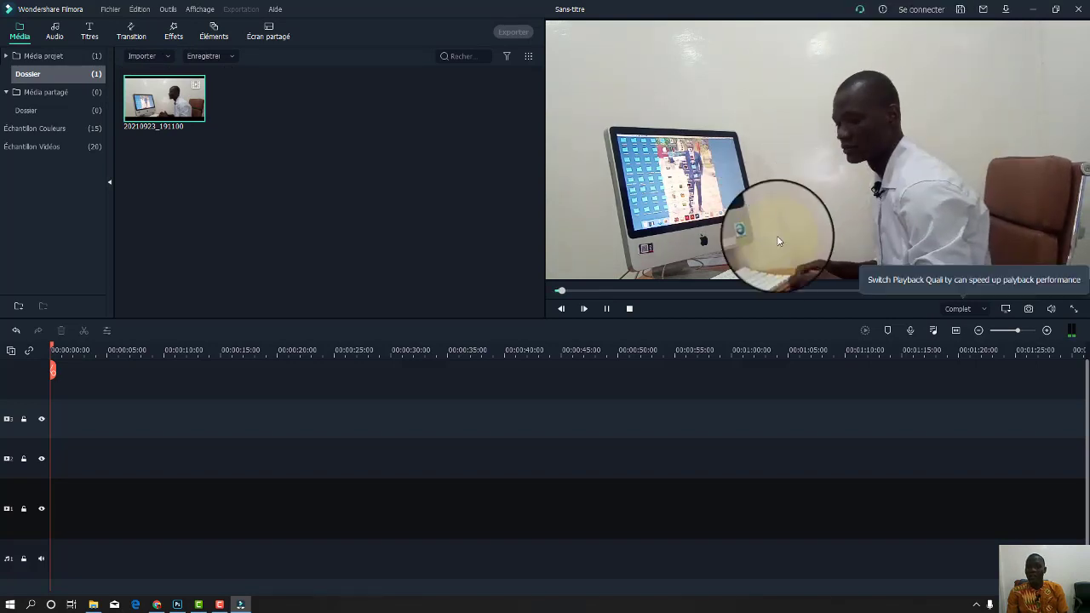
key(space)
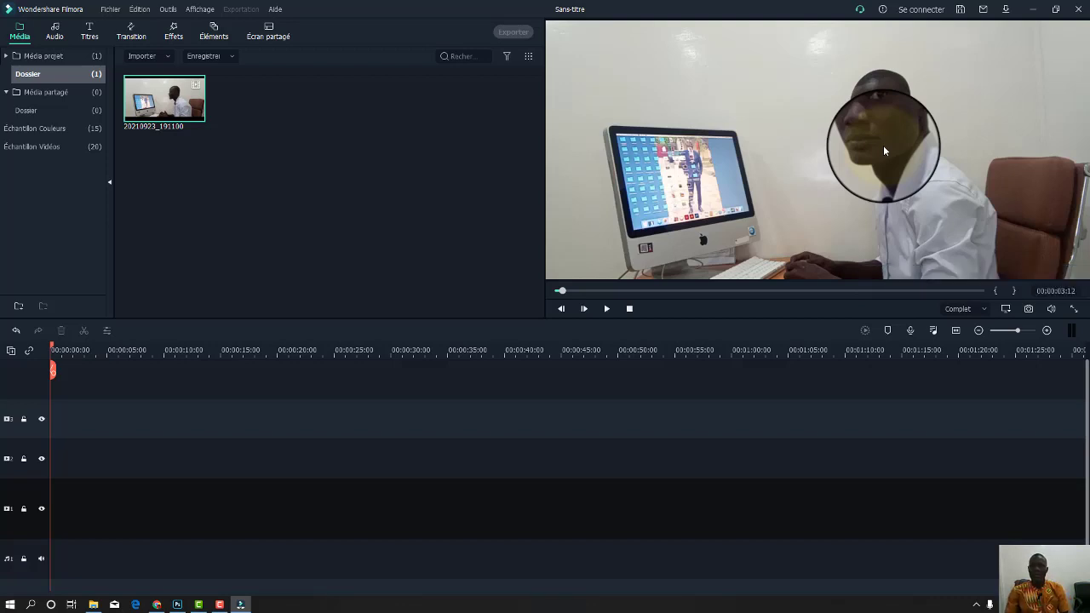
click(994, 292)
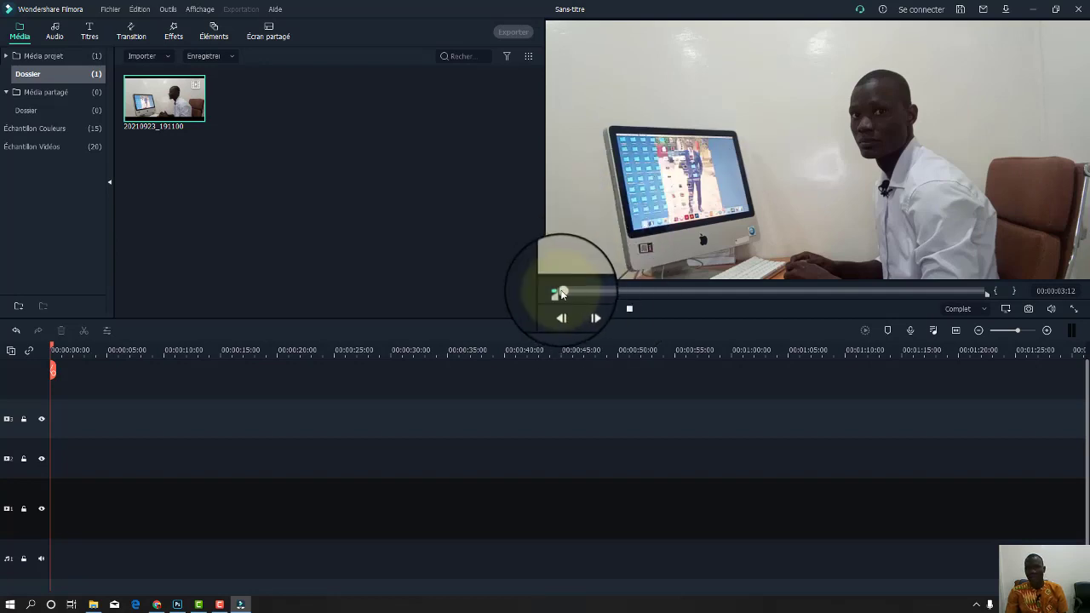
Scrub the preview forward and place 20210923_191100 on the timeline's video track.
drag(568, 292, 670, 303)
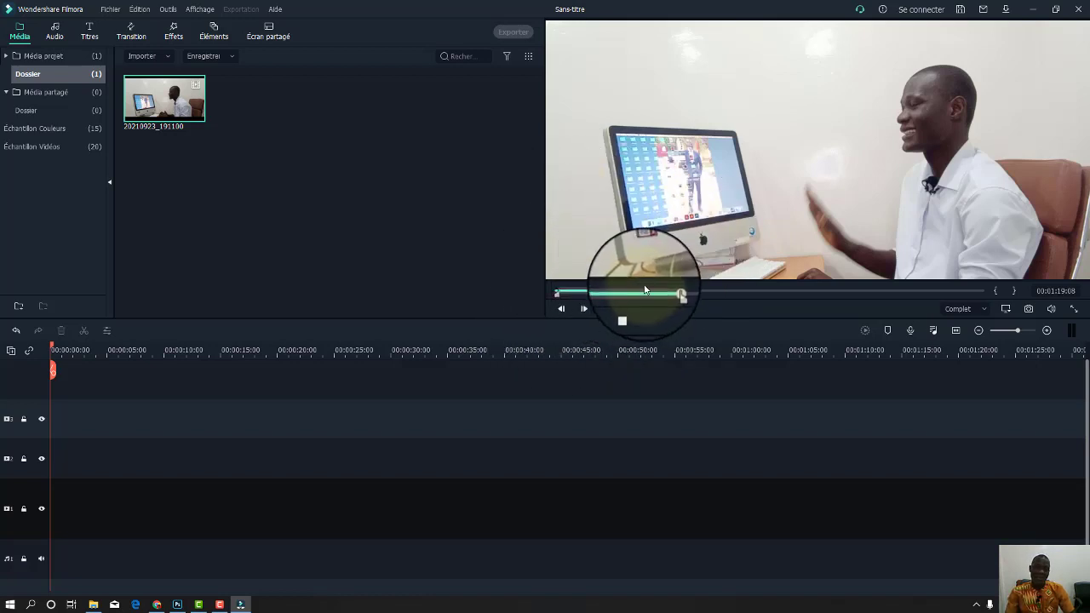
drag(863, 83, 403, 555)
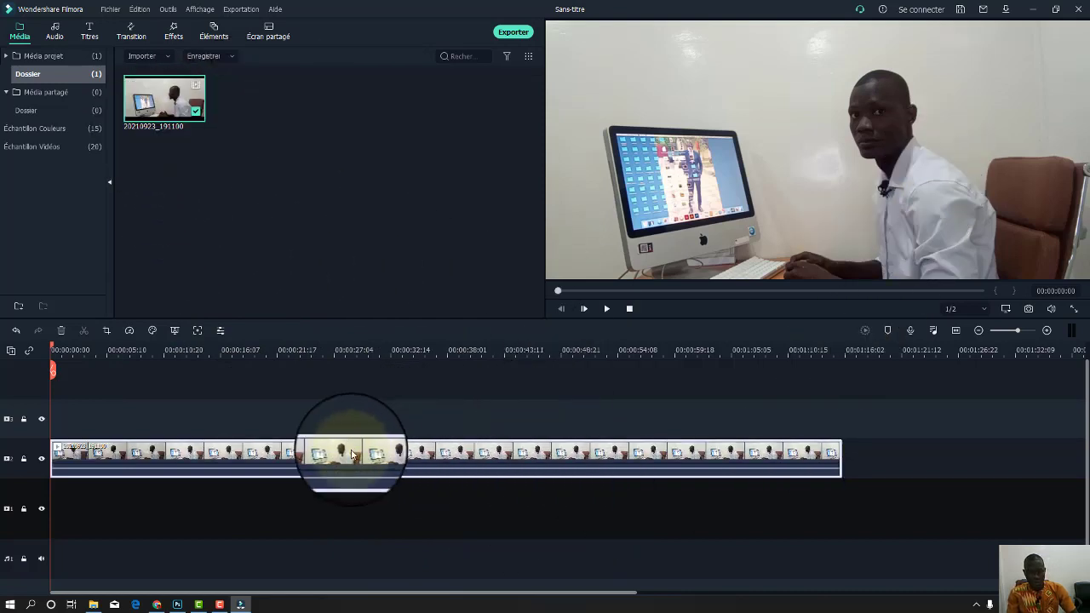
Play the interview clip briefly, pause at 00:00:03:03, and zoom the timeline out.
key(space)
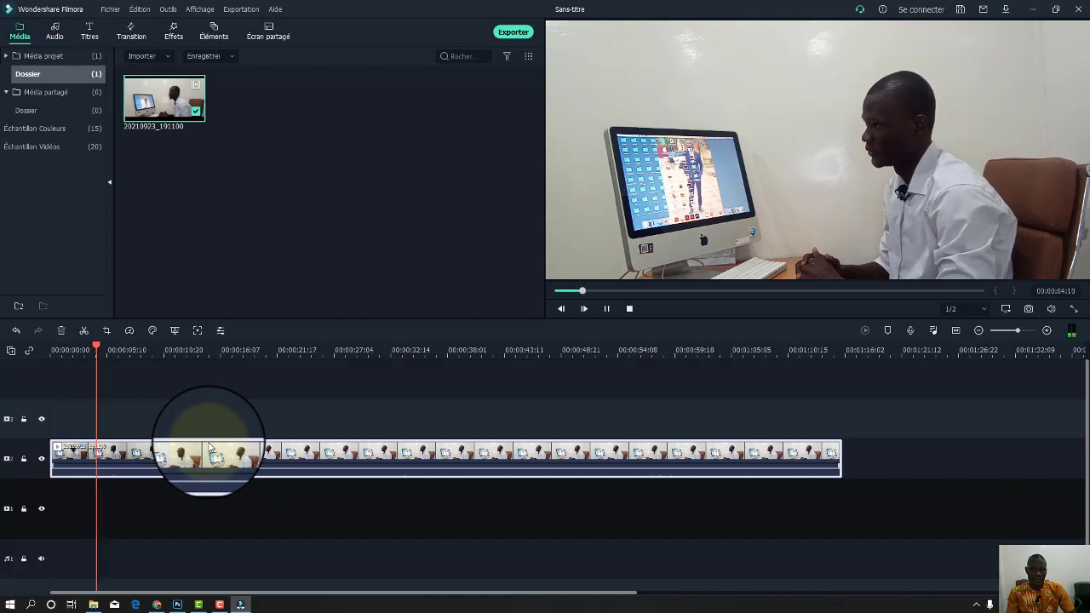
key(space)
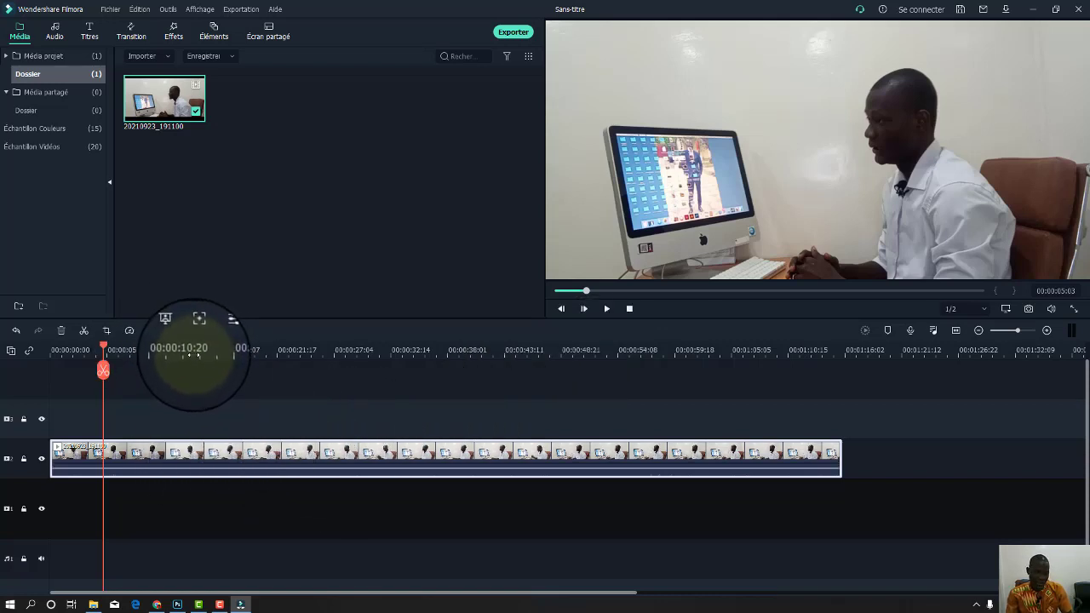
drag(195, 356, 128, 353)
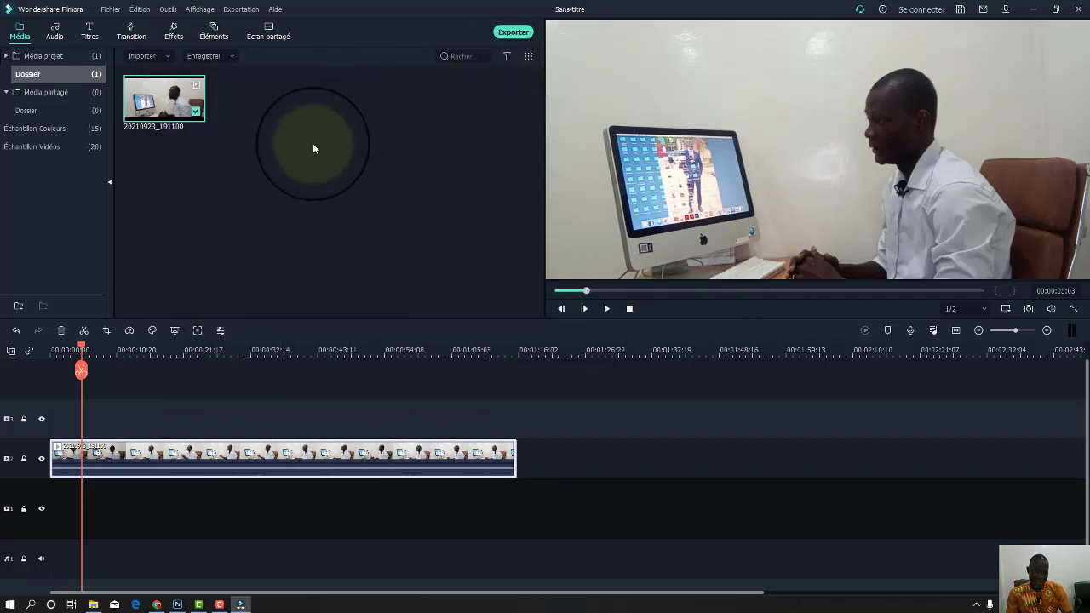
Import 20210923_190213 into the media library and preview it.
double_click(341, 83)
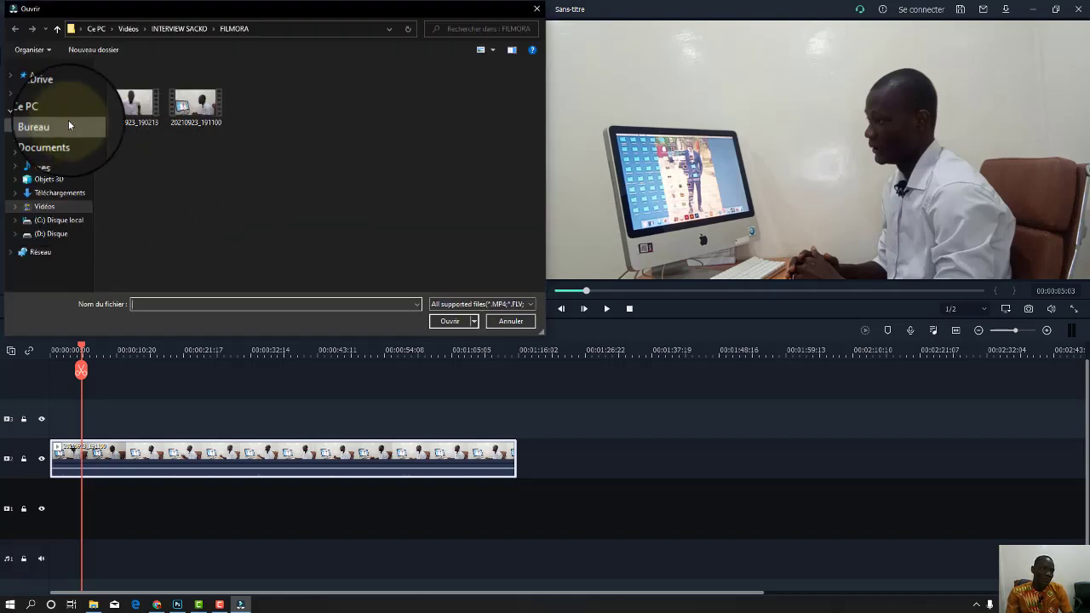
click(133, 104)
click(448, 327)
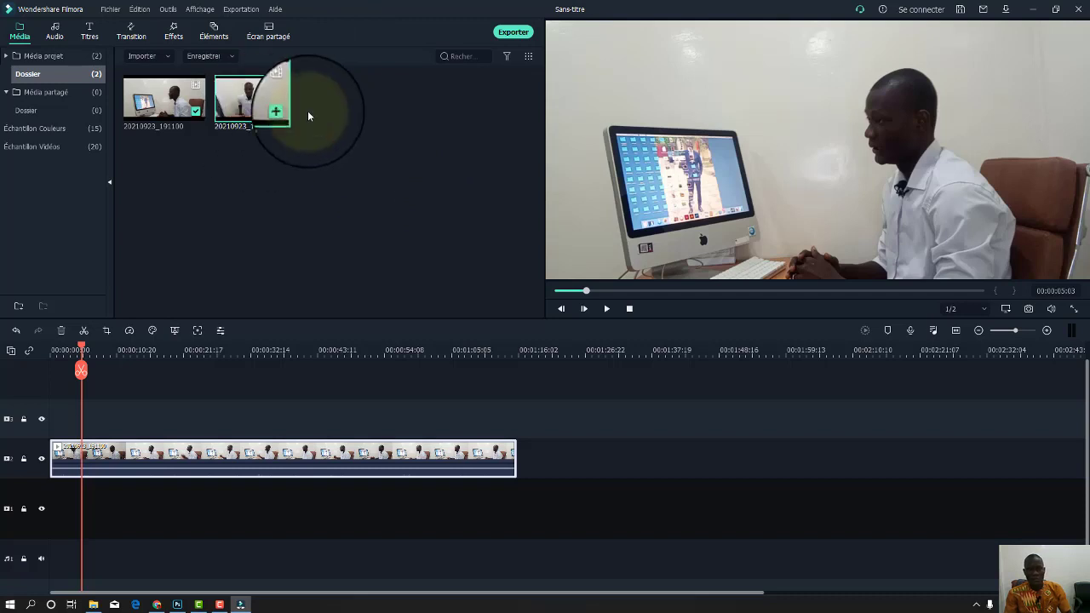
double_click(262, 106)
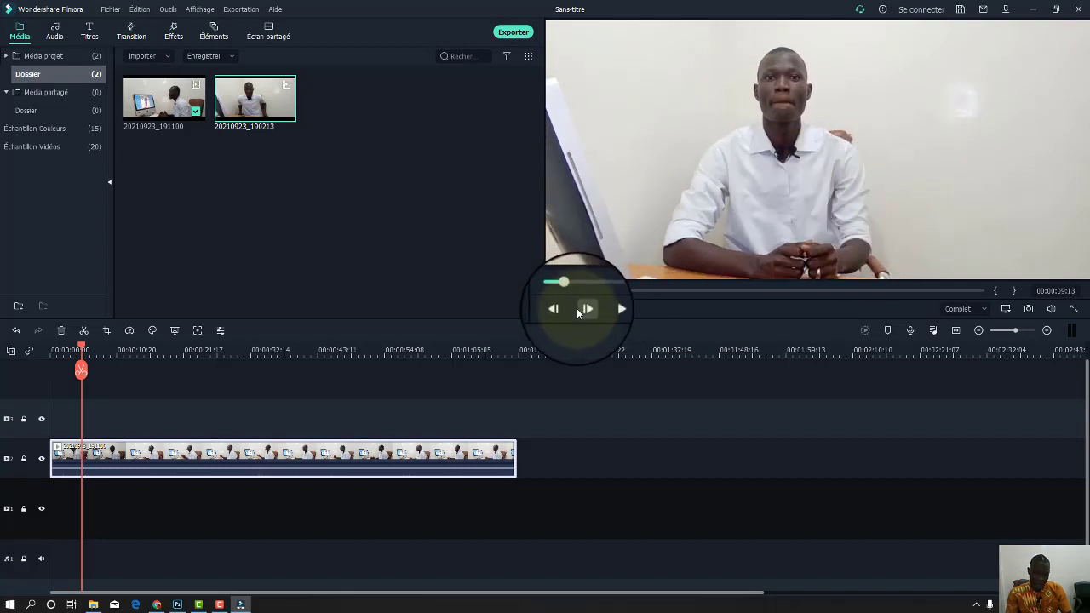
Trim 20210923_190213 to end near 00:01:52:15 and place it after the first clip.
click(606, 308)
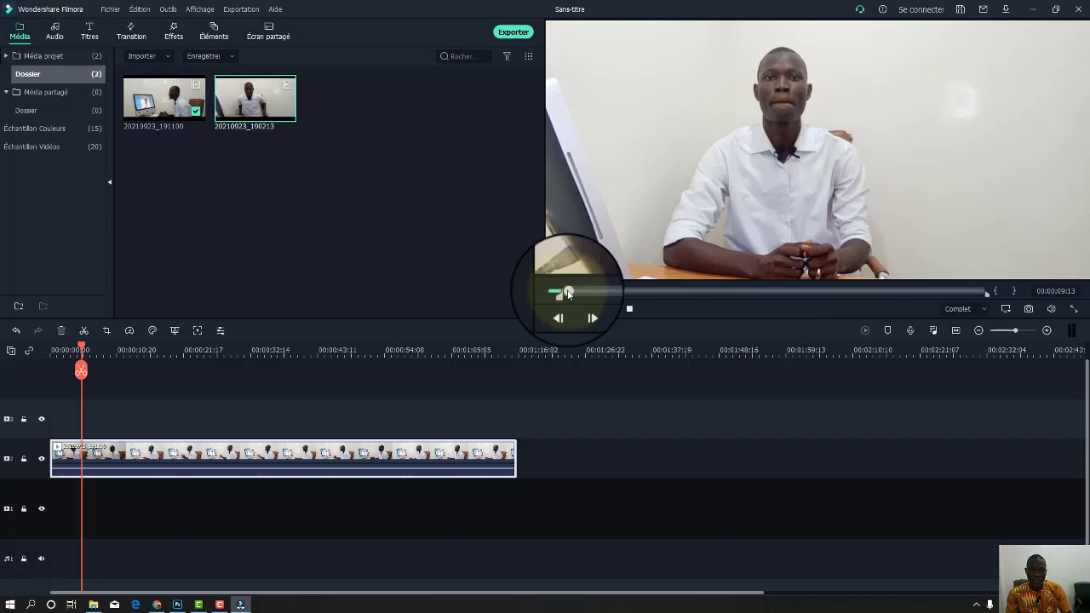
drag(567, 291, 684, 292)
click(1014, 291)
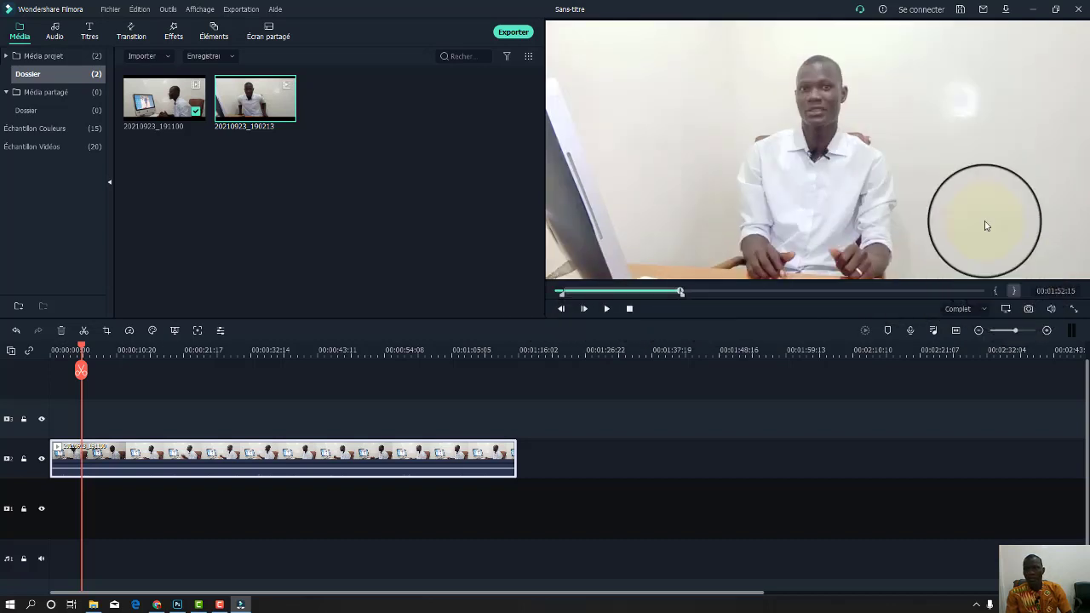
mouse_move(810, 61)
mouse_down()
mouse_move(515, 426)
mouse_move(522, 454)
mouse_up()
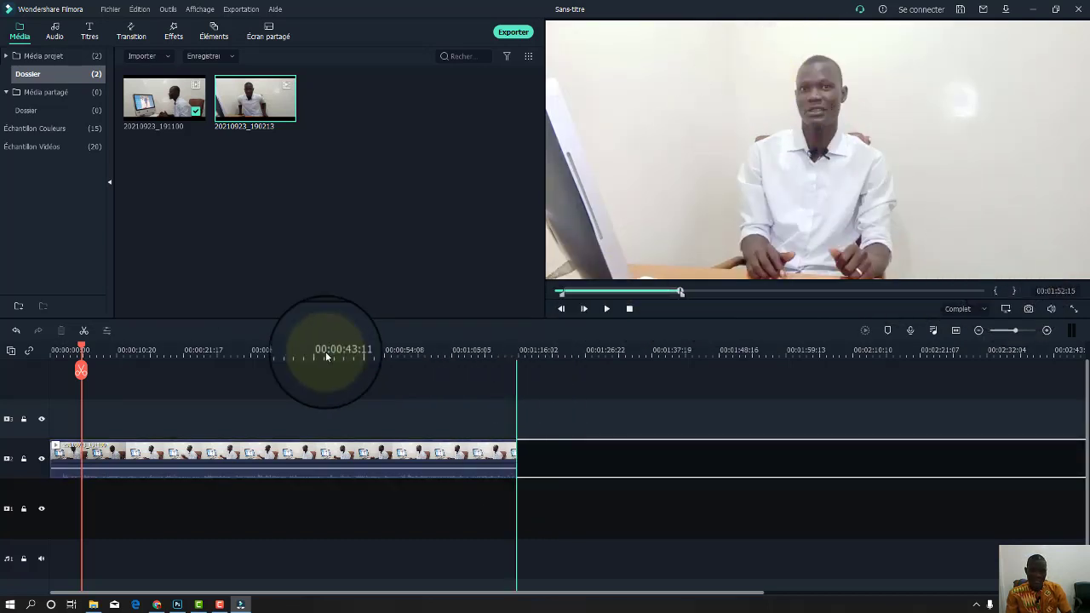
Play the timeline from around 1:05 to check the two clips in sequence.
drag(168, 348, 506, 377)
key(space)
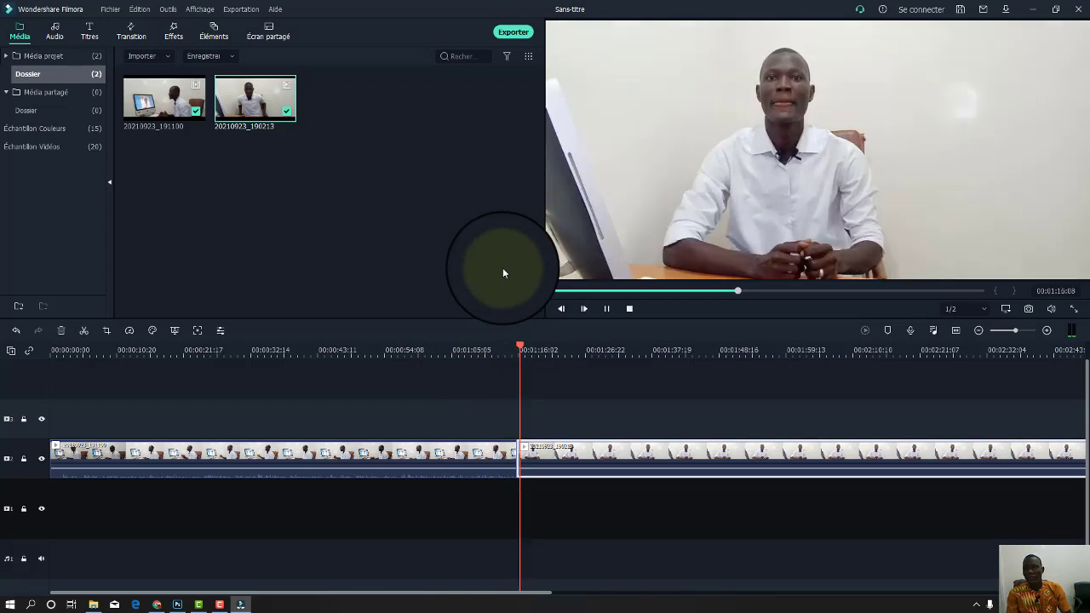
key(space)
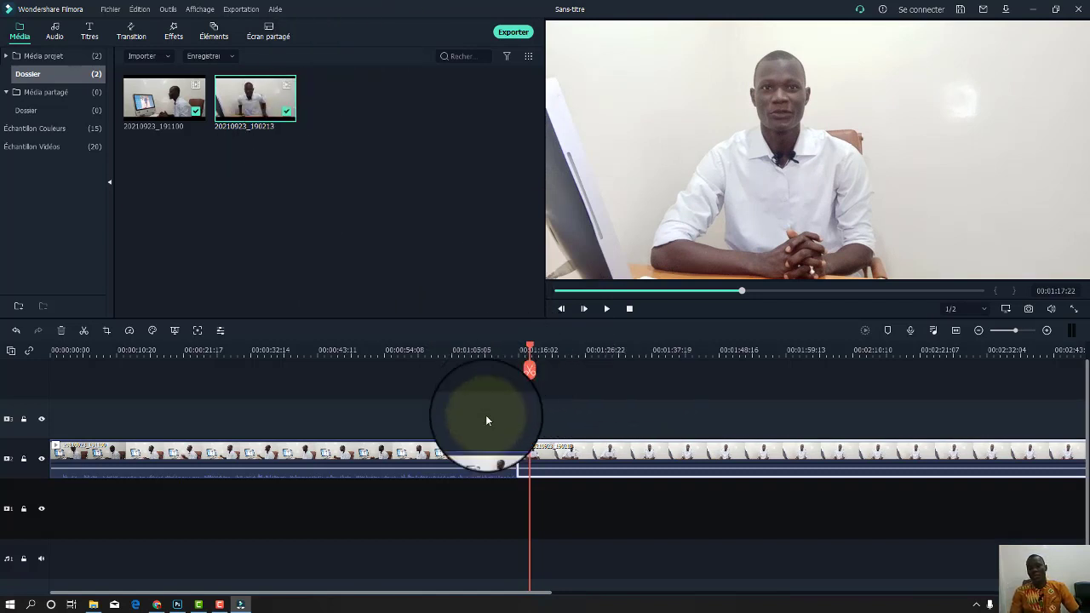
Detach the second clip's audio, delete it, and play back to check the silence.
right_click(613, 457)
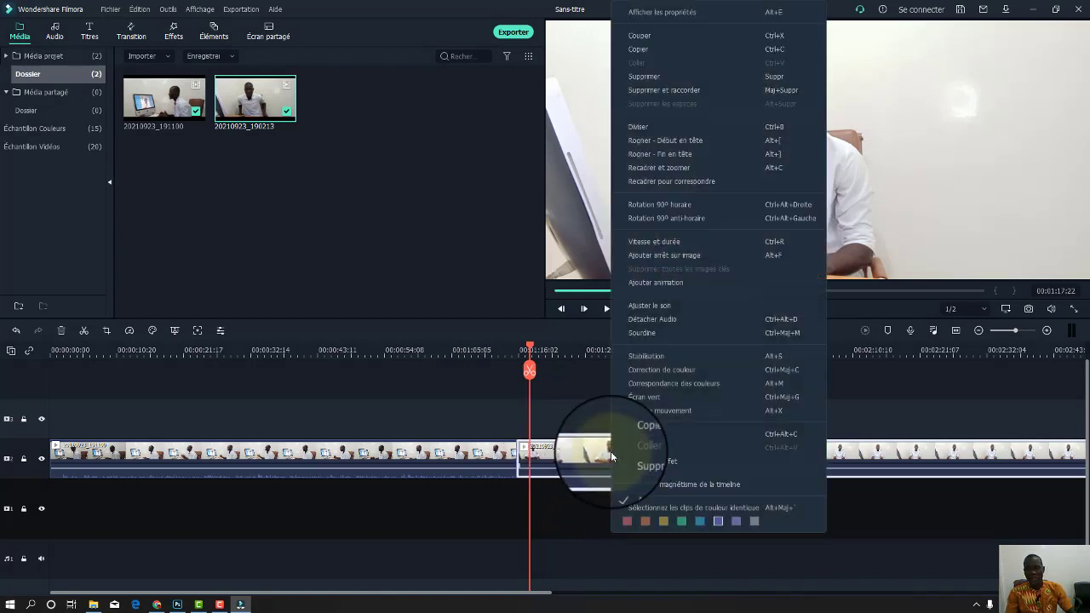
click(656, 322)
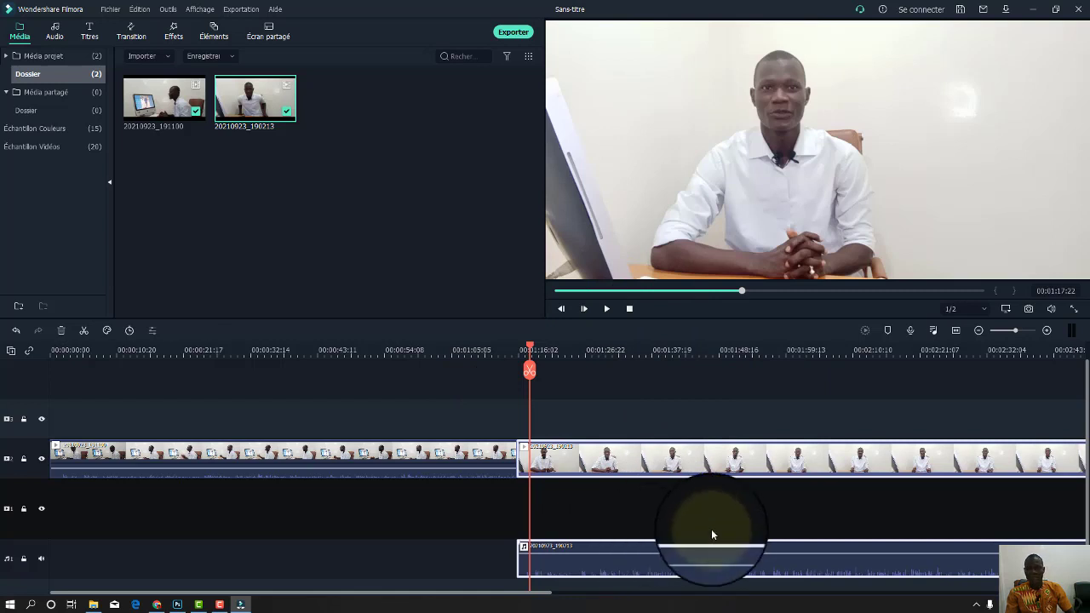
click(674, 572)
key(Delete)
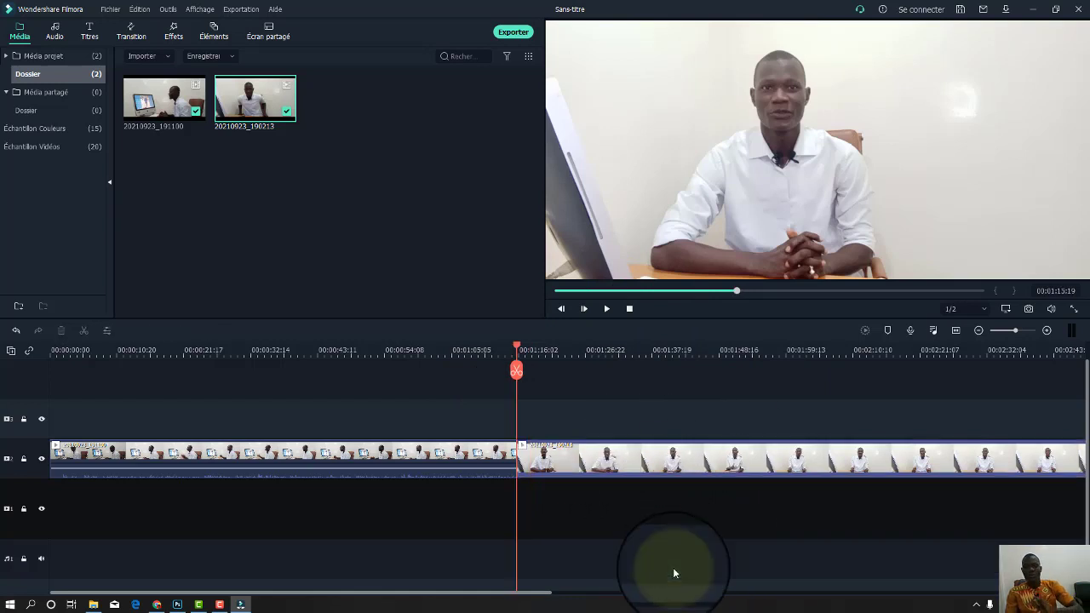
key(space)
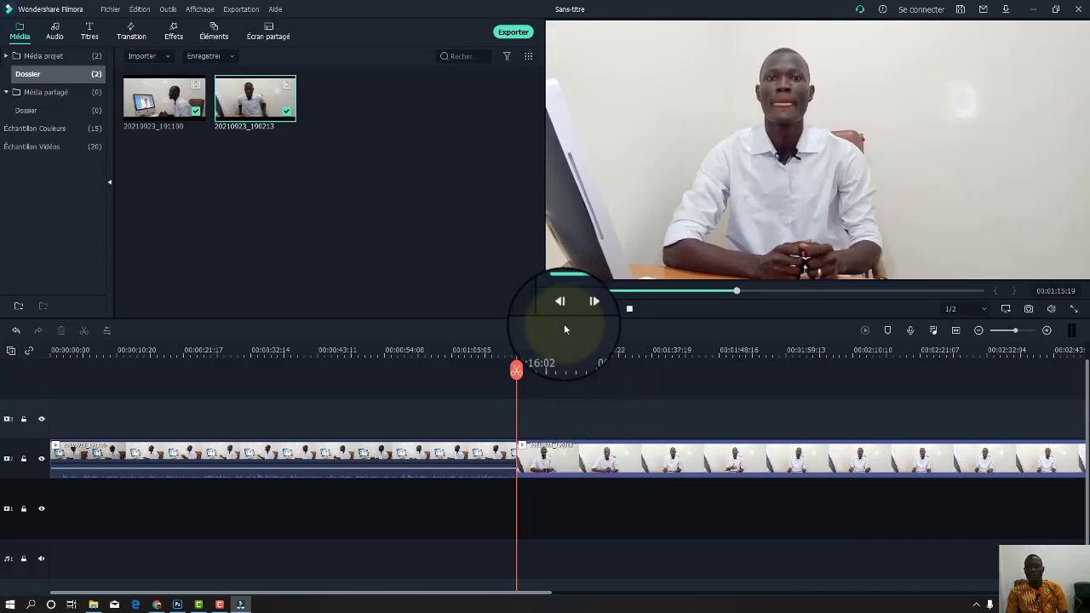
key(space)
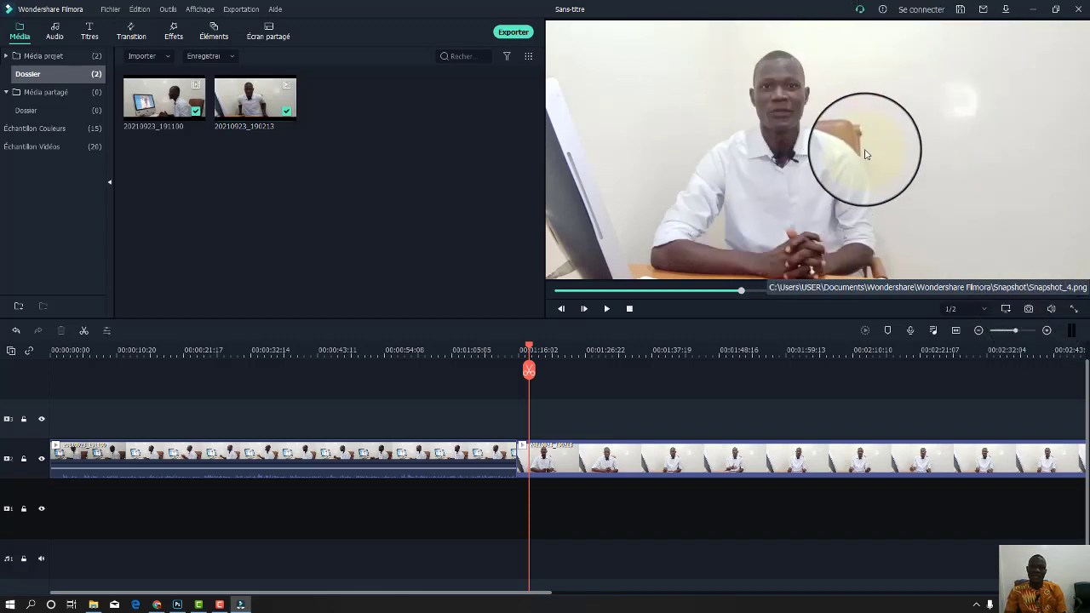
Move the timeline playhead back to 00:00:00:00 with Snapshot_4 now in the media library.
mouse_move(370, 100)
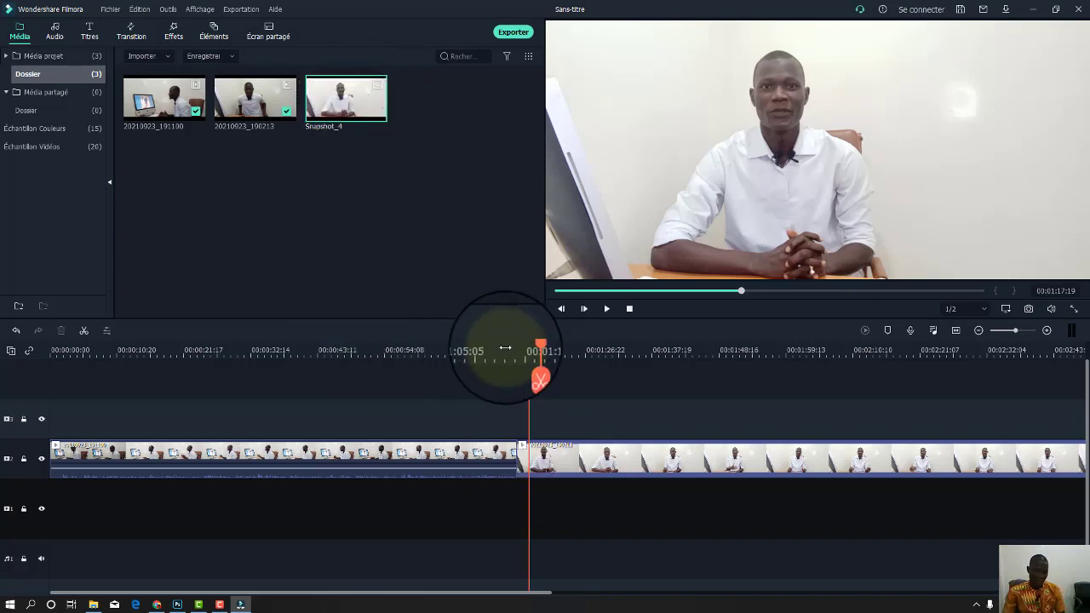
drag(530, 345, 46, 420)
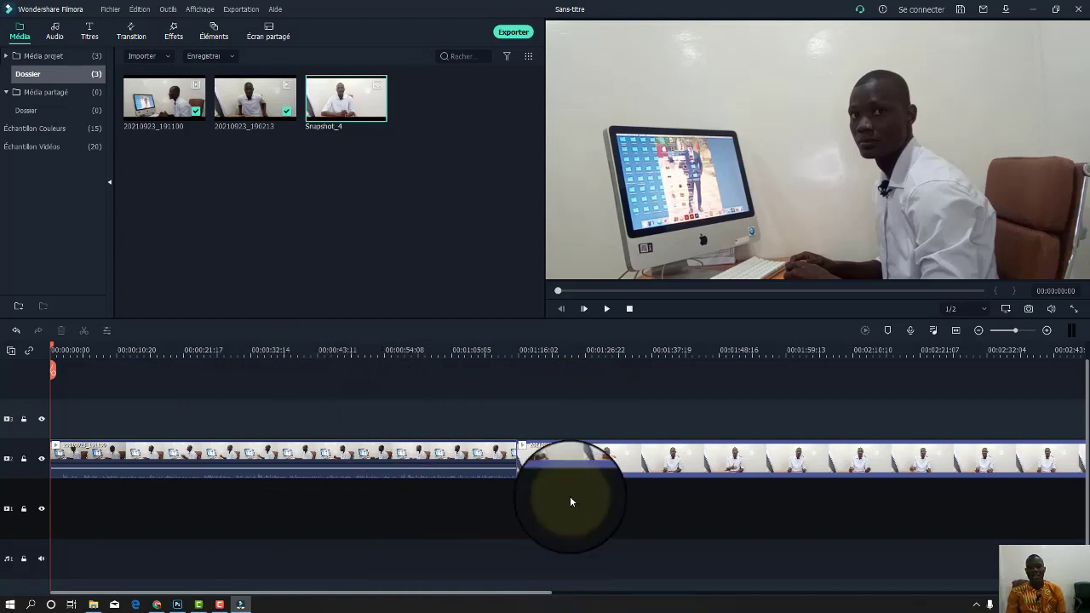
right_click(375, 477)
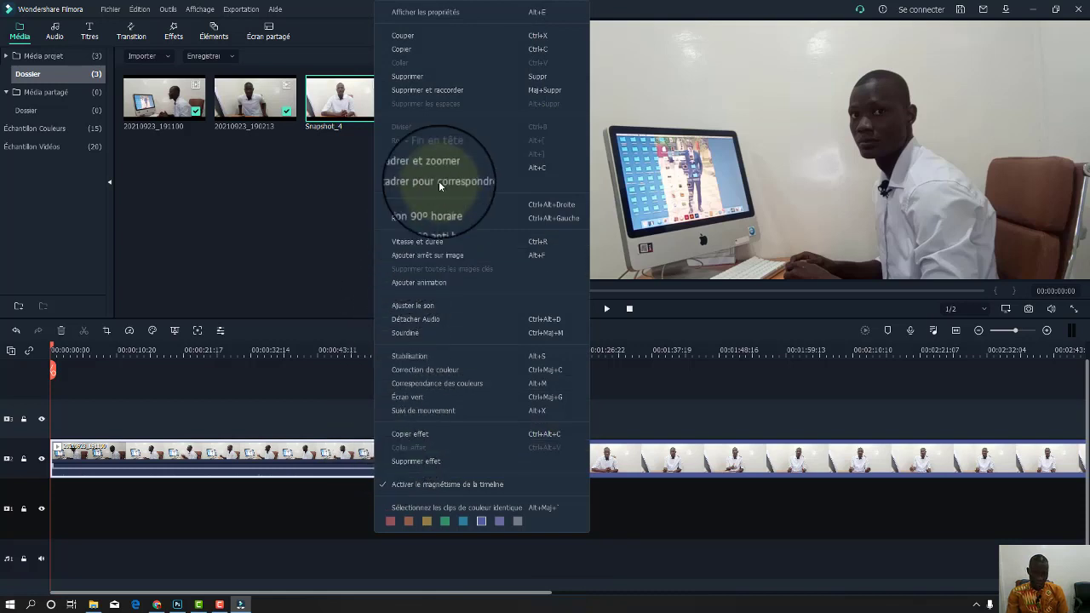
click(432, 322)
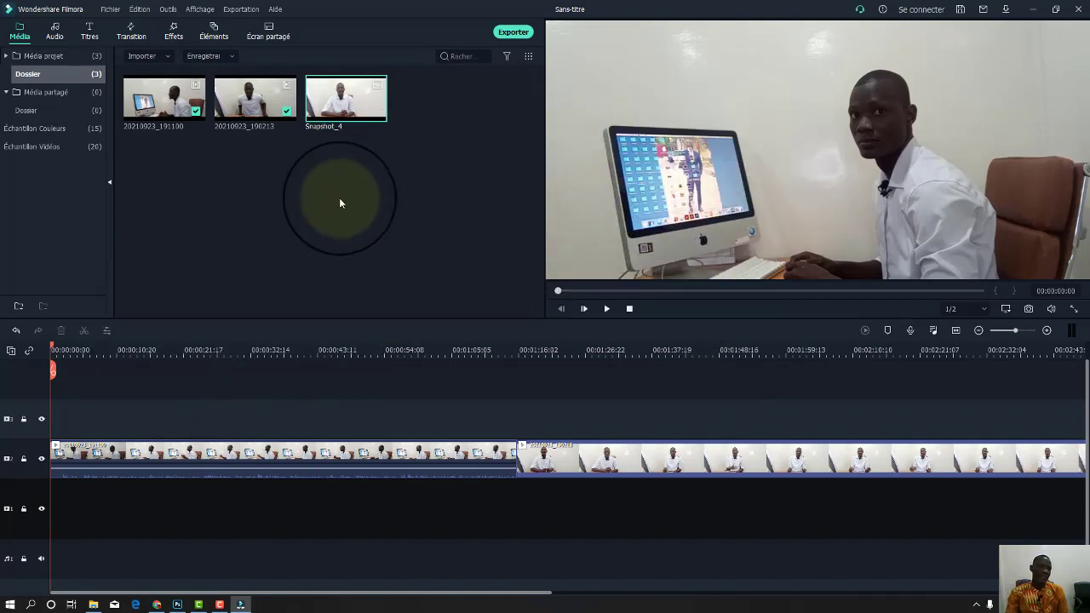
Scroll through the Titres library's 276 templates, such as New Opener and New Title.
click(91, 38)
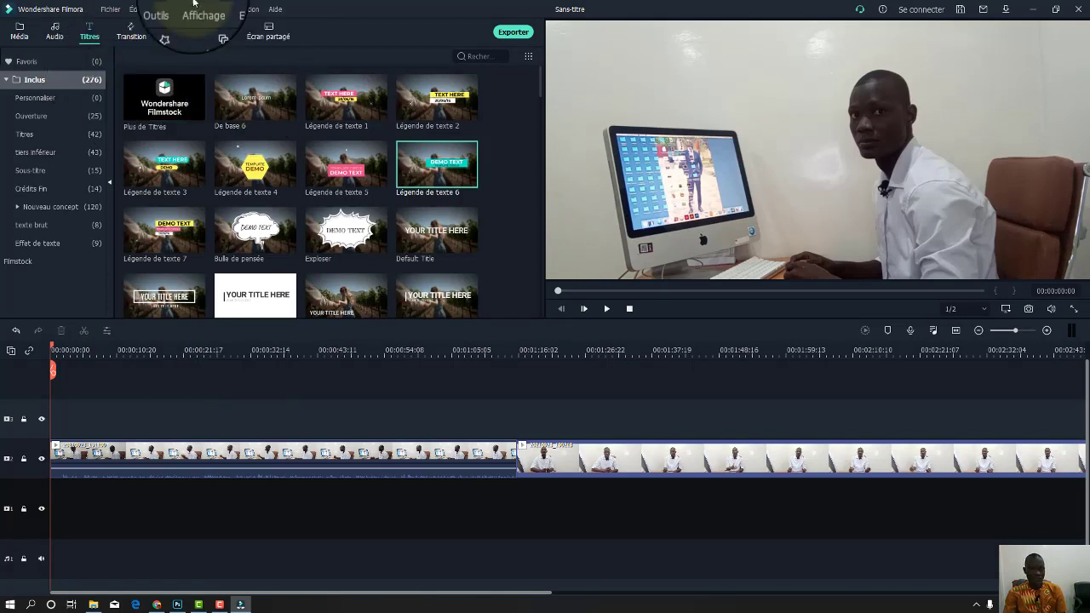
scroll(303, 204, down, 5)
scroll(304, 205, down, 5)
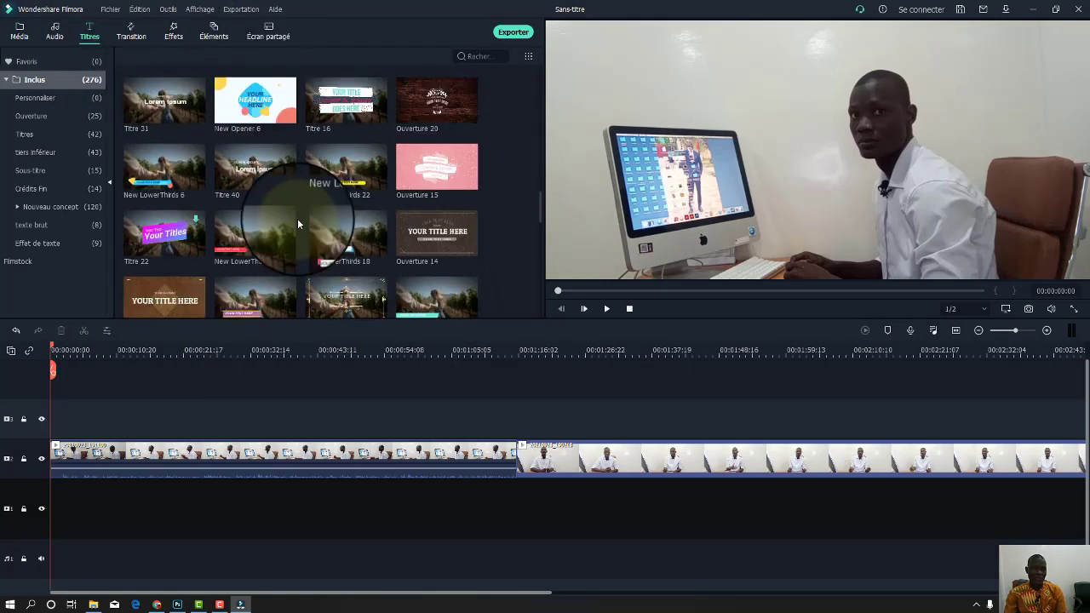
scroll(309, 225, down, 5)
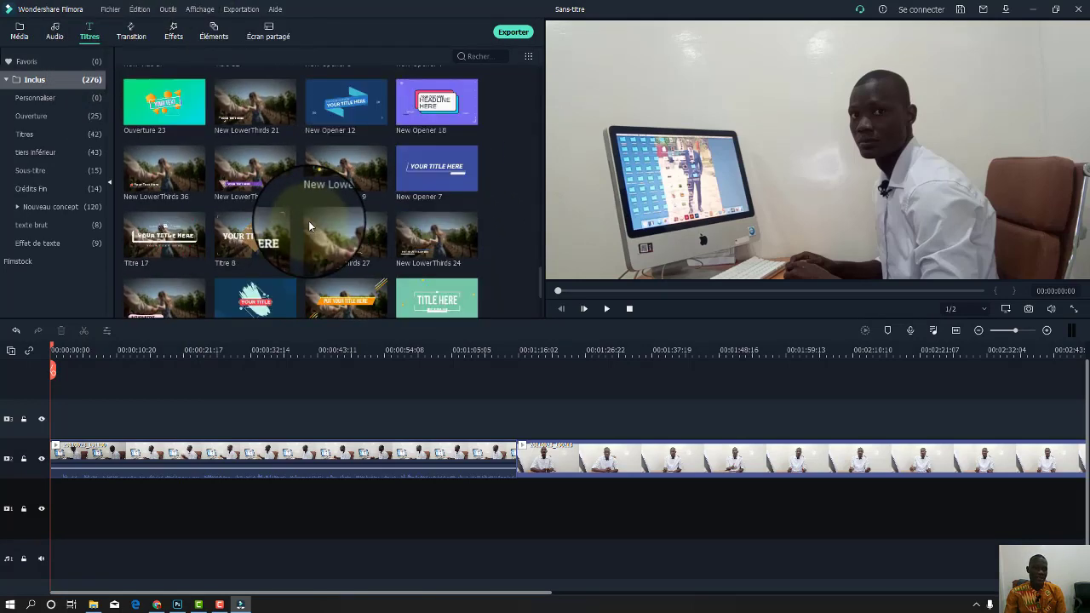
scroll(308, 226, down, 4)
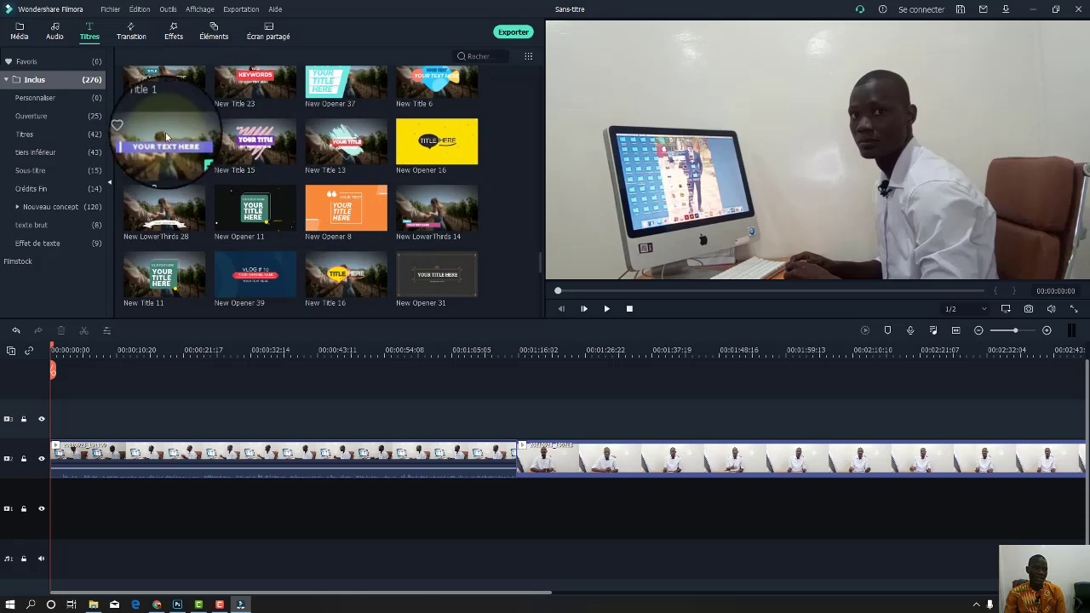
Place the New Title 2 title at the start of the top track and preview it.
drag(171, 130, 57, 421)
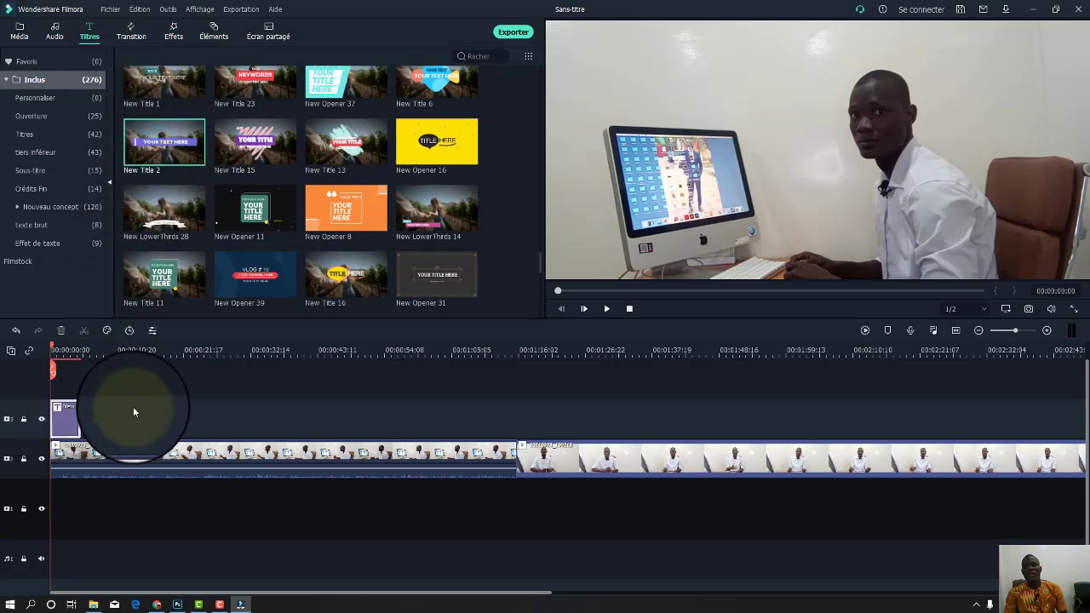
key(space)
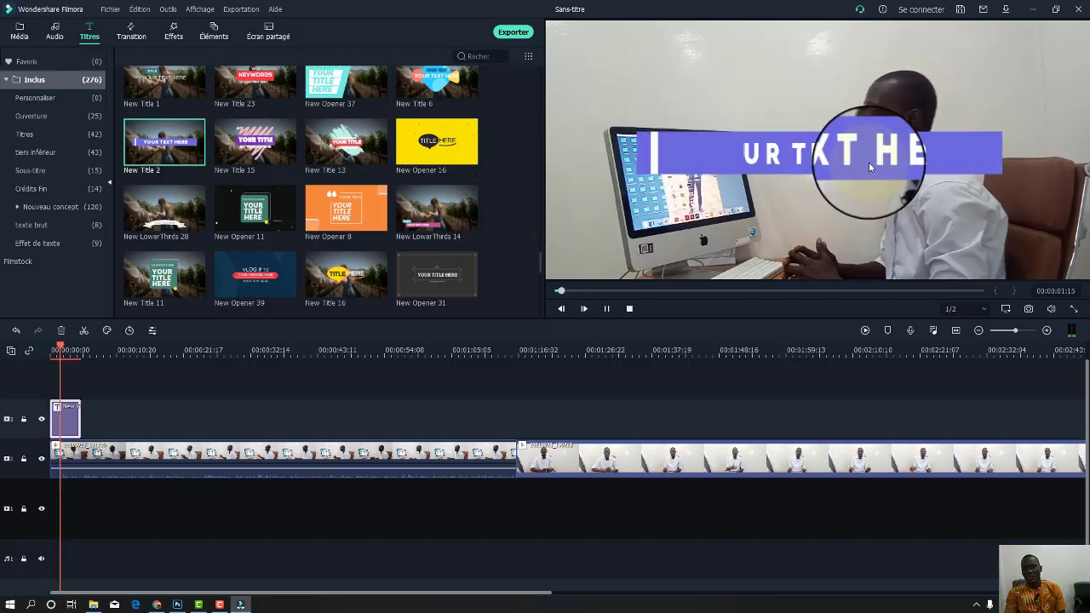
click(967, 149)
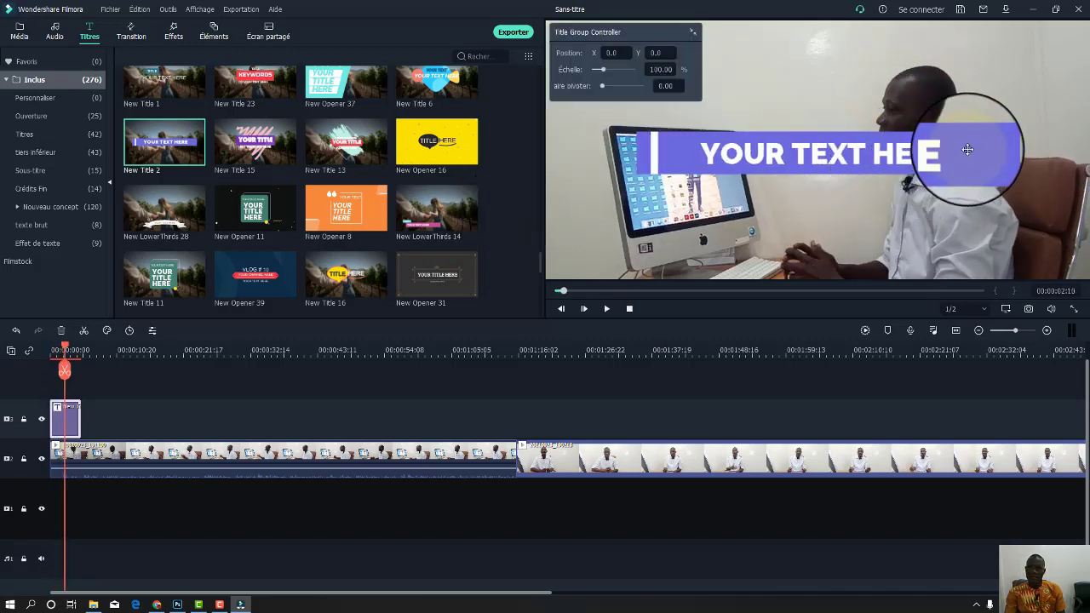
Move the title's purple bar and YOUR TEXT HERE text down to the frame's lower part.
click(981, 196)
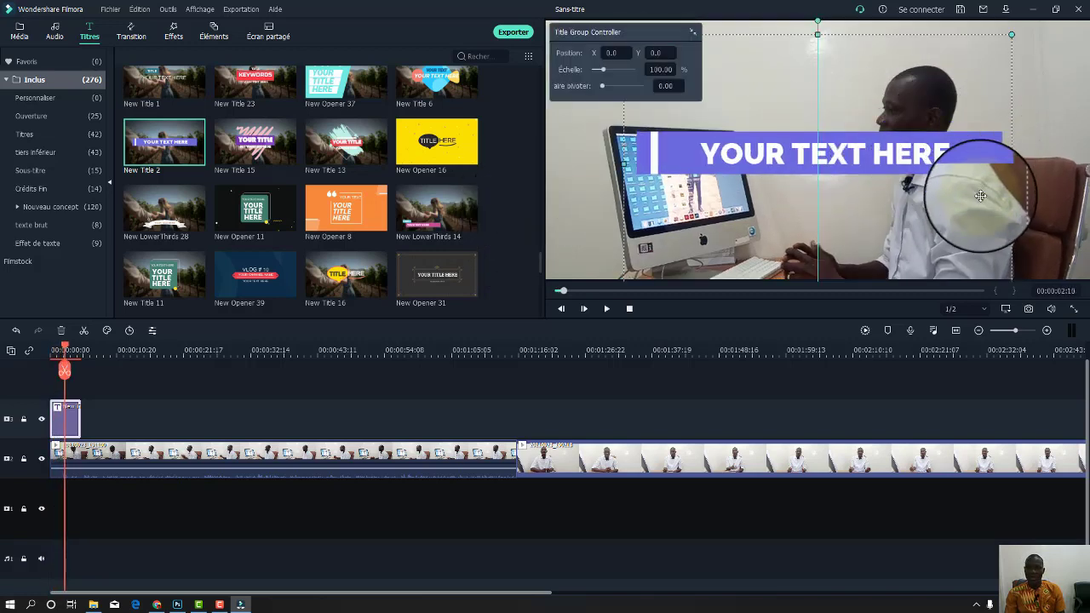
drag(981, 196, 967, 246)
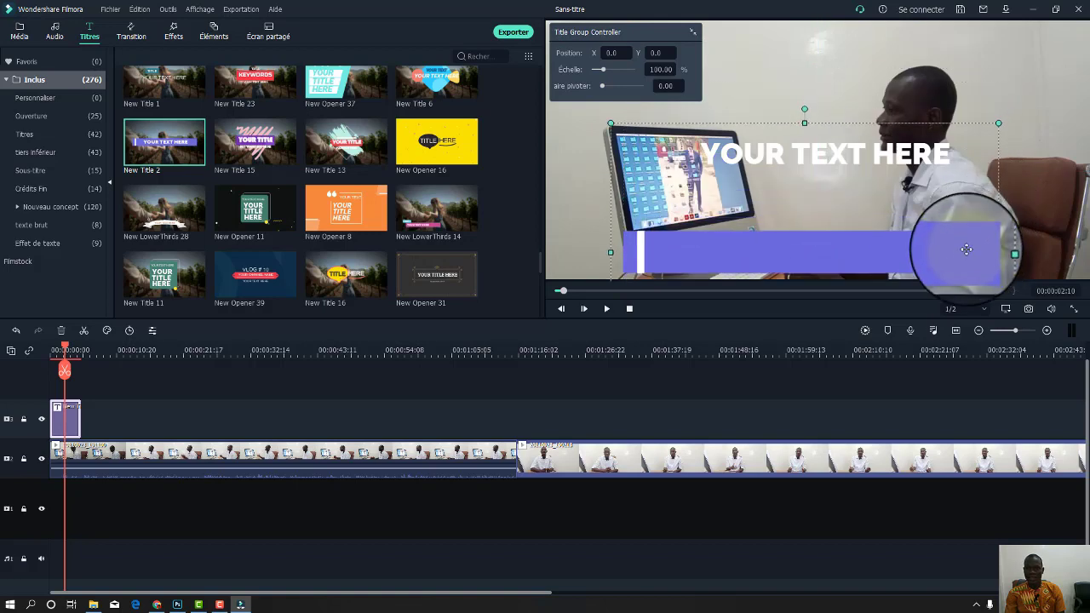
click(920, 162)
drag(919, 162, 916, 249)
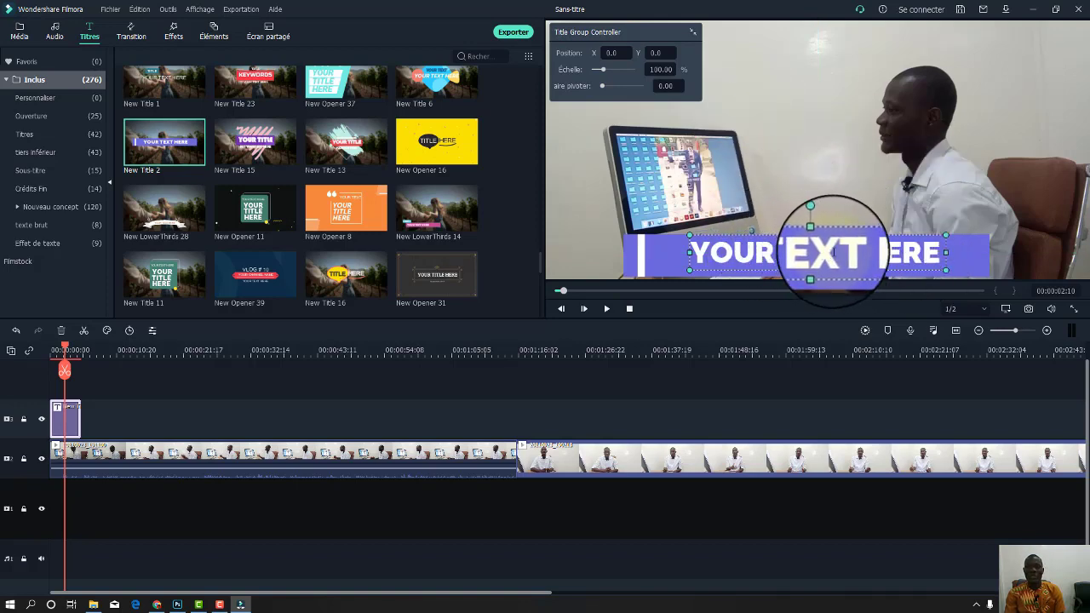
Replace YOUR TEXT HERE with the interviewee's full name and confirm the title edit.
double_click(833, 252)
click(278, 112)
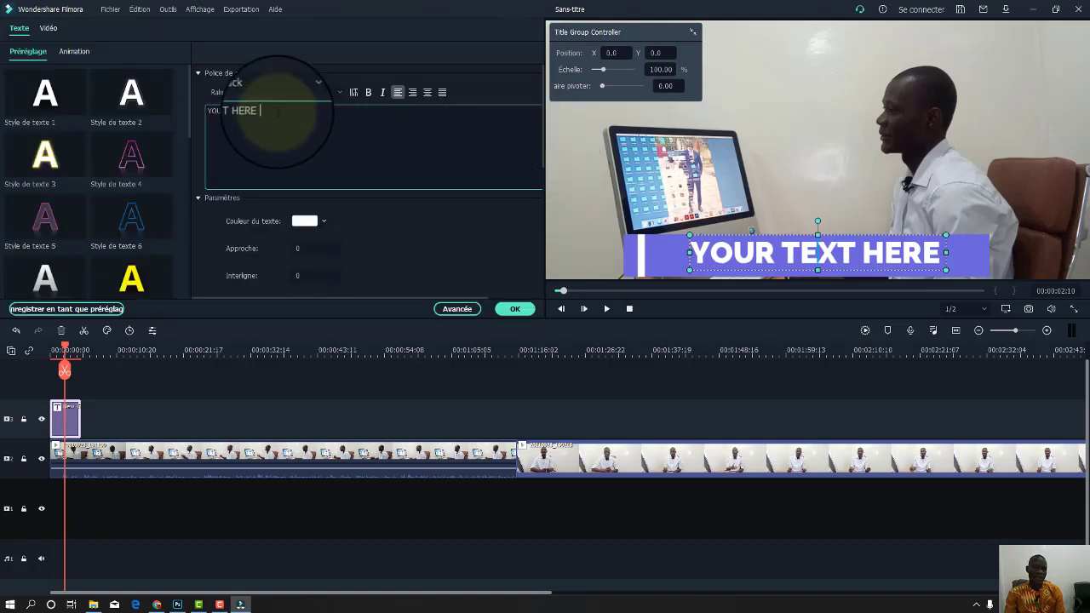
drag(278, 113, 191, 113)
click(191, 112)
click(268, 111)
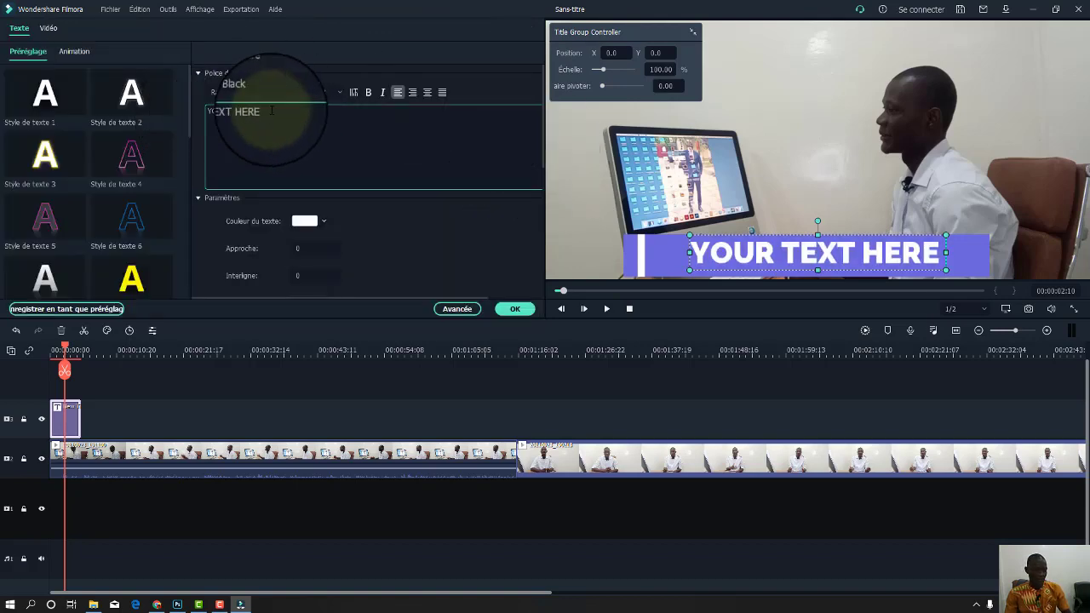
key(ctrl+a)
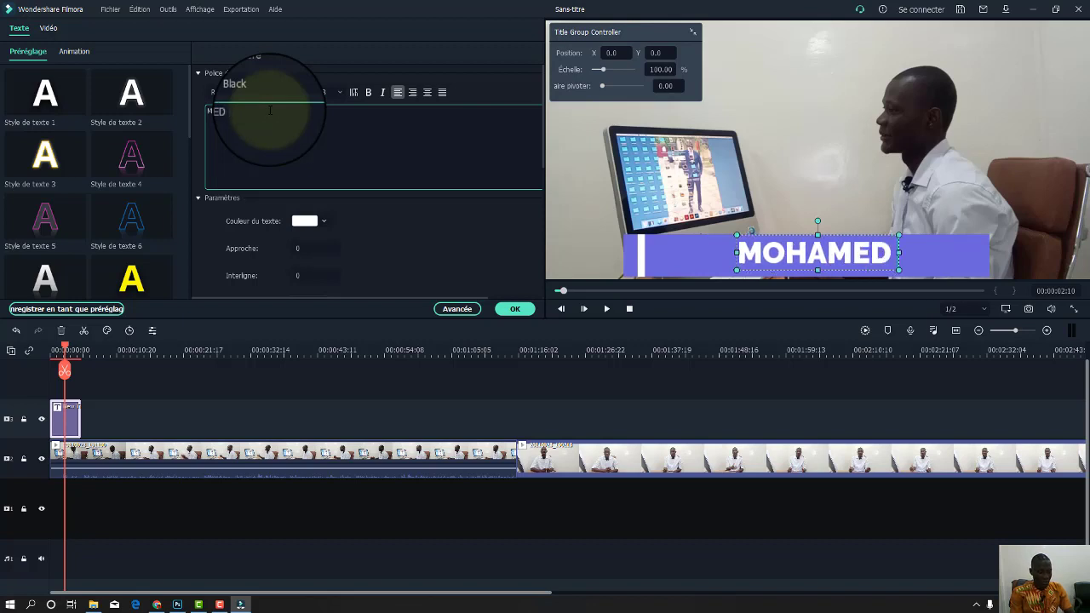
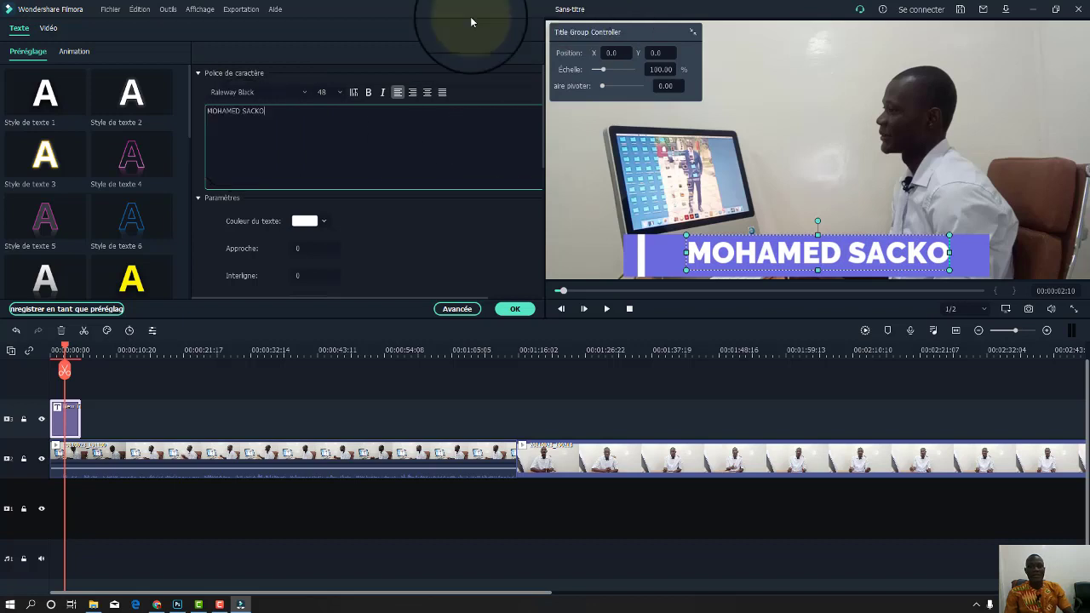
click(514, 309)
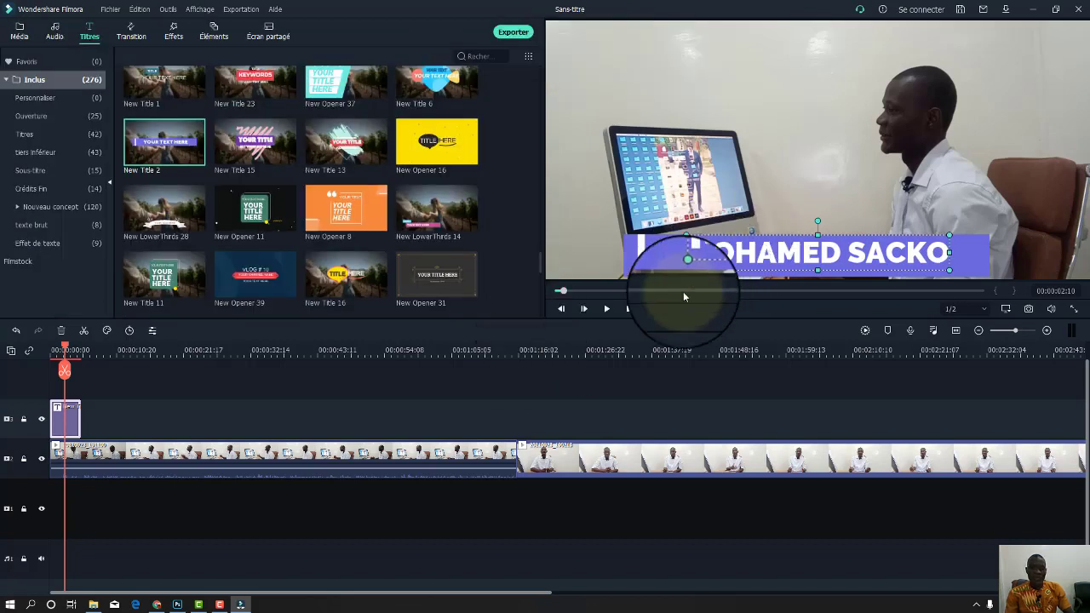
Play the video from the start to check the name title, then reopen its editor.
drag(65, 349, 49, 348)
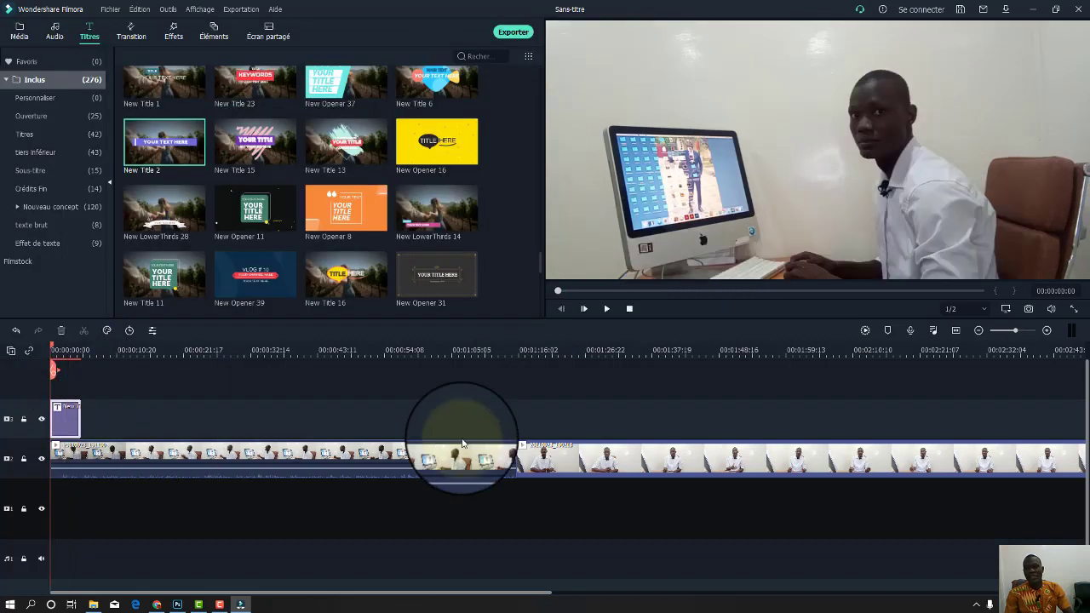
key(space)
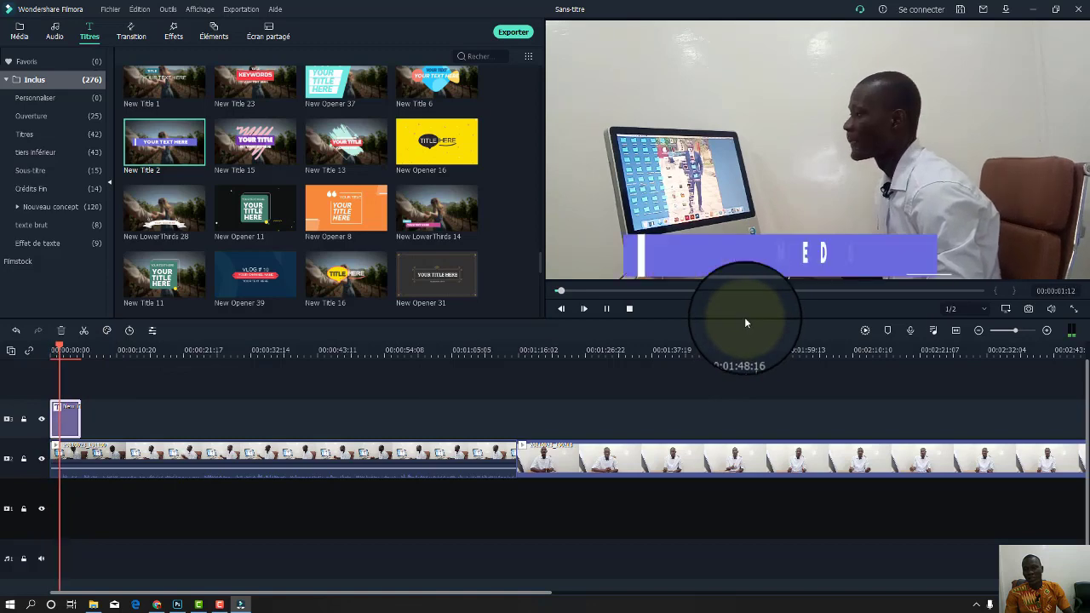
key(space)
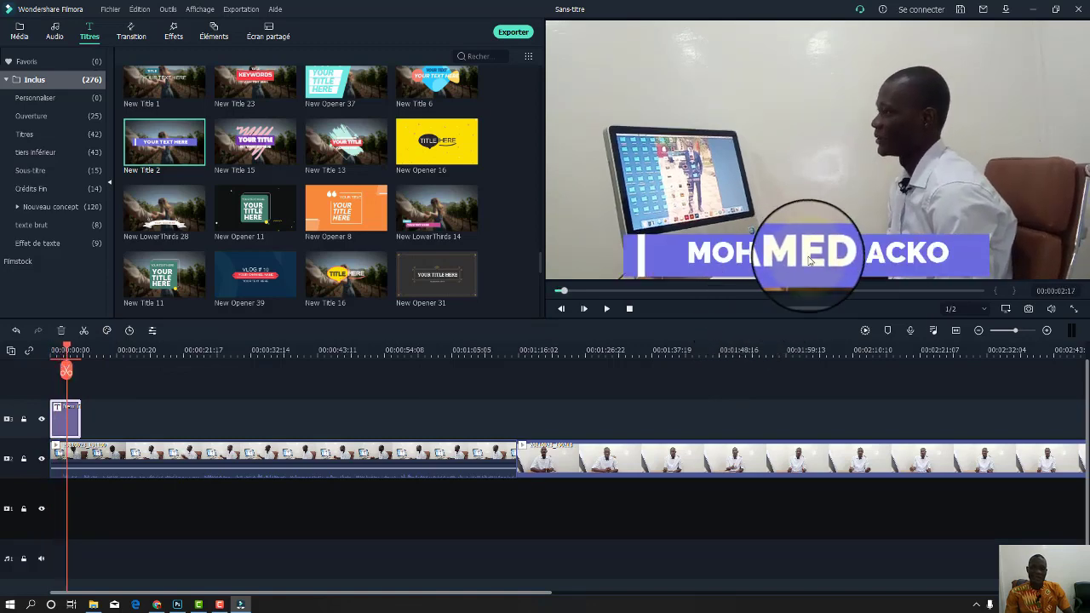
click(809, 259)
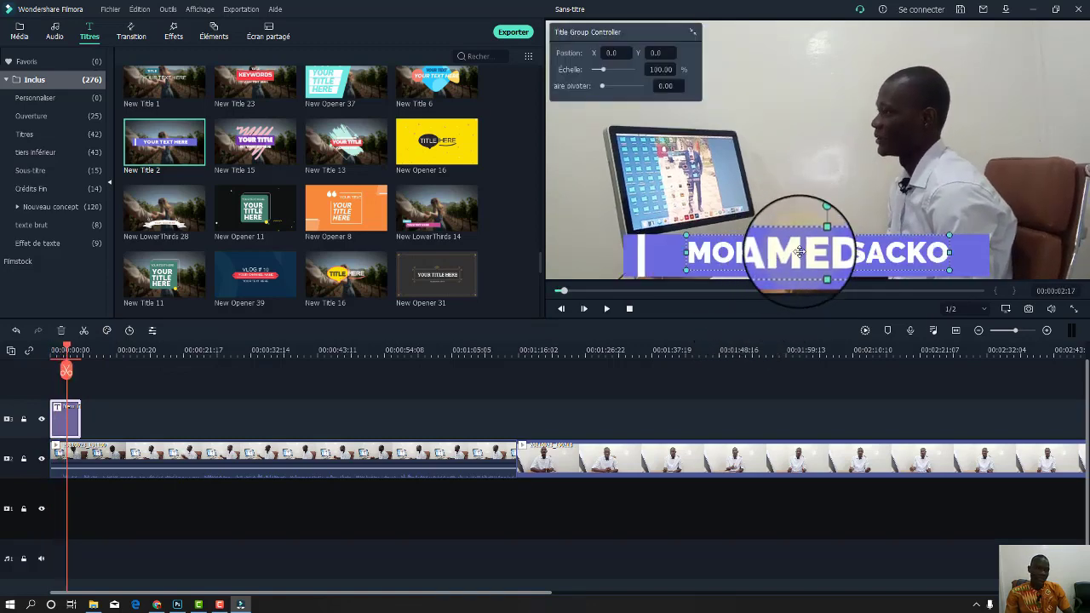
double_click(805, 252)
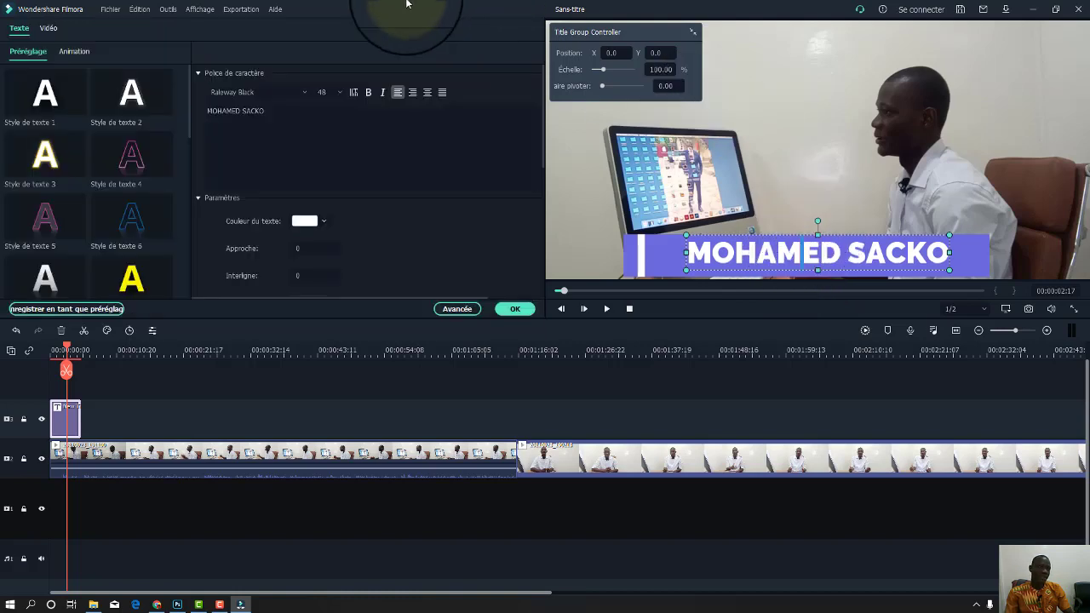
Try animation presets on the name title and apply the chosen one.
click(92, 49)
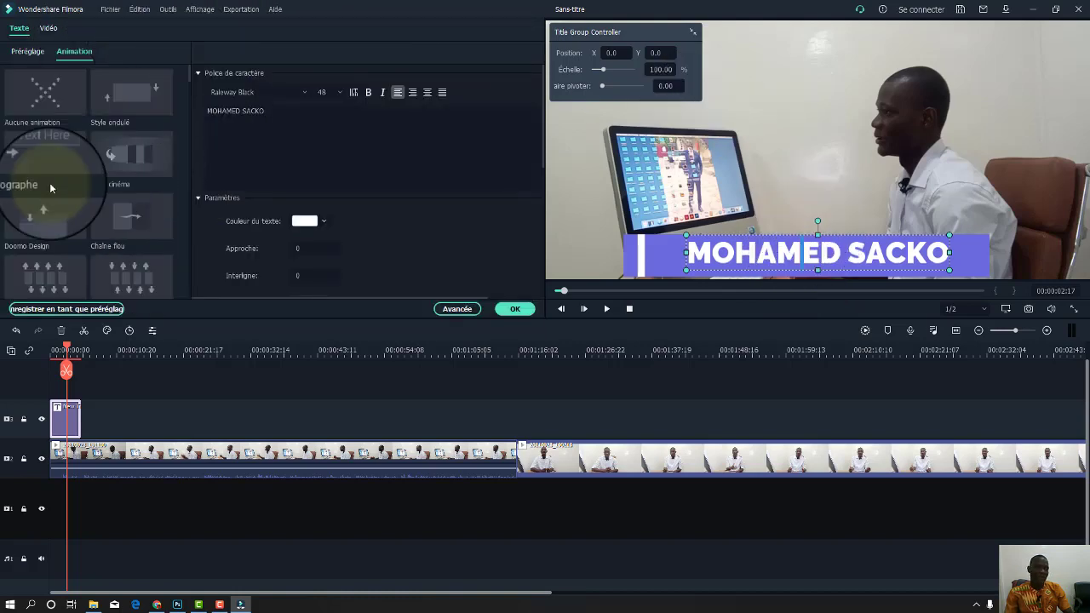
click(128, 157)
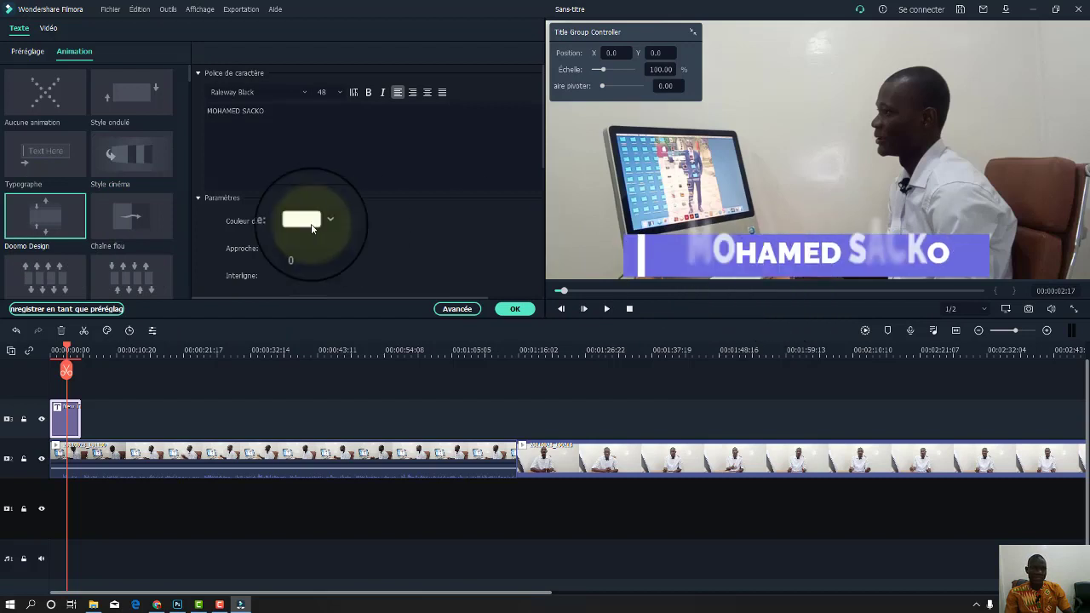
click(129, 223)
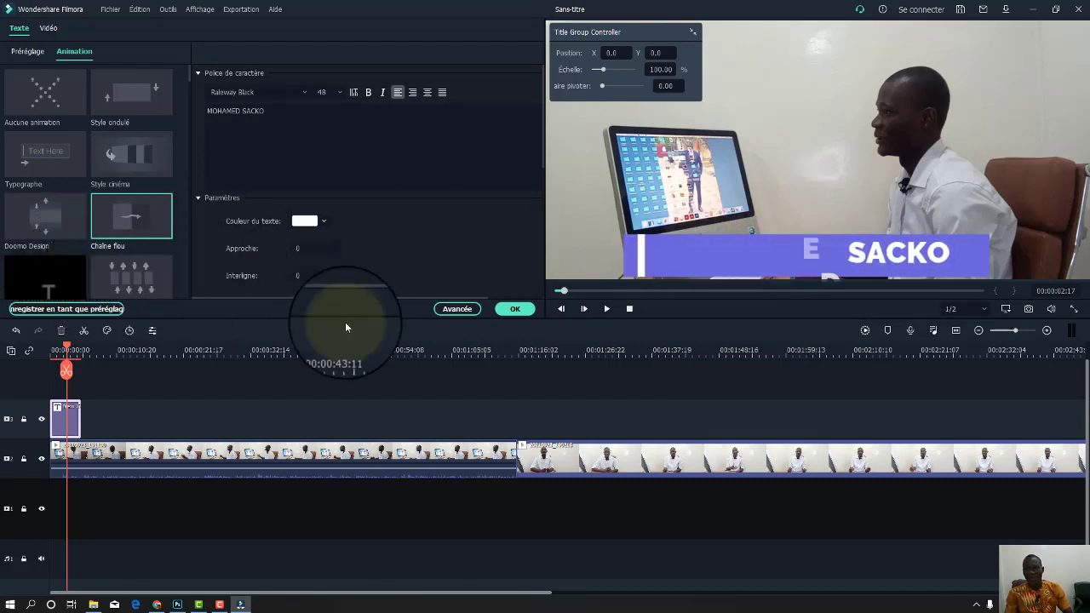
click(517, 310)
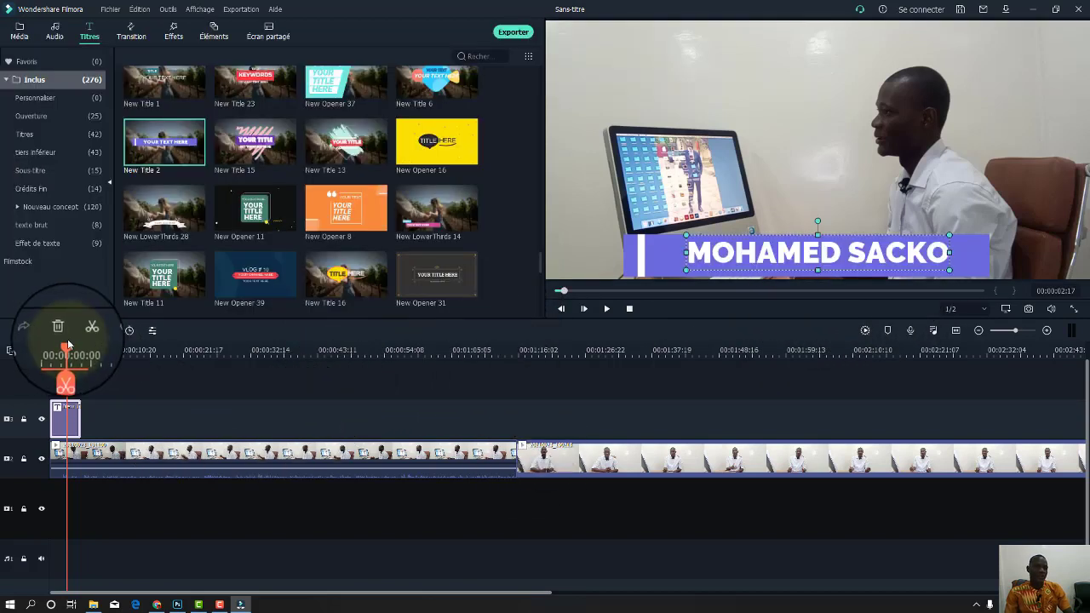
Play from the timeline start to preview the animated name title.
drag(68, 343, 53, 349)
key(space)
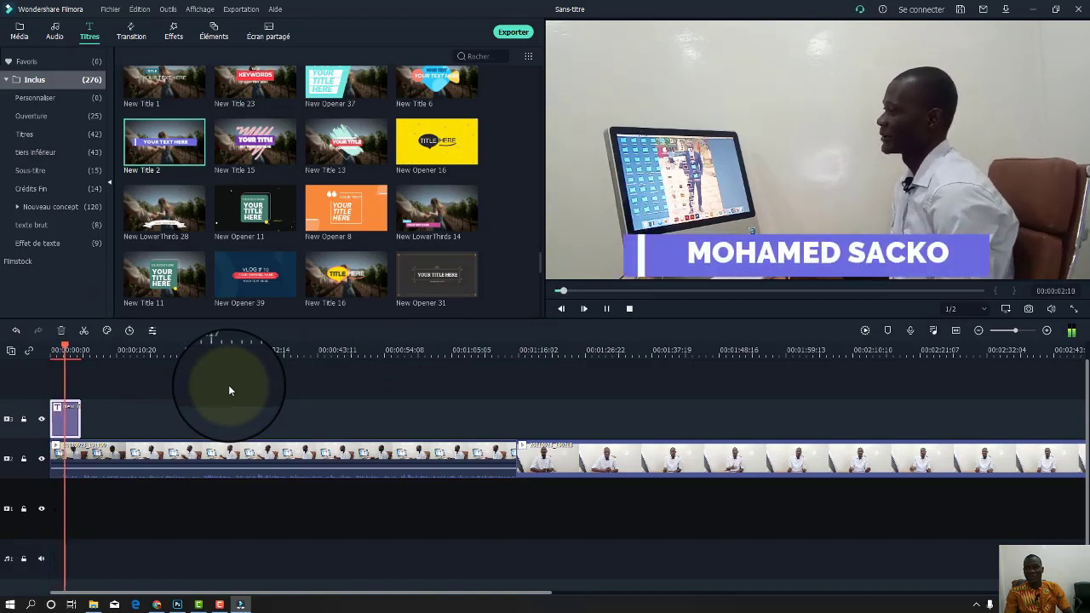
key(space)
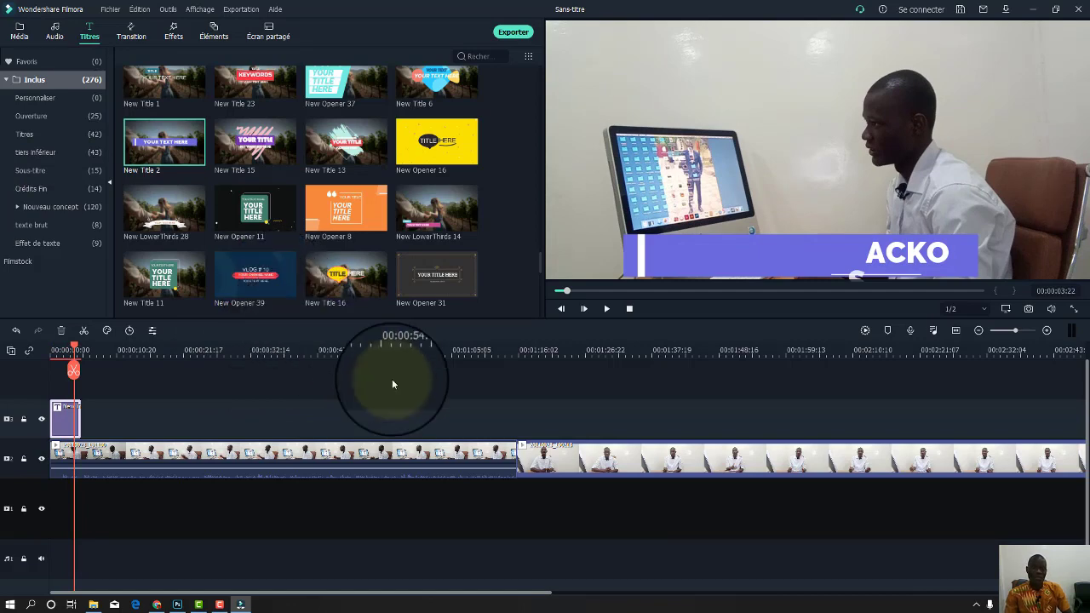
Add the 'With you' music track from the included audio library to the audio track.
click(55, 38)
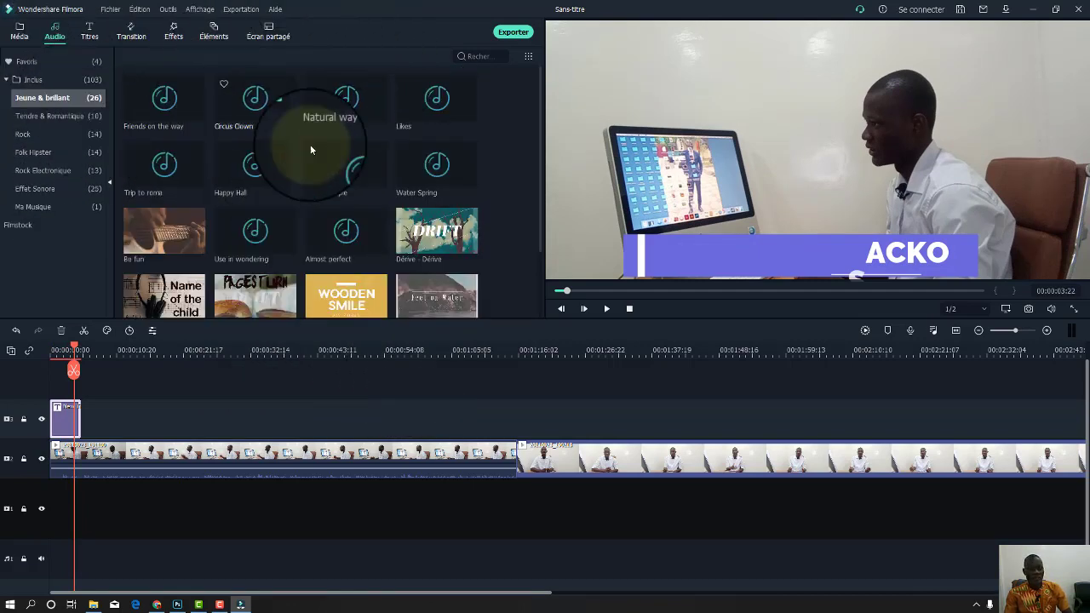
scroll(368, 183, down, 5)
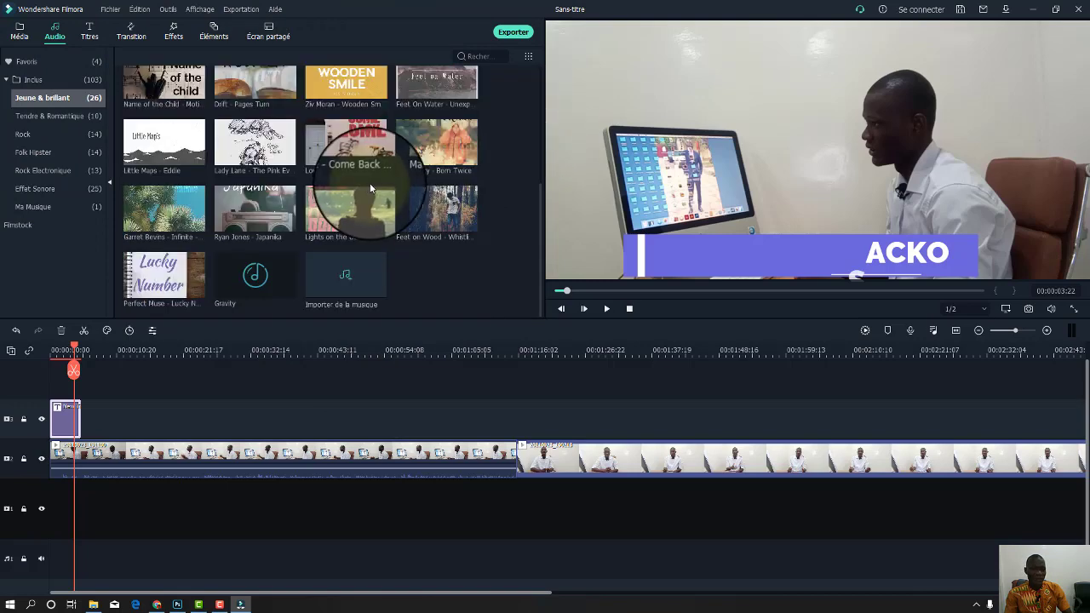
scroll(370, 188, up, 5)
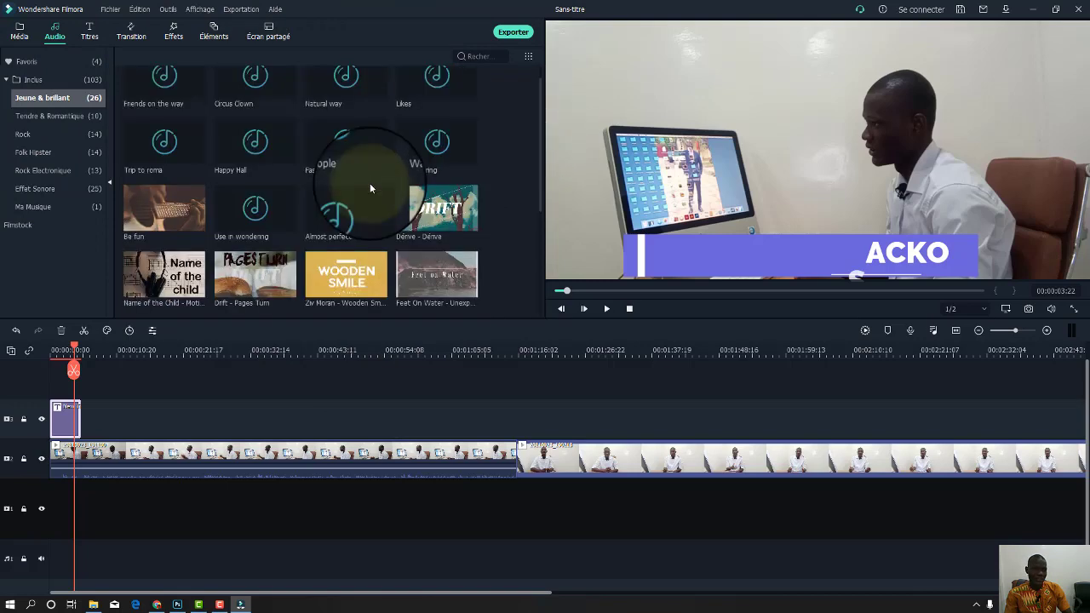
scroll(370, 184, up, 1)
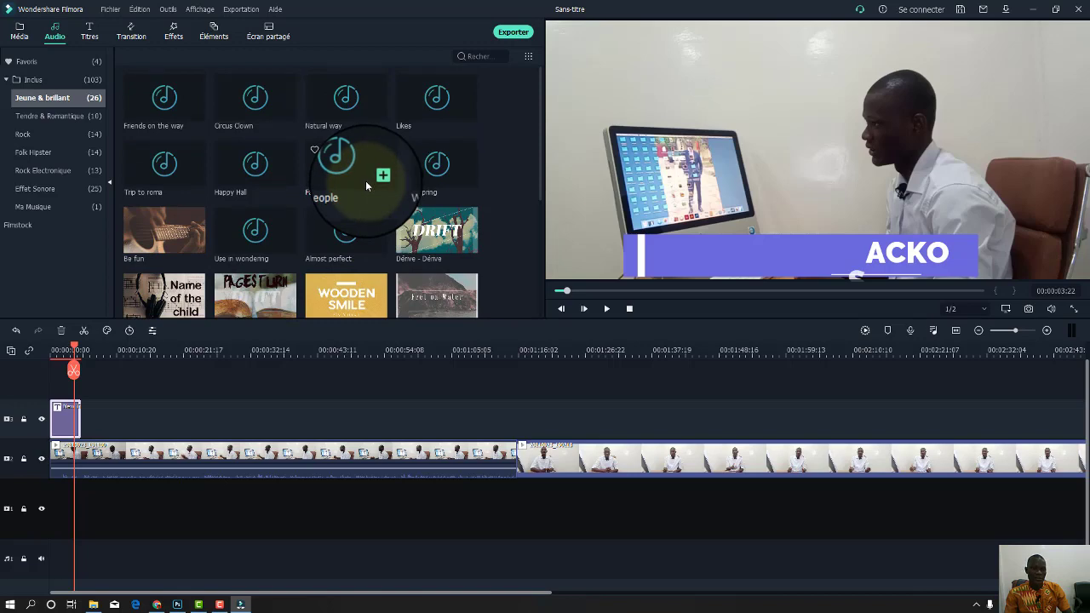
scroll(366, 181, down, 5)
scroll(394, 214, up, 5)
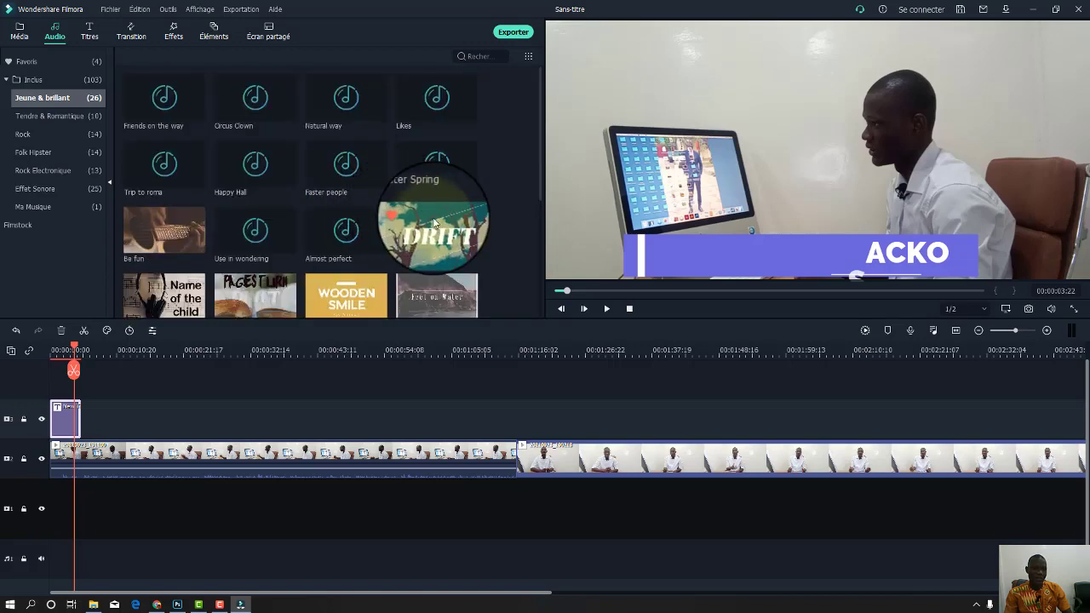
click(34, 79)
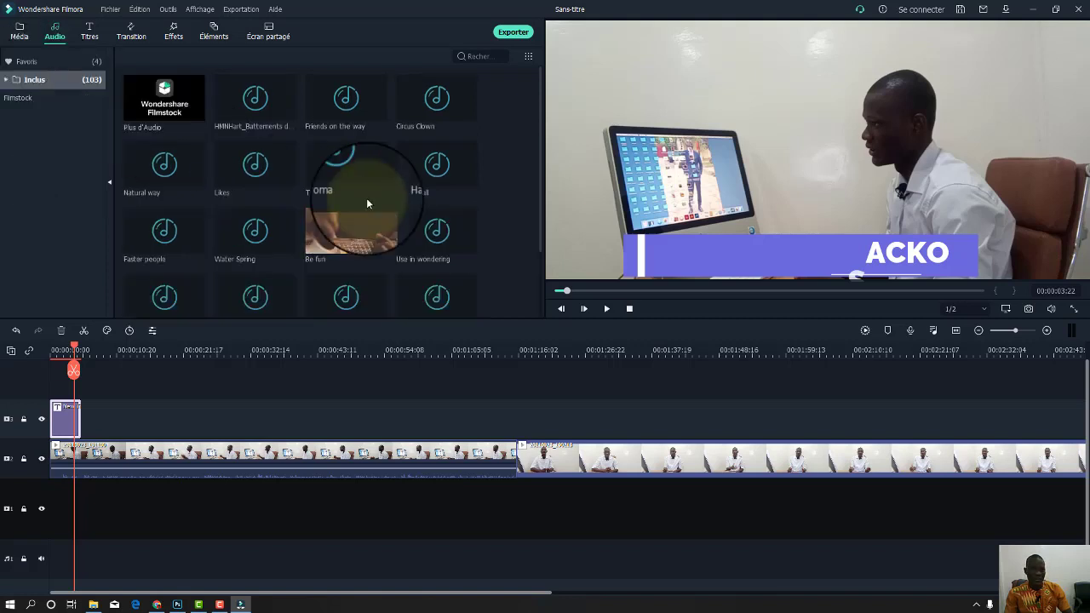
scroll(451, 232, down, 1)
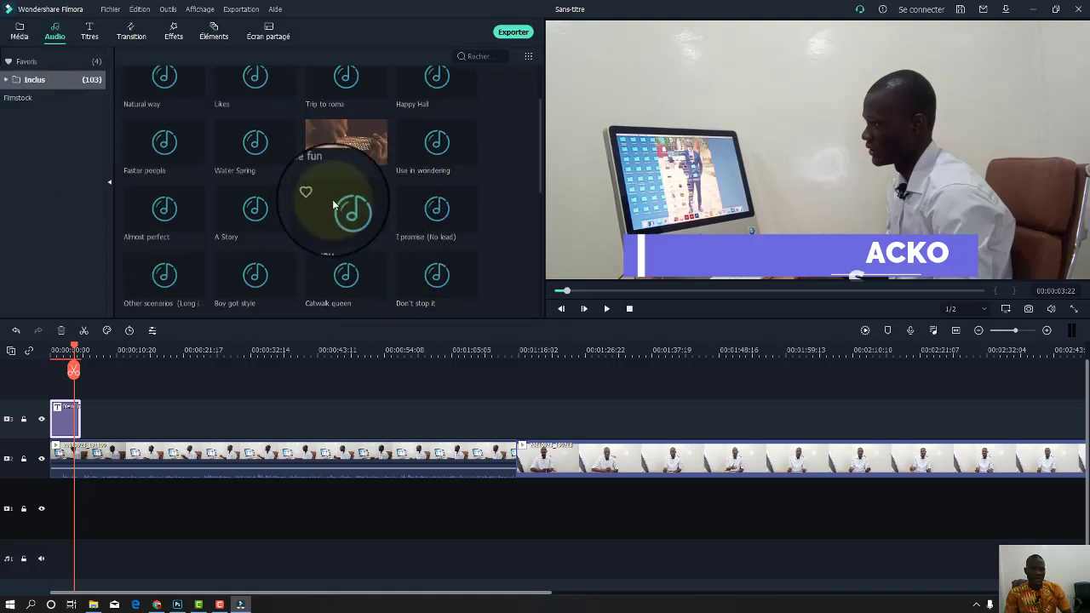
drag(312, 239, 94, 536)
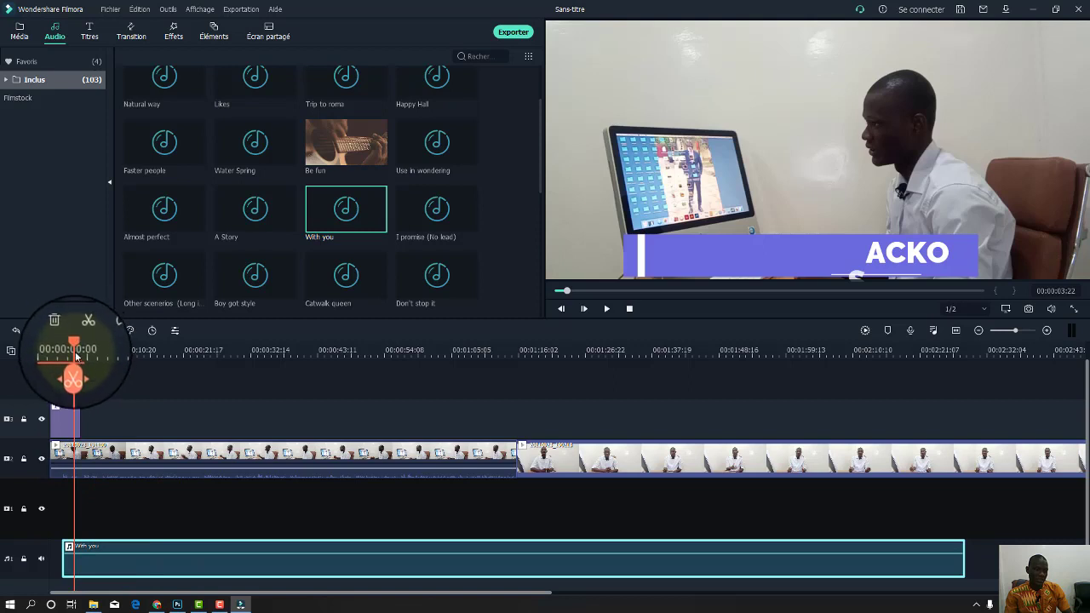
drag(75, 347, 67, 346)
key(space)
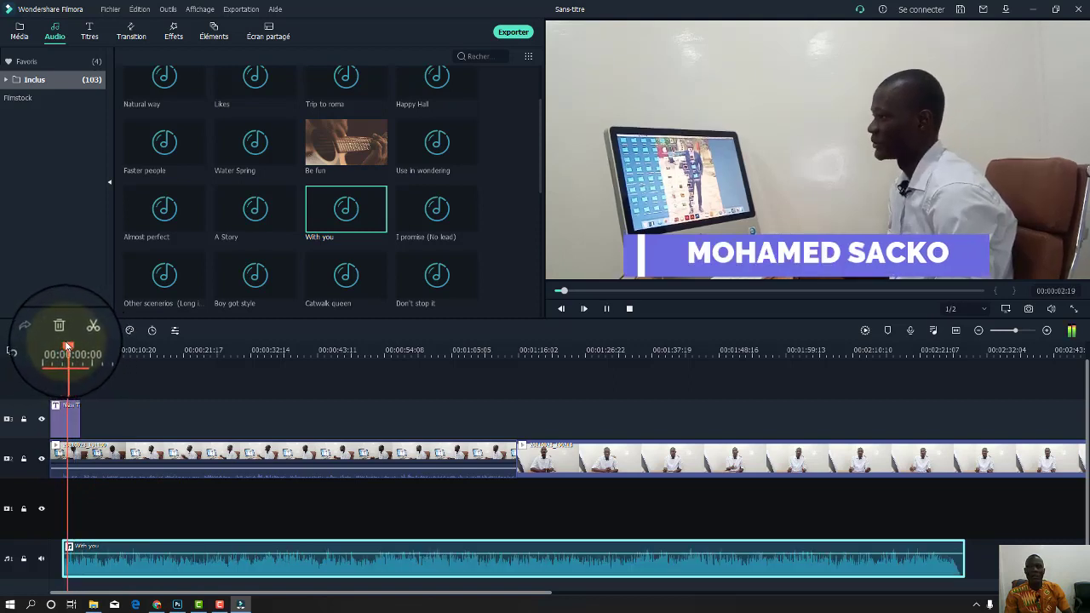
key(space)
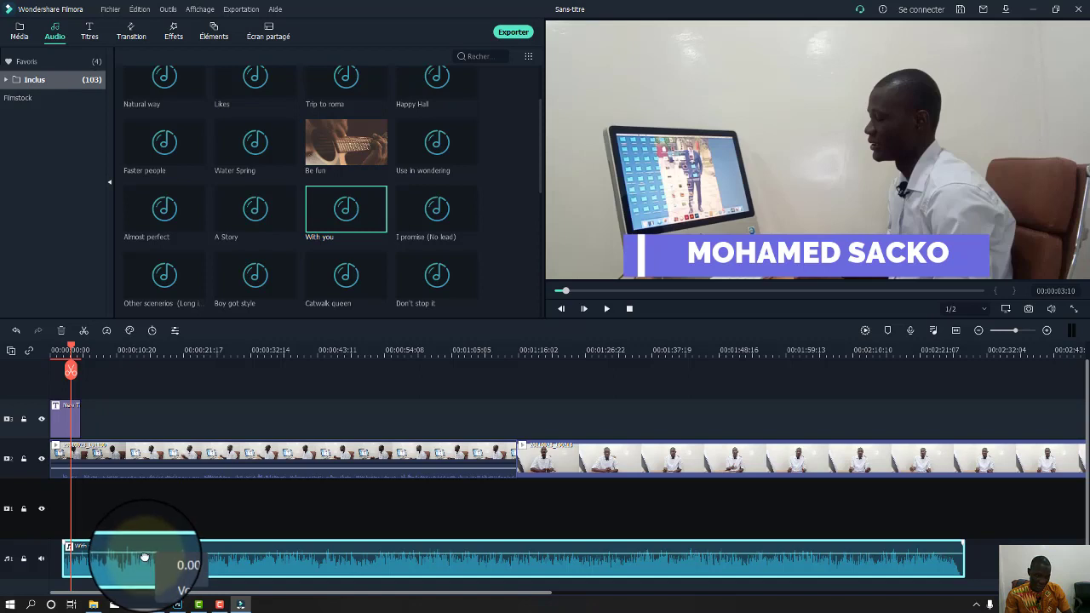
Lower the music volume to about -46 dB and play to check it.
drag(145, 557, 145, 570)
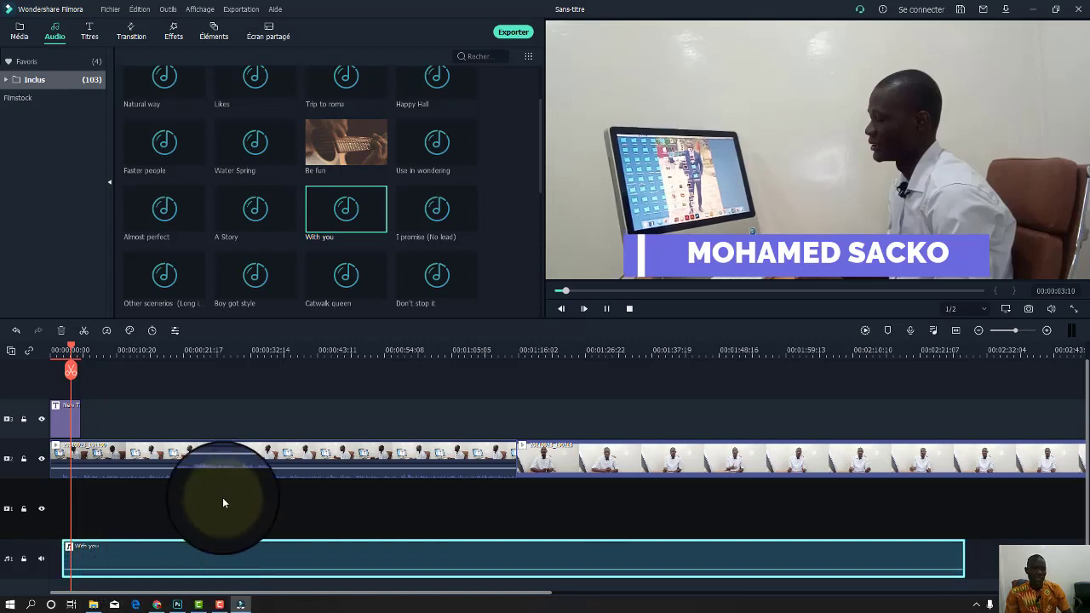
key(space)
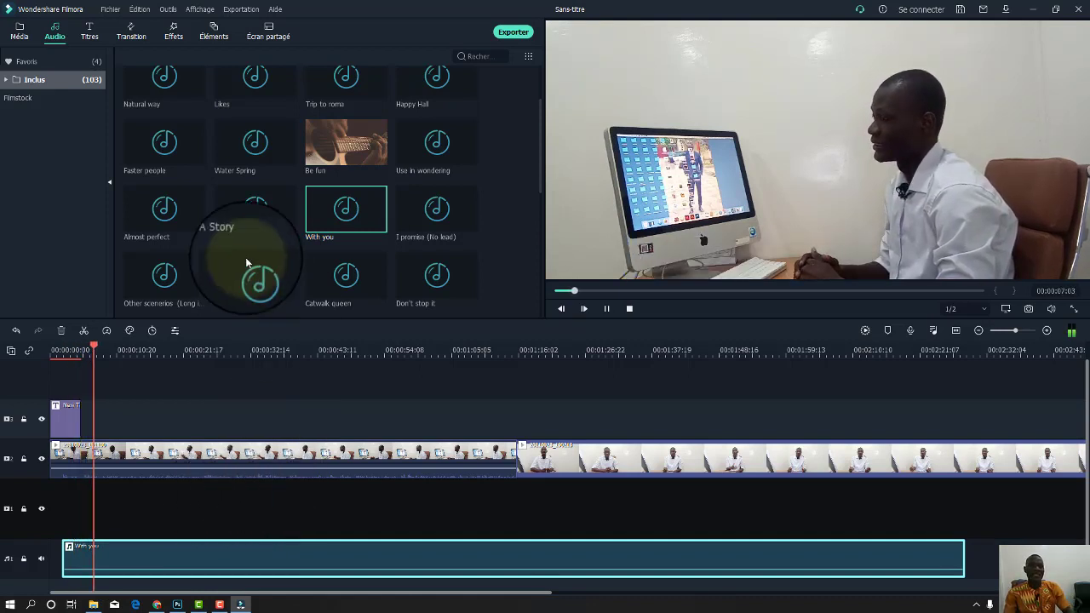
key(space)
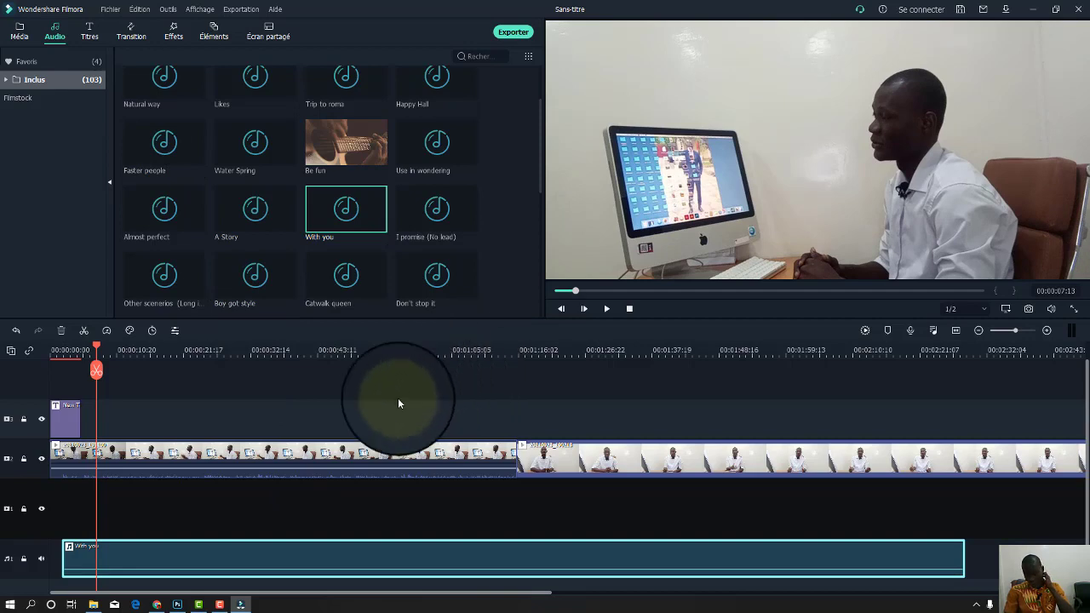
Add Fingers Energy and another energy element to the top track from Éléments.
click(89, 32)
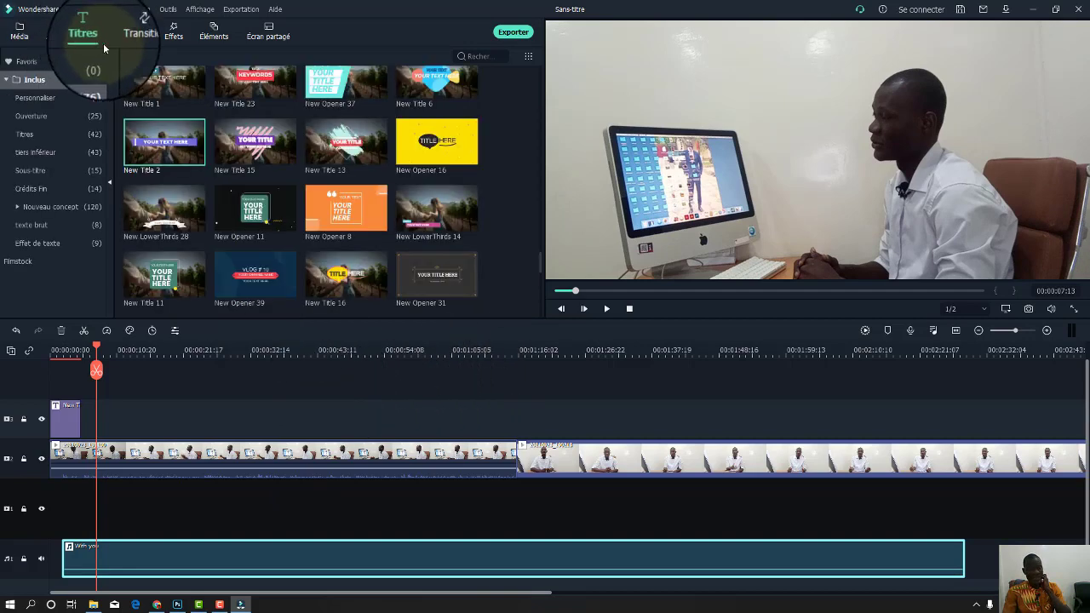
scroll(272, 216, up, 10)
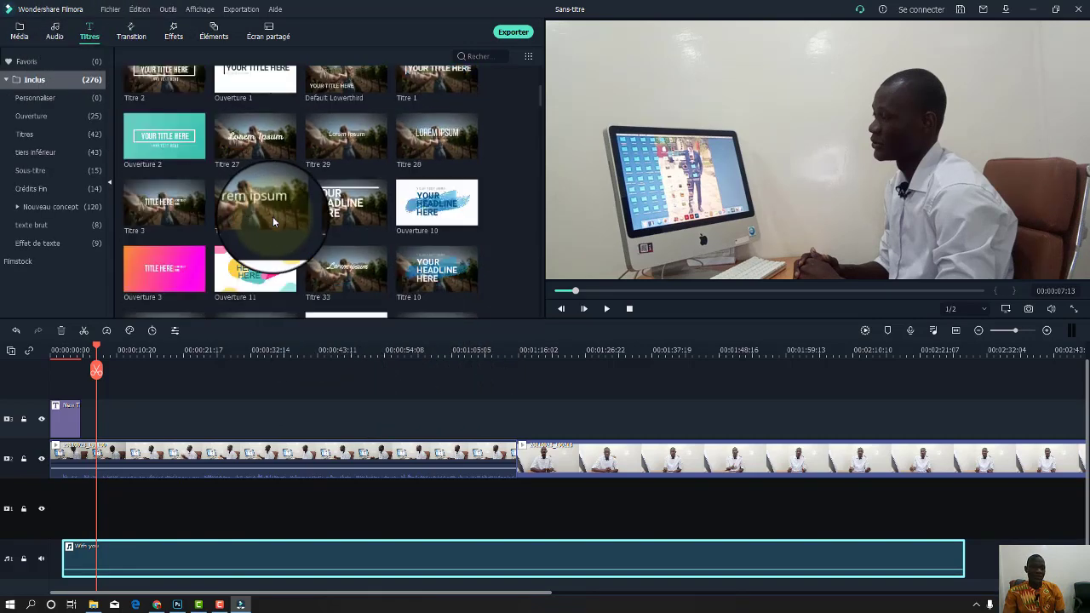
scroll(273, 216, up, 5)
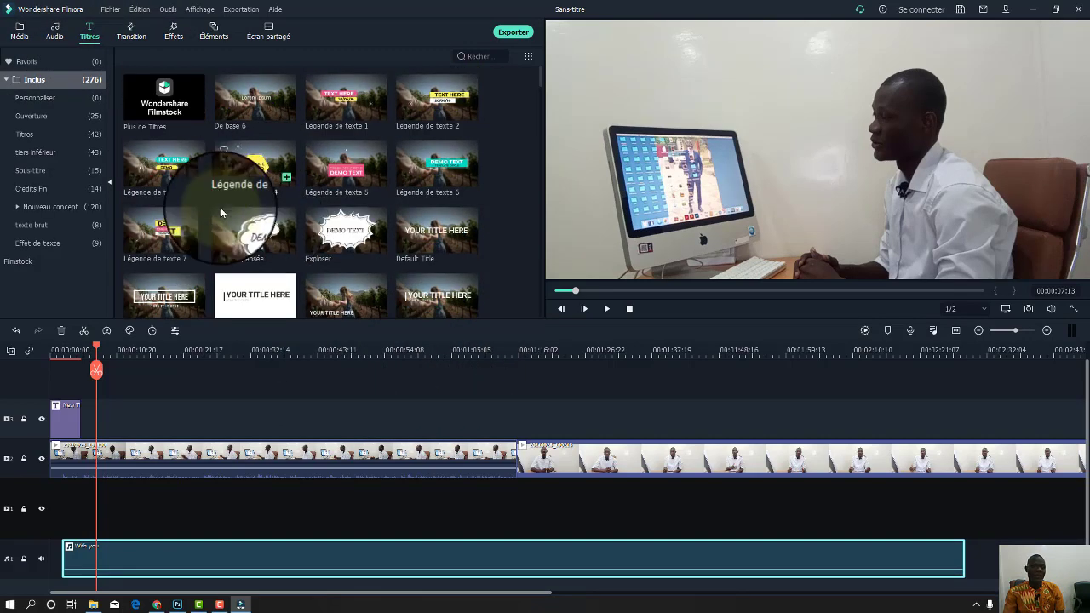
click(175, 34)
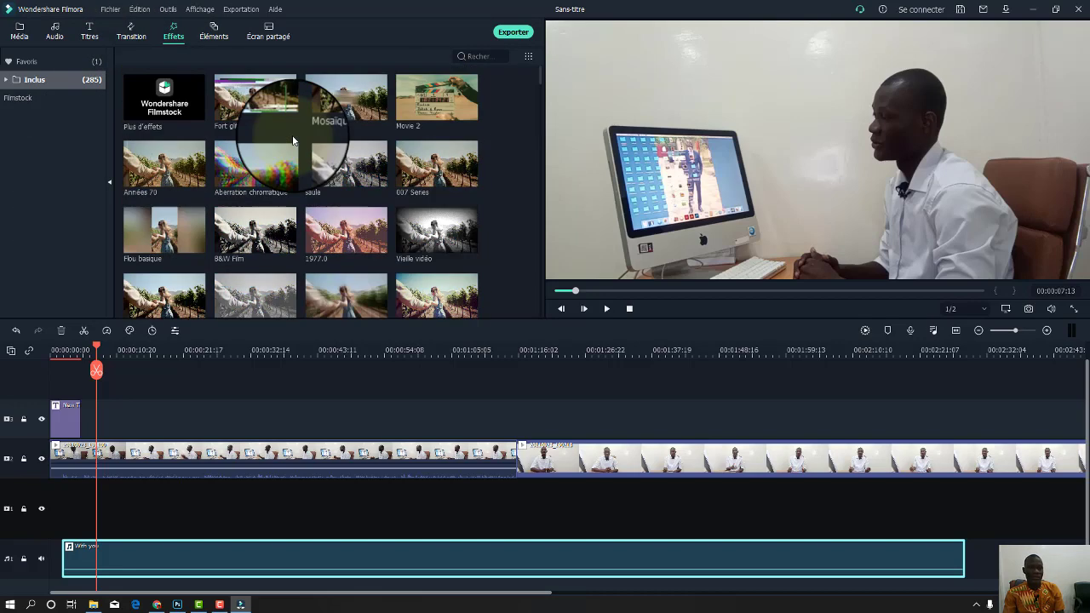
click(216, 34)
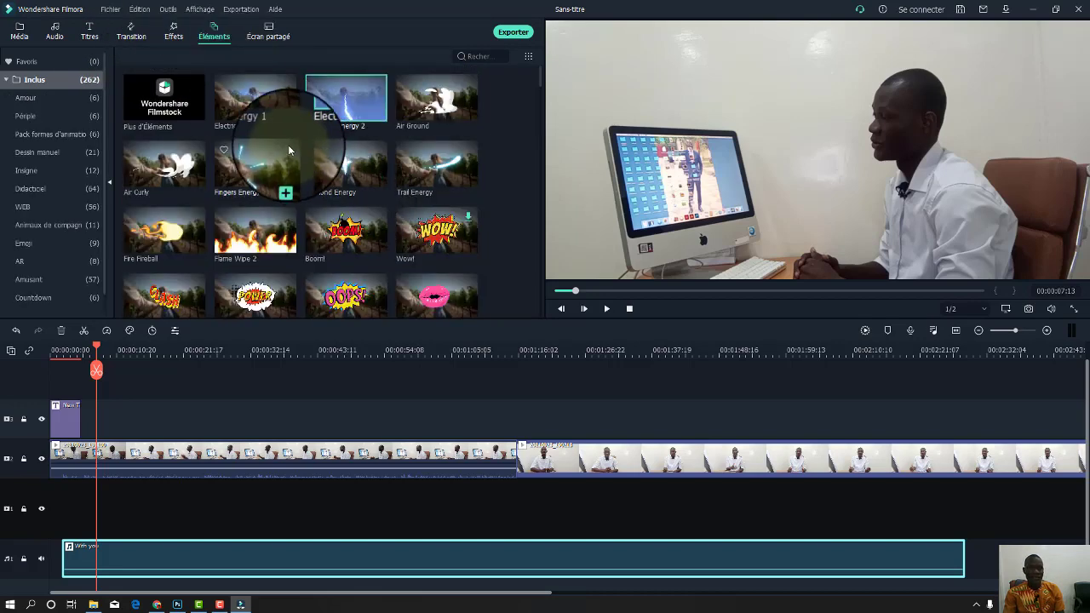
drag(277, 159, 103, 419)
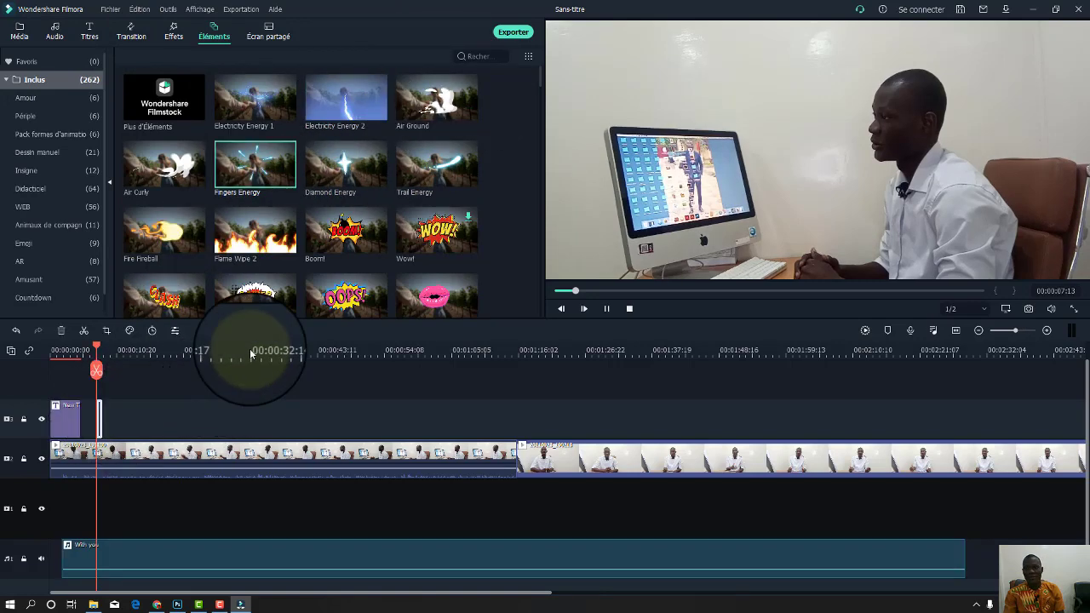
key(space)
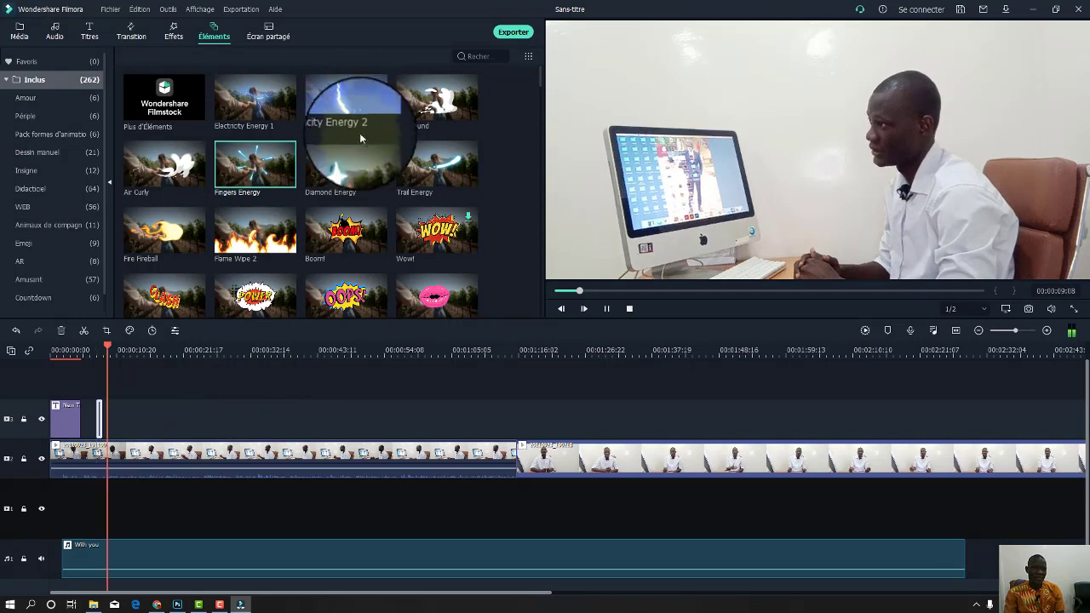
click(346, 158)
drag(237, 300, 113, 418)
key(space)
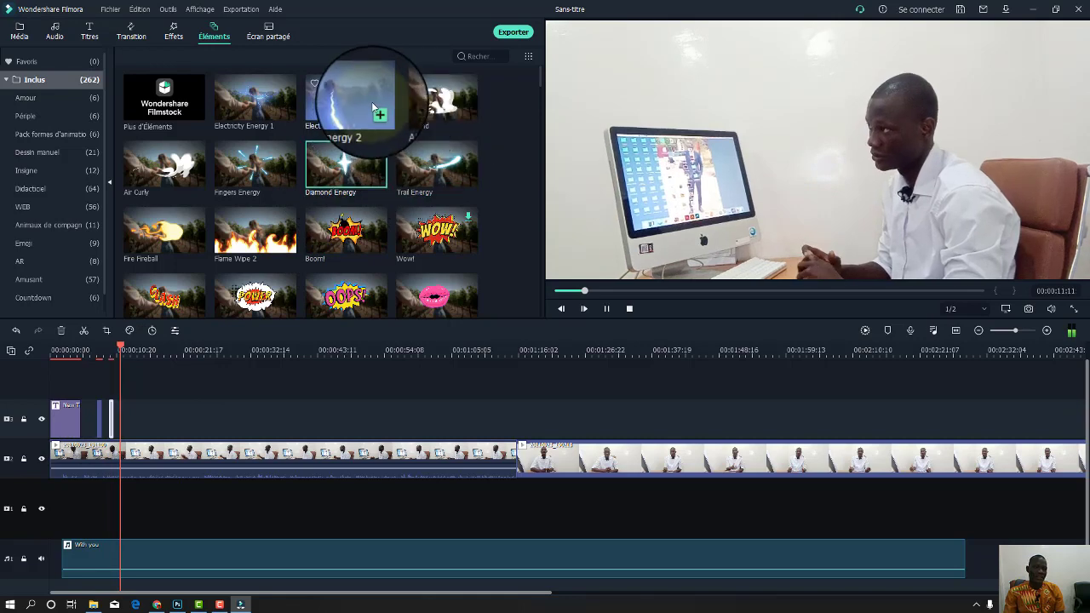
Add Electricity Energy 2, Air Curly and Flame Wipe 2 overlays at the playhead.
drag(370, 99, 324, 135)
drag(155, 412, 129, 416)
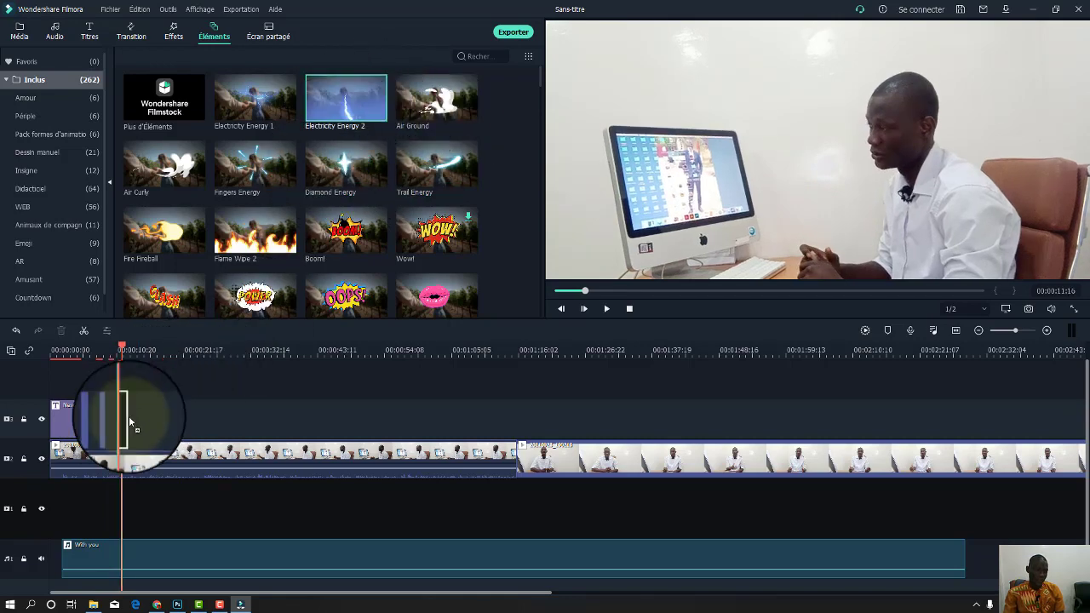
key(space)
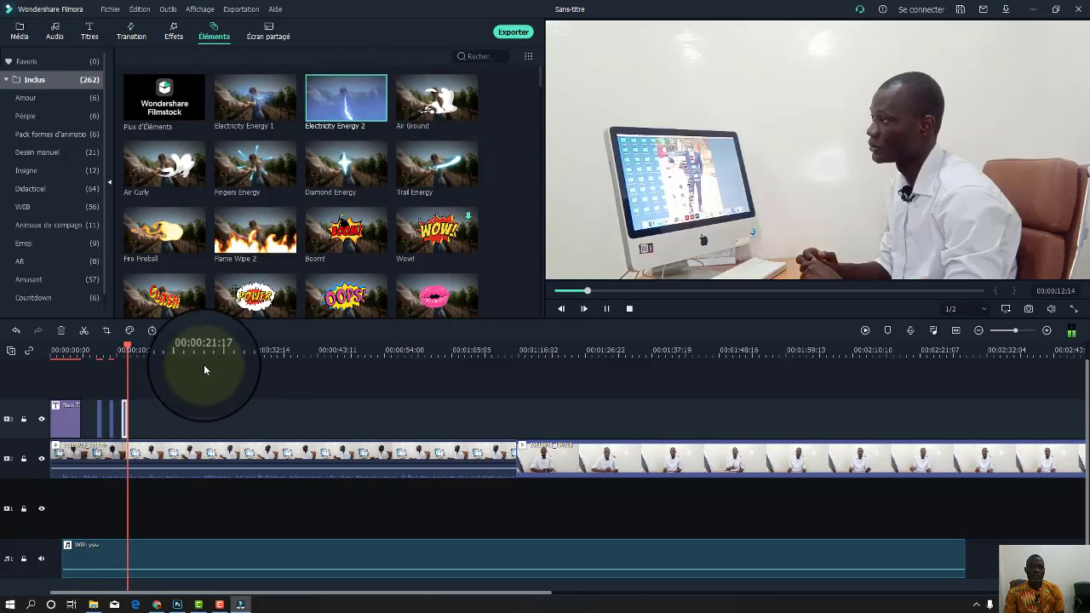
key(space)
drag(186, 167, 132, 414)
key(space)
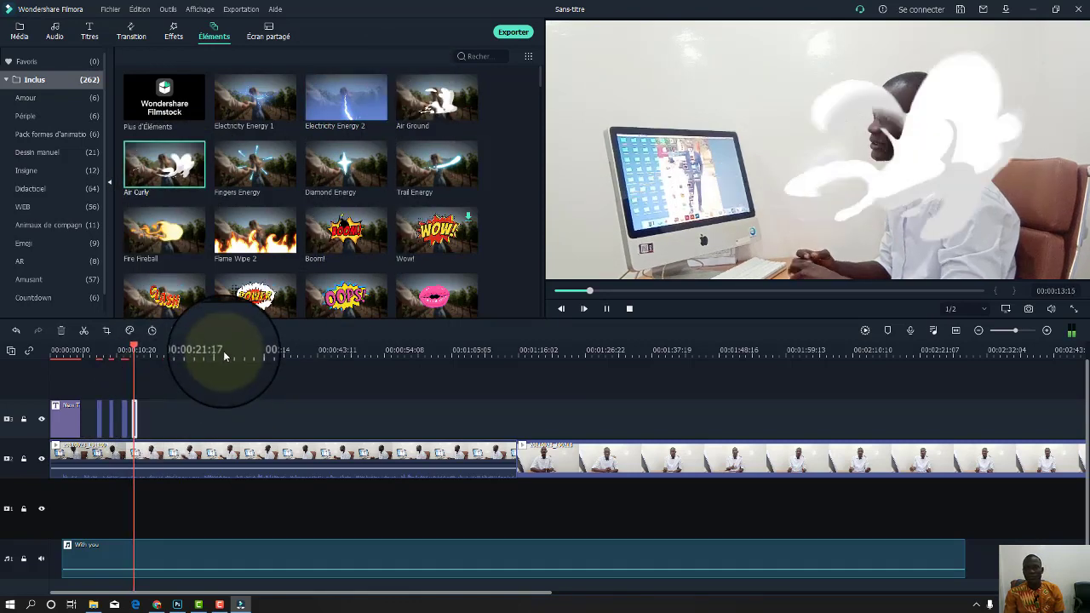
key(space)
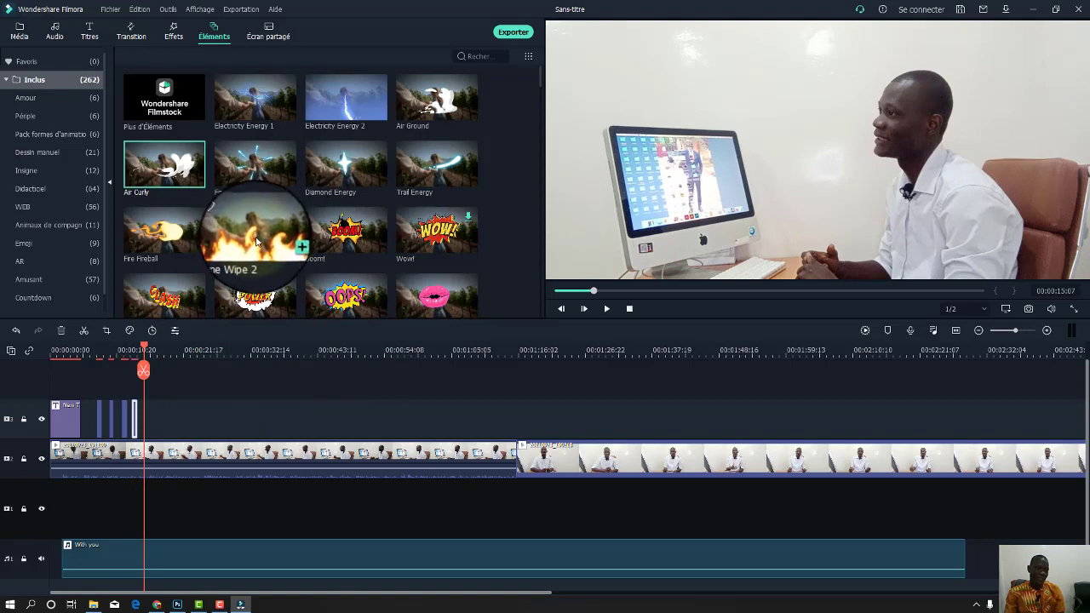
drag(253, 230, 150, 415)
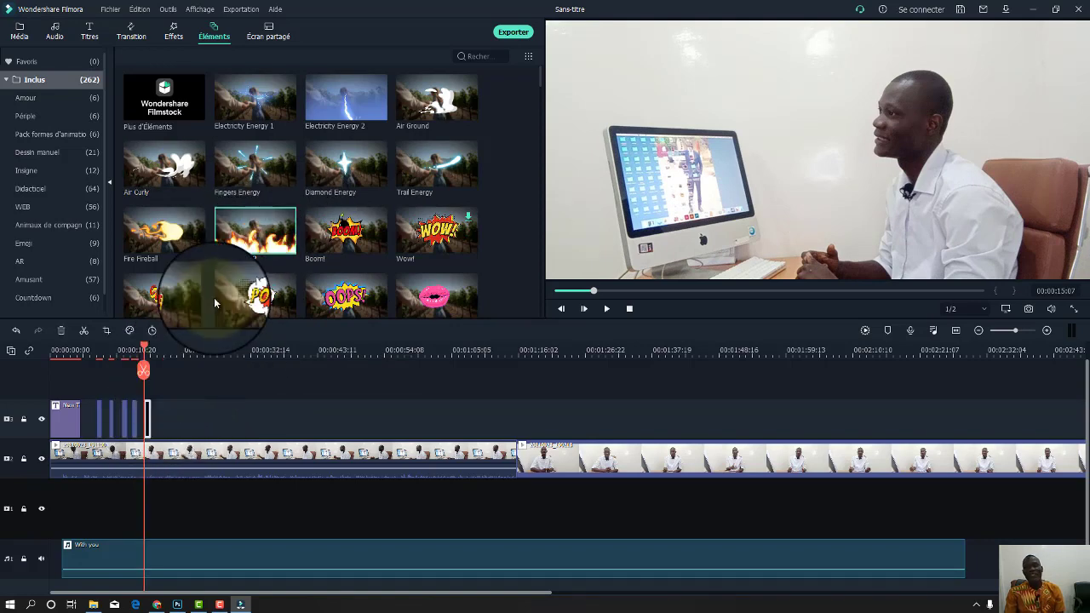
key(space)
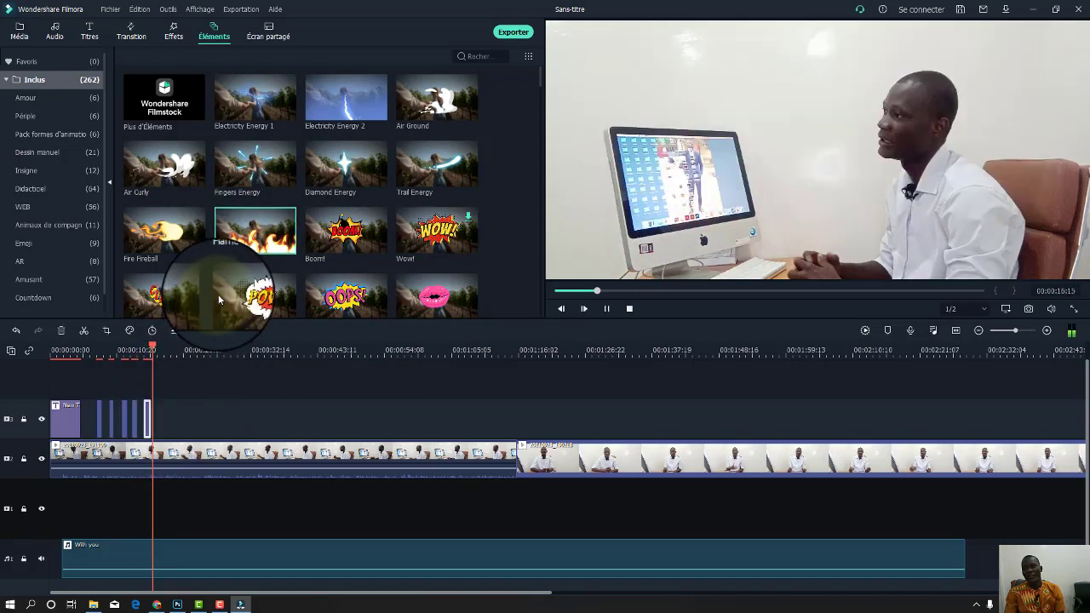
Add Yellow Energy and two blue glowing shape elements to the top track and preview them.
scroll(397, 183, down, 5)
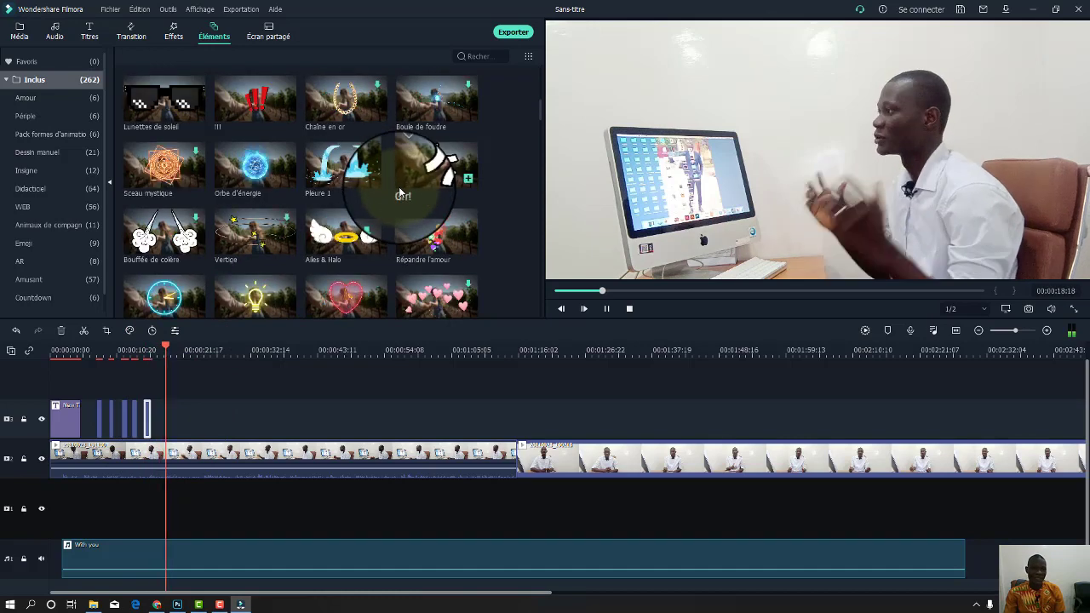
scroll(398, 187, down, 3)
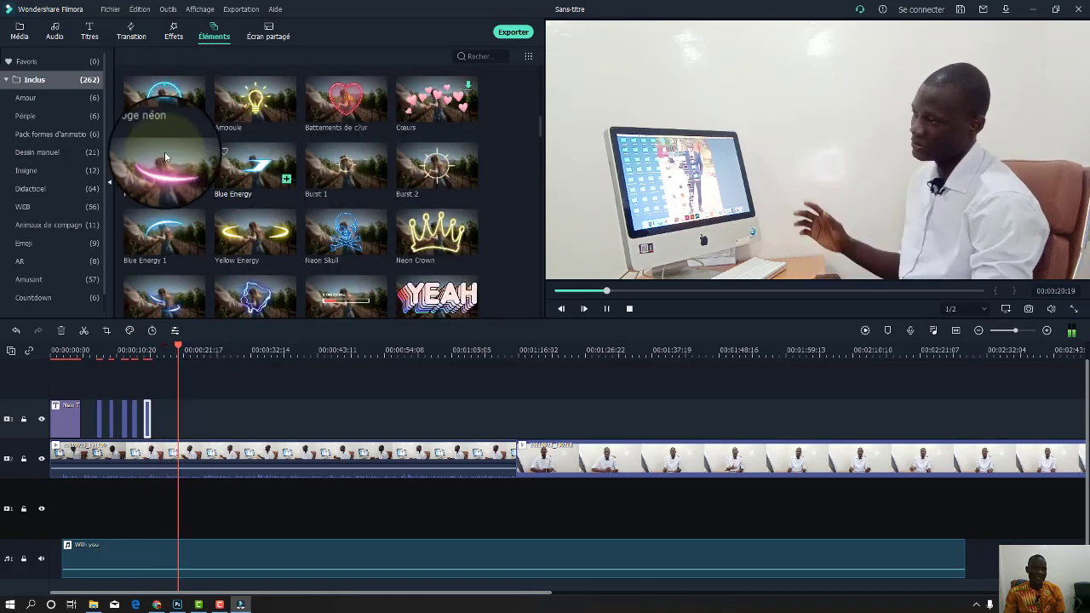
drag(255, 238, 184, 417)
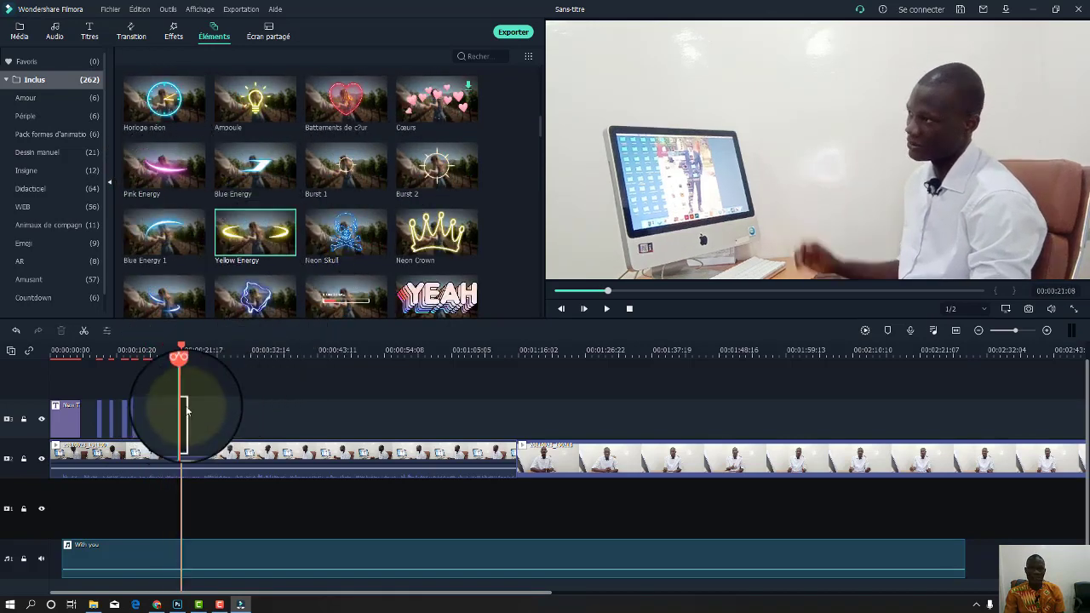
key(space)
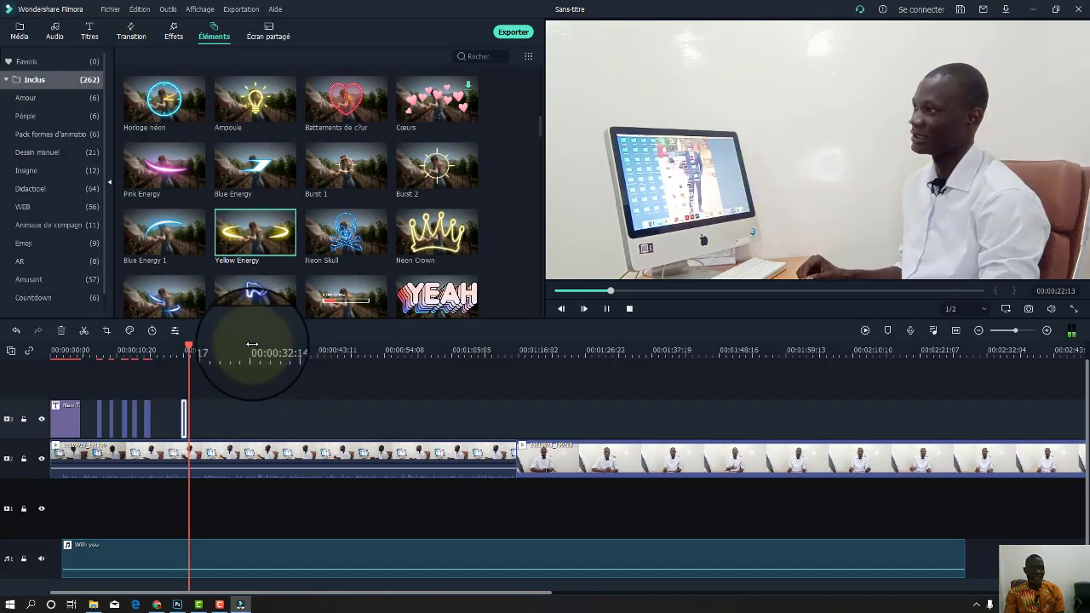
drag(175, 289, 201, 430)
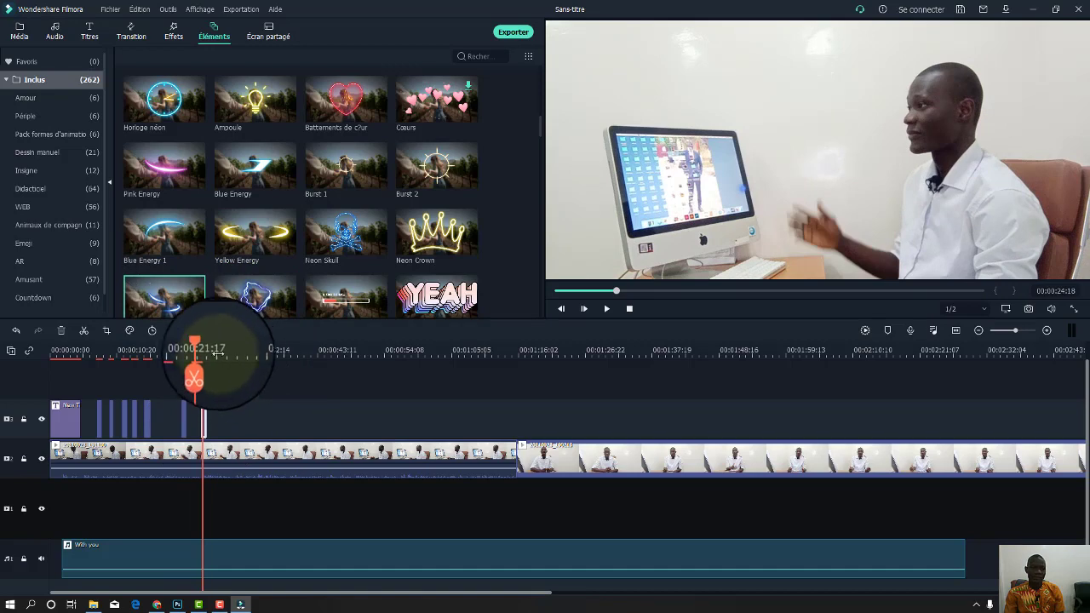
drag(203, 347, 191, 343)
key(space)
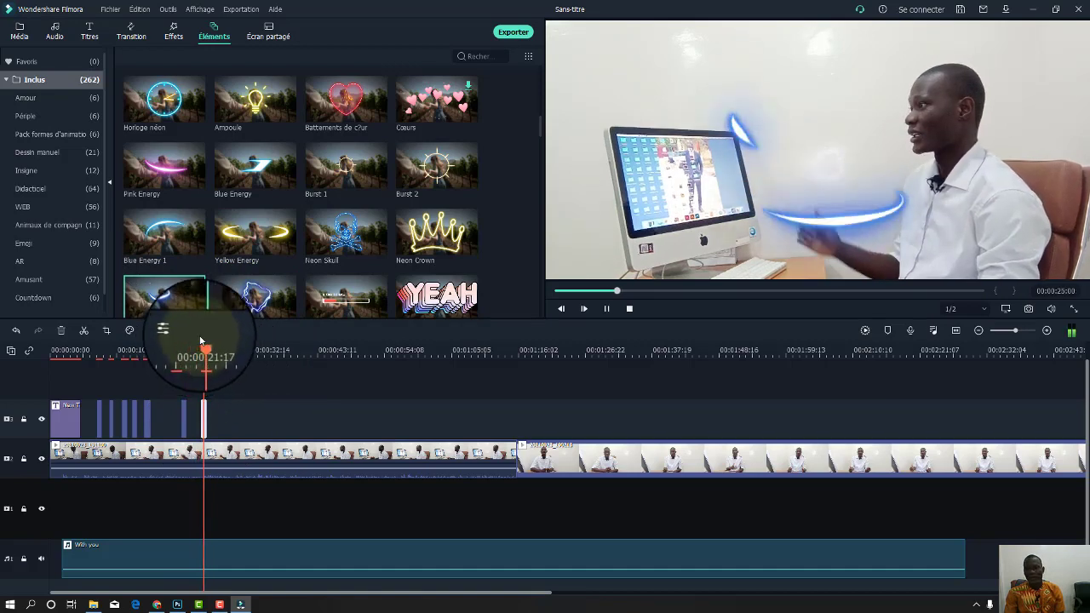
drag(293, 311, 223, 422)
key(space)
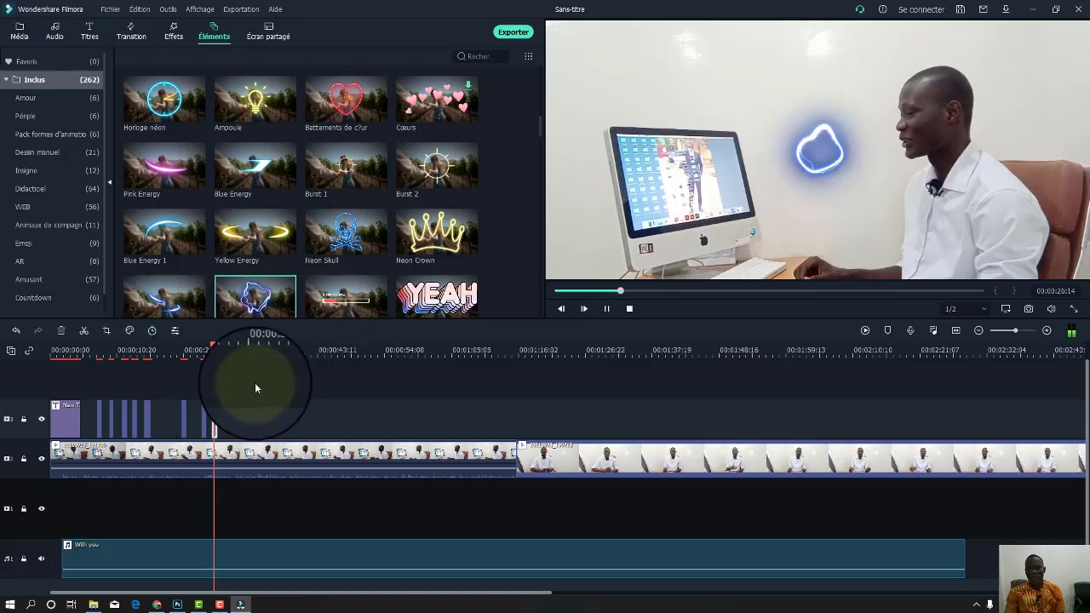
key(space)
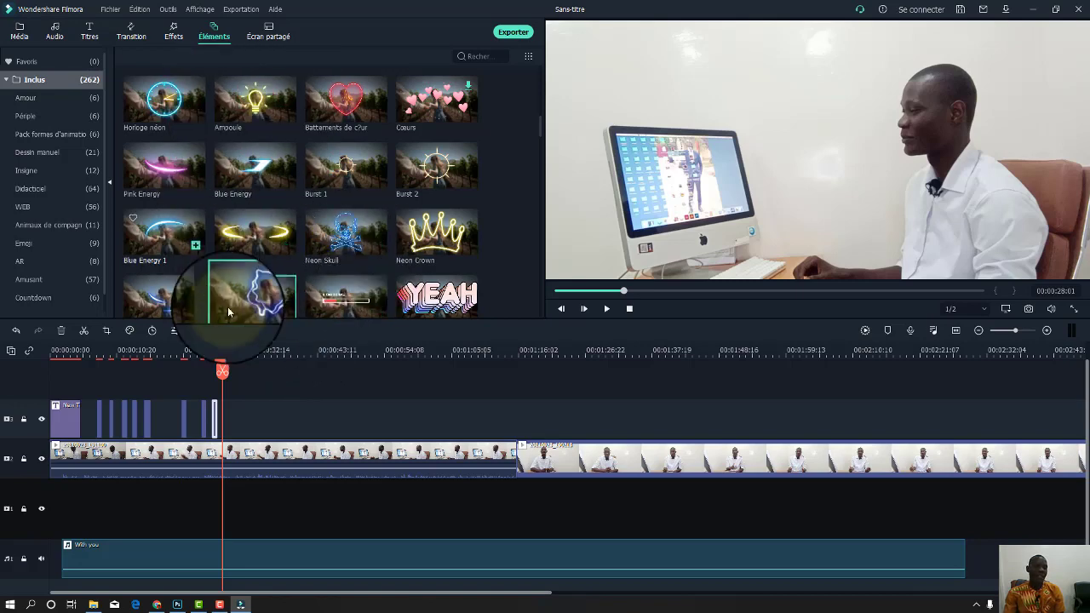
click(132, 35)
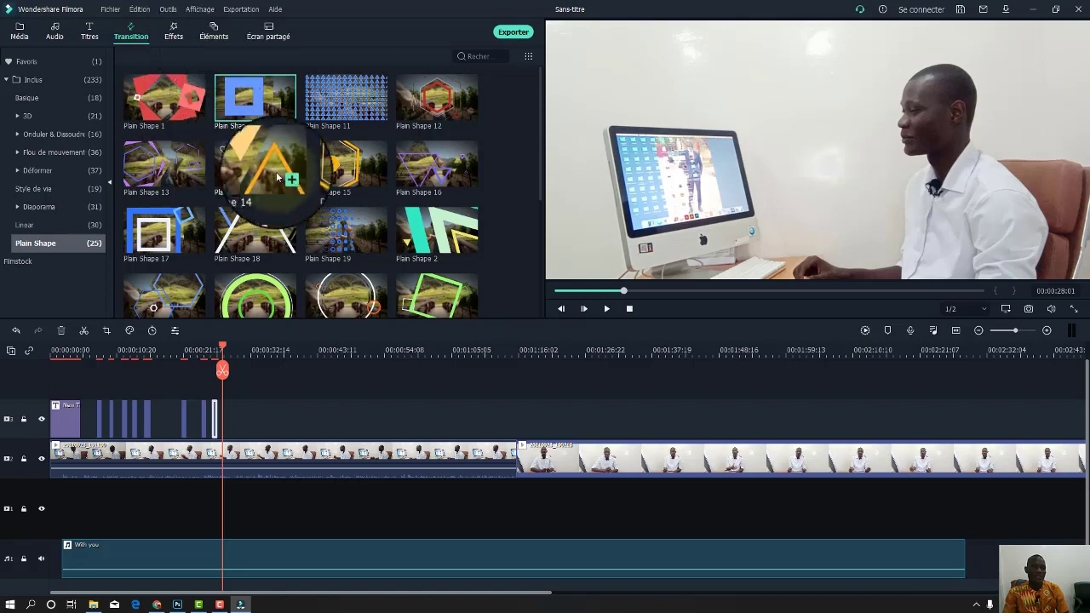
scroll(298, 213, down, 5)
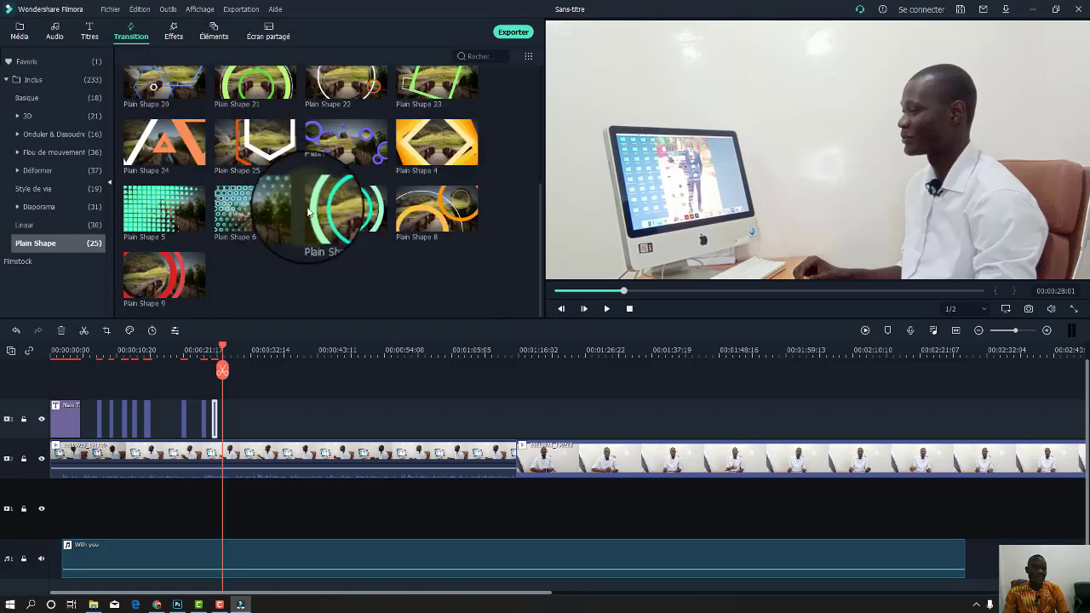
click(44, 249)
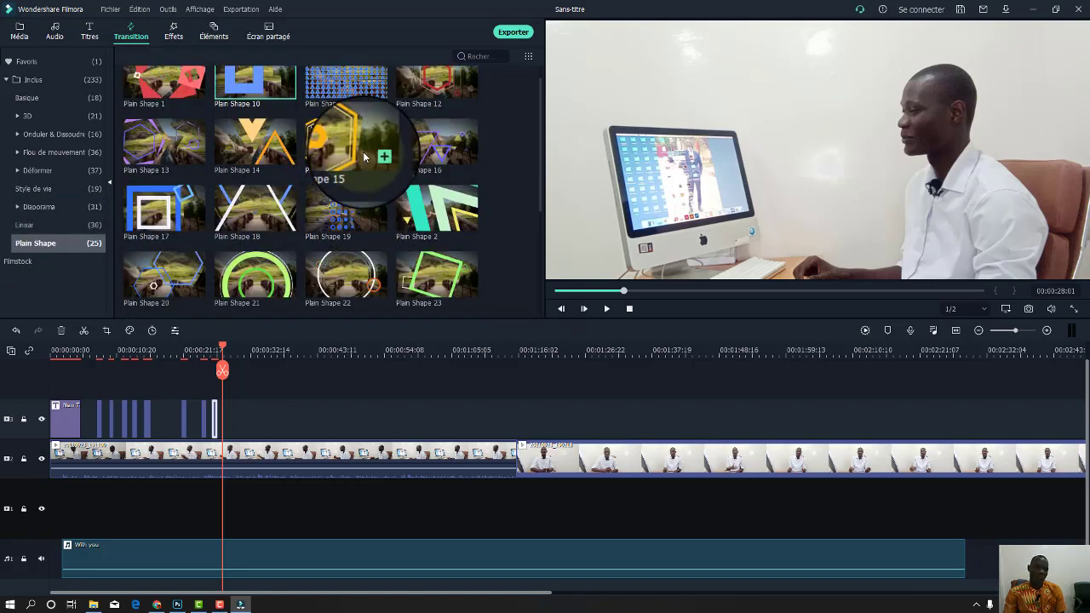
scroll(363, 155, down, 5)
mouse_move(437, 142)
mouse_down()
mouse_move(249, 418)
mouse_move(486, 429)
mouse_move(522, 454)
mouse_move(516, 465)
mouse_up()
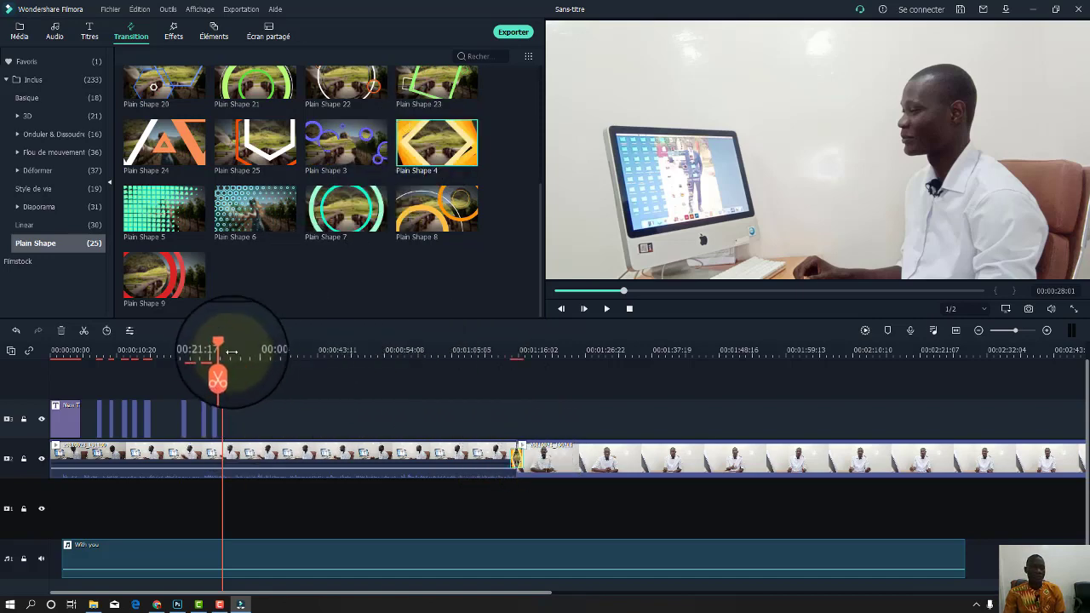
click(318, 350)
drag(427, 370, 507, 398)
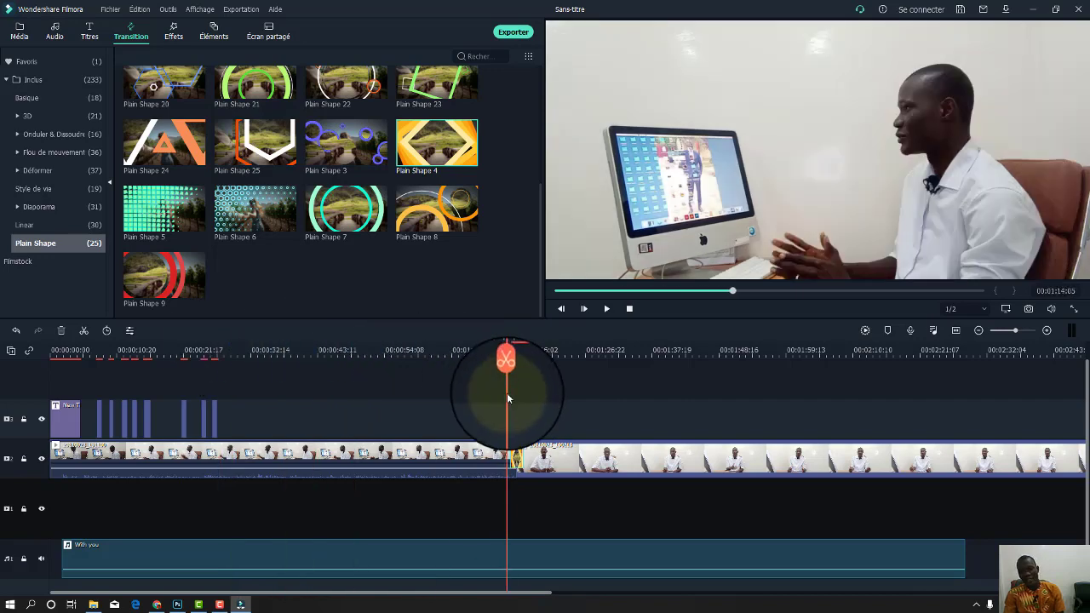
key(space)
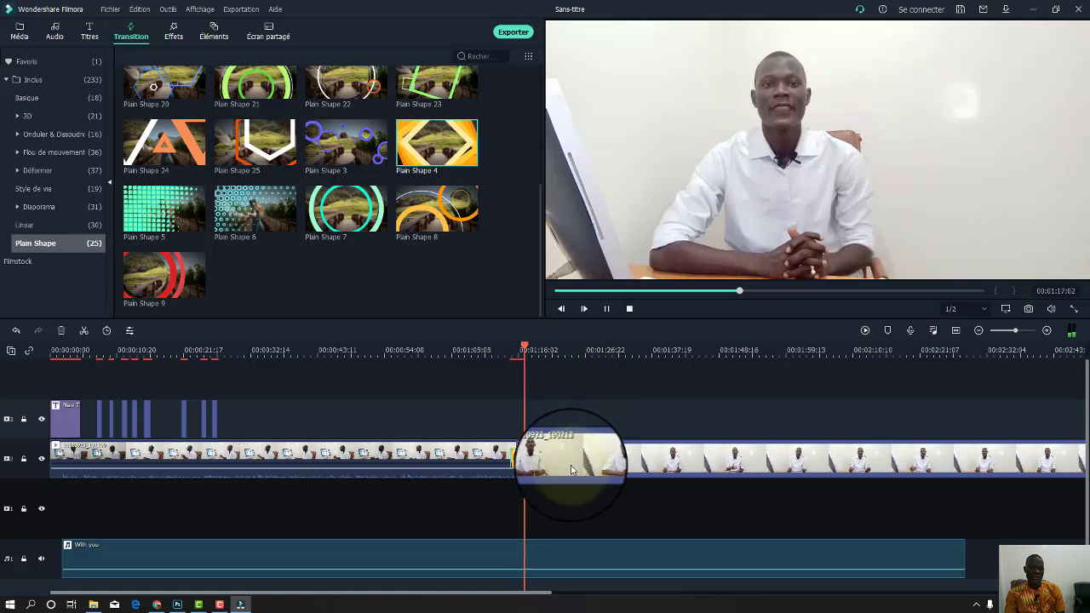
key(space)
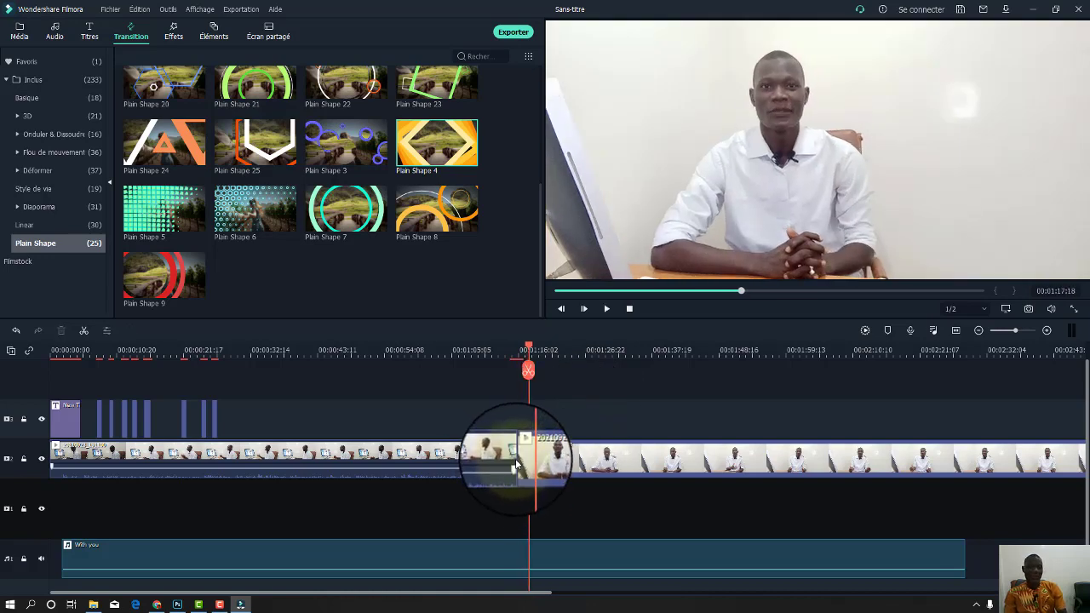
drag(413, 211, 516, 446)
drag(529, 347, 499, 347)
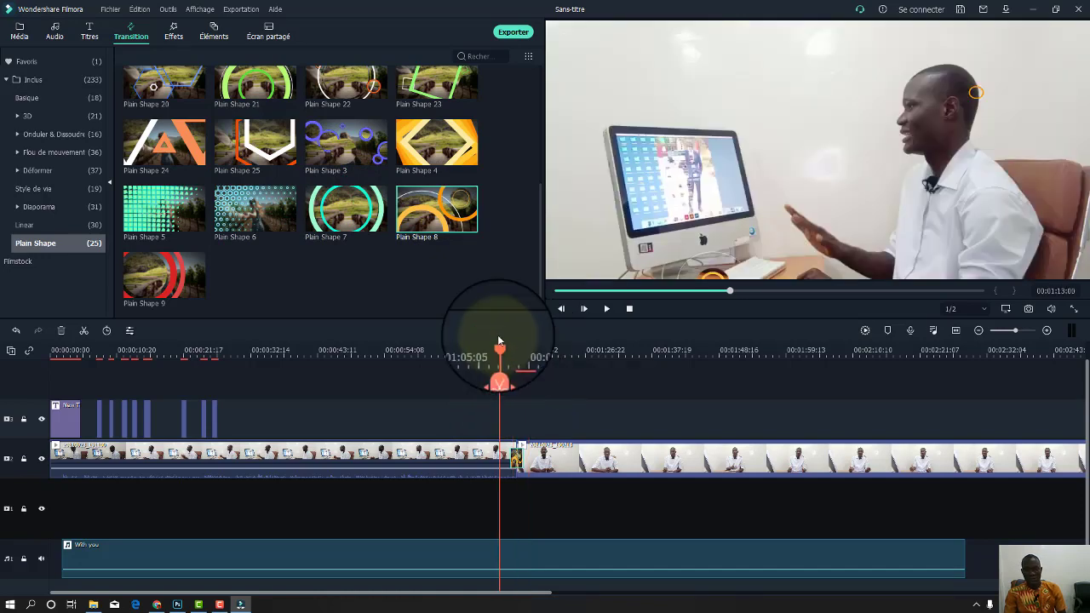
key(space)
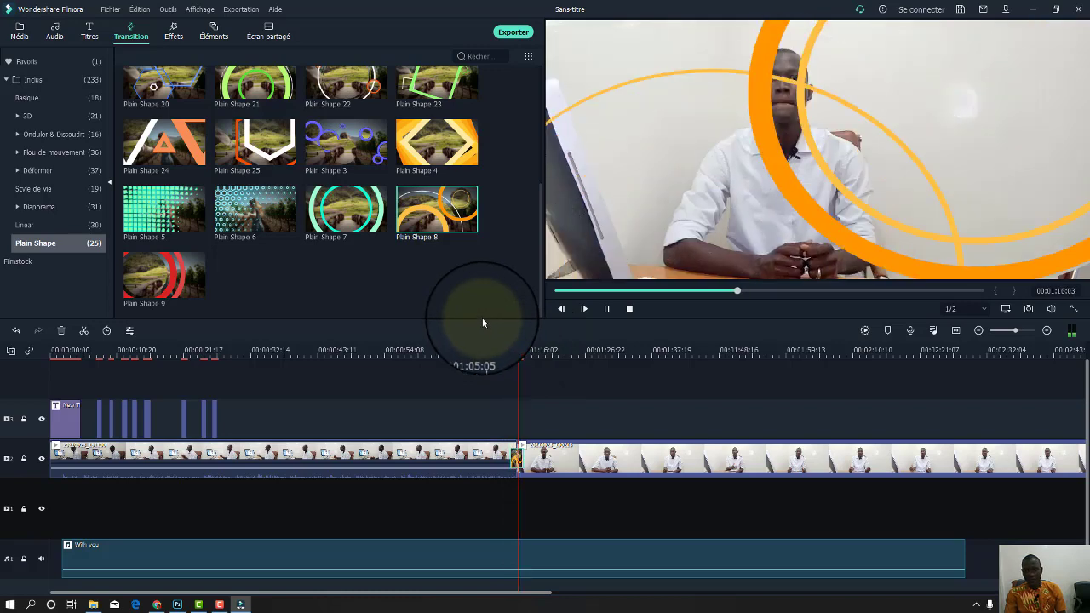
key(space)
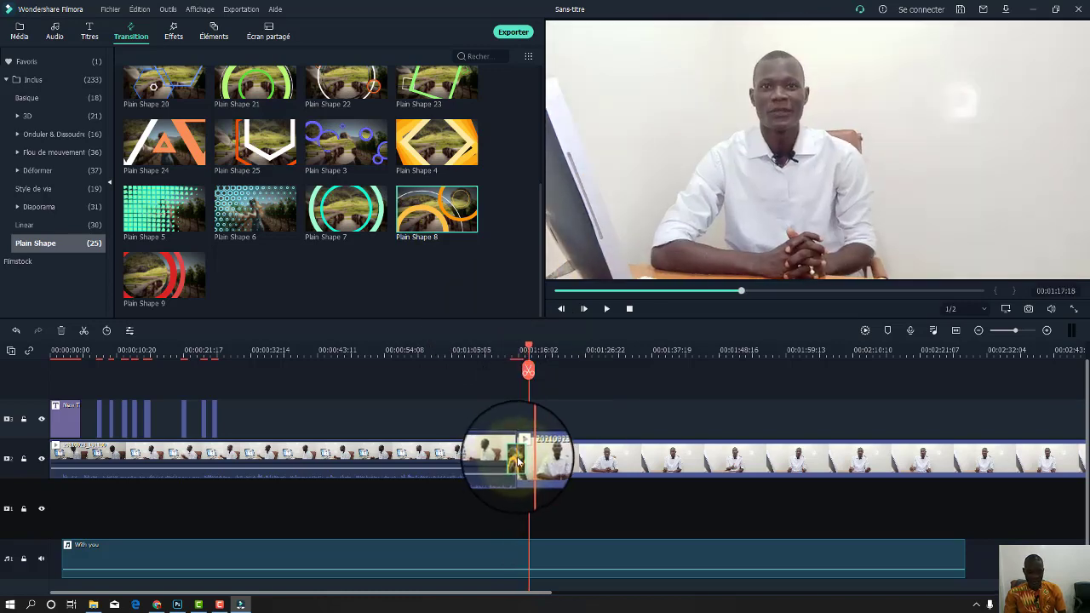
key(Delete)
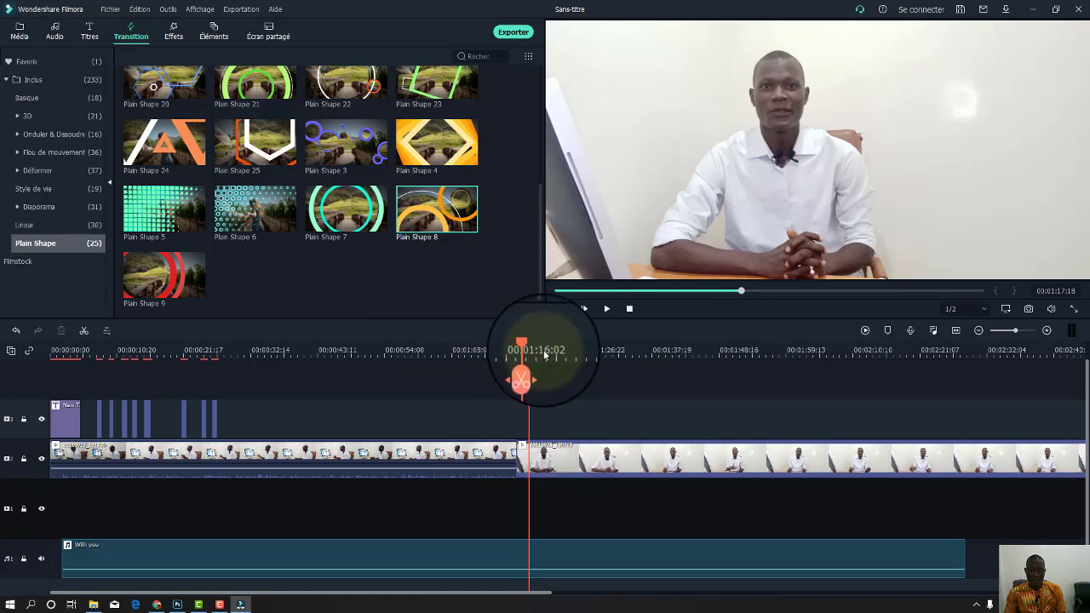
Split the second interview clip near 01:16 and rearrange the short piece on the main track.
drag(530, 341, 583, 400)
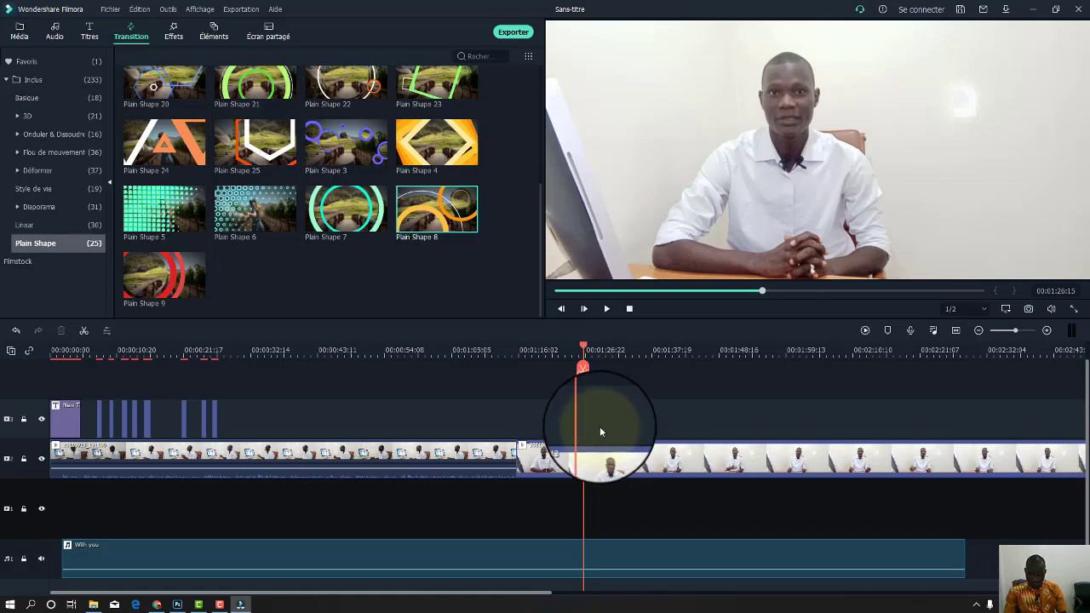
click(579, 456)
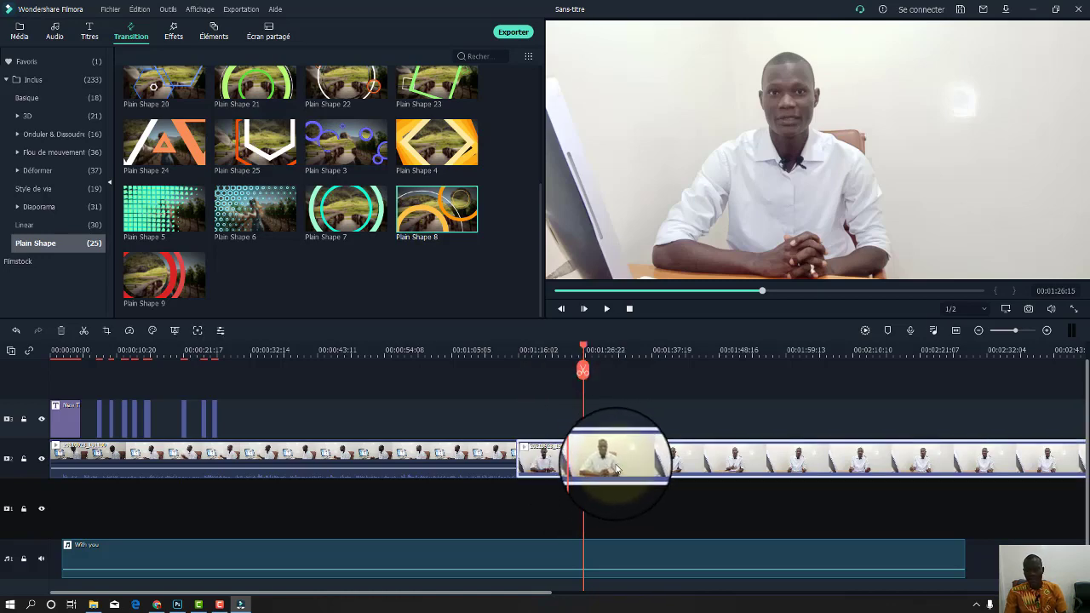
click(586, 378)
drag(600, 457, 575, 466)
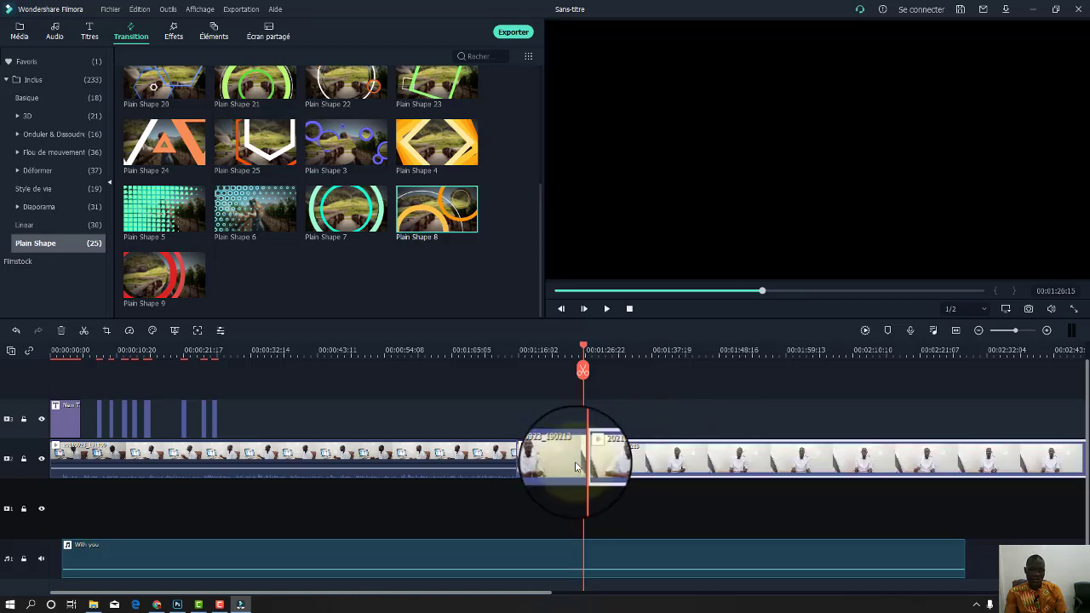
click(566, 351)
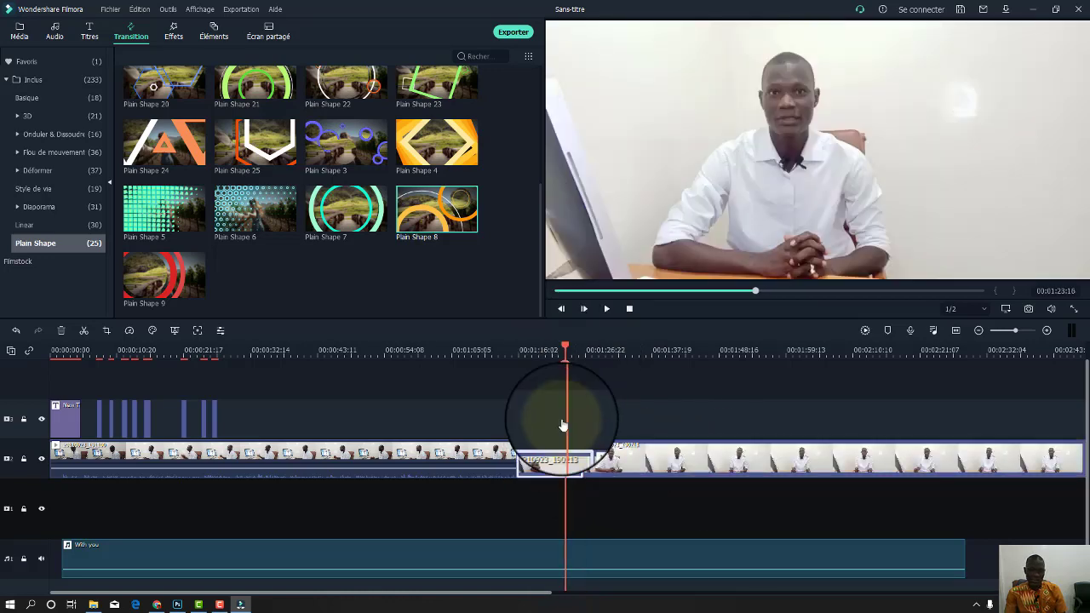
drag(562, 425, 537, 428)
click(173, 36)
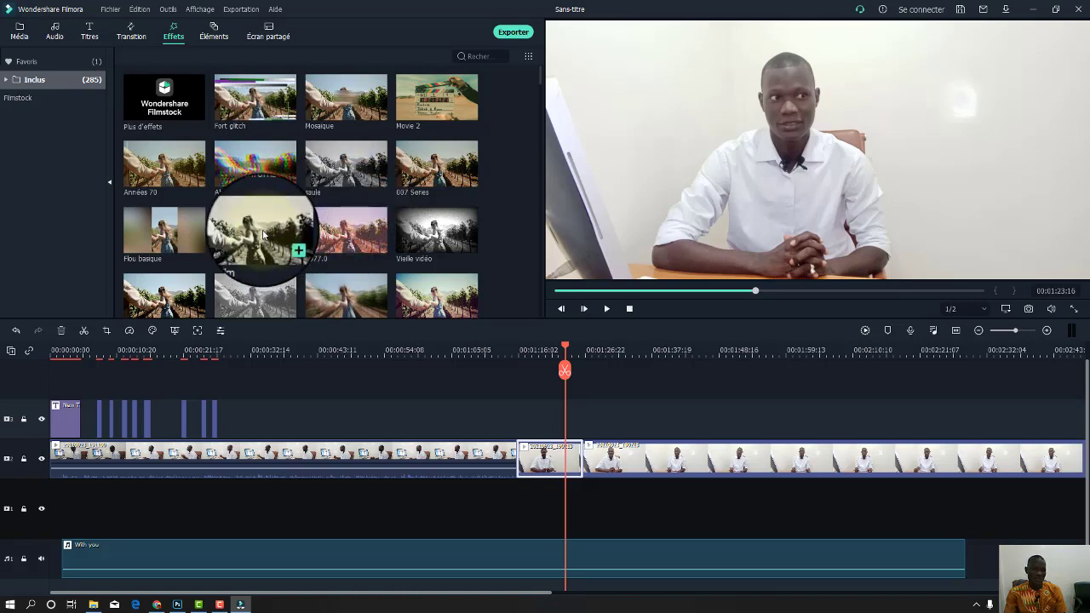
Place the B&W Film effect over the short clip and preview the black-and-white look.
drag(266, 230, 542, 426)
drag(565, 351, 523, 348)
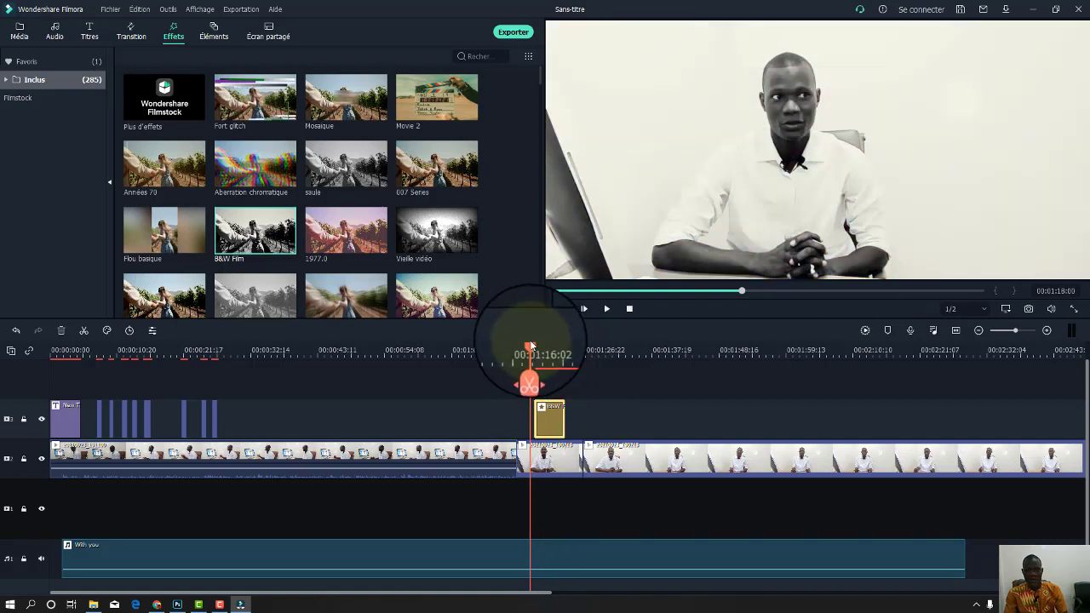
key(space)
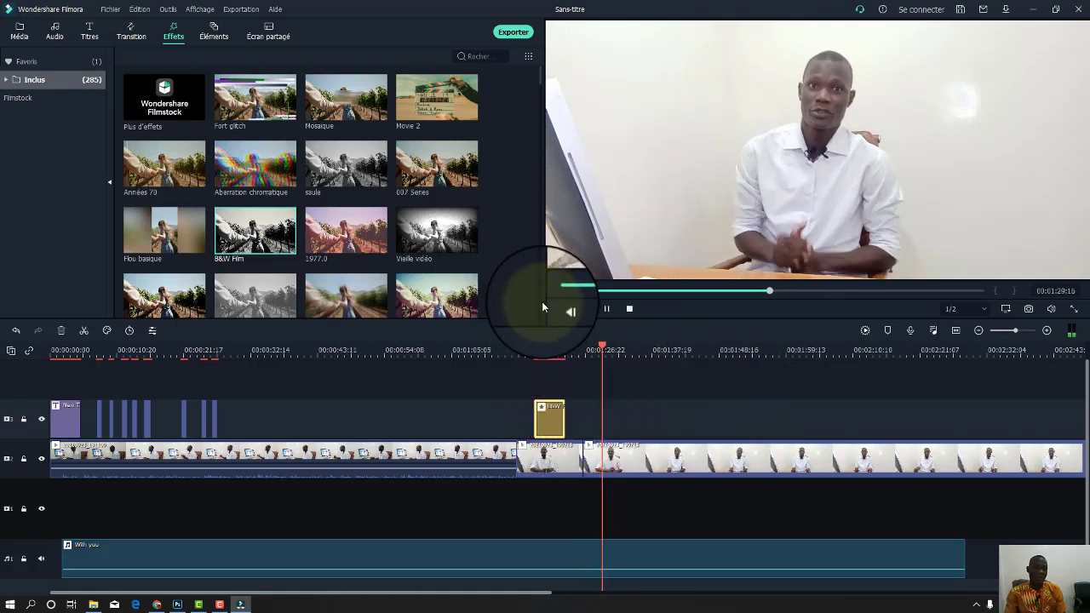
Add the 1977.0 effect at the playhead and preview it.
drag(345, 230, 605, 423)
key(space)
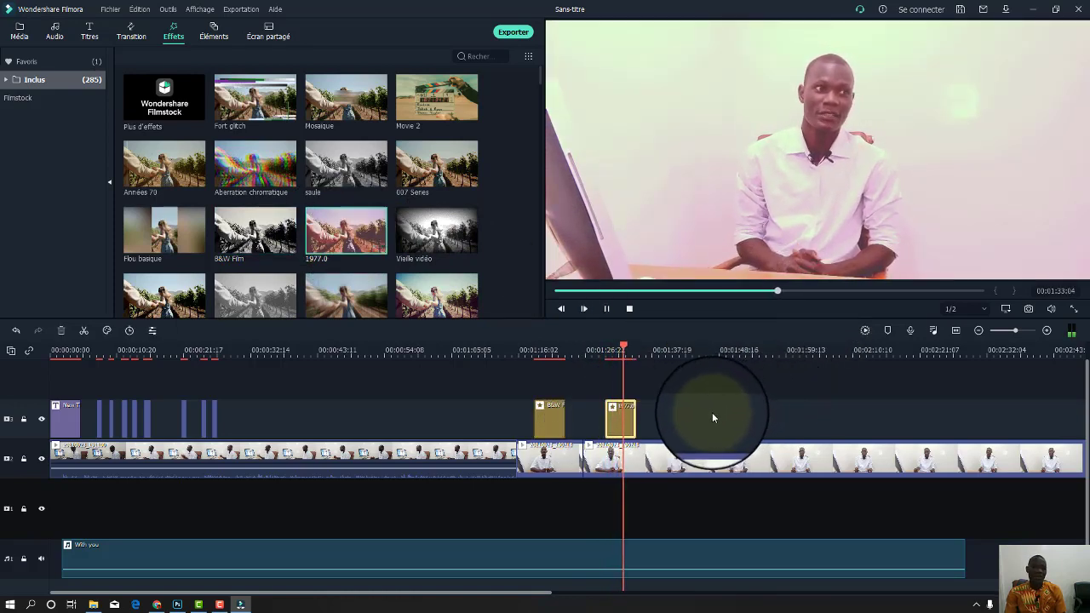
scroll(459, 247, down, 5)
scroll(461, 251, down, 6)
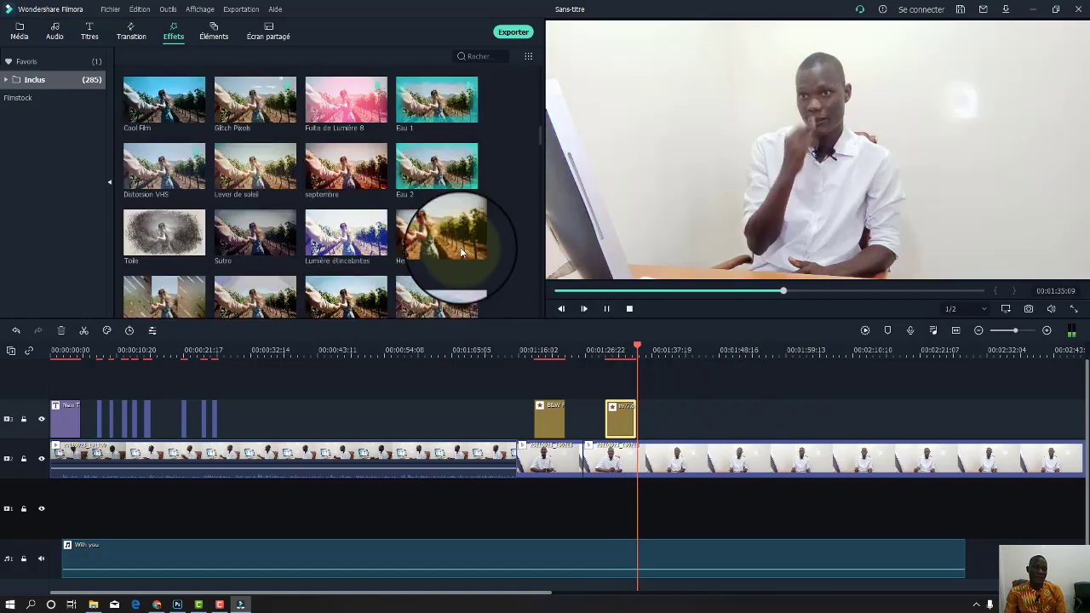
scroll(460, 252, down, 8)
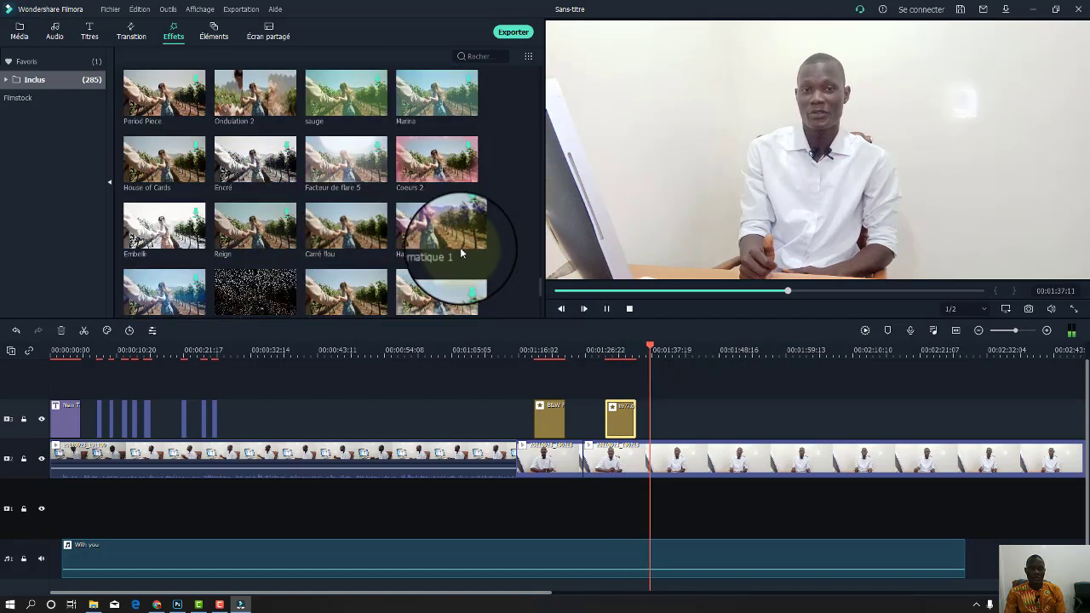
scroll(460, 251, up, 7)
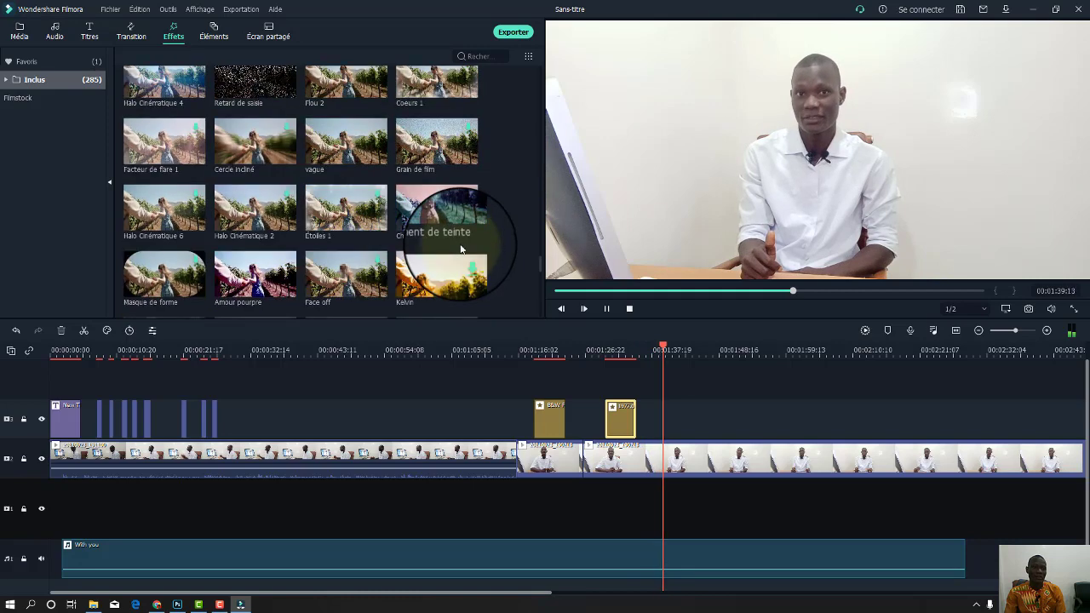
key(space)
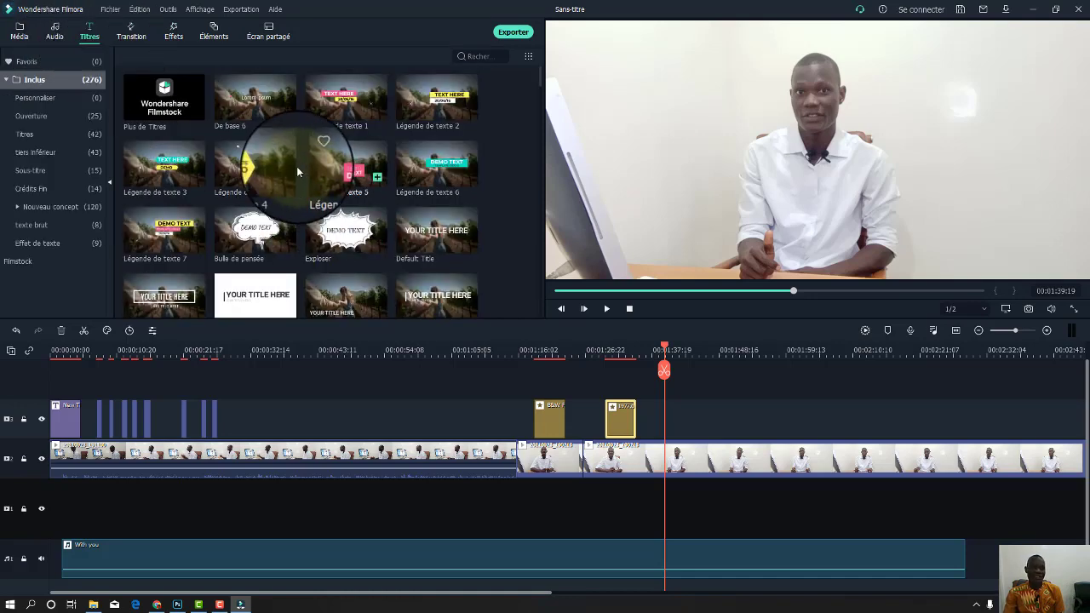
Add the Titre 29 'Lorem Ipsum' title at the playhead near 01:39 and move it lower.
scroll(395, 234, up, 1)
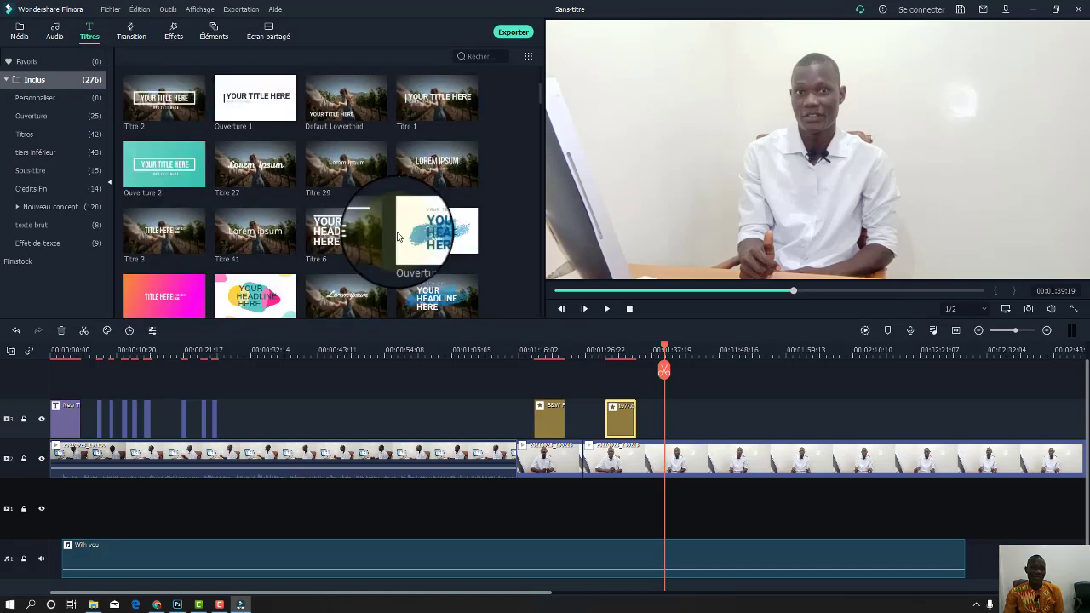
scroll(397, 233, down, 2)
scroll(397, 234, up, 3)
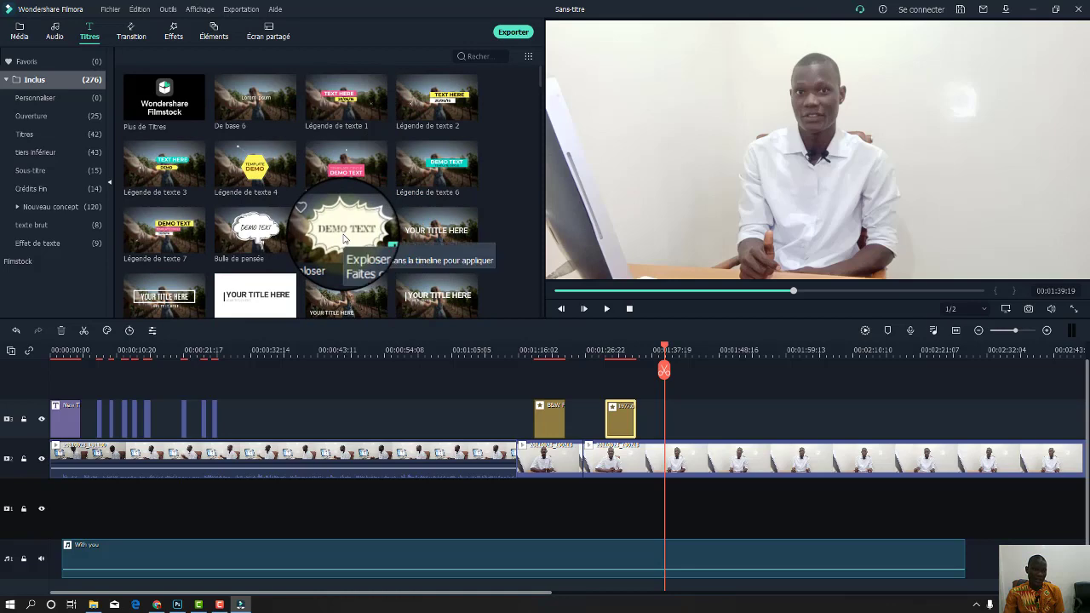
scroll(343, 239, down, 3)
scroll(386, 228, up, 3)
scroll(386, 229, down, 3)
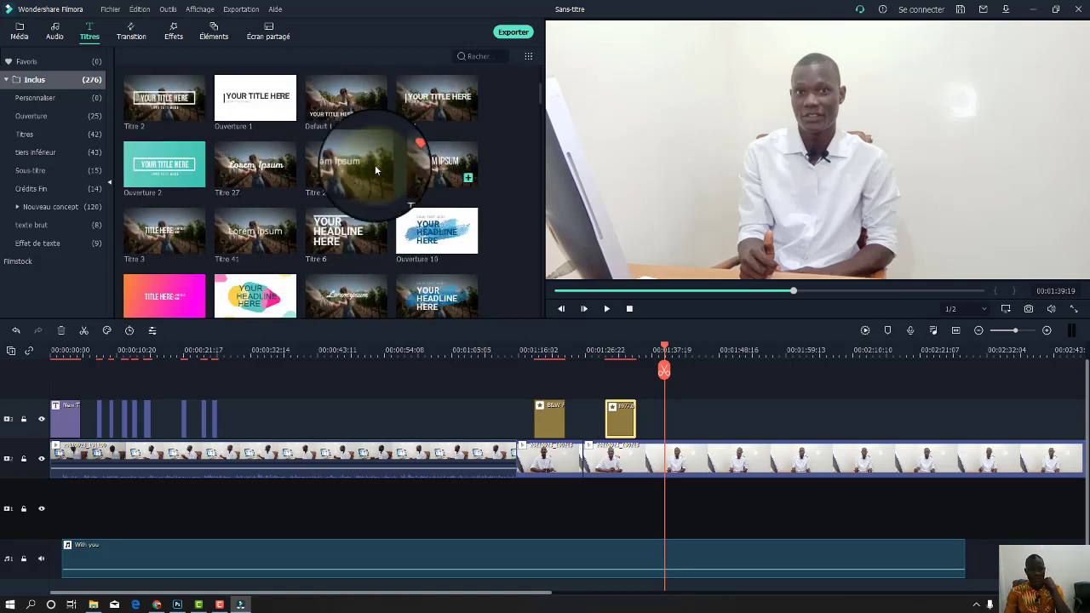
drag(375, 170, 678, 416)
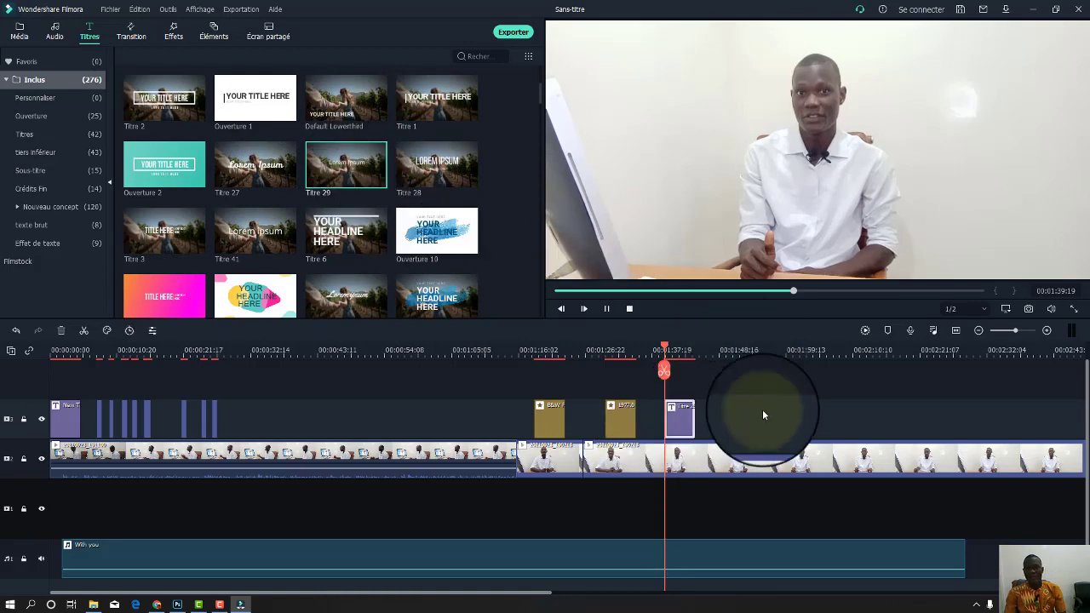
key(space)
key(space)
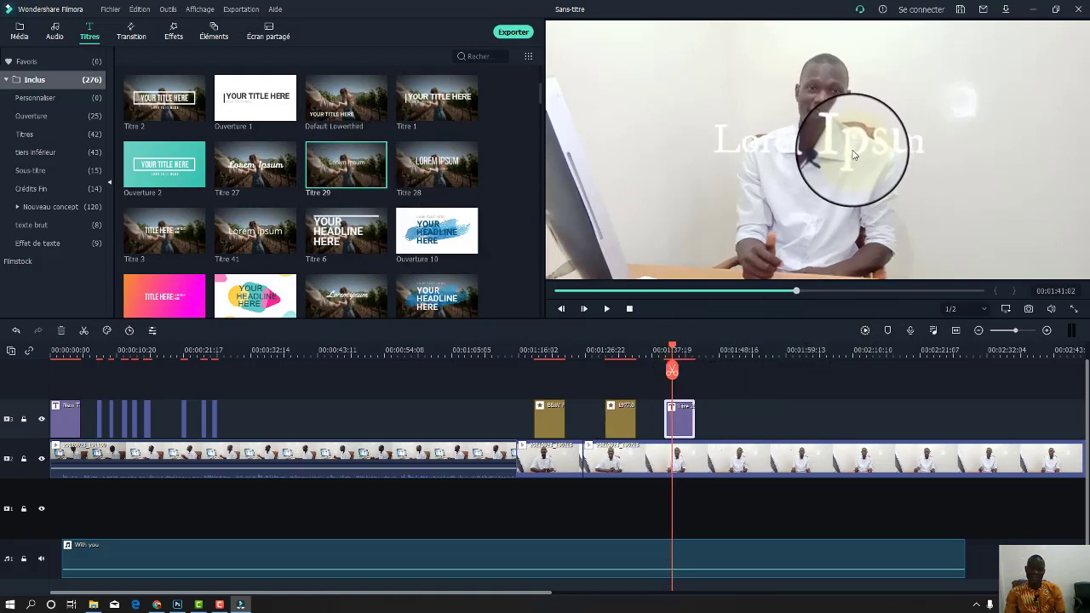
click(854, 156)
drag(834, 134, 842, 245)
Replace 'Lorem Ipsum' with the interviewee's name, surname first, and make the text dark red.
double_click(816, 243)
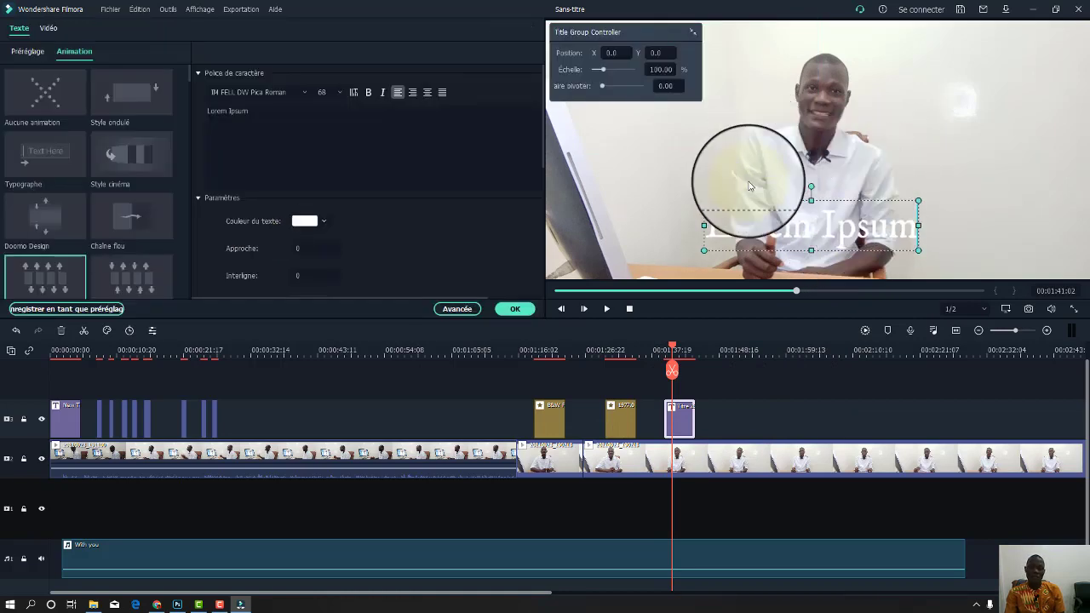
drag(282, 112, 169, 111)
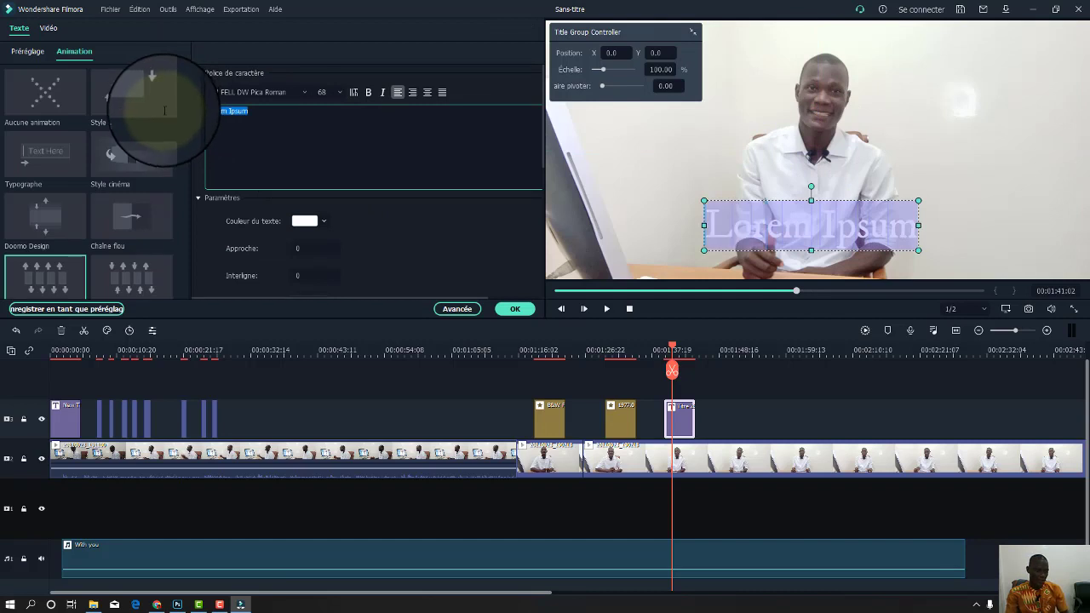
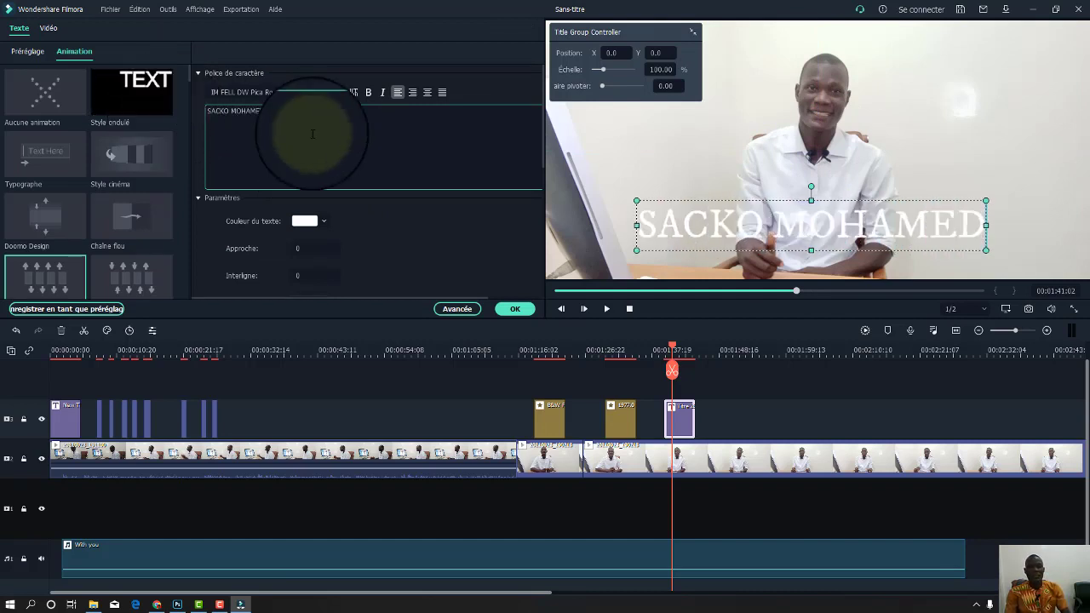
click(325, 223)
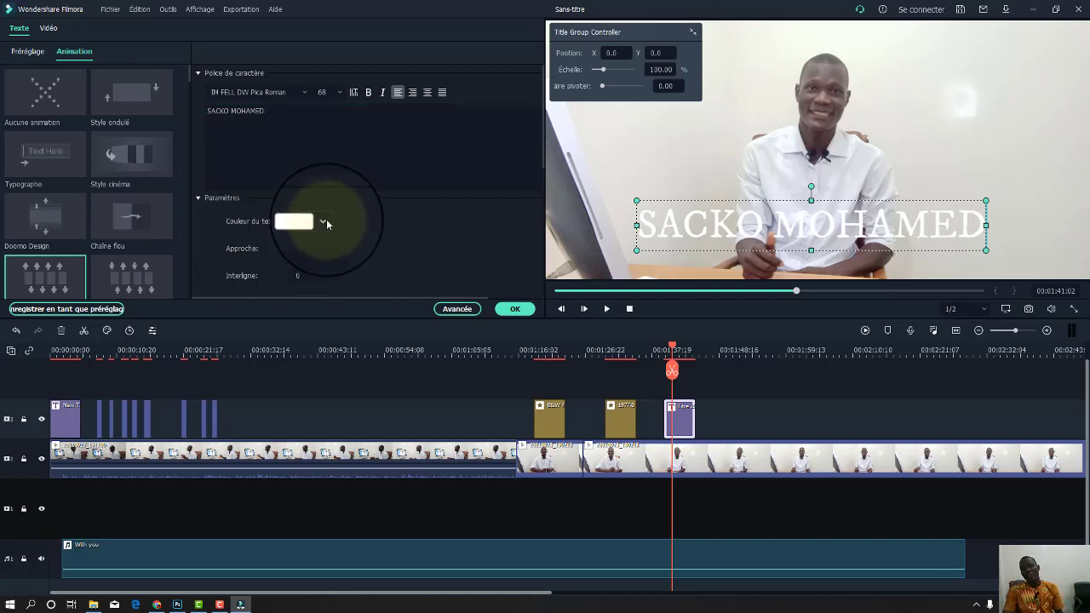
click(326, 220)
click(328, 277)
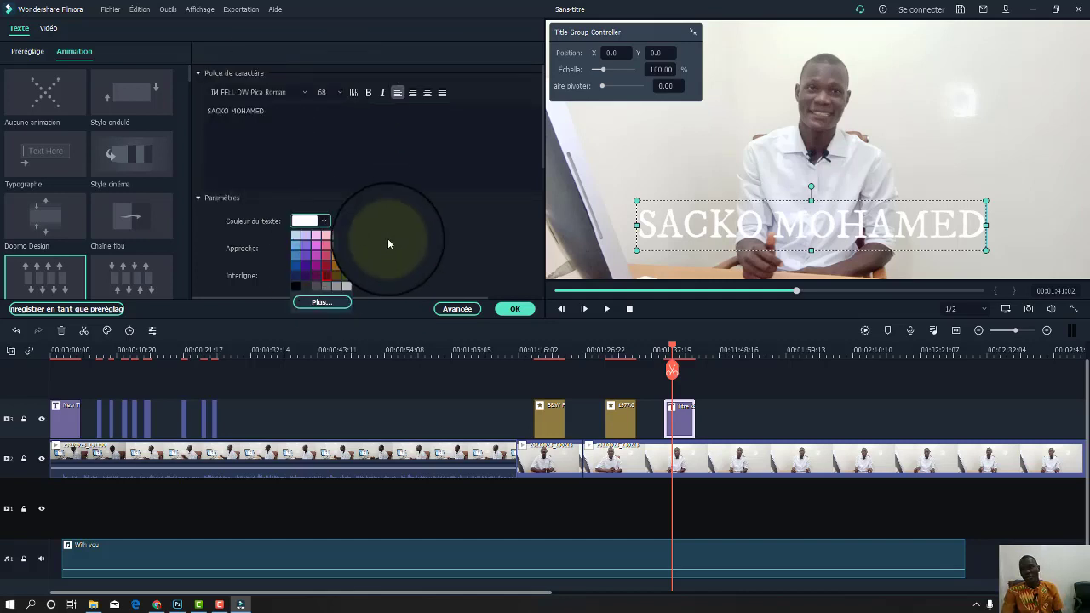
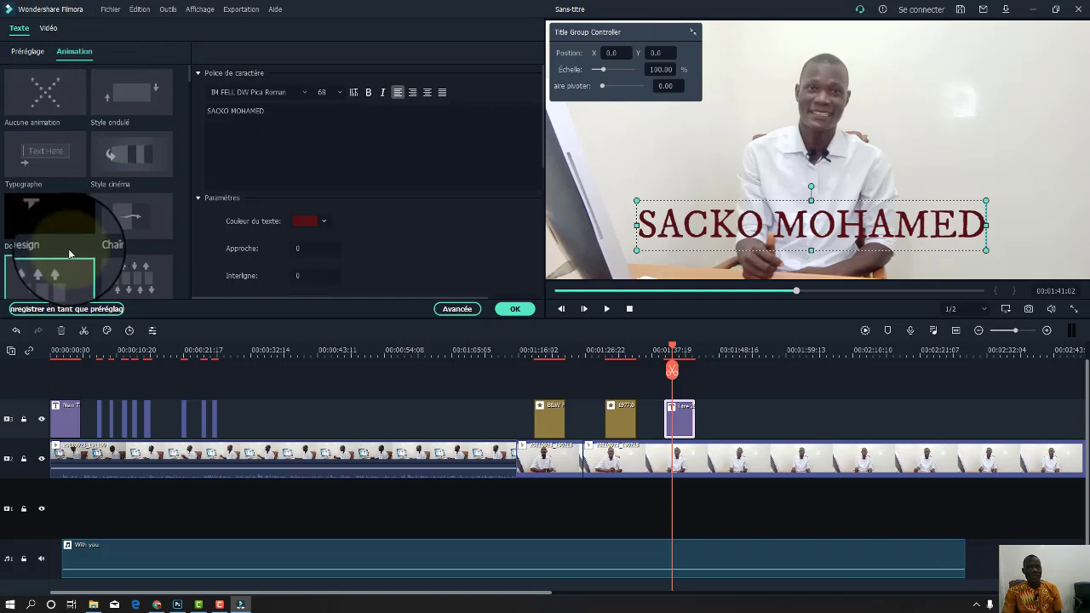
Confirm the name title settings and replay the title to check it.
scroll(69, 253, down, 8)
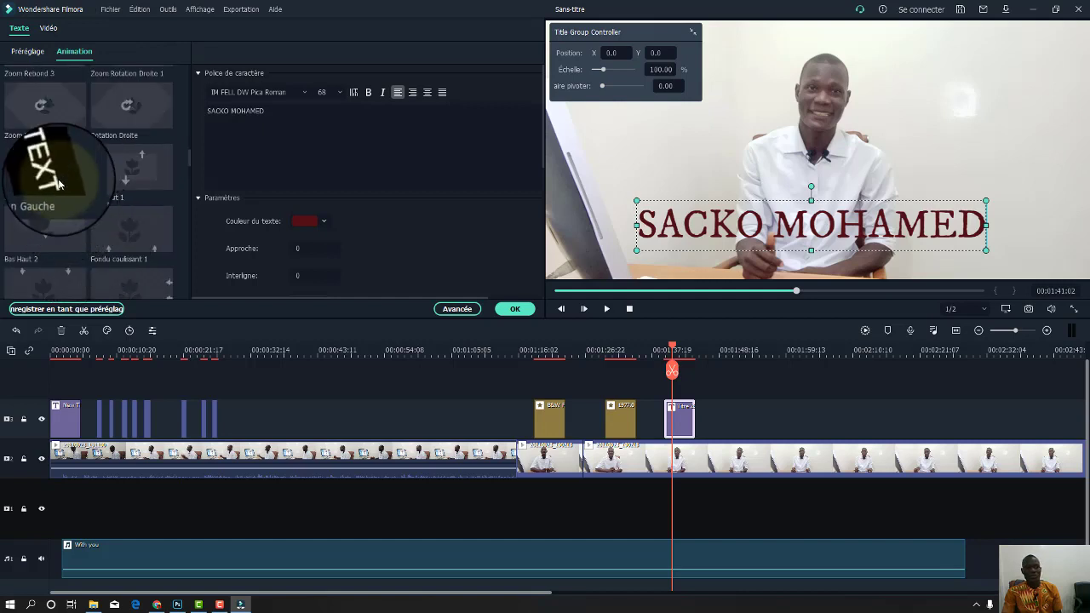
scroll(58, 182, down, 5)
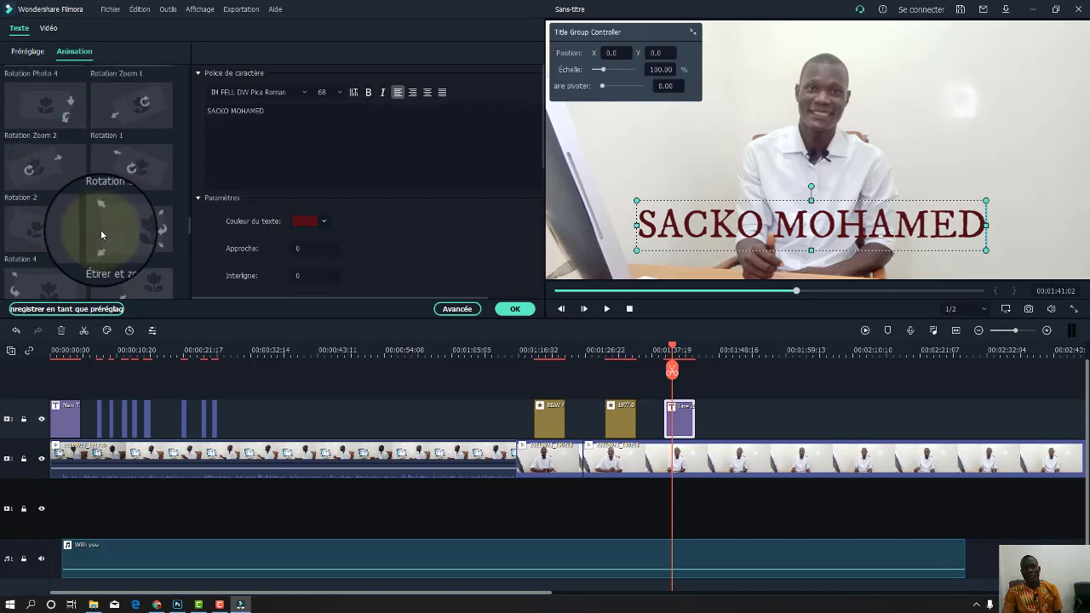
click(511, 312)
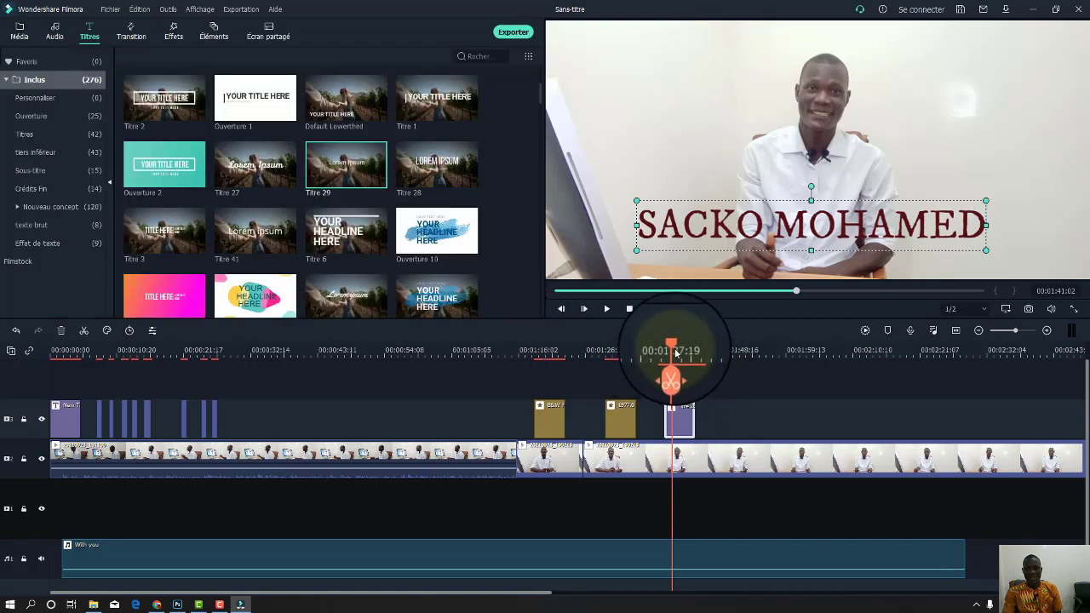
drag(669, 348, 661, 352)
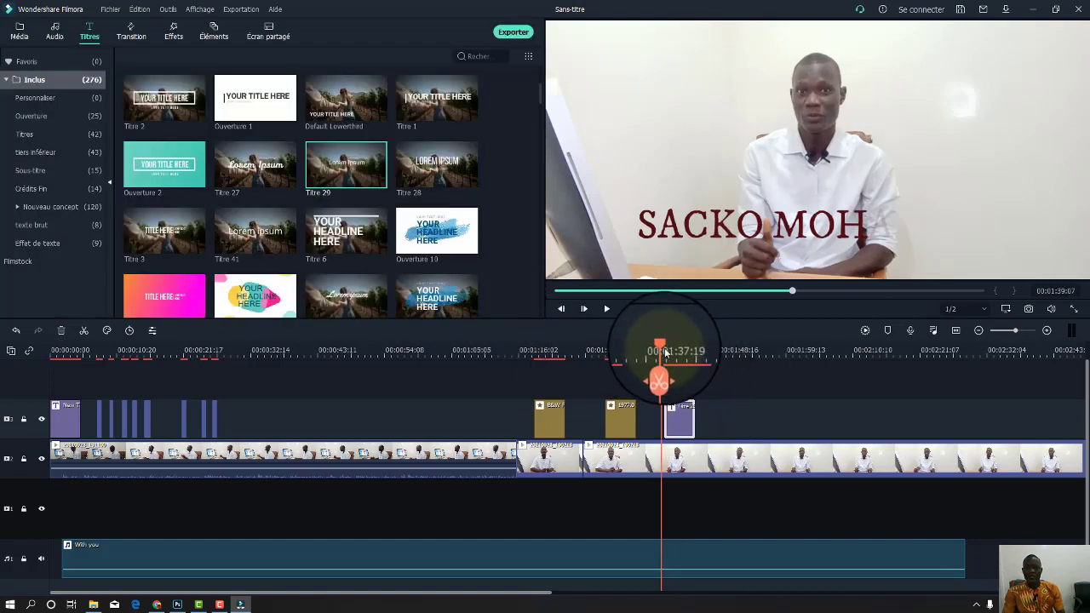
key(space)
click(670, 352)
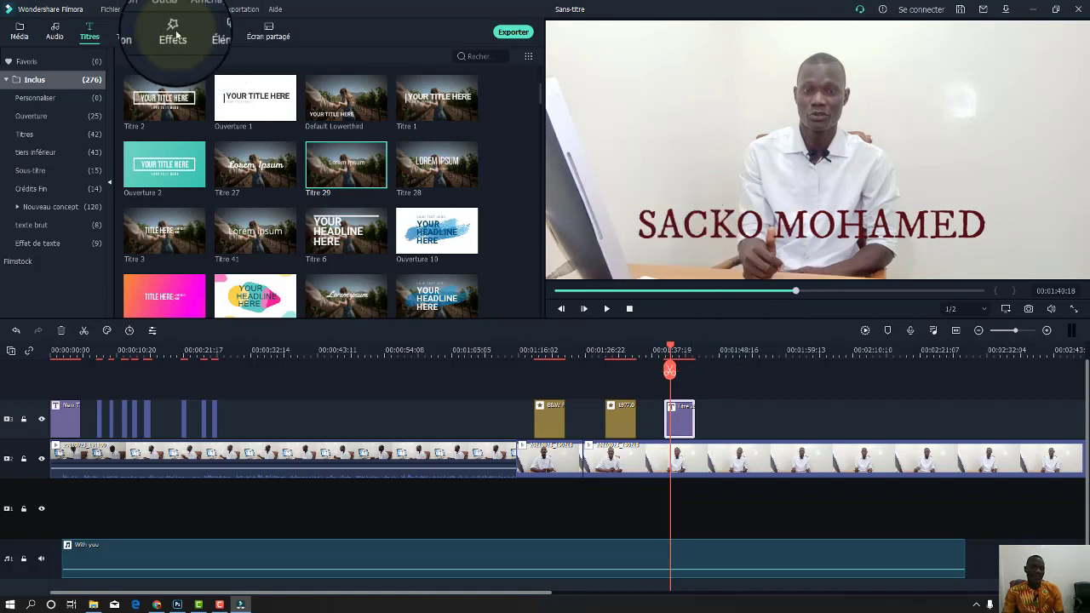
Apply the Plain Shape 24 and Plain Shape 25 transitions to the name title clip and preview them.
click(130, 32)
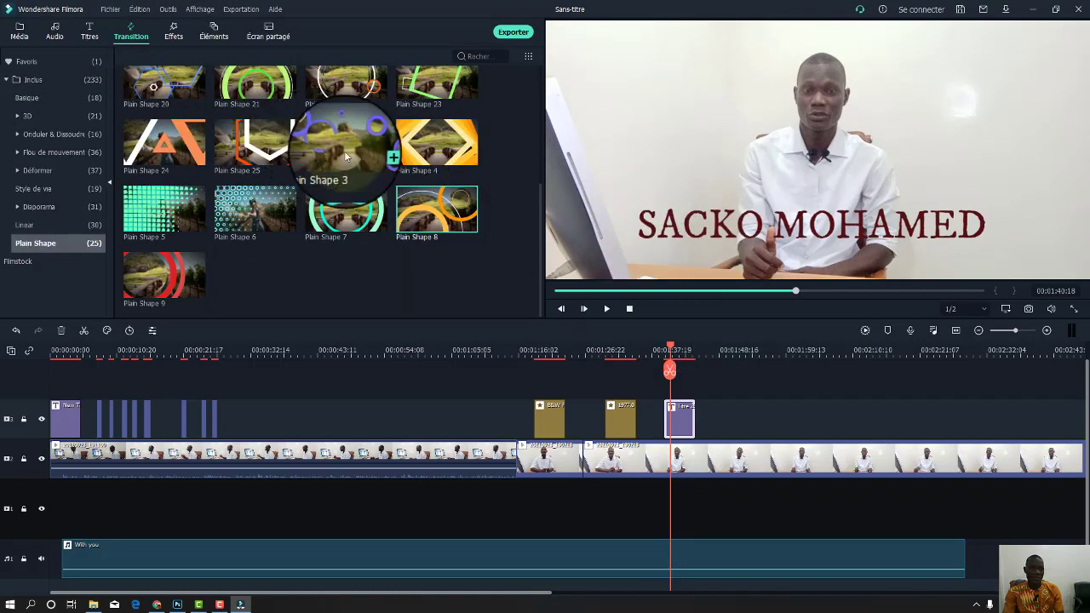
drag(169, 137, 627, 386)
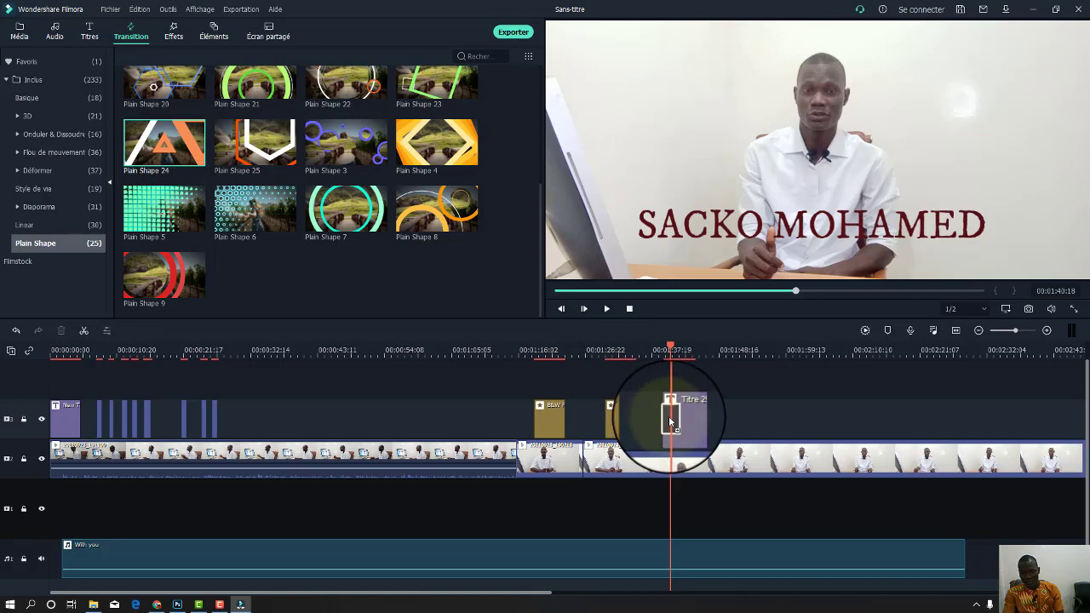
drag(669, 416, 669, 417)
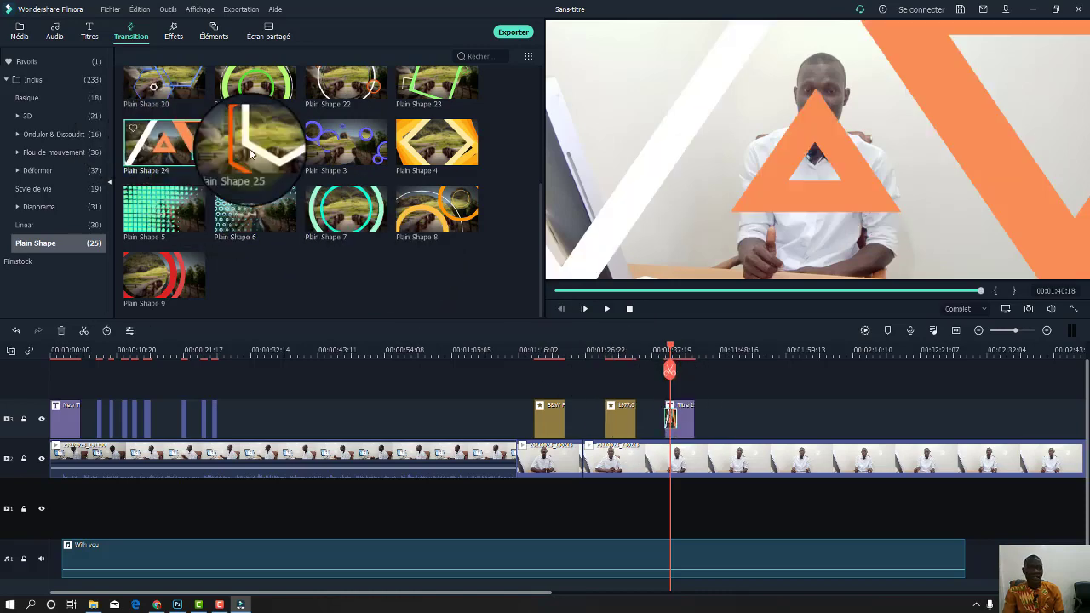
click(257, 151)
drag(260, 147, 689, 408)
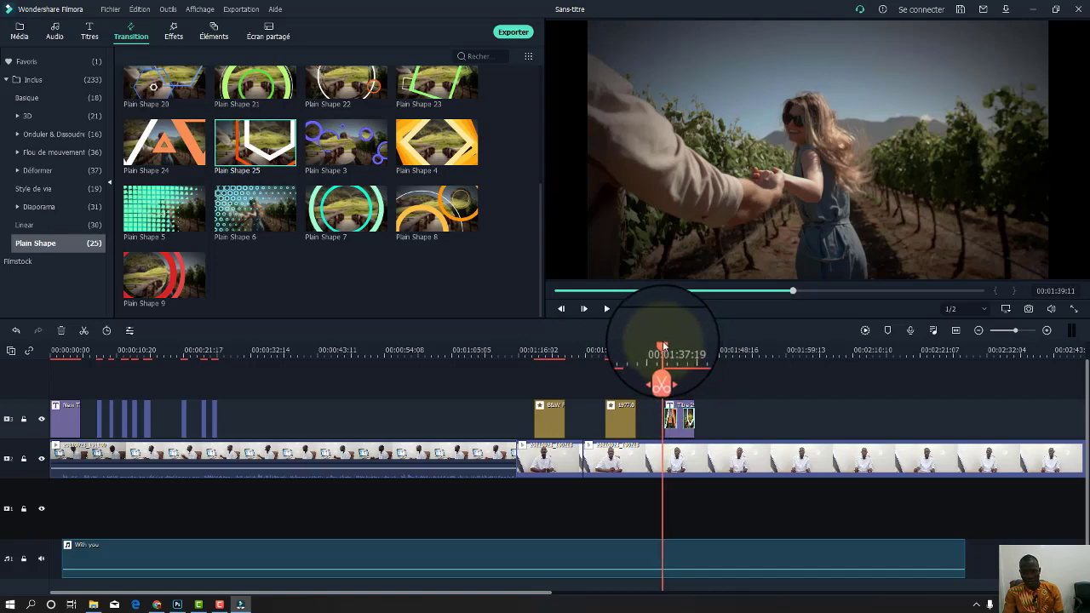
key(space)
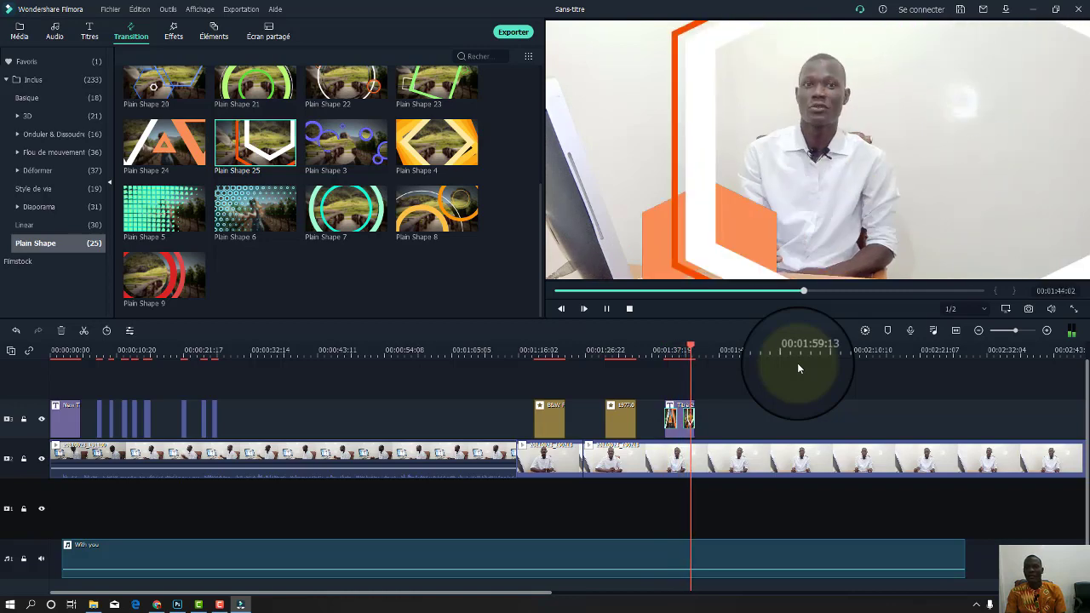
key(space)
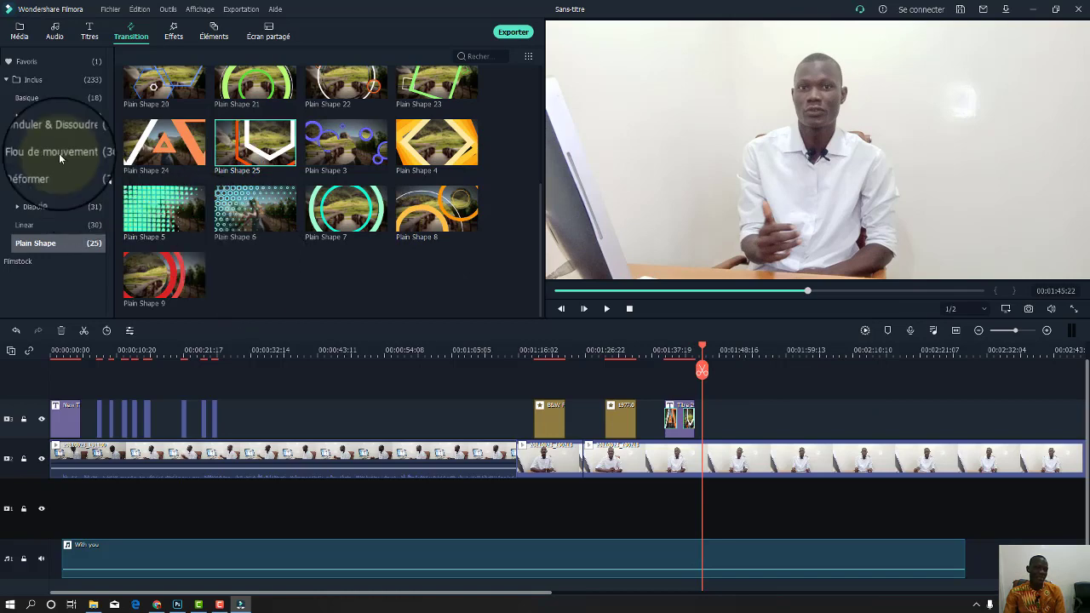
Look through the effects, project media and music libraries.
click(169, 37)
click(20, 35)
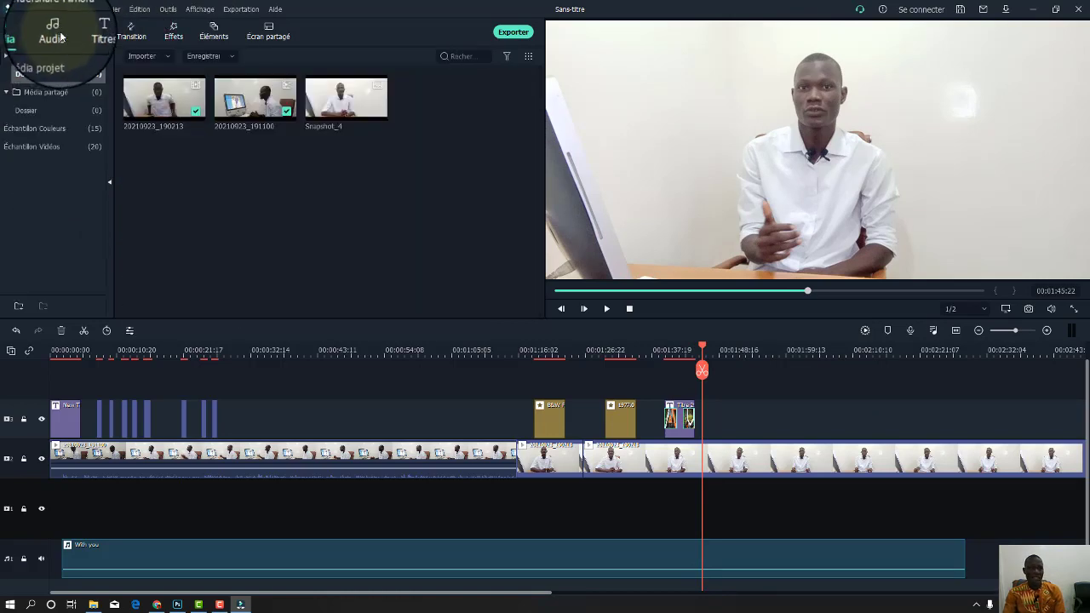
click(61, 35)
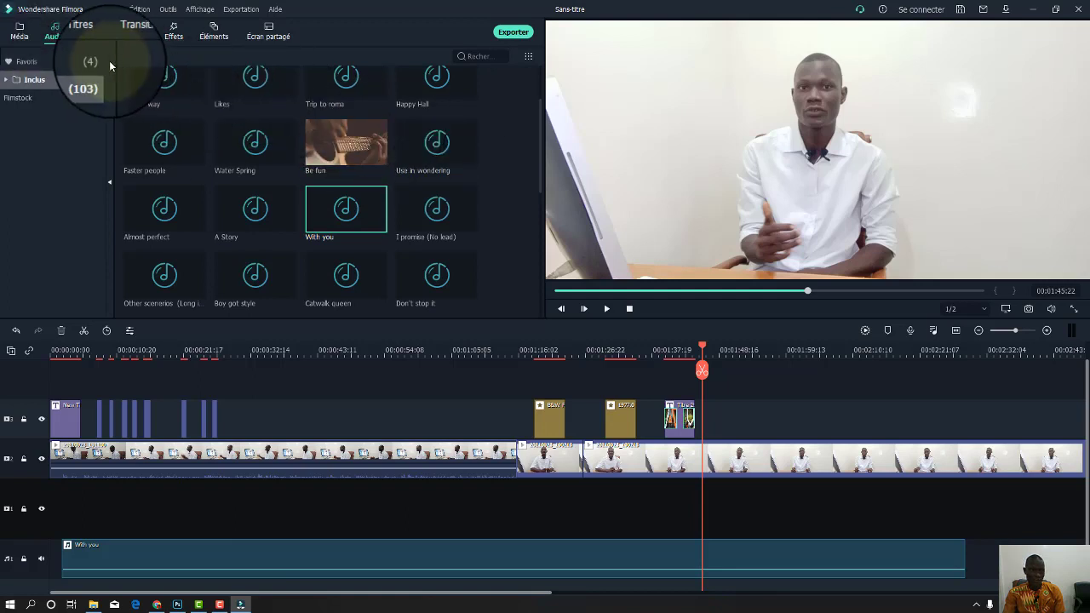
click(20, 32)
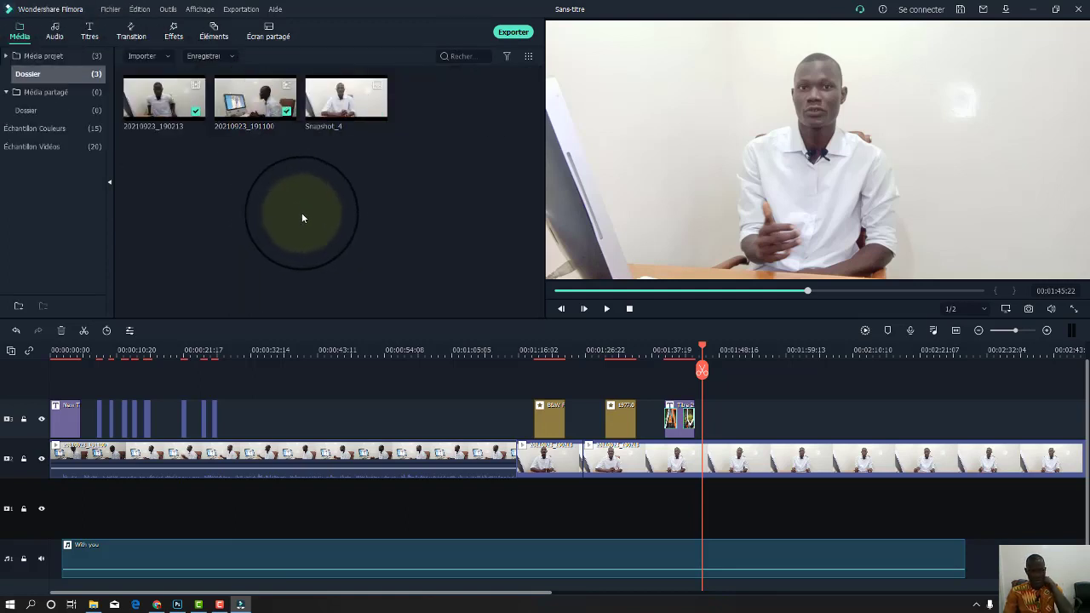
click(55, 36)
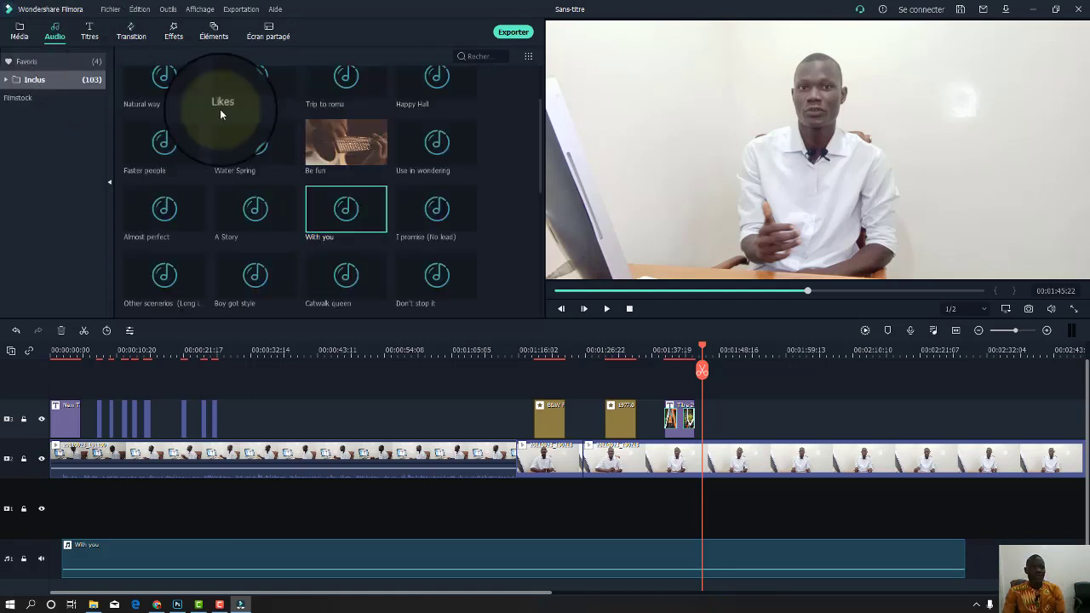
Zoom out the timeline, select all clips and place the Ouverture 1 title at the very start.
click(105, 40)
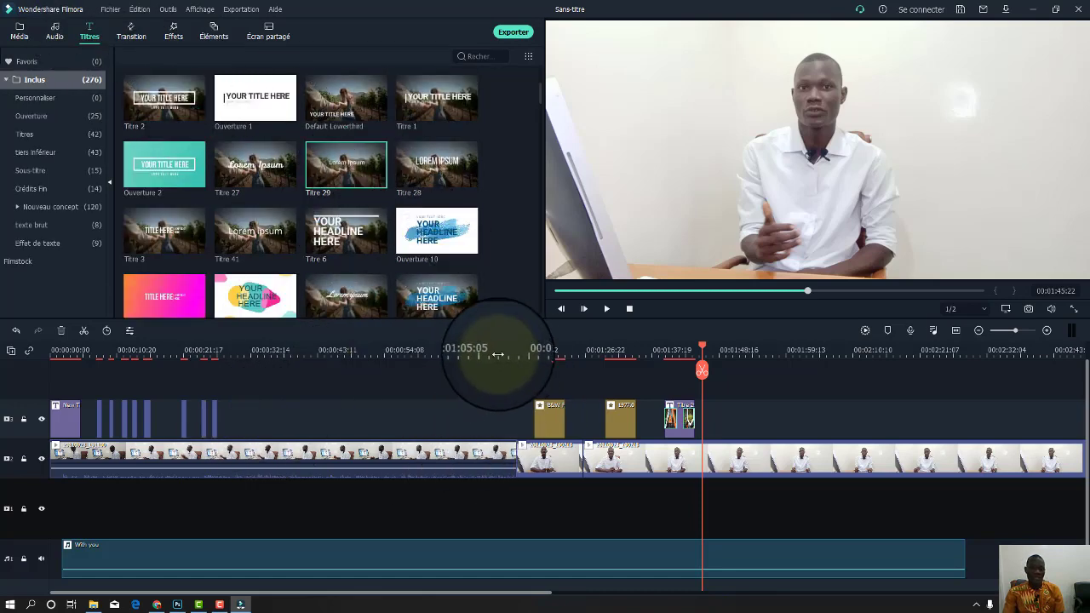
drag(516, 349, 214, 371)
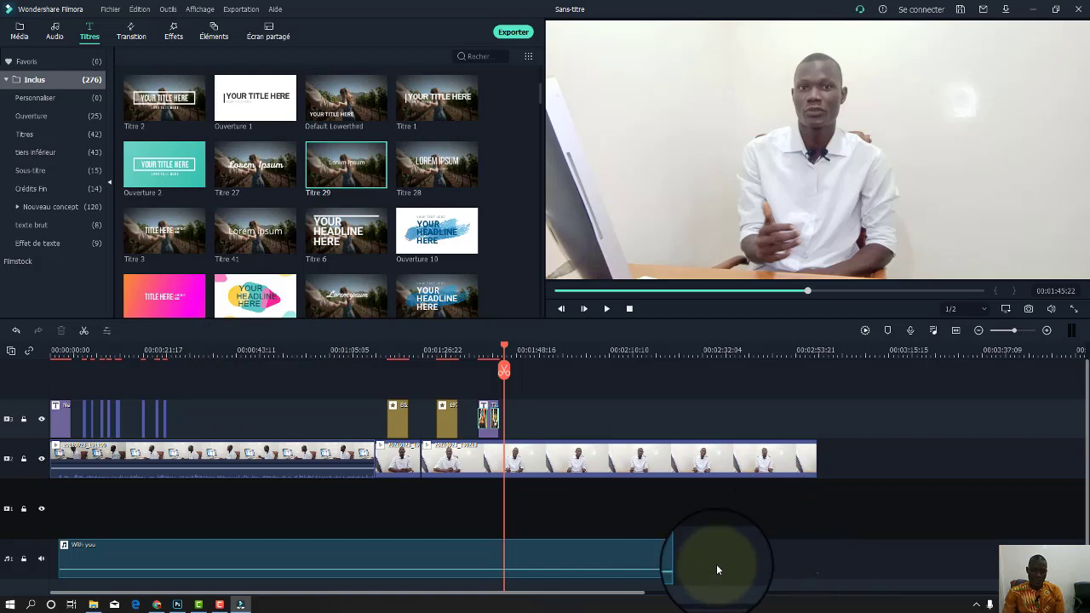
drag(716, 567, 92, 415)
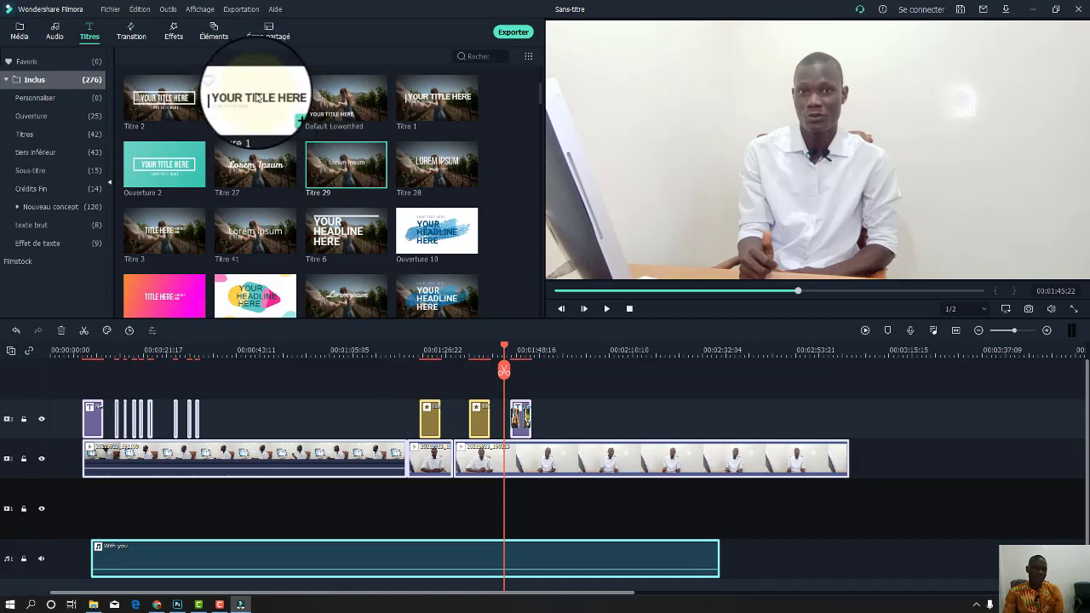
drag(257, 98, 39, 420)
drag(504, 349, 0, 329)
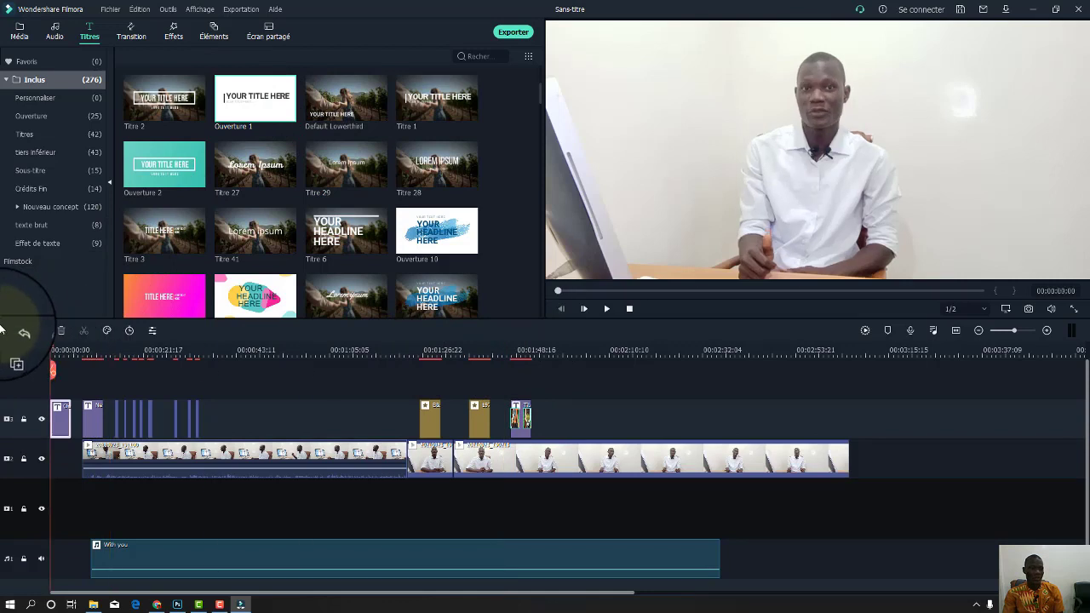
Change the opening title's main text to BIENVENUE and shift it left beside the vertical bar.
key(space)
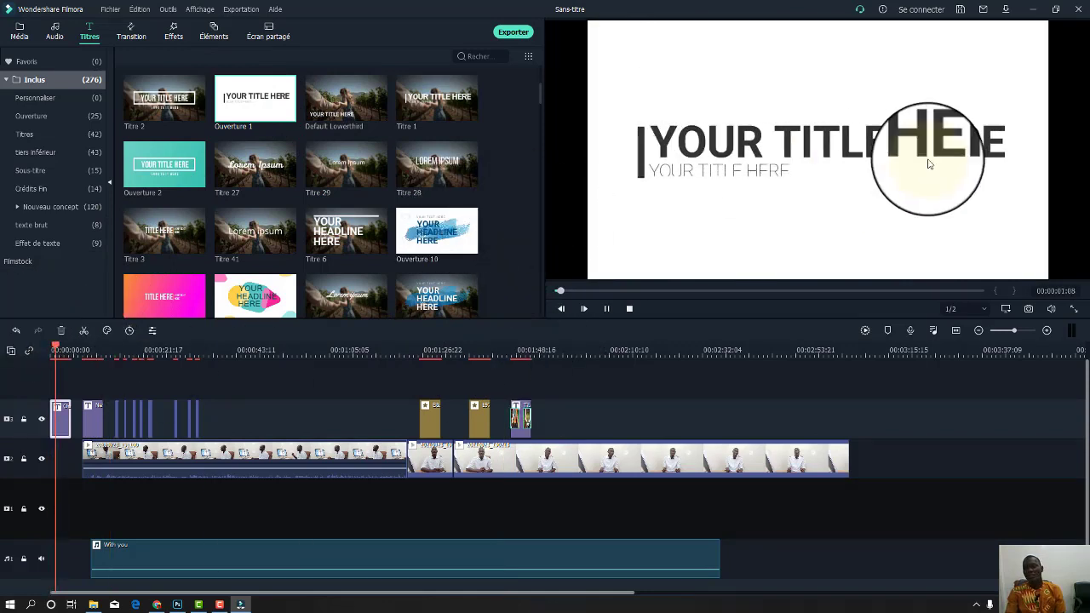
key(space)
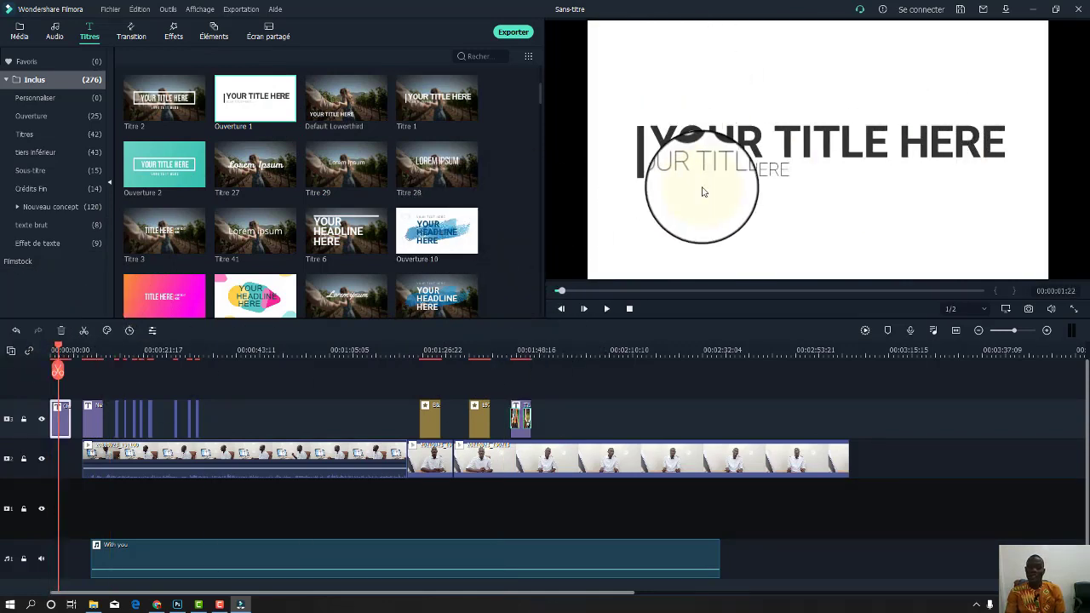
double_click(808, 149)
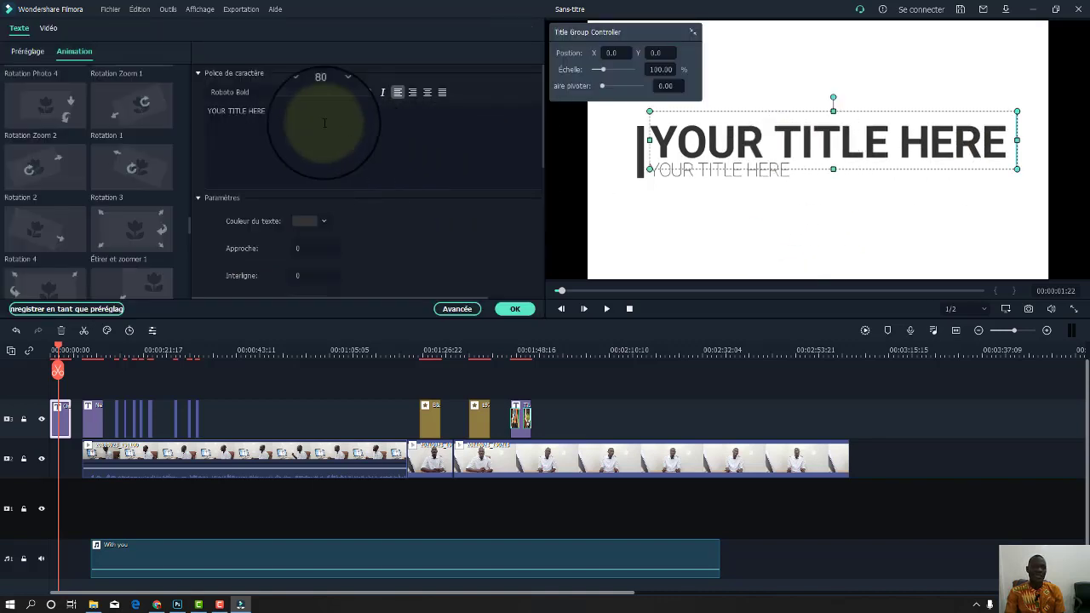
click(302, 114)
key(ctrl+a)
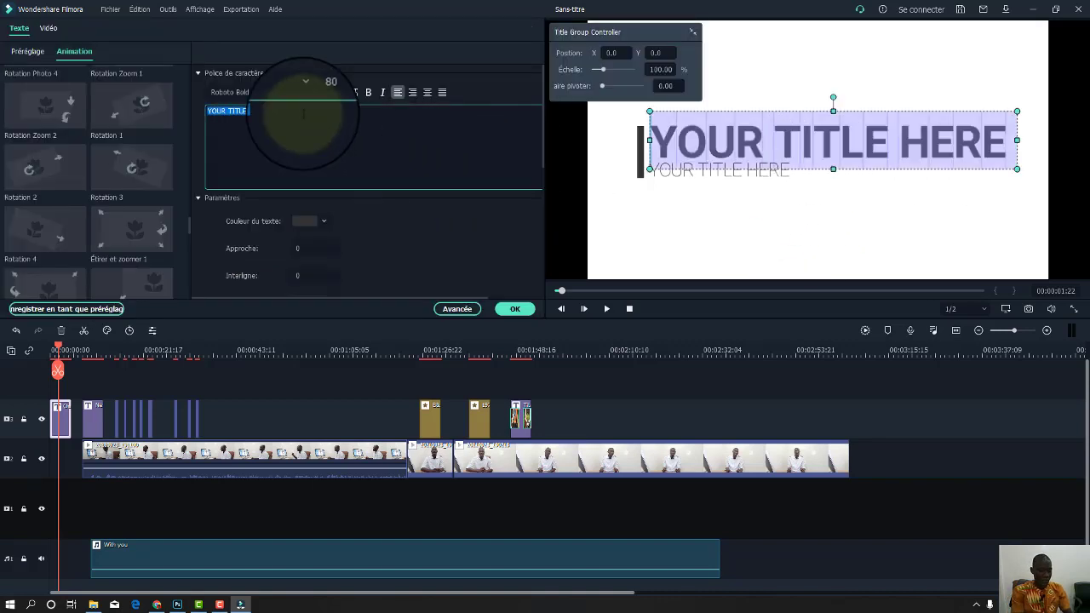
text(BIENVE)
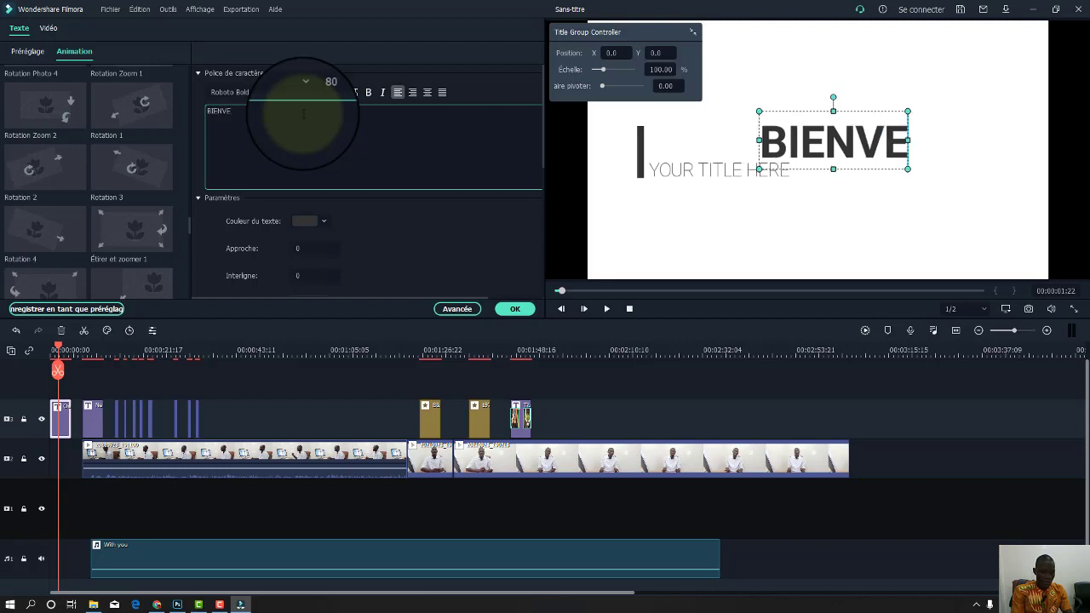
text(NUE)
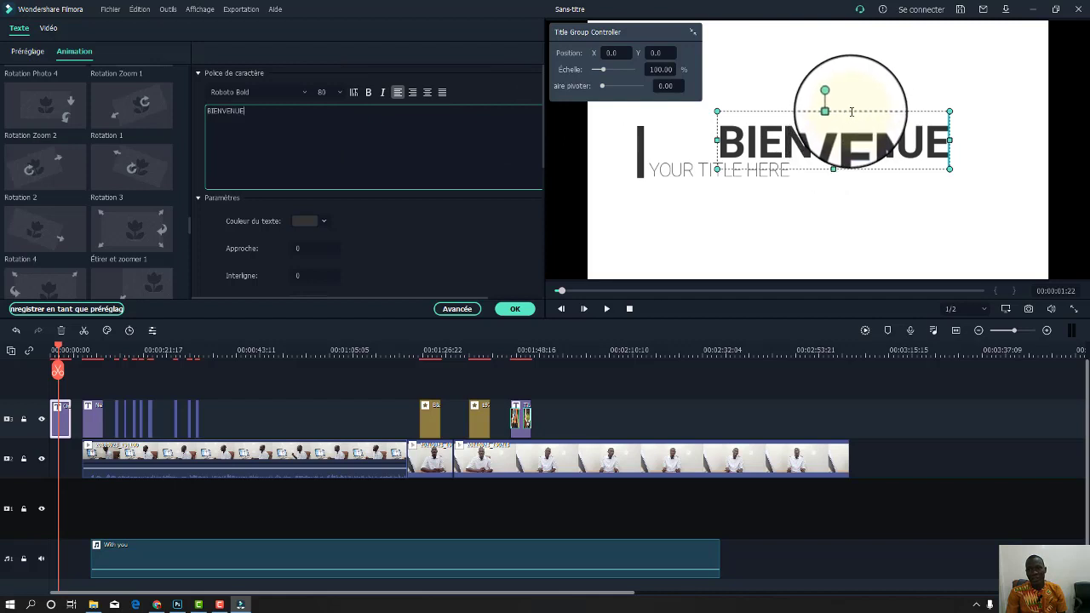
drag(851, 111, 788, 110)
click(515, 308)
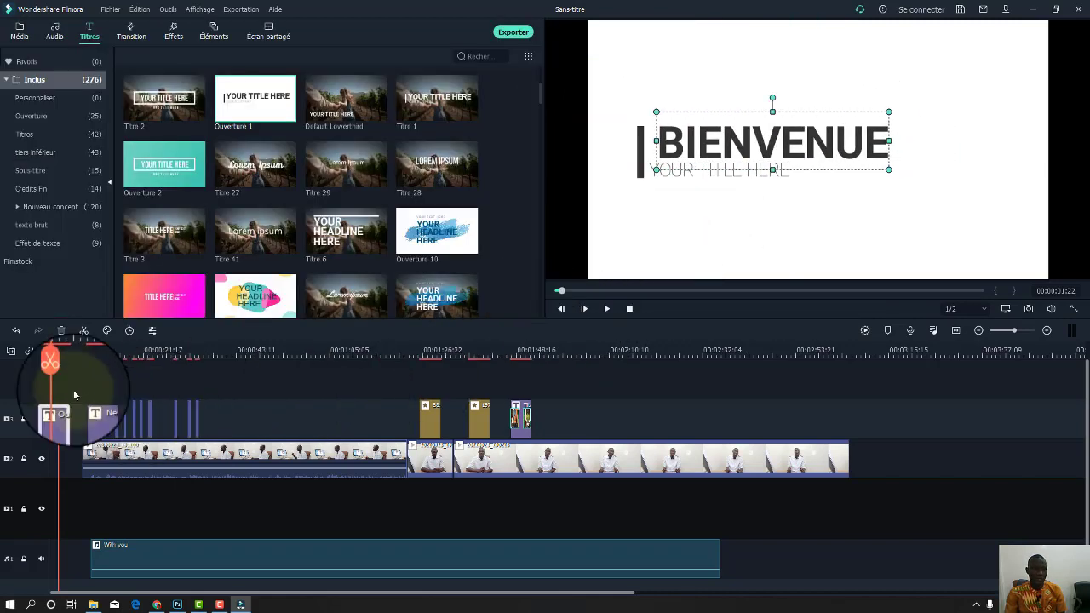
Replay the opening BIENVENUE title and select its YOUR TITLE HERE subtitle line.
drag(59, 349, 26, 349)
key(space)
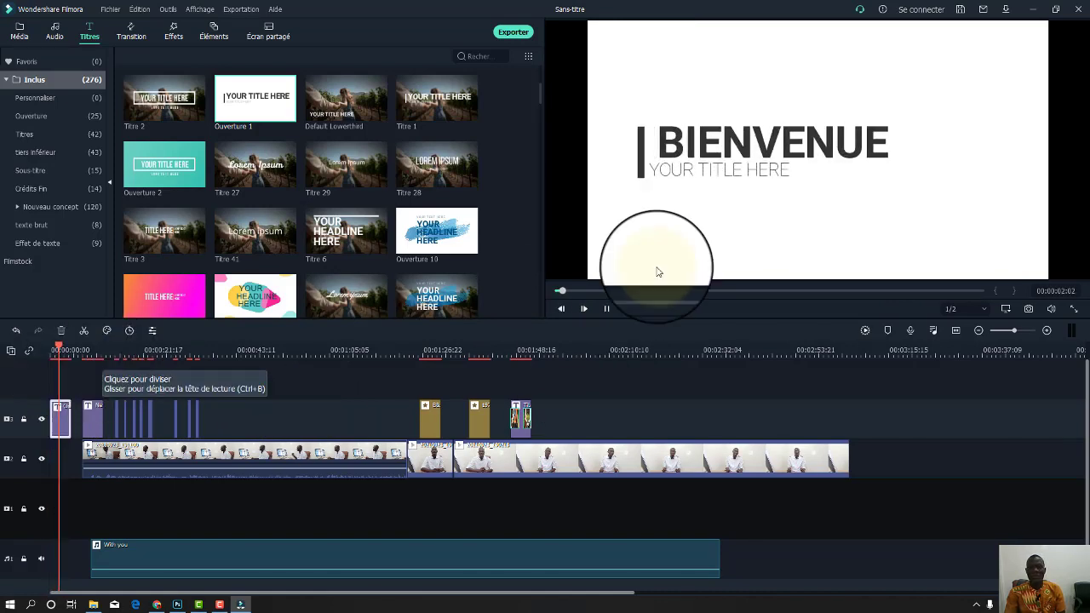
key(space)
click(706, 175)
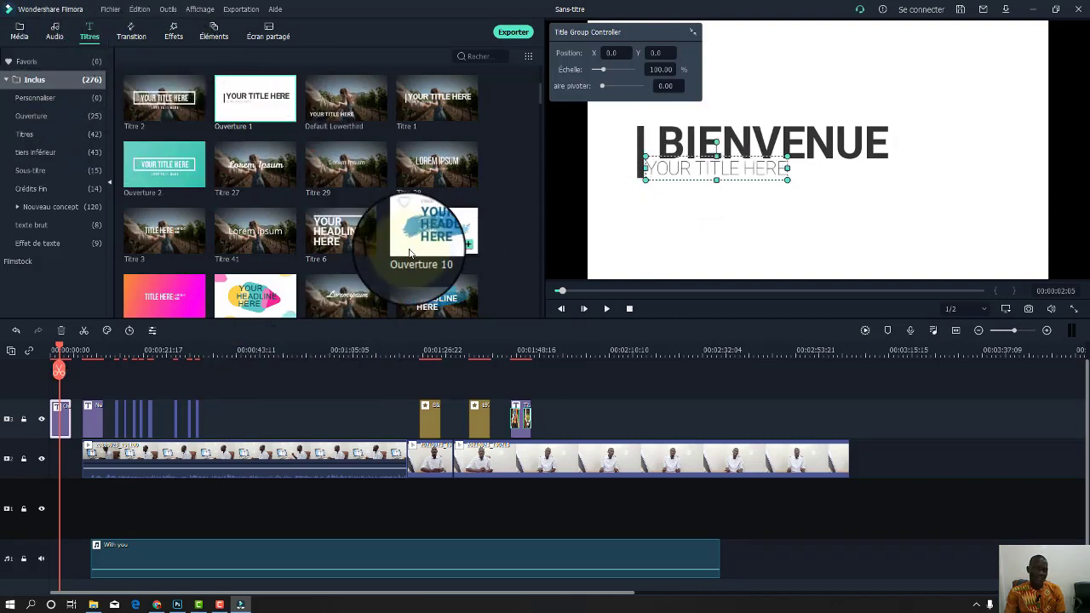
Replace the BIENVENUE title with the Ouverture 11 'YOUR HEADLINE HERE' title and preview it.
click(67, 413)
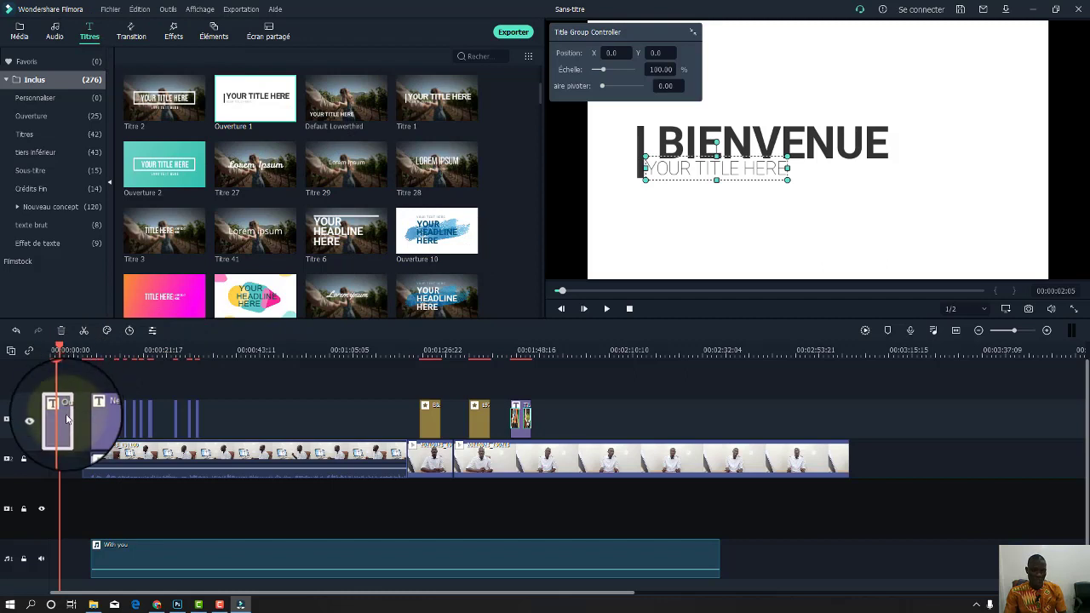
key(Delete)
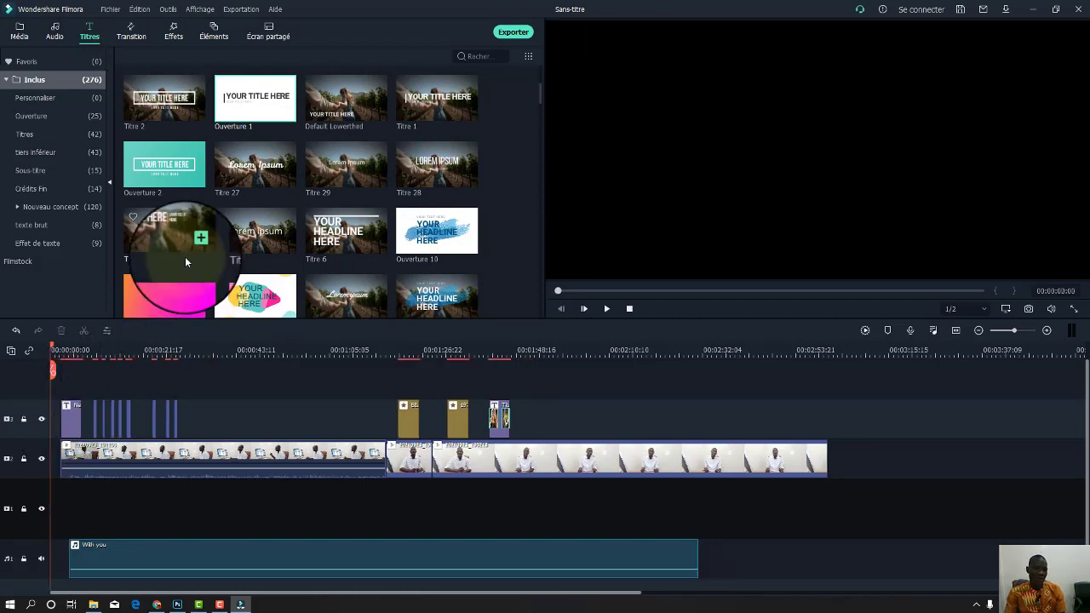
scroll(344, 219, down, 3)
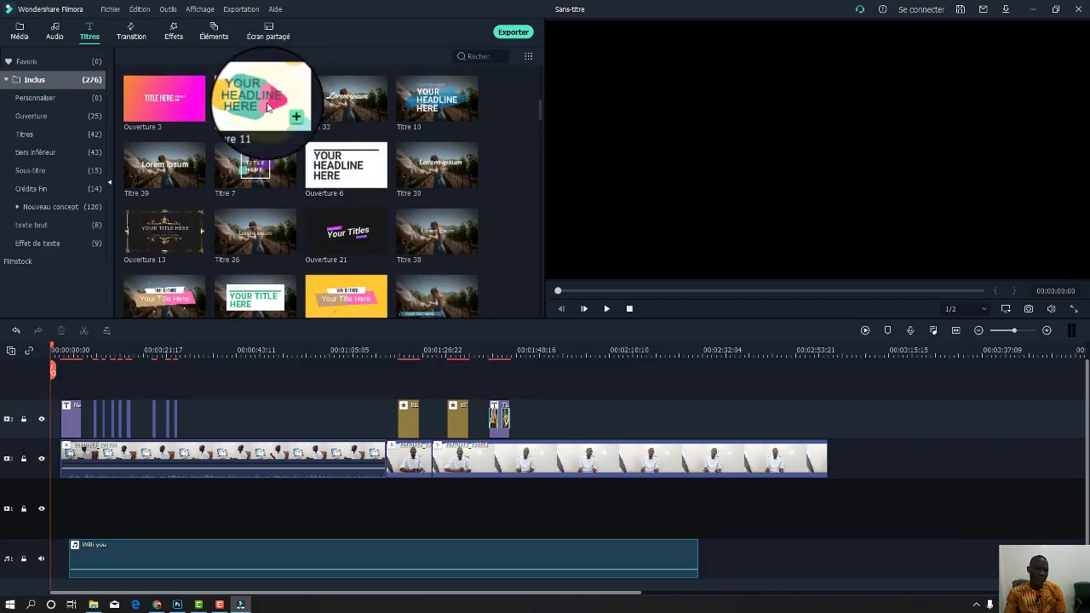
drag(168, 174, 46, 394)
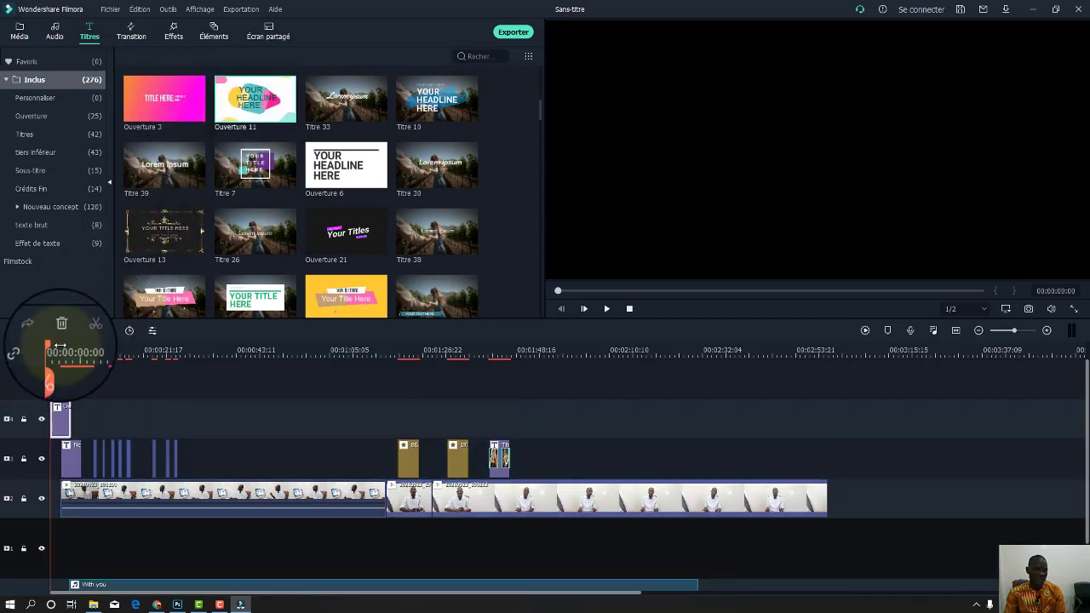
key(space)
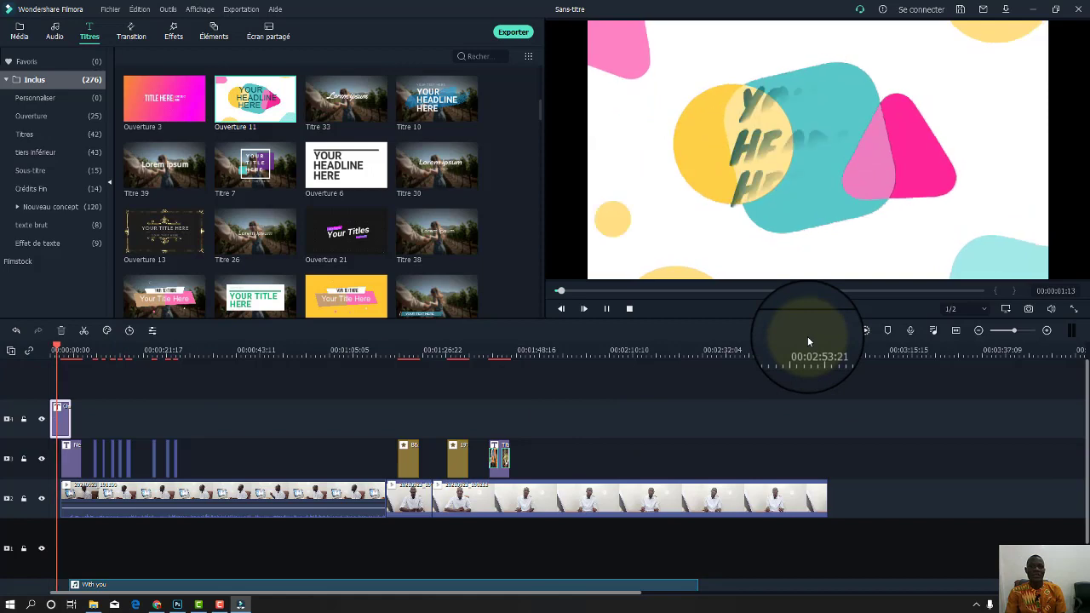
key(space)
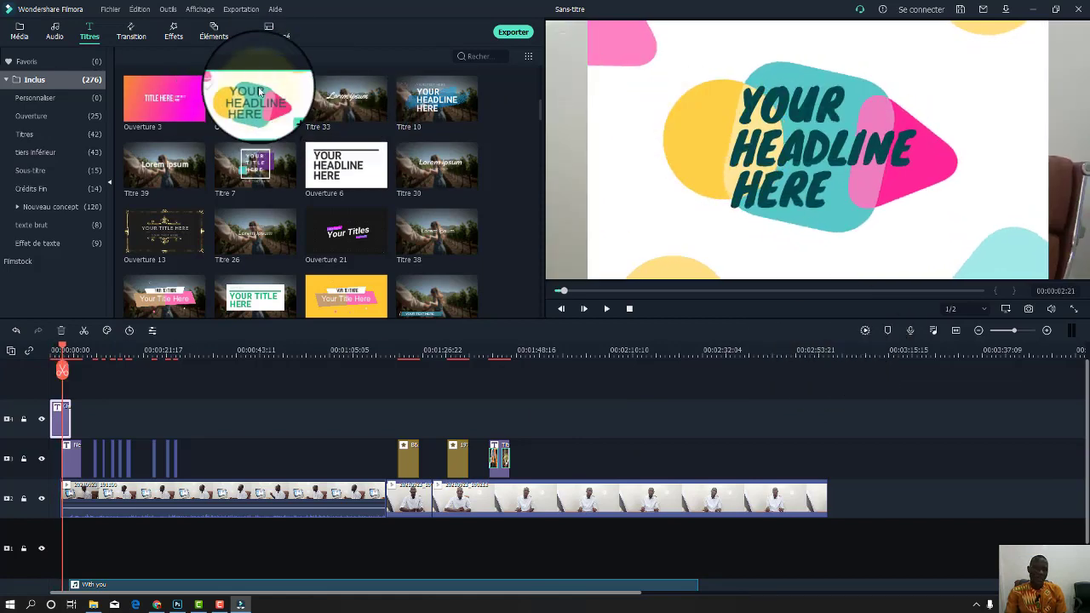
scroll(338, 235, down, 5)
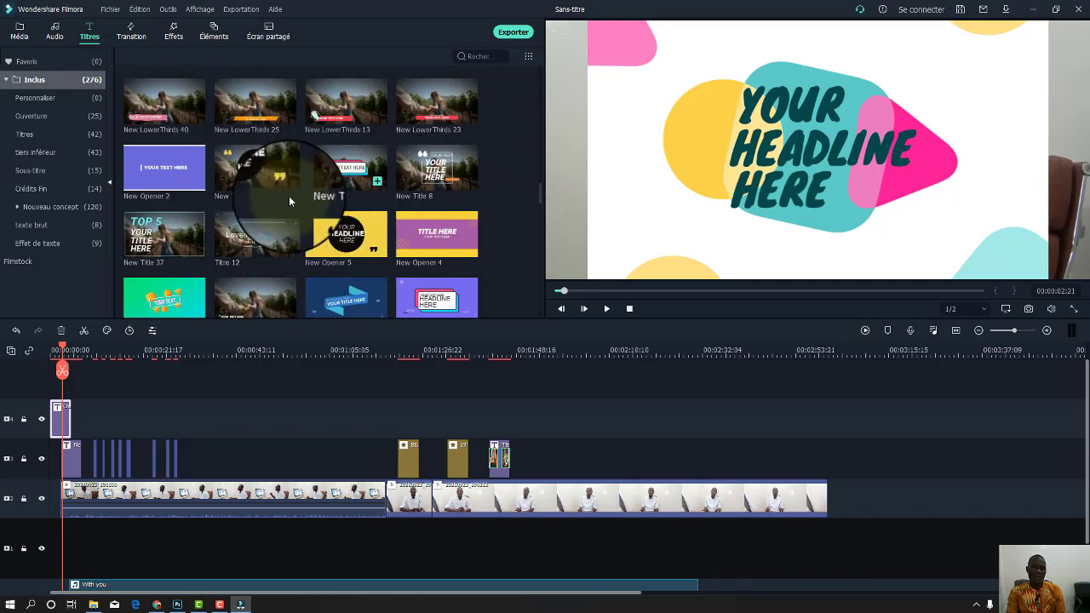
Browse the media, audio and title libraries.
scroll(411, 212, down, 8)
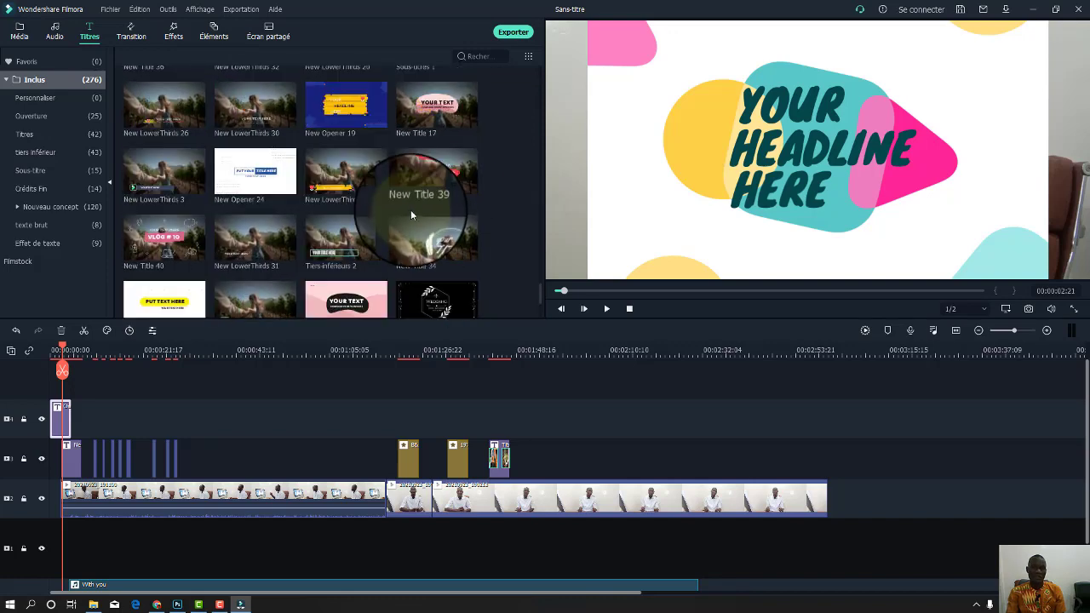
scroll(410, 211, up, 3)
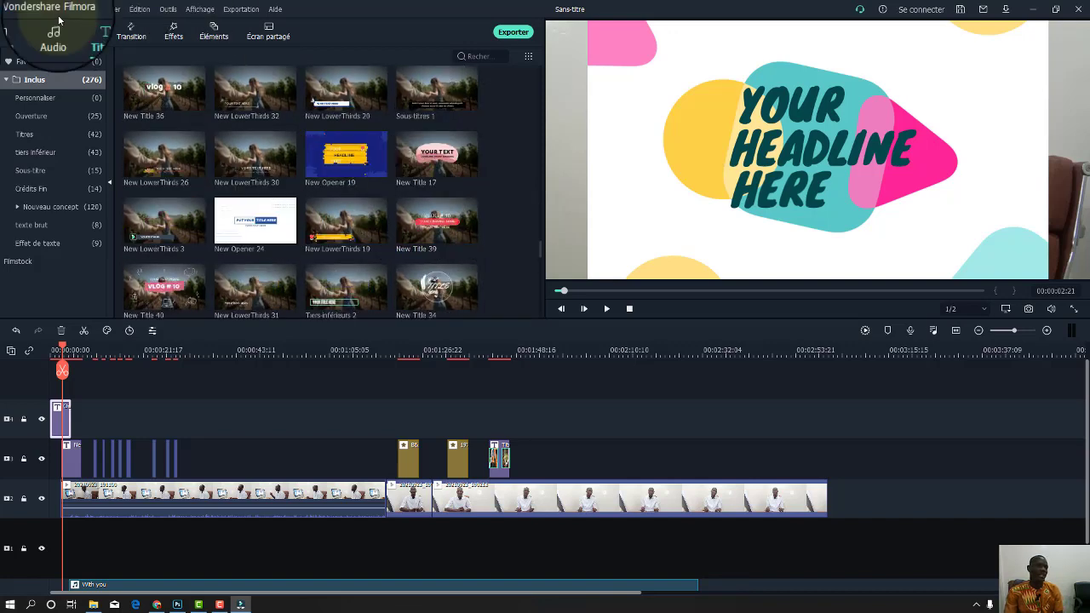
click(25, 40)
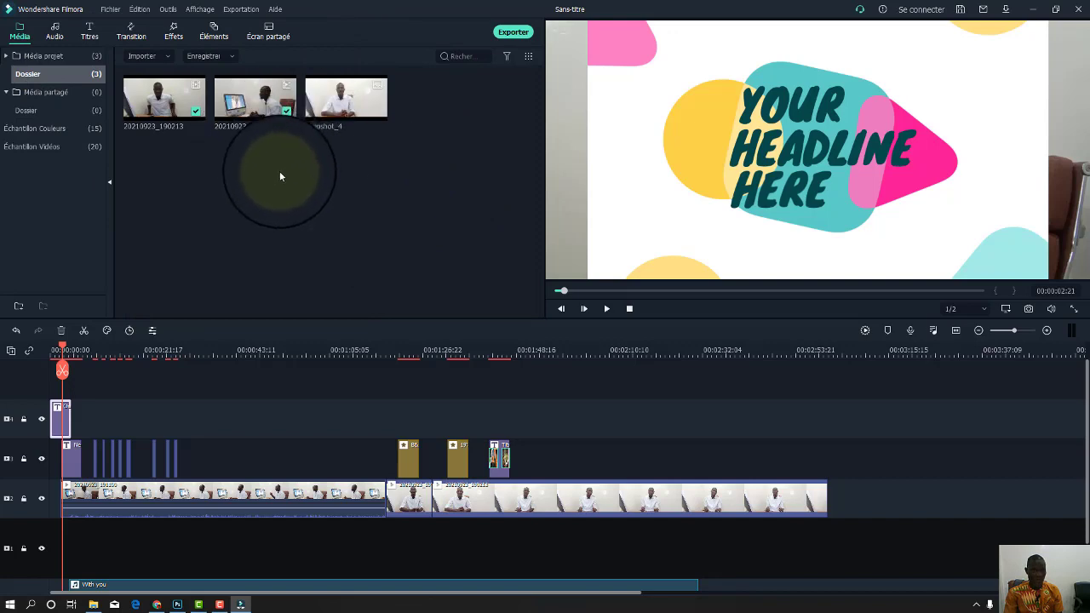
click(55, 34)
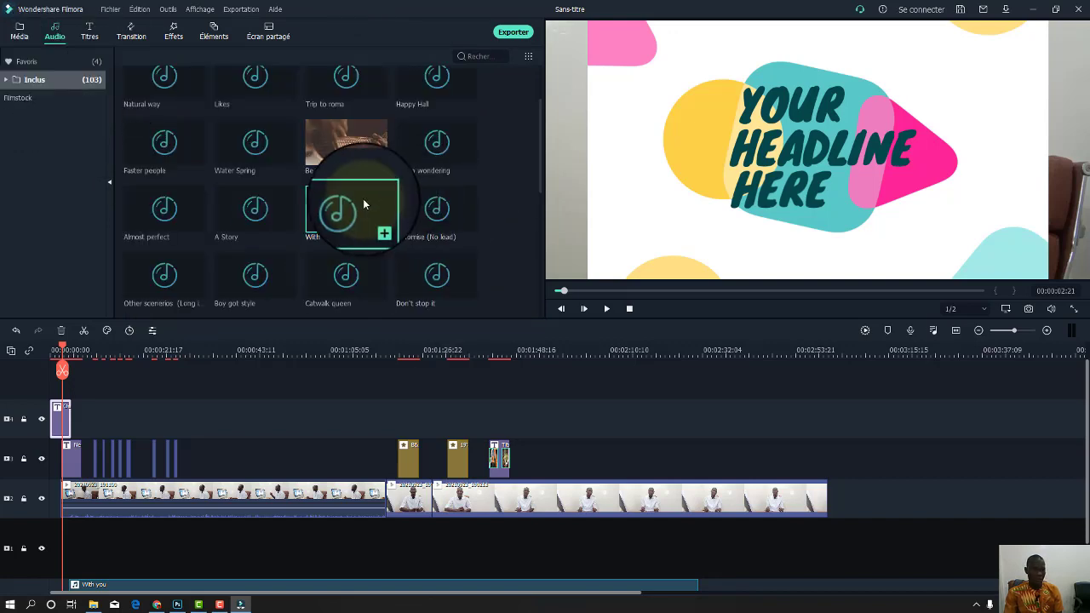
click(90, 34)
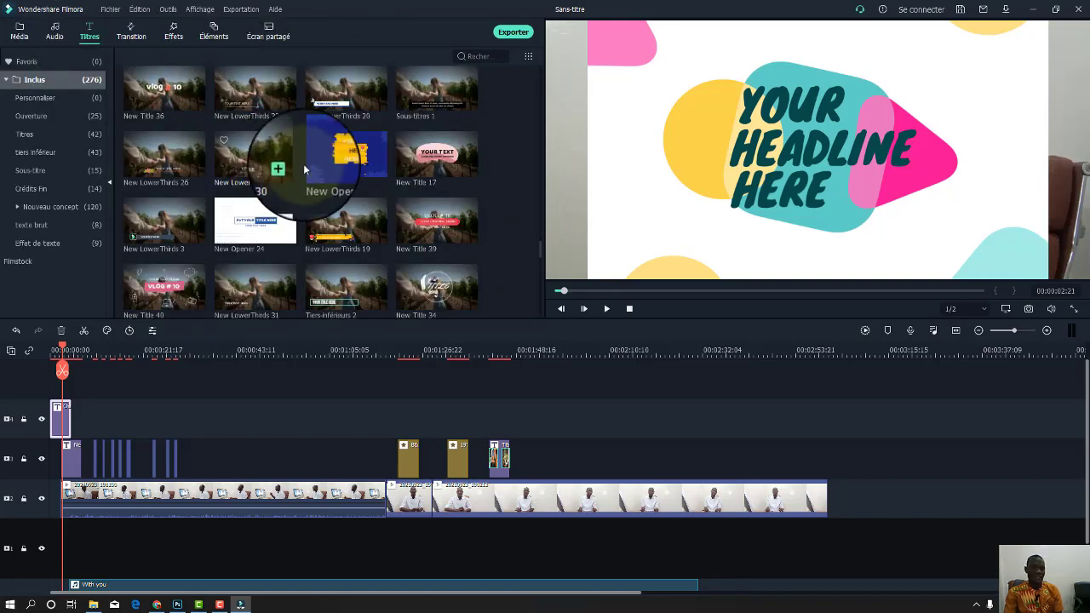
scroll(362, 185, up, 5)
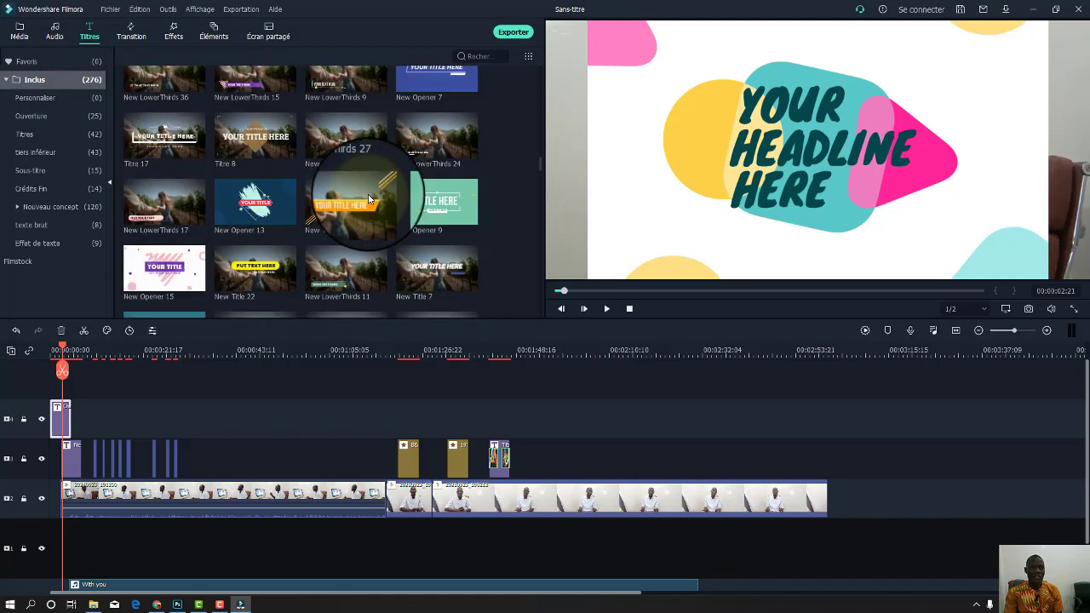
Browse the transition, effects and elements libraries.
click(140, 38)
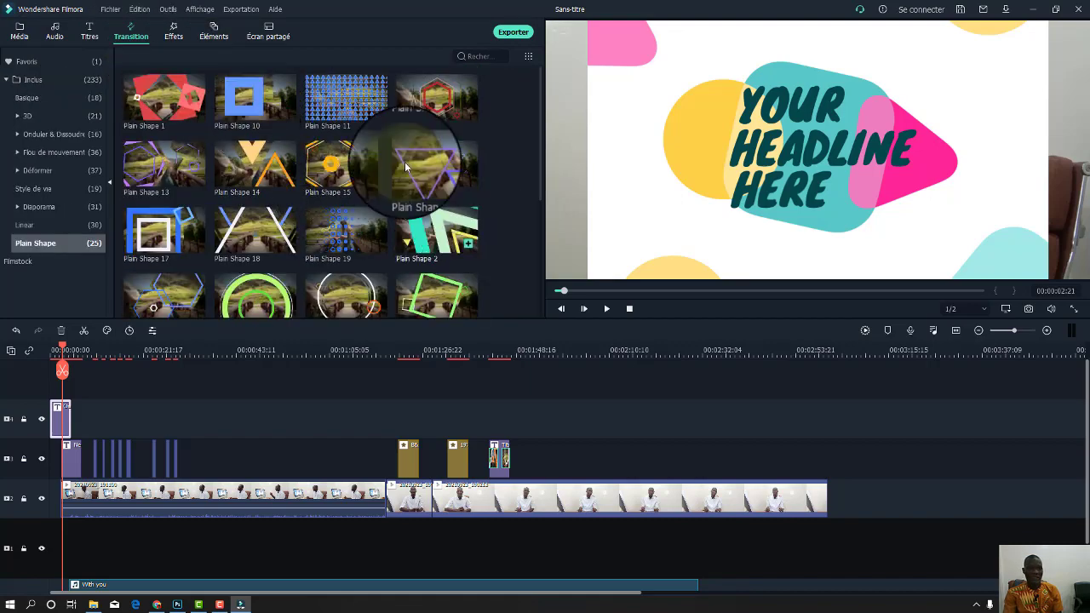
click(174, 33)
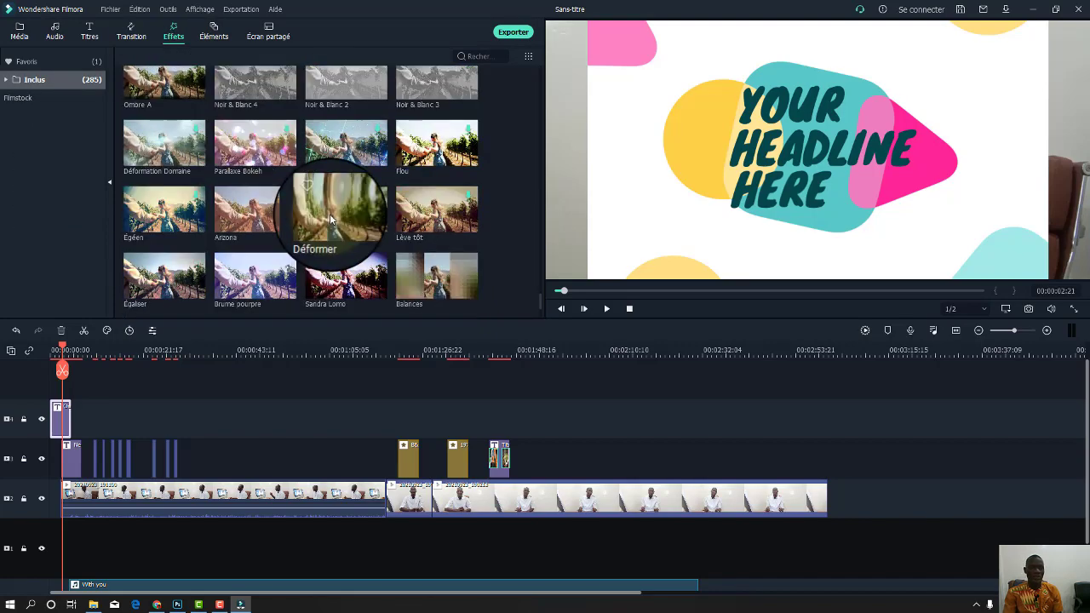
scroll(330, 220, down, 5)
scroll(330, 218, down, 5)
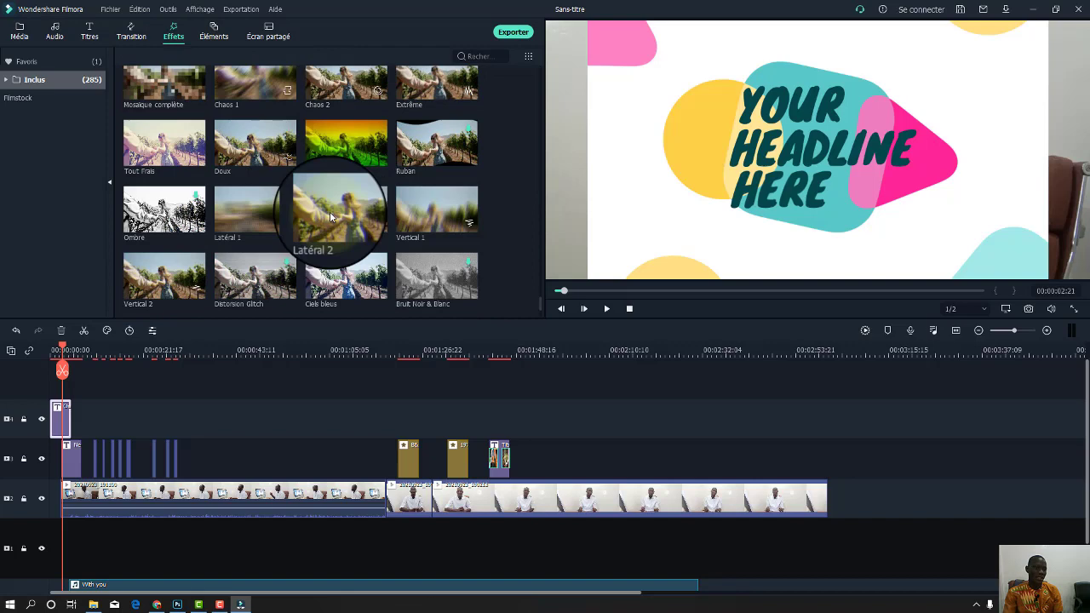
click(213, 36)
scroll(260, 145, up, 5)
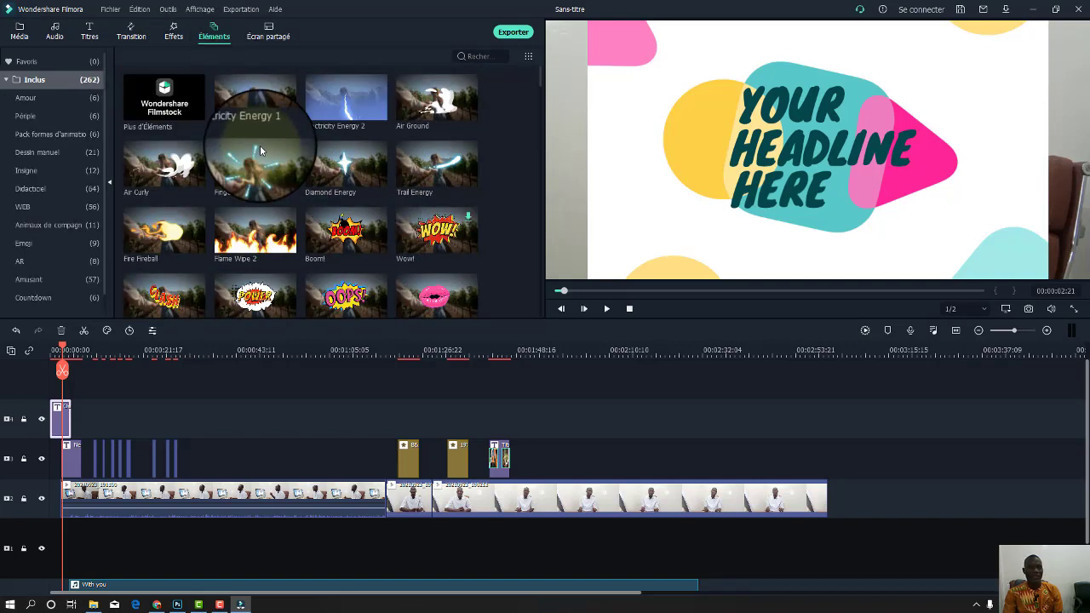
scroll(260, 145, down, 10)
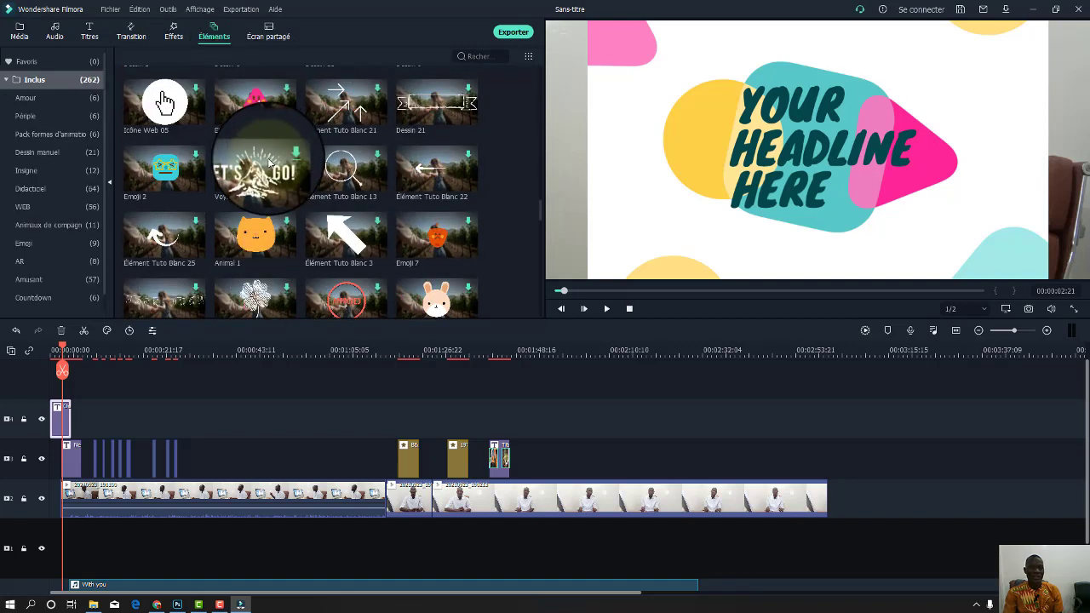
scroll(277, 172, down, 3)
scroll(282, 173, down, 5)
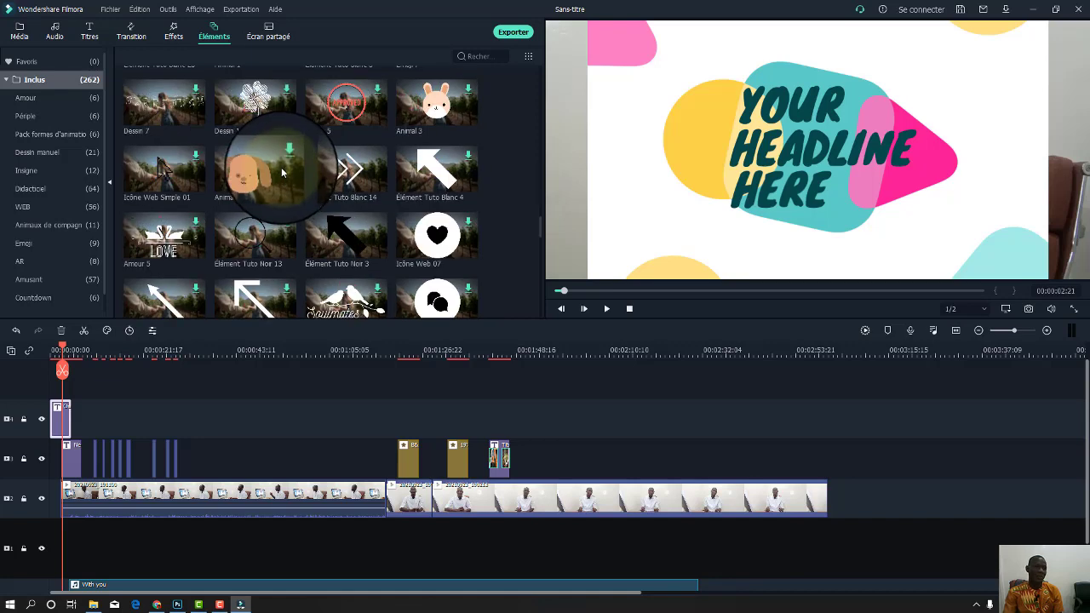
Drop the 1|2 split-screen template after the last interview clip on the video track.
click(259, 34)
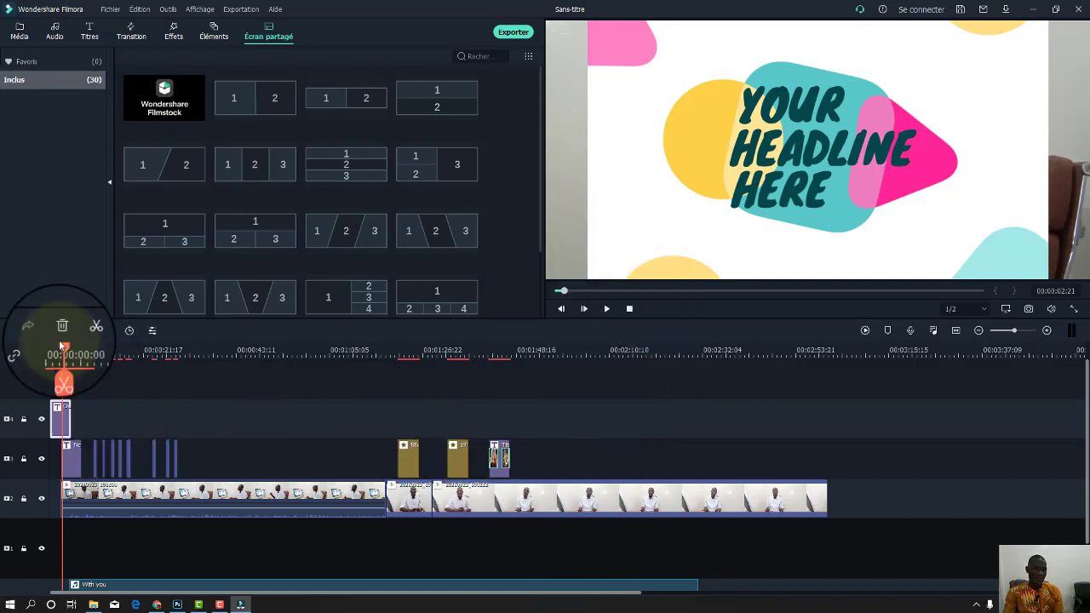
drag(62, 349, 453, 351)
drag(654, 409, 818, 451)
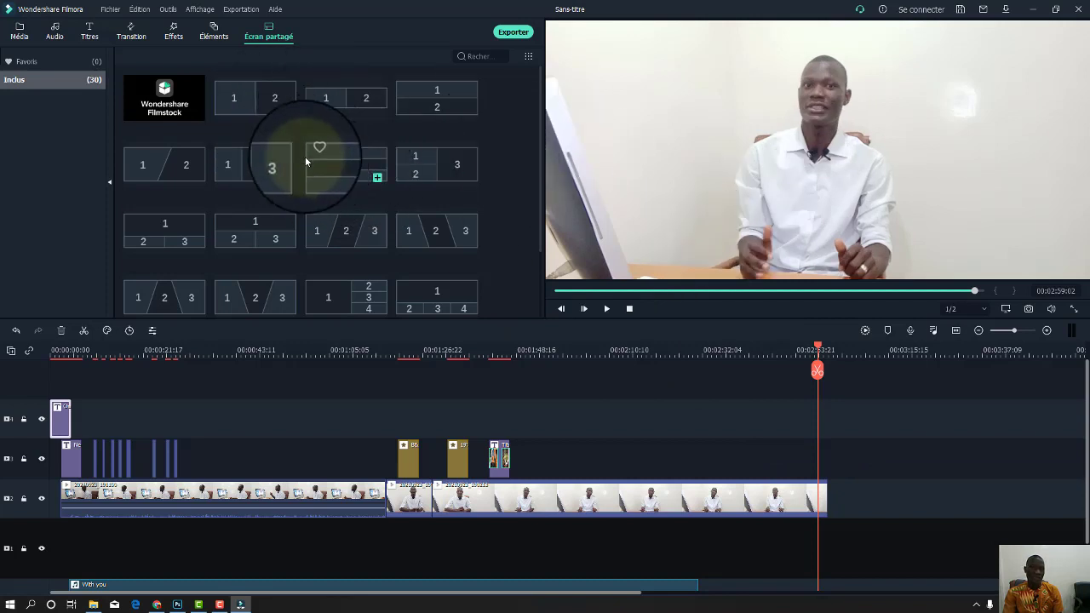
drag(253, 100, 949, 517)
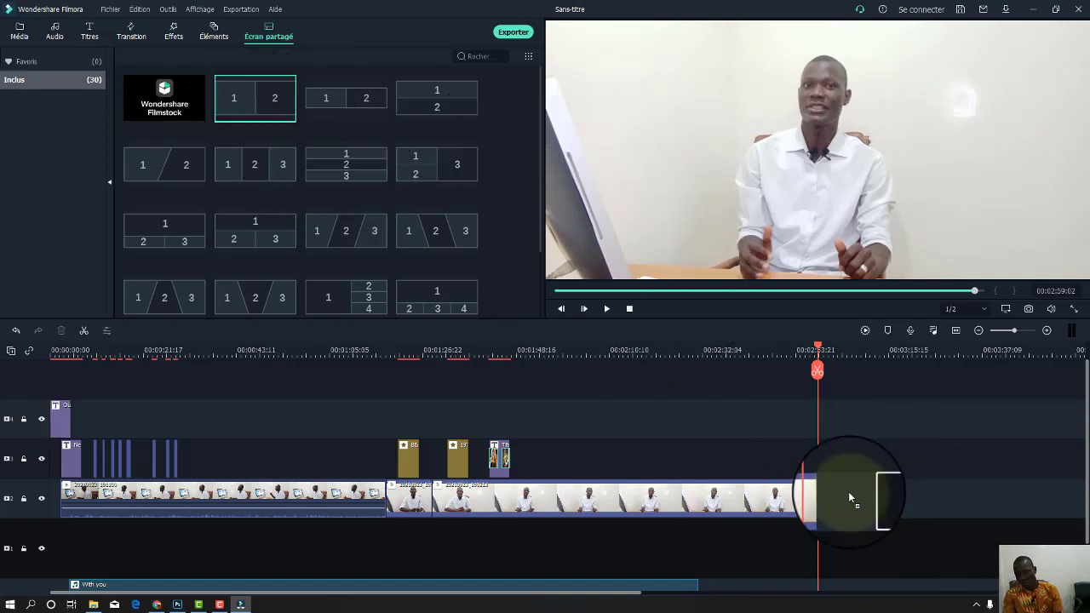
drag(843, 491, 836, 487)
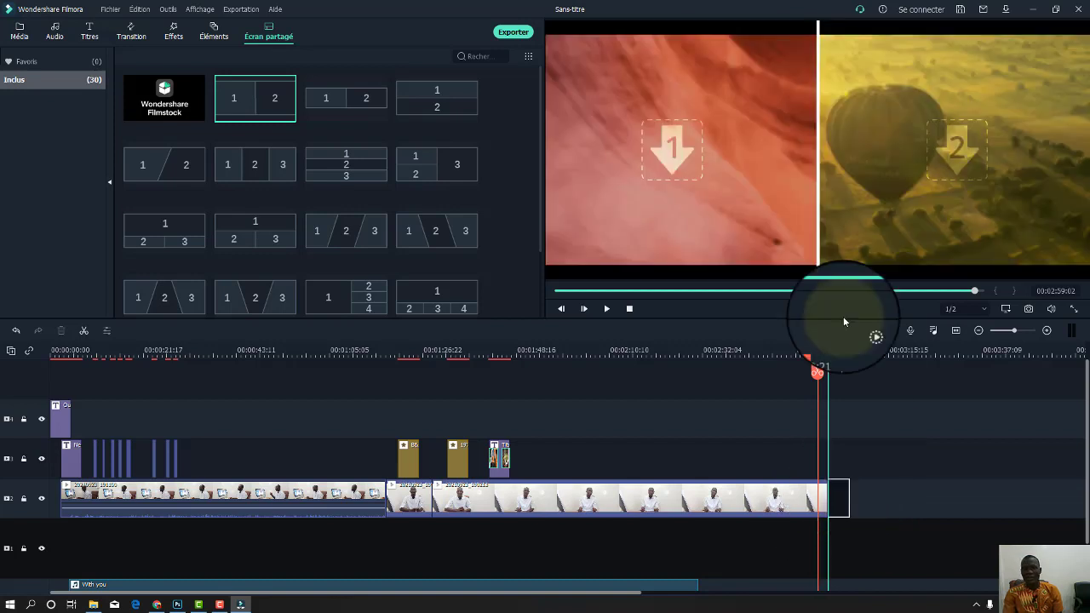
Fill the split-screen panels with clips 20210923_190213 and 20210923_191100.
double_click(652, 153)
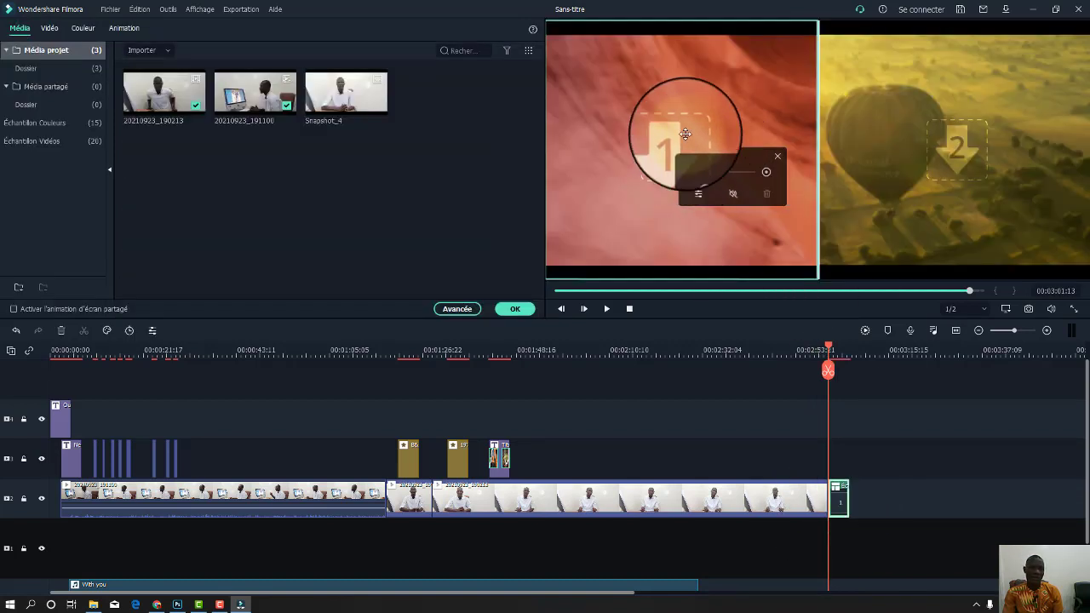
drag(158, 97, 669, 164)
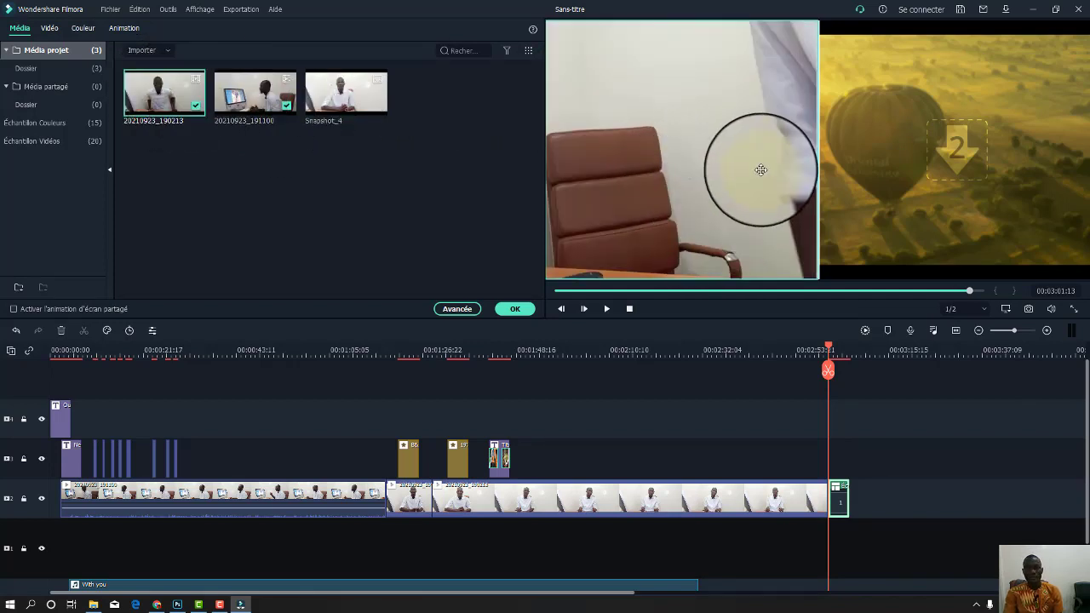
drag(726, 122, 747, 77)
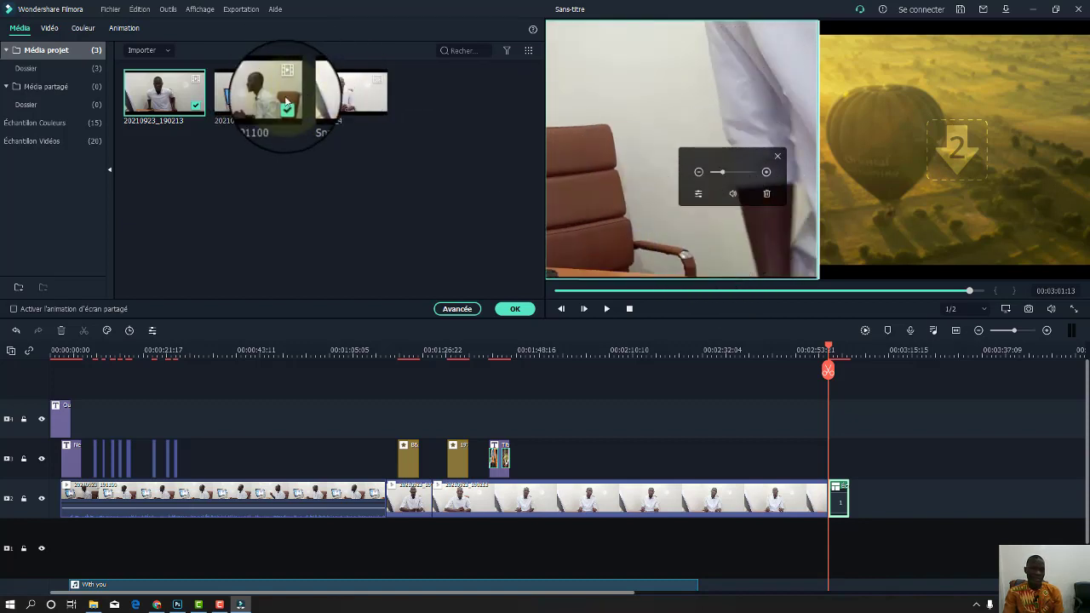
drag(251, 98, 961, 166)
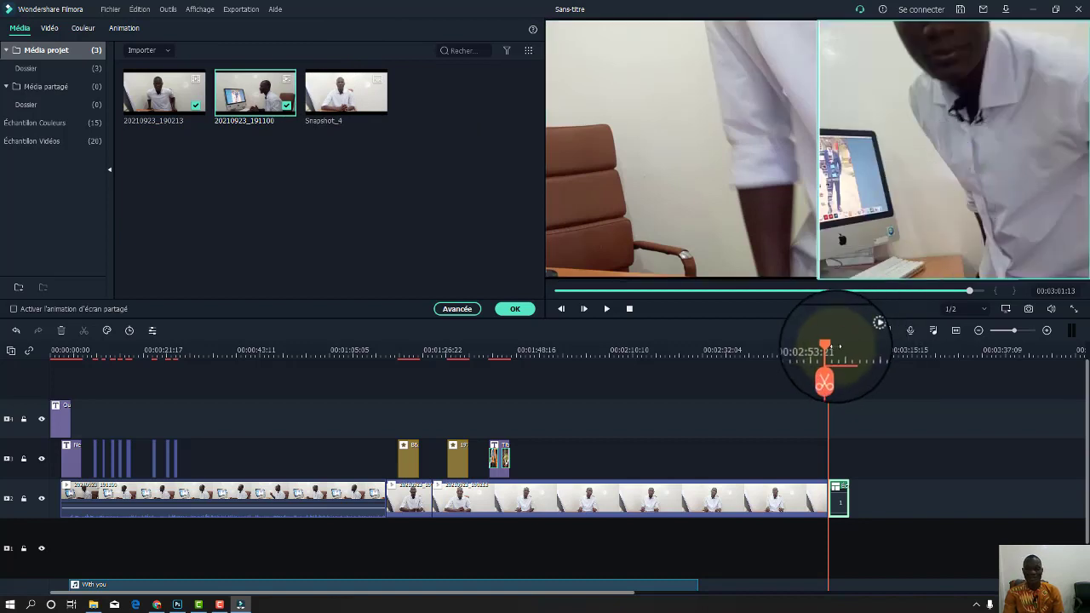
Preview the split screen, lengthen the split-screen clip and confirm the layout.
mouse_move(831, 350)
mouse_down()
mouse_move(762, 351)
mouse_move(815, 353)
mouse_move(820, 365)
mouse_up()
key(space)
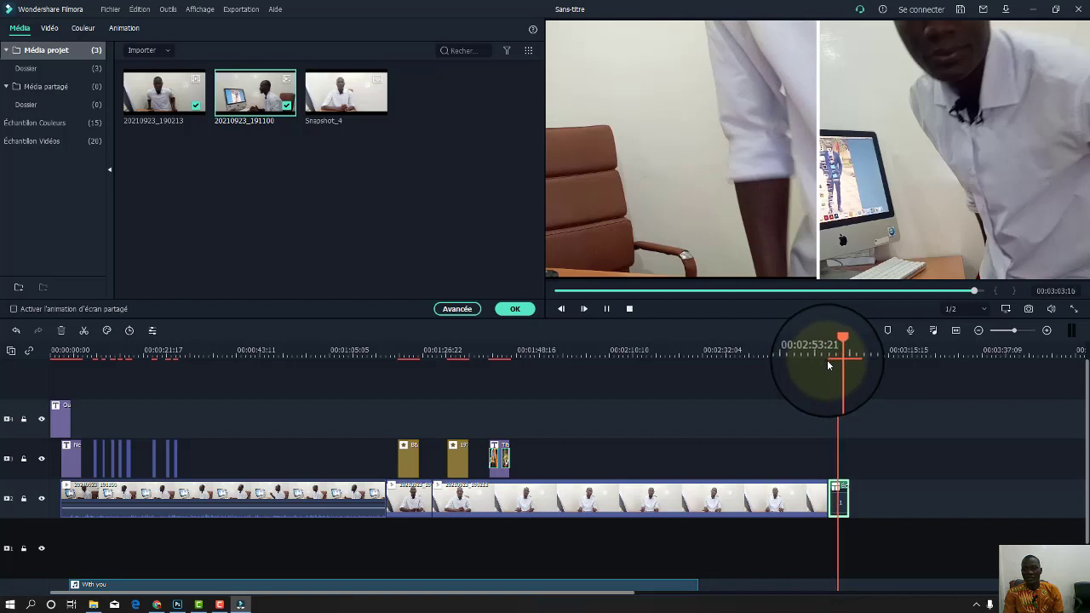
key(space)
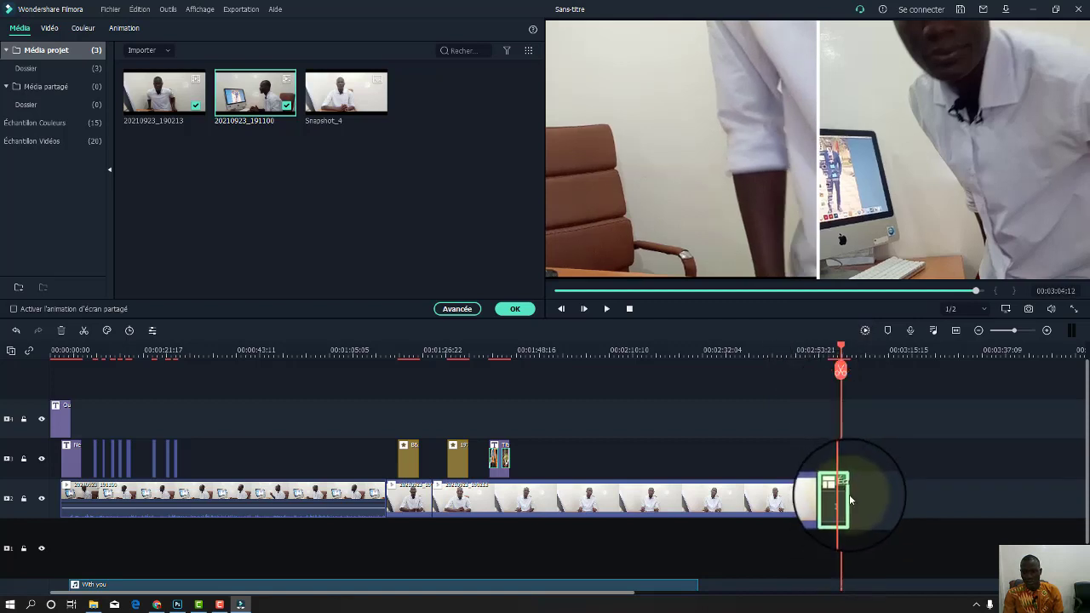
drag(849, 500, 1026, 507)
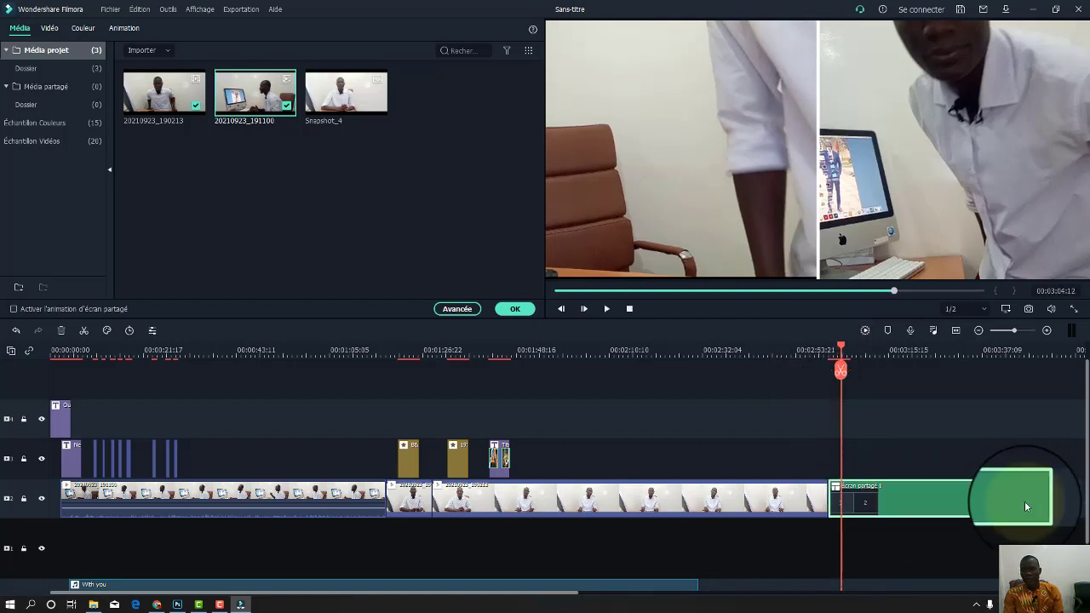
key(space)
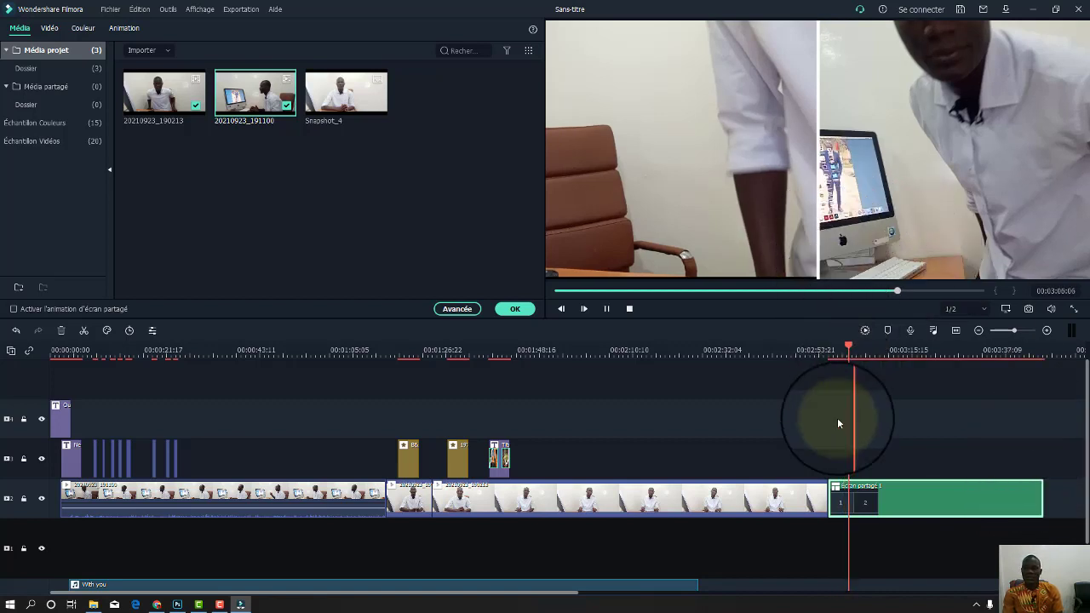
key(space)
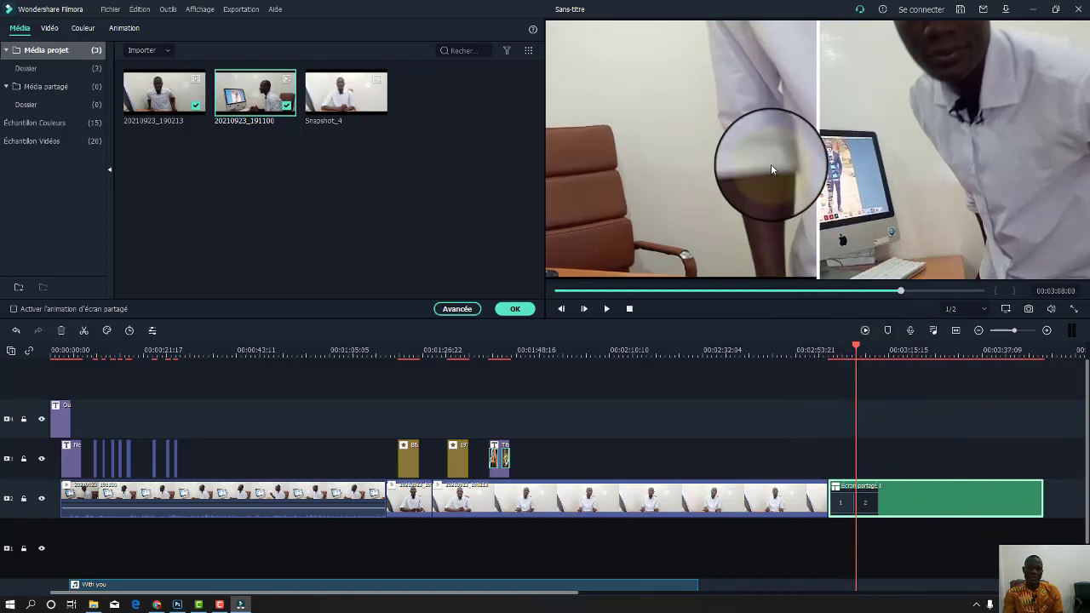
click(897, 180)
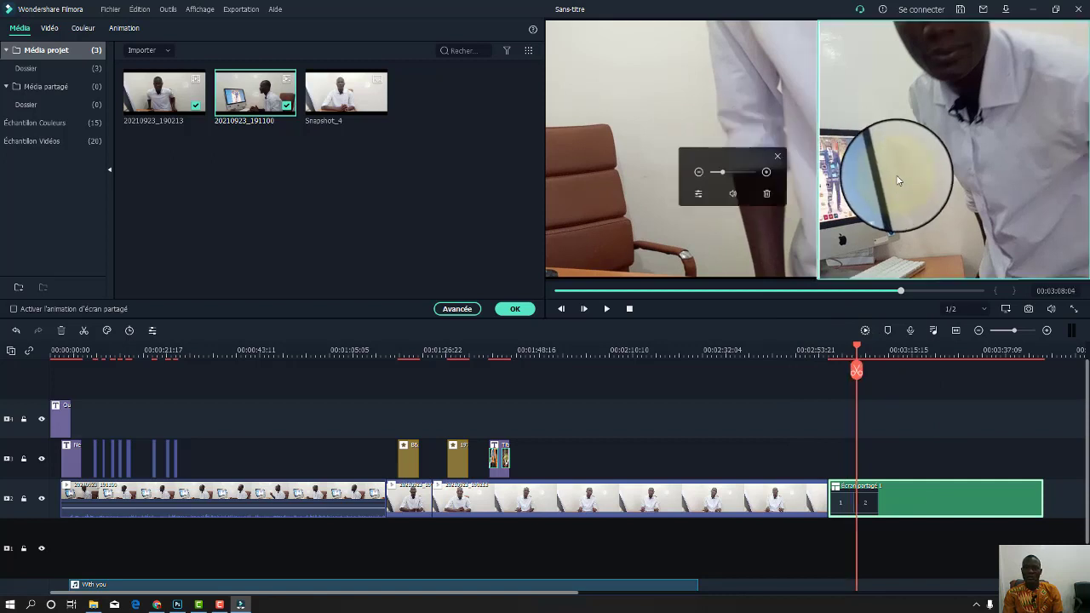
key(space)
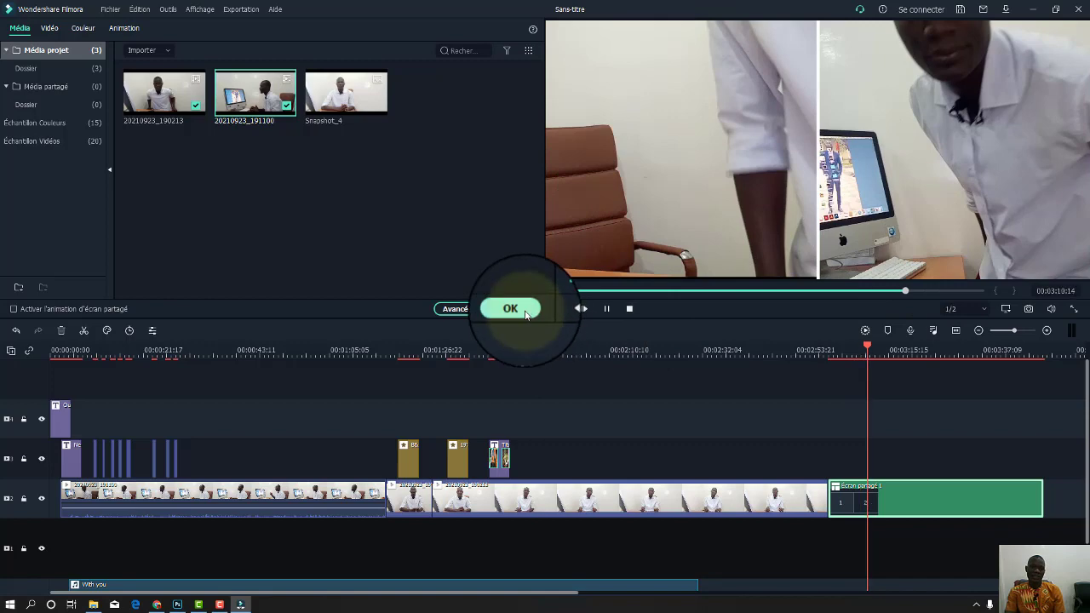
click(514, 309)
Zoom the timeline in and delete the green split-screen clip.
key(space)
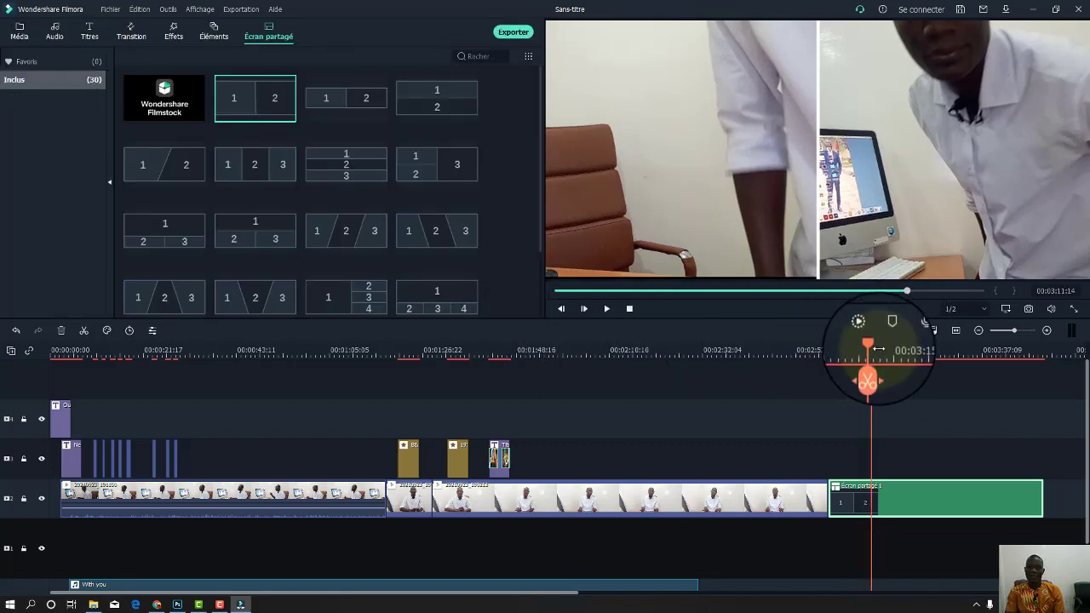
drag(871, 345, 824, 346)
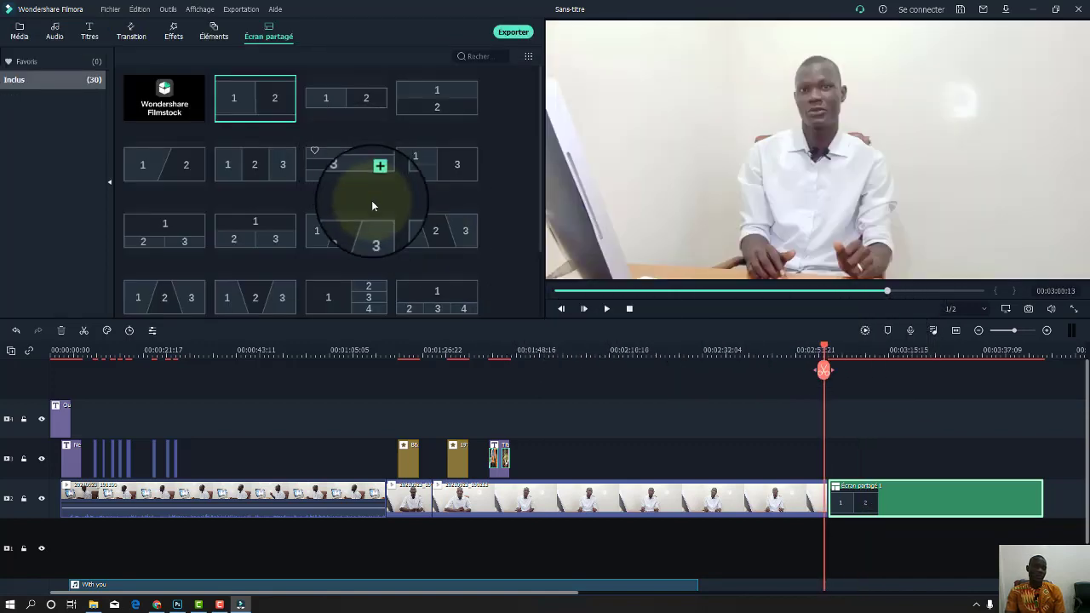
scroll(371, 204, down, 5)
scroll(372, 204, up, 5)
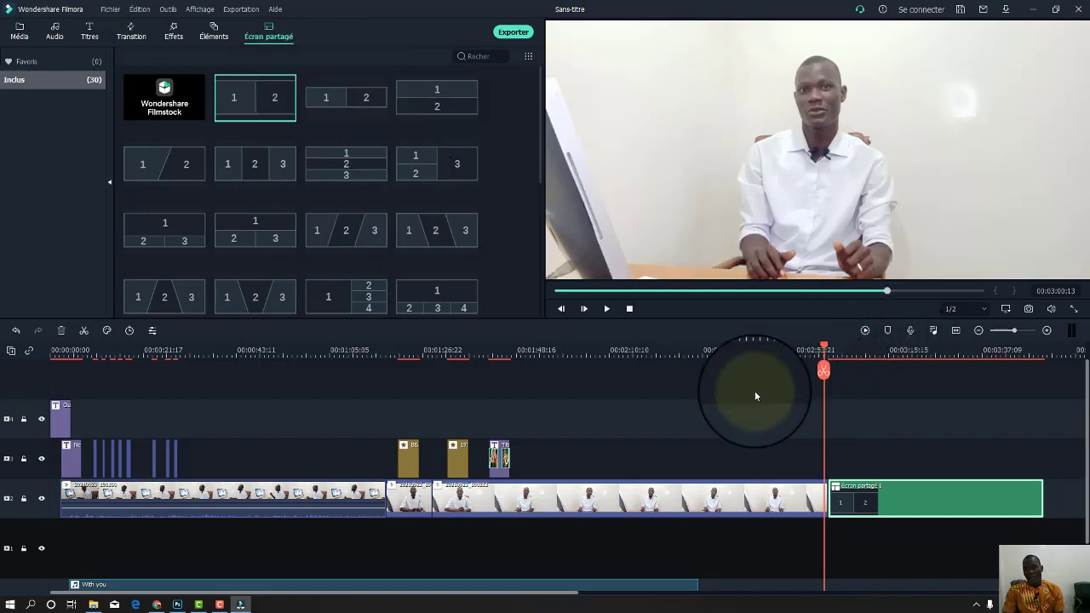
drag(609, 356, 502, 355)
click(825, 489)
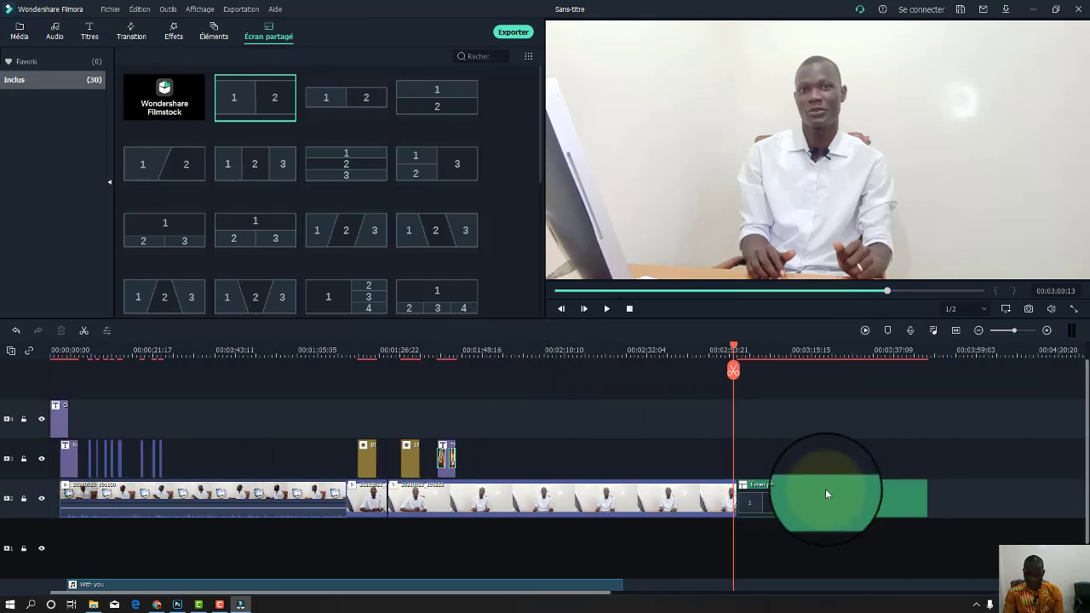
key(Delete)
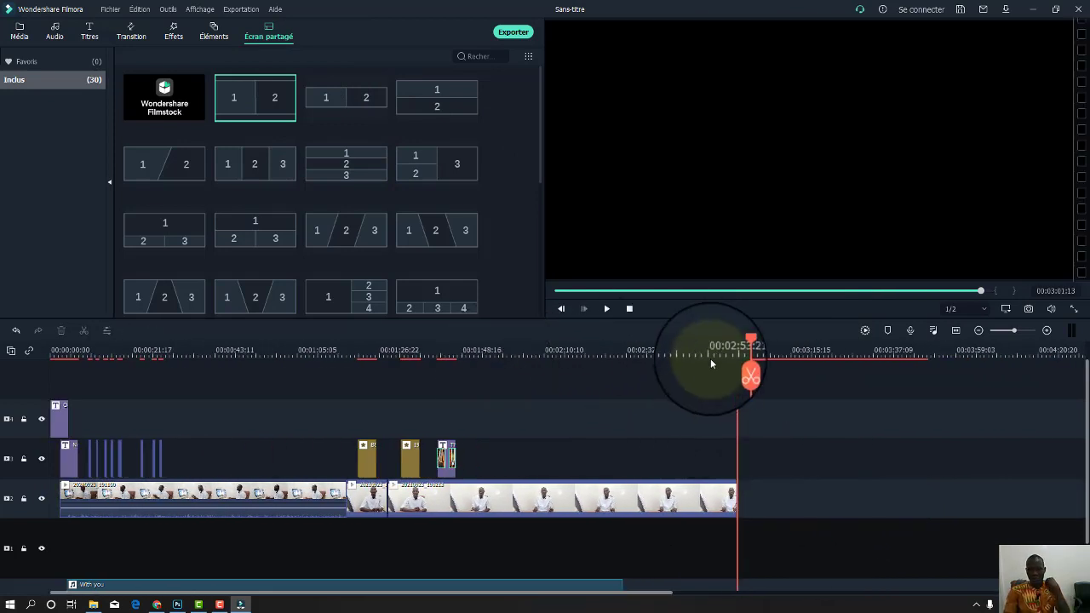
Replay the interview from 00:02:18 and select the last long interview clip.
click(738, 349)
drag(738, 347, 588, 380)
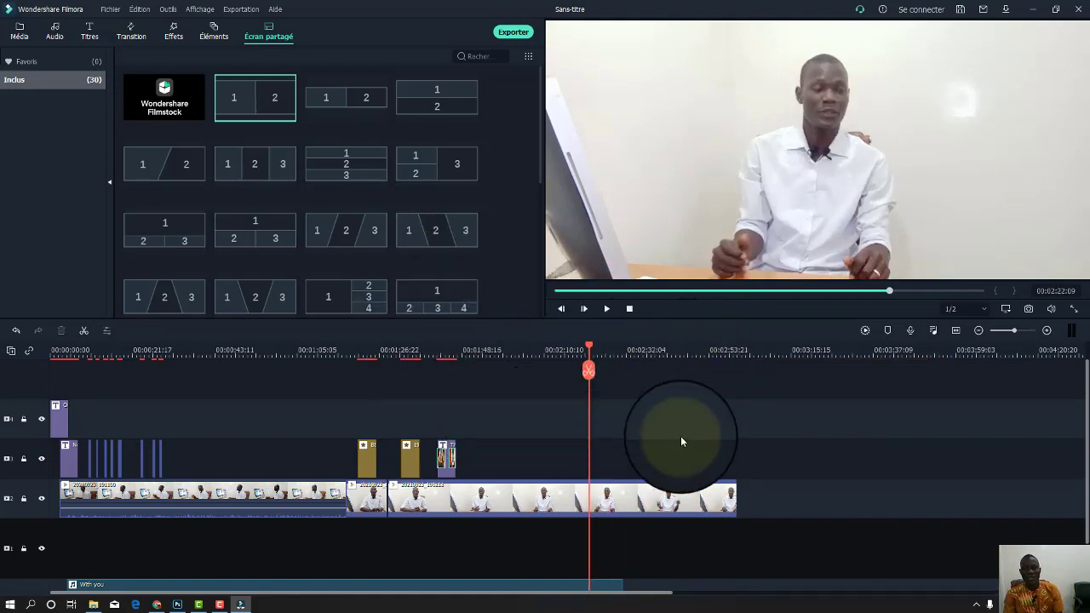
drag(583, 363, 572, 413)
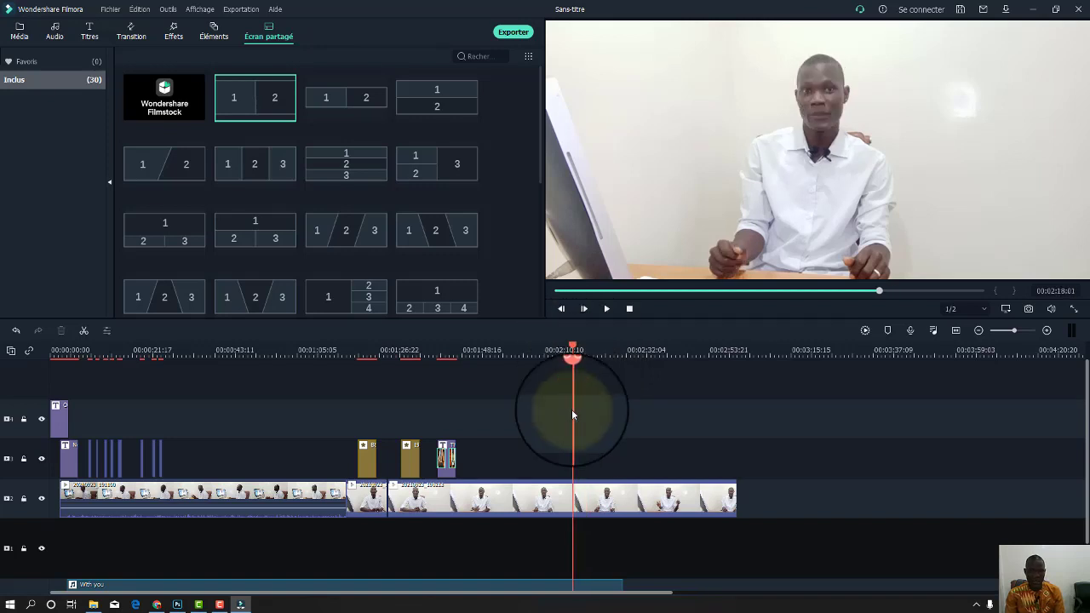
key(space)
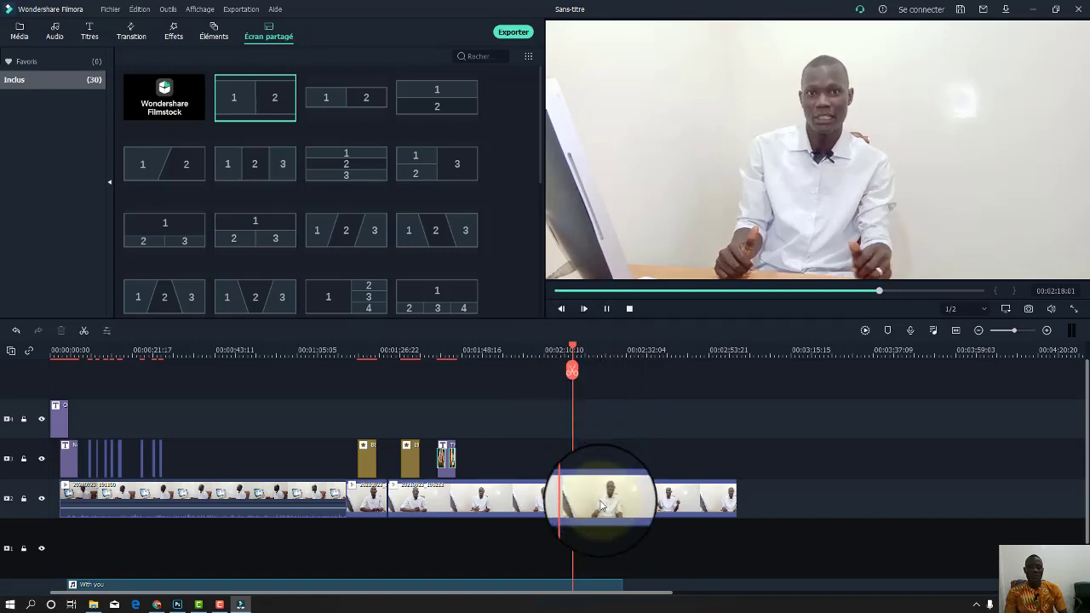
key(space)
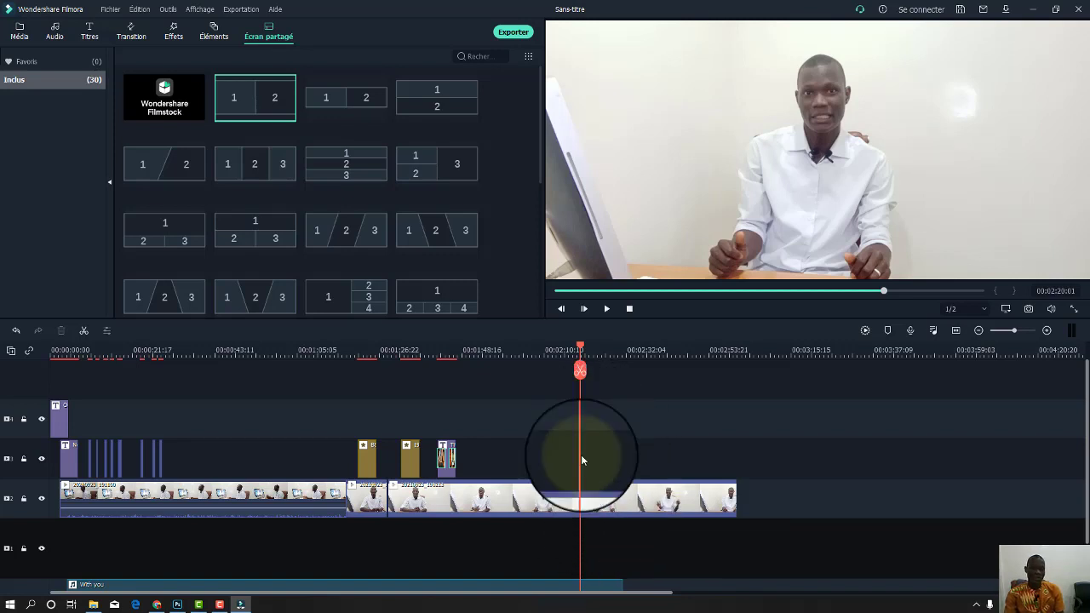
click(605, 502)
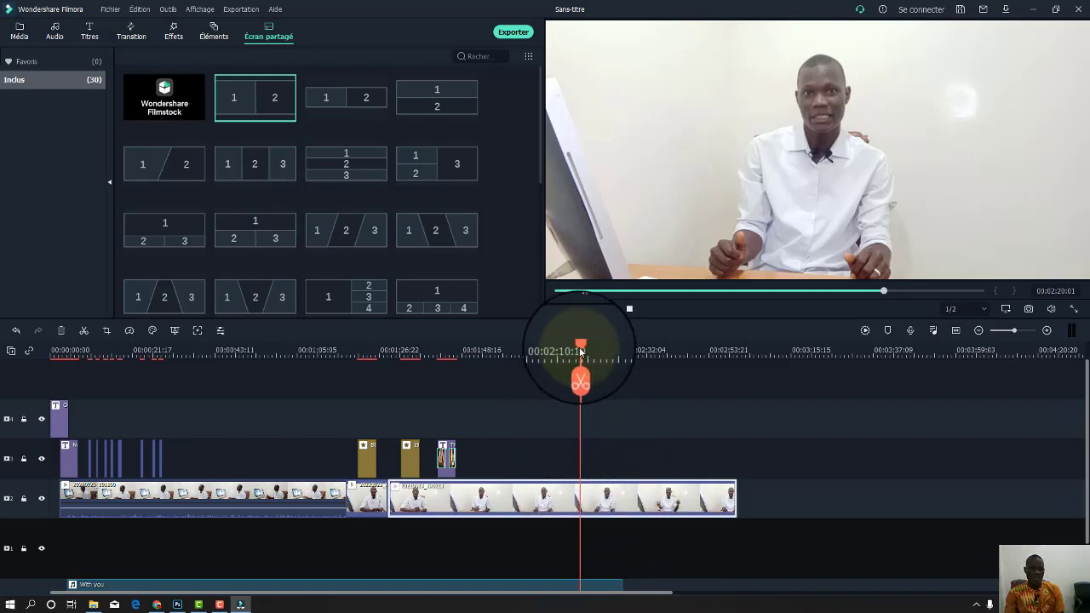
drag(580, 351, 545, 350)
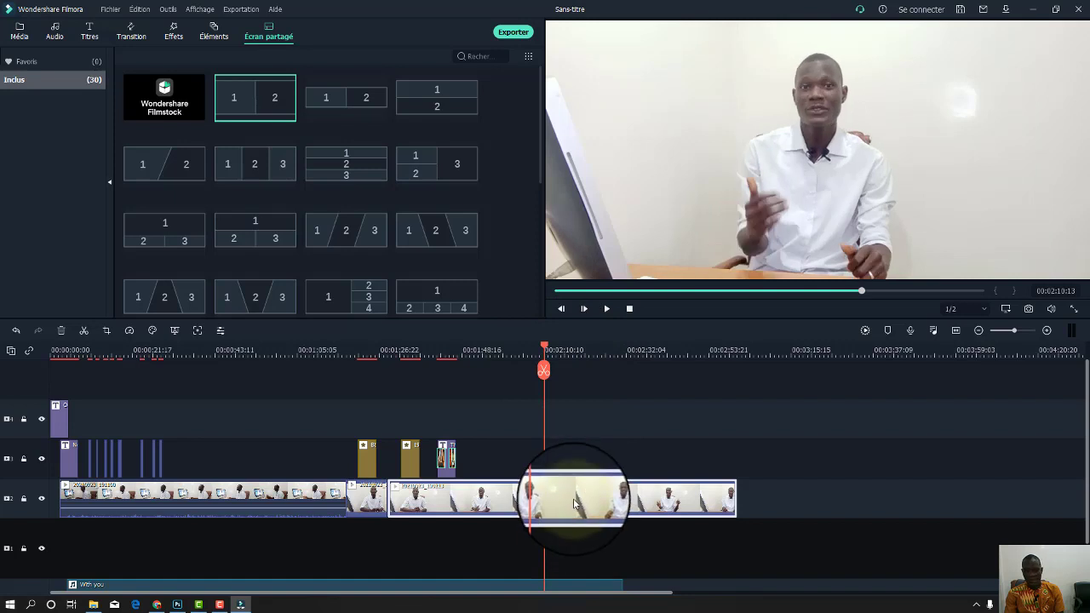
Try slowing the last interview clip to 0.56x, preview it, then undo.
right_click(573, 498)
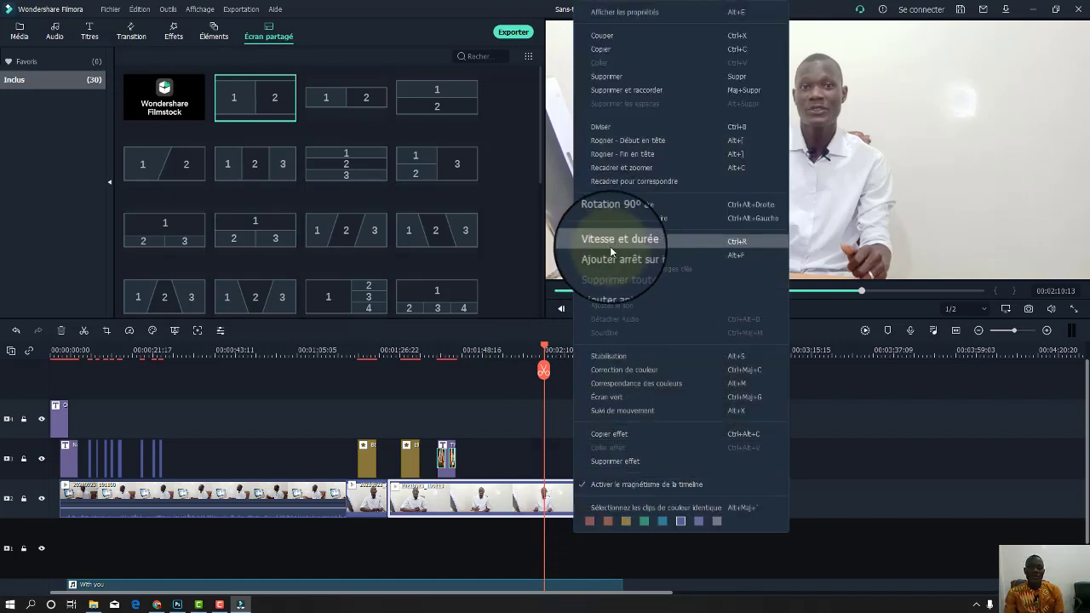
click(638, 244)
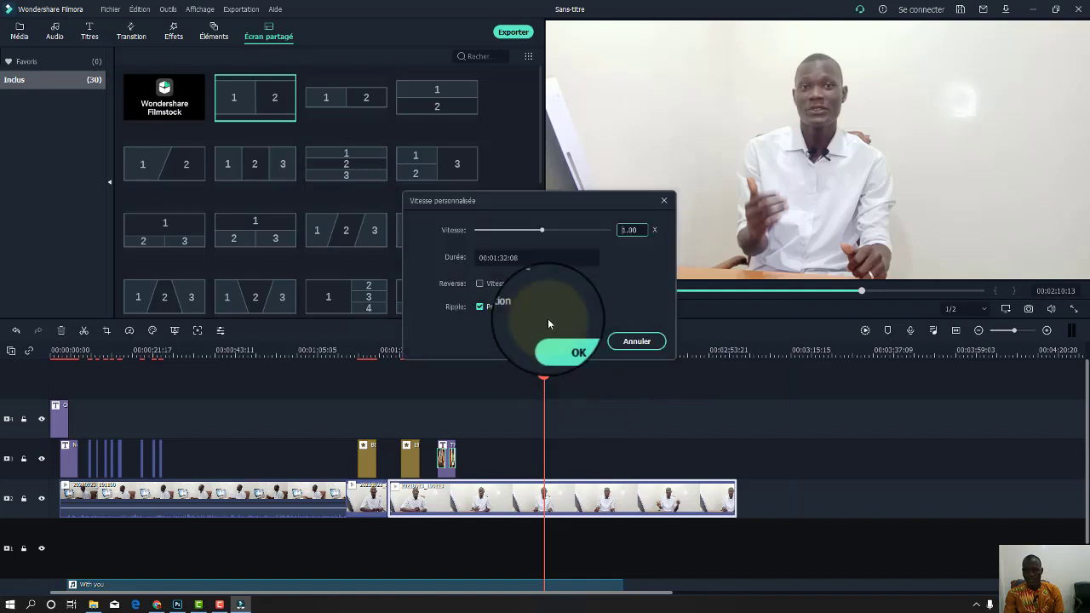
drag(542, 232, 527, 236)
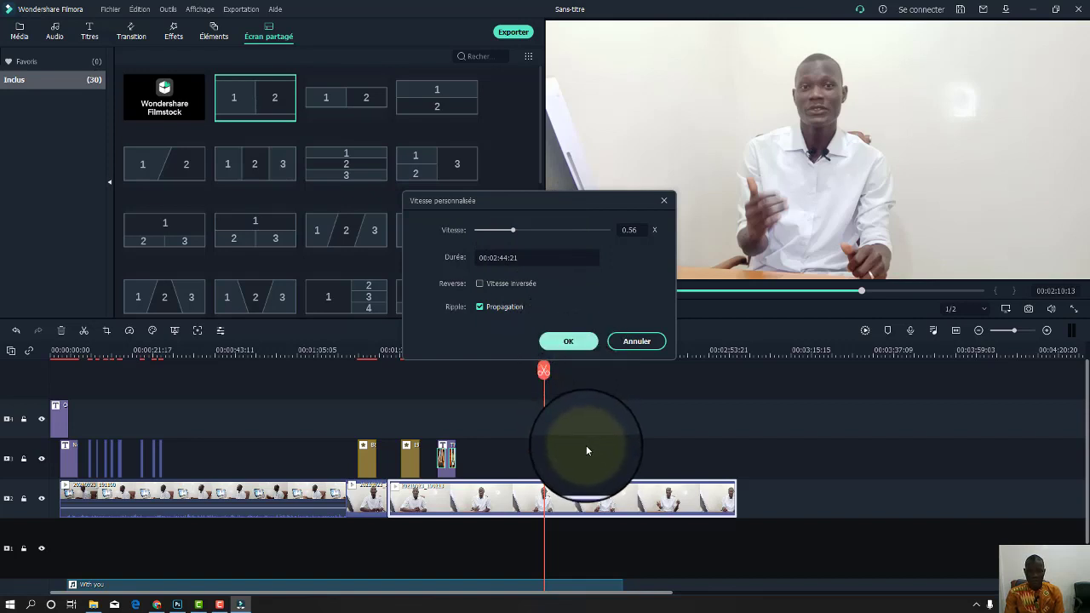
click(567, 341)
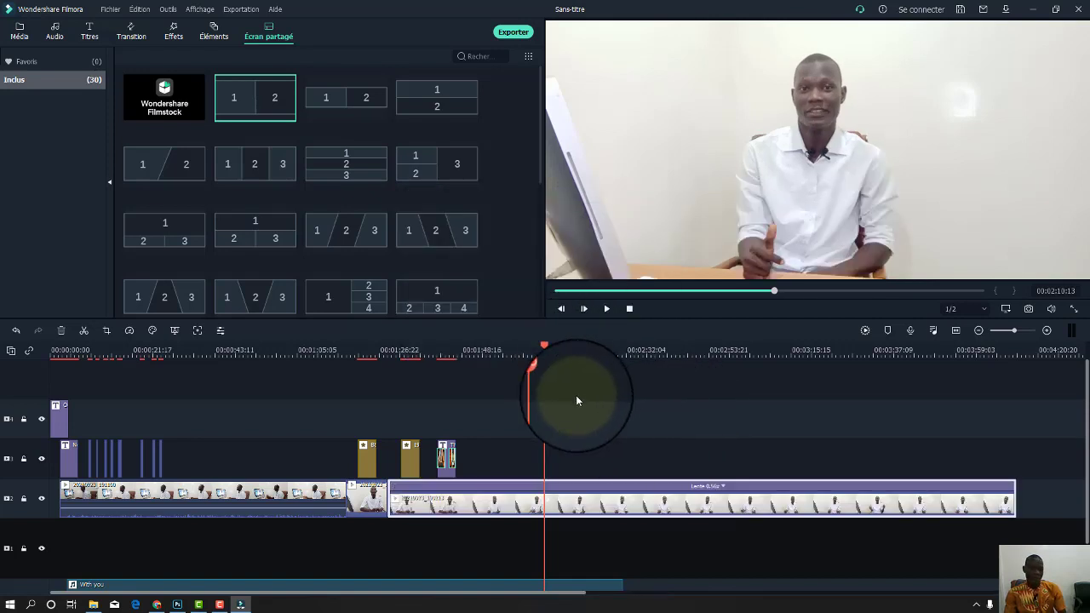
key(space)
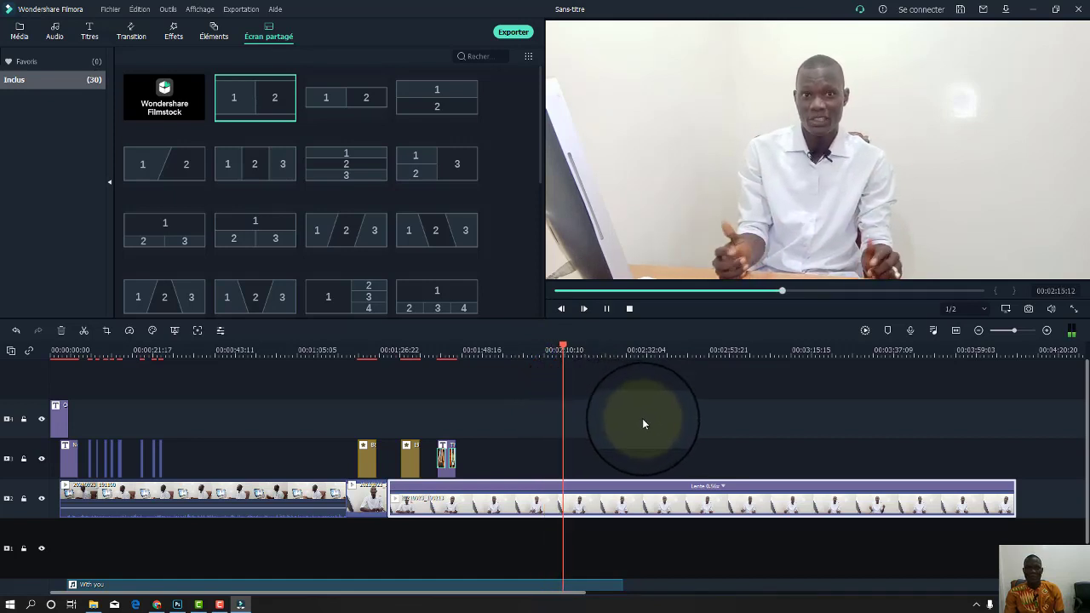
key(space)
key(ctrl+z)
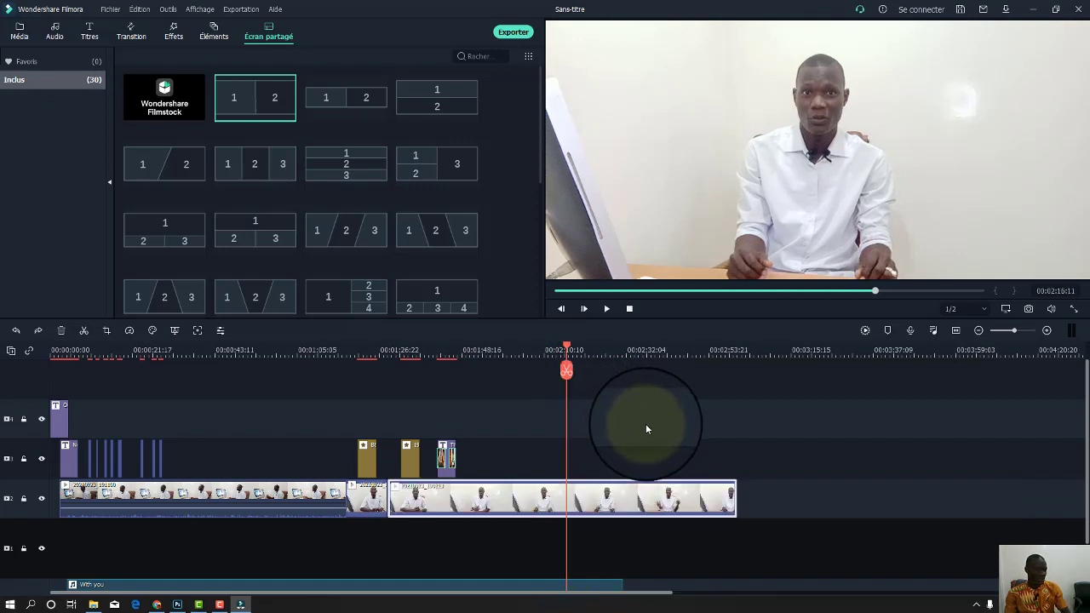
Set the last interview clip's speed to 58.19x in Speed and Duration.
right_click(641, 499)
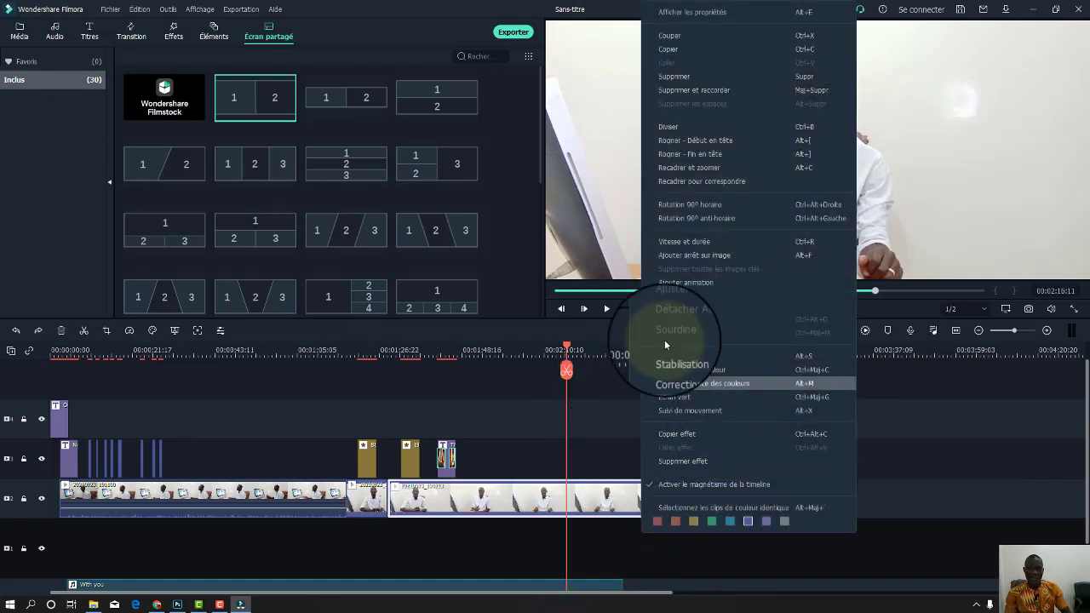
click(685, 243)
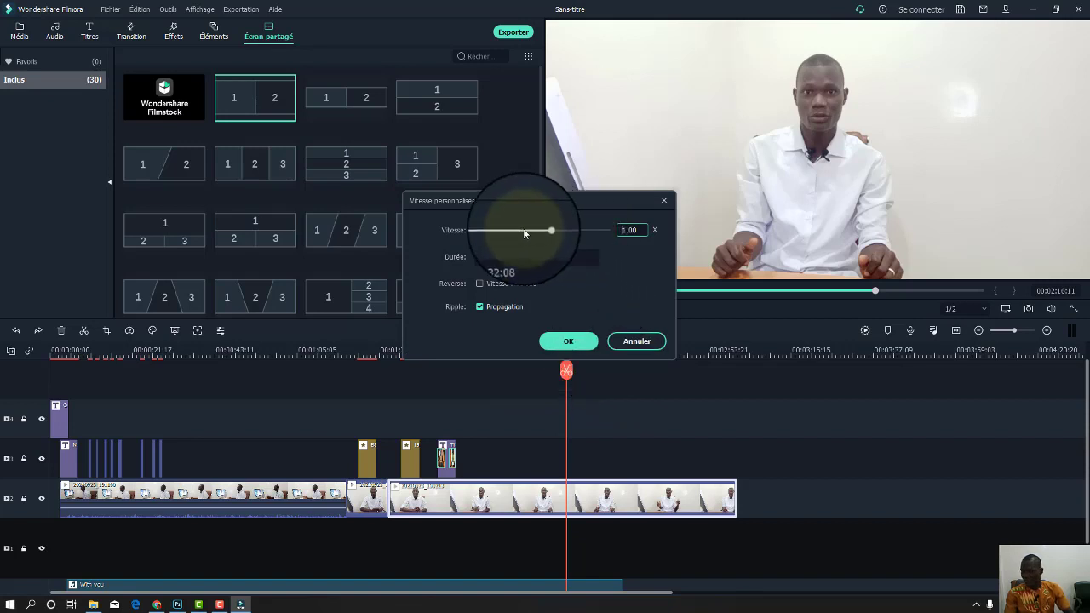
click(580, 231)
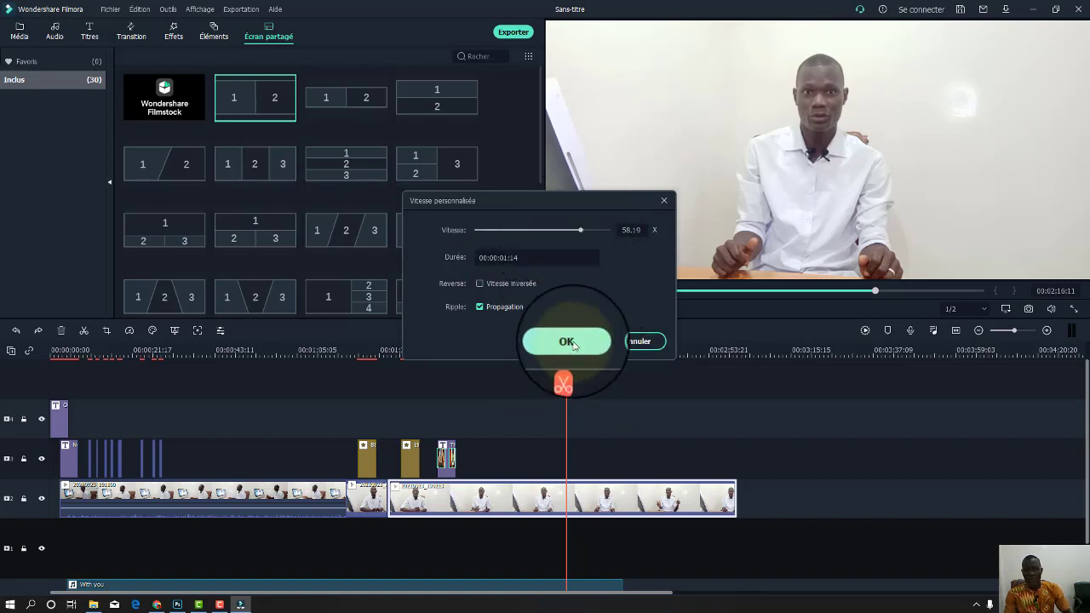
key(Return)
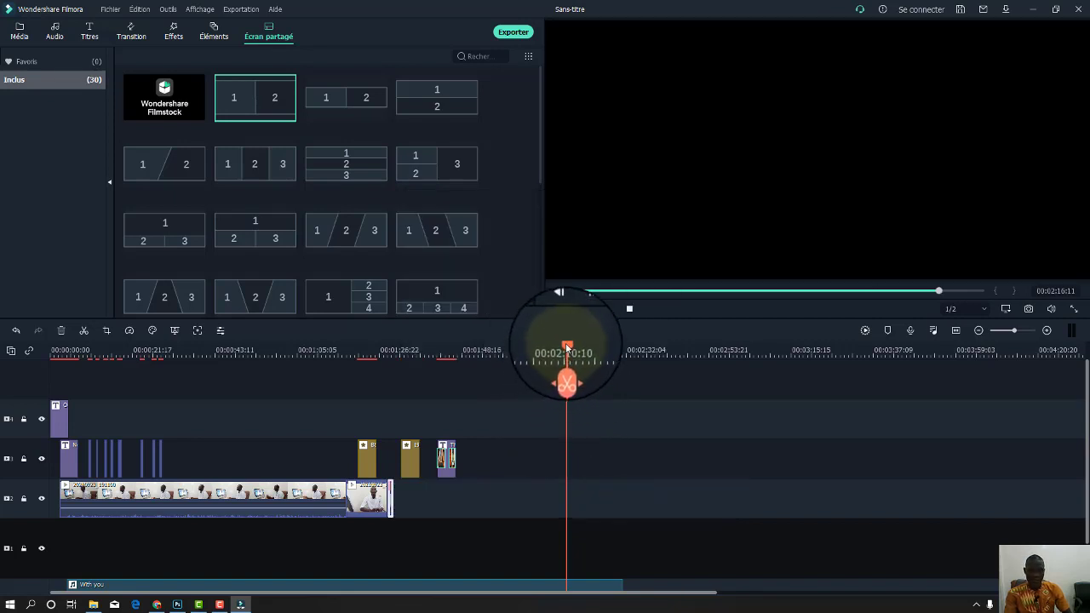
Restore the last interview clip to full length, move the playhead to 00:01:56:18, and show the media library.
drag(567, 348, 385, 380)
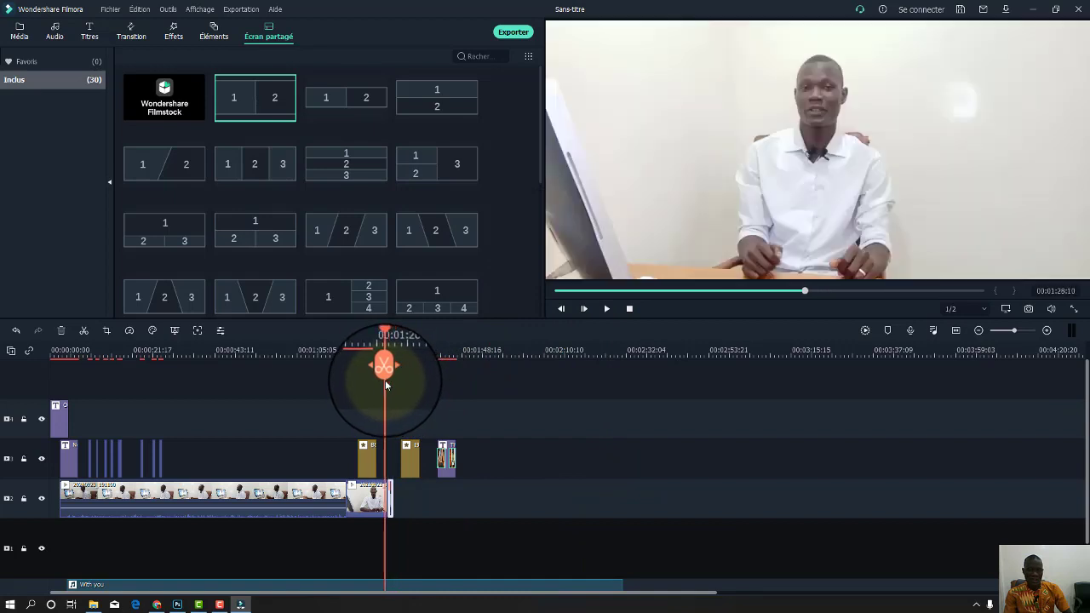
key(space)
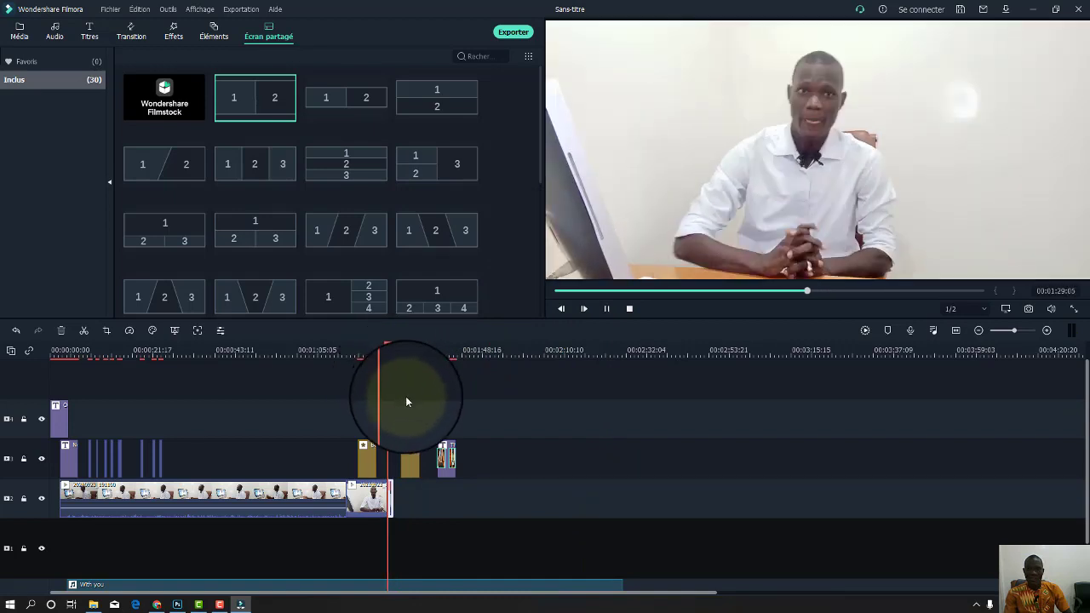
click(415, 495)
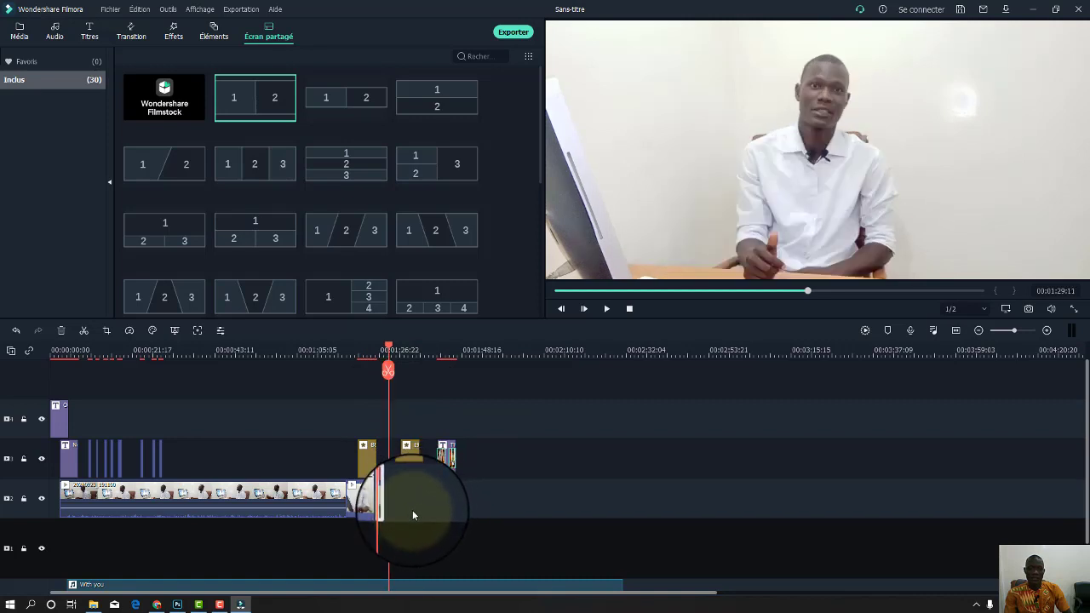
key(space)
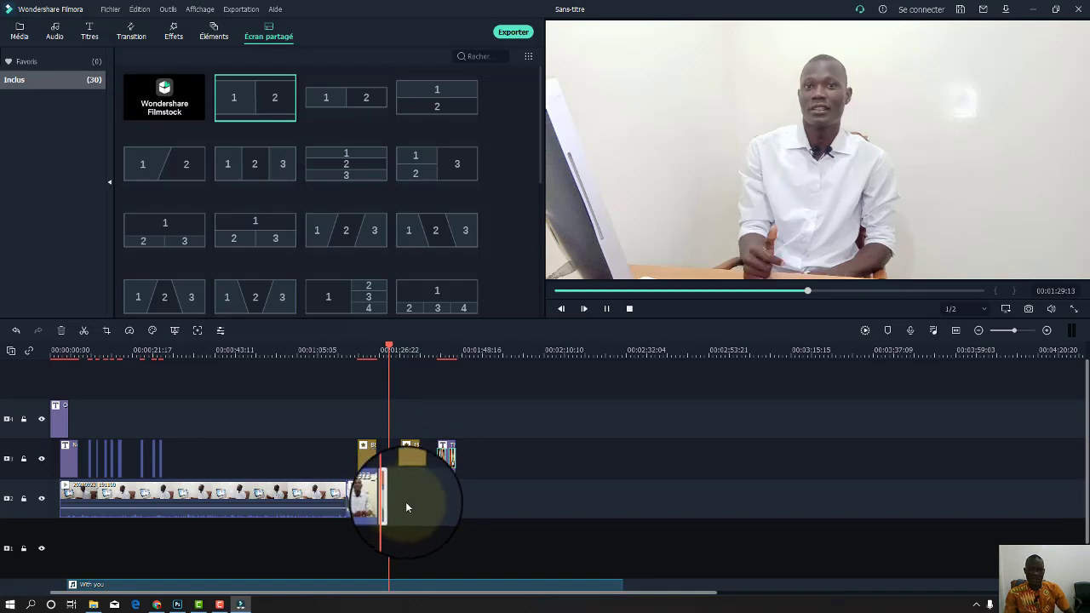
key(ctrl+z)
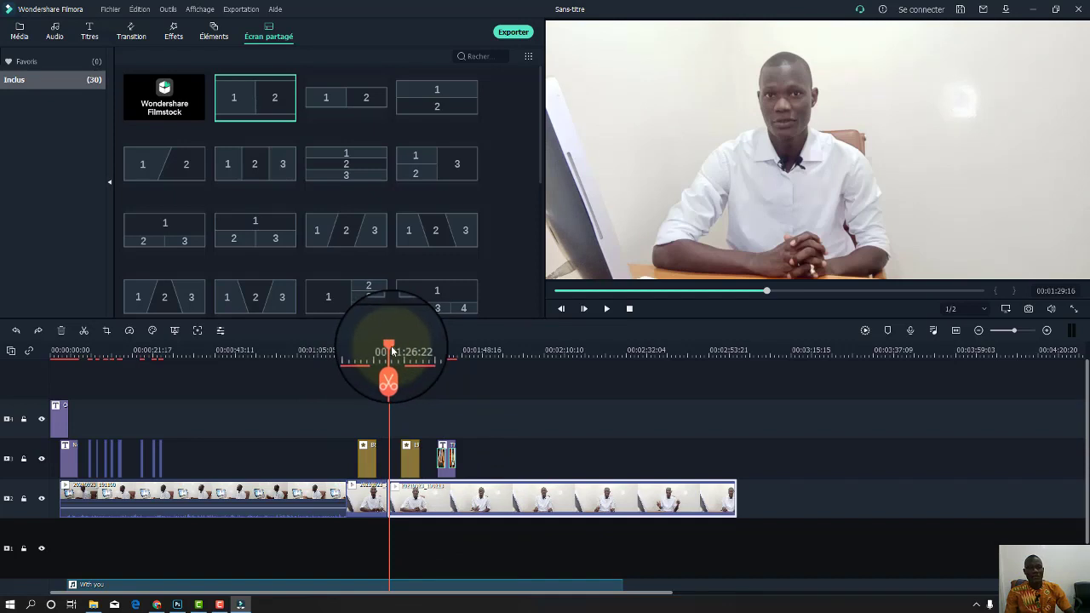
drag(392, 350, 491, 351)
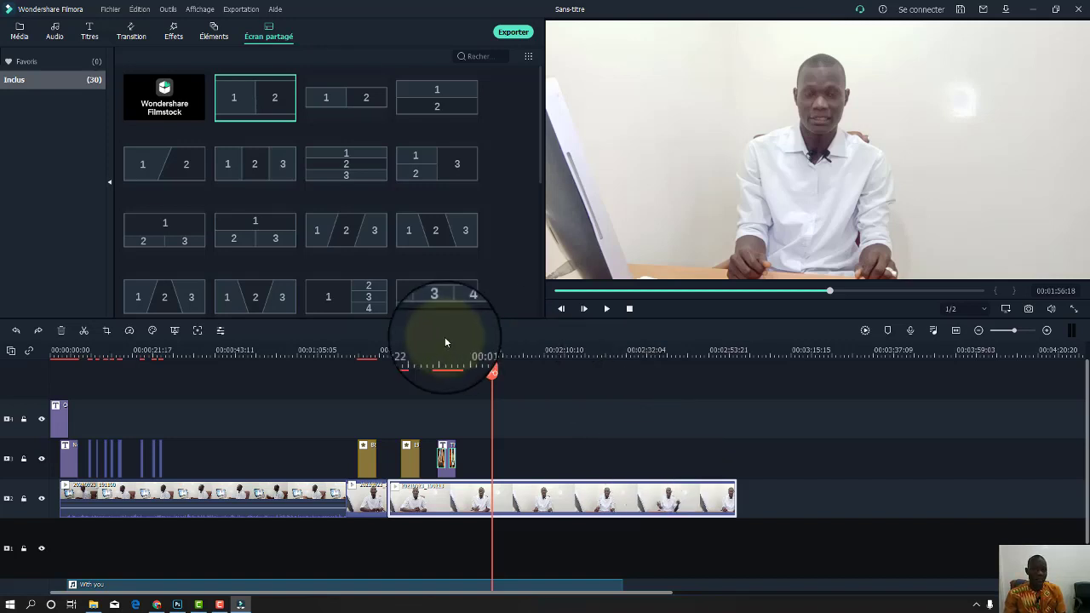
click(19, 34)
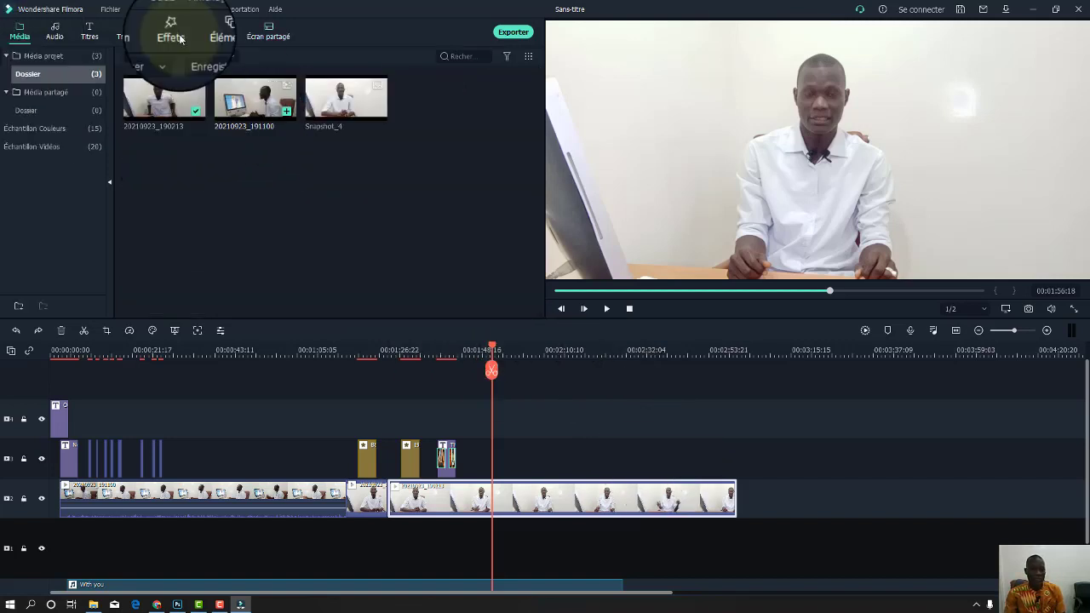
Import logo-groupe-sms, LOGO-SMS-FORMATION and LOGO-SMS-PUB from the Images folder into project media.
double_click(344, 199)
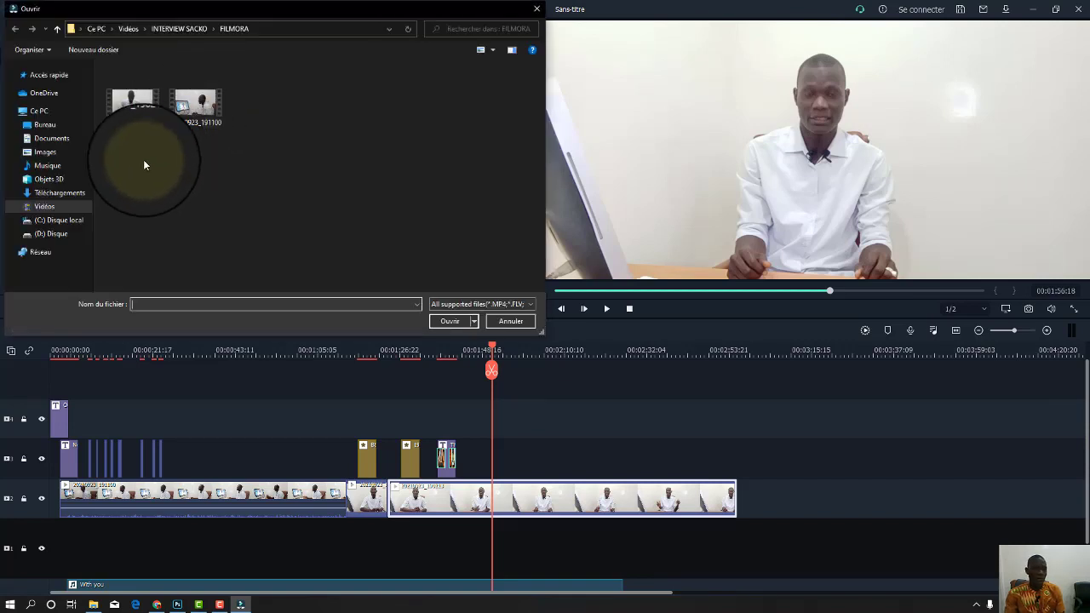
click(45, 152)
scroll(415, 186, down, 5)
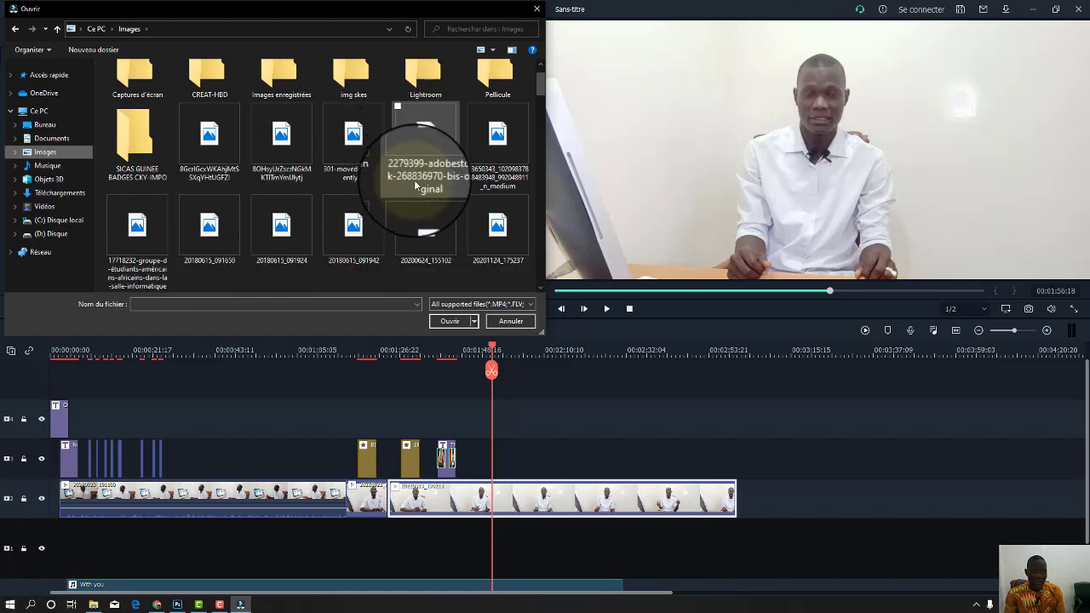
scroll(416, 193, down, 2)
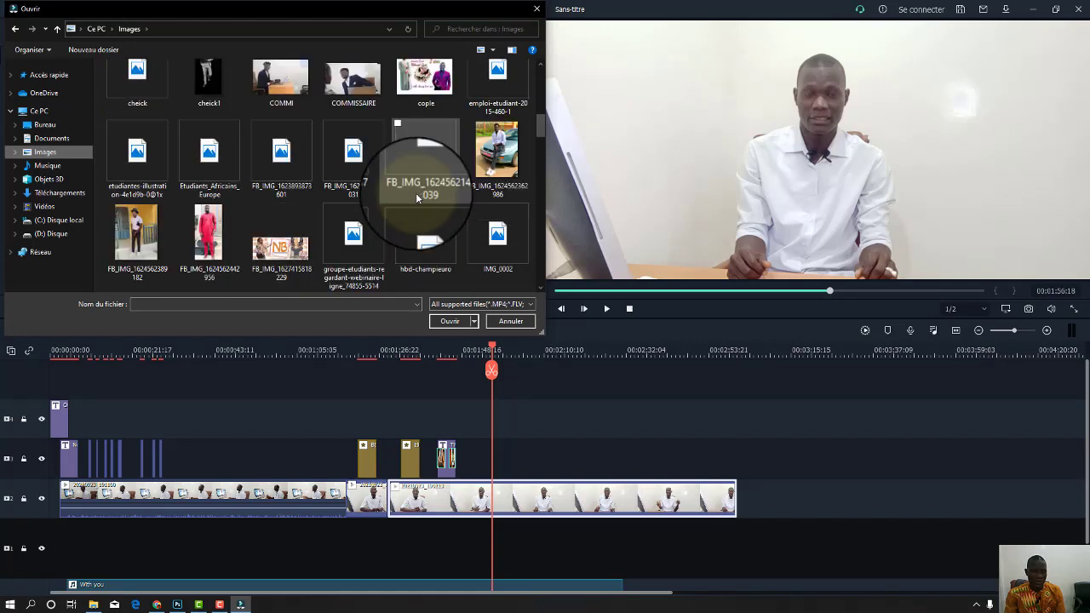
scroll(424, 208, down, 5)
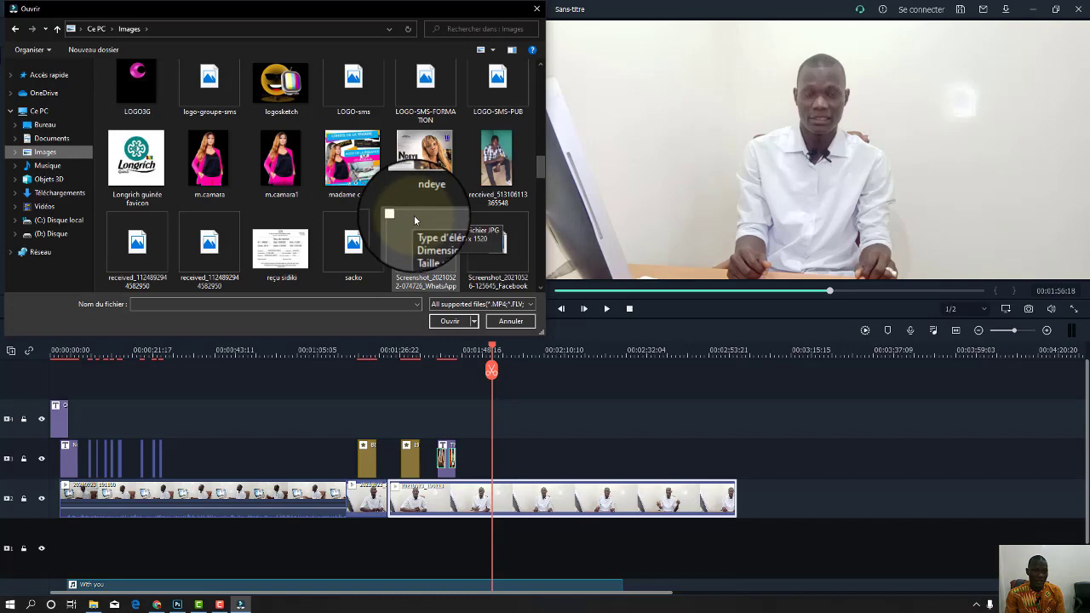
scroll(414, 220, down, 2)
scroll(430, 235, down, 4)
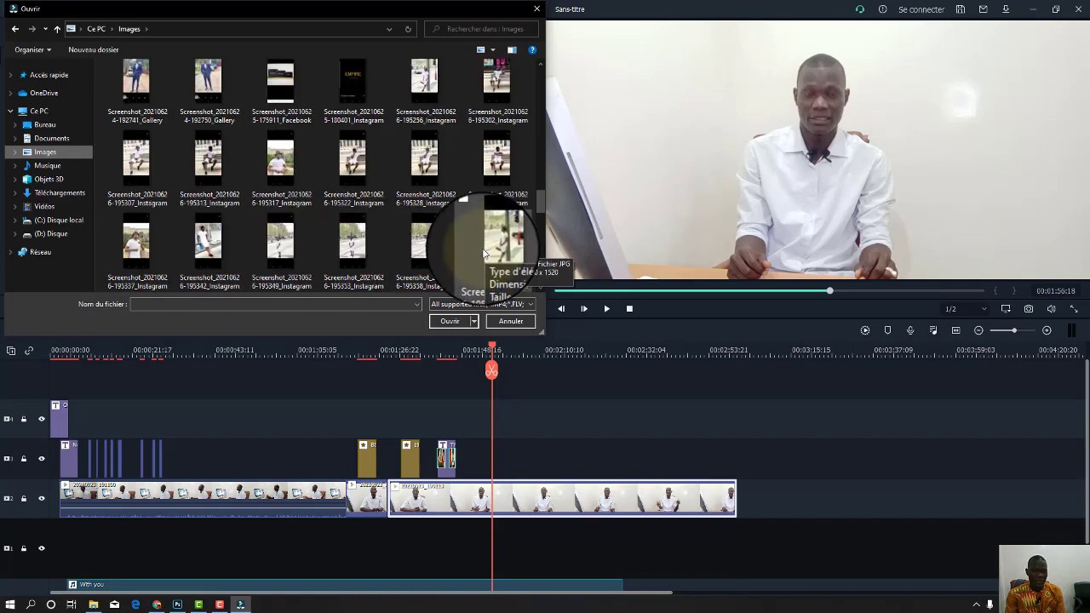
scroll(477, 249, up, 4)
scroll(479, 249, up, 8)
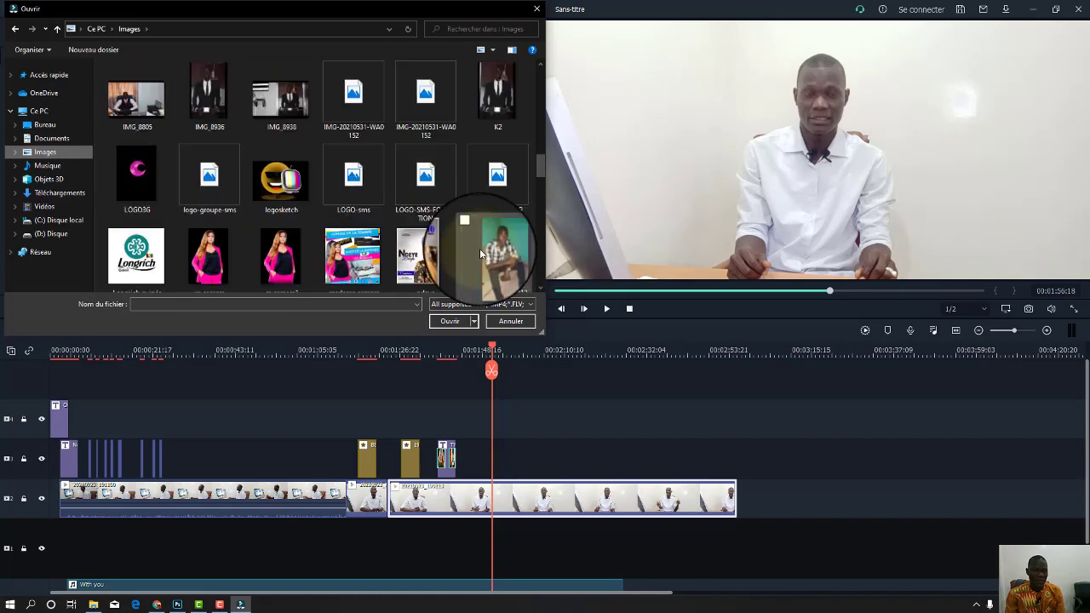
scroll(480, 253, up, 8)
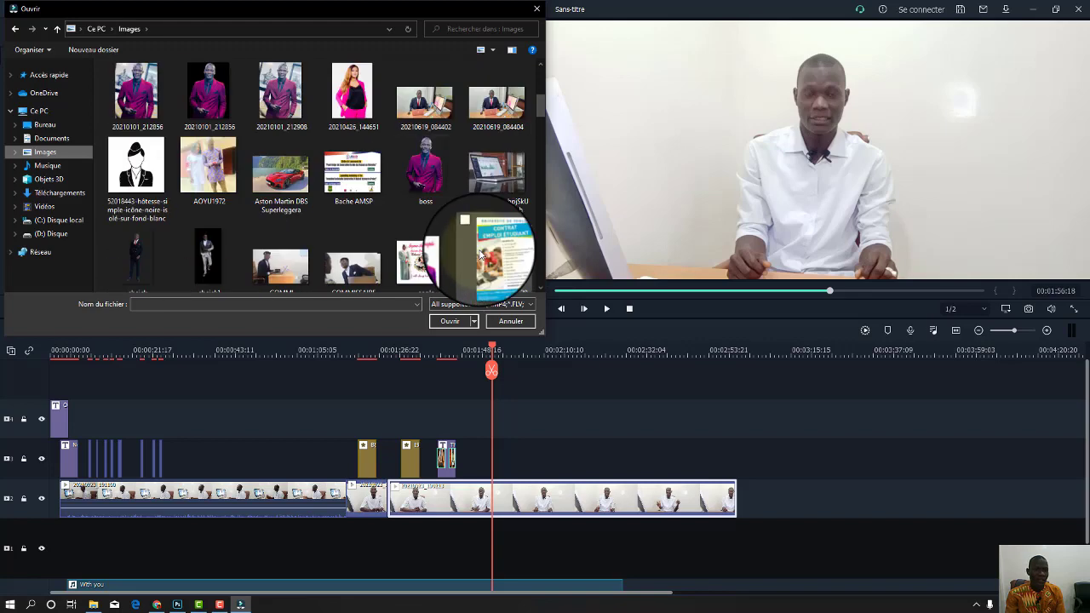
scroll(480, 253, down, 5)
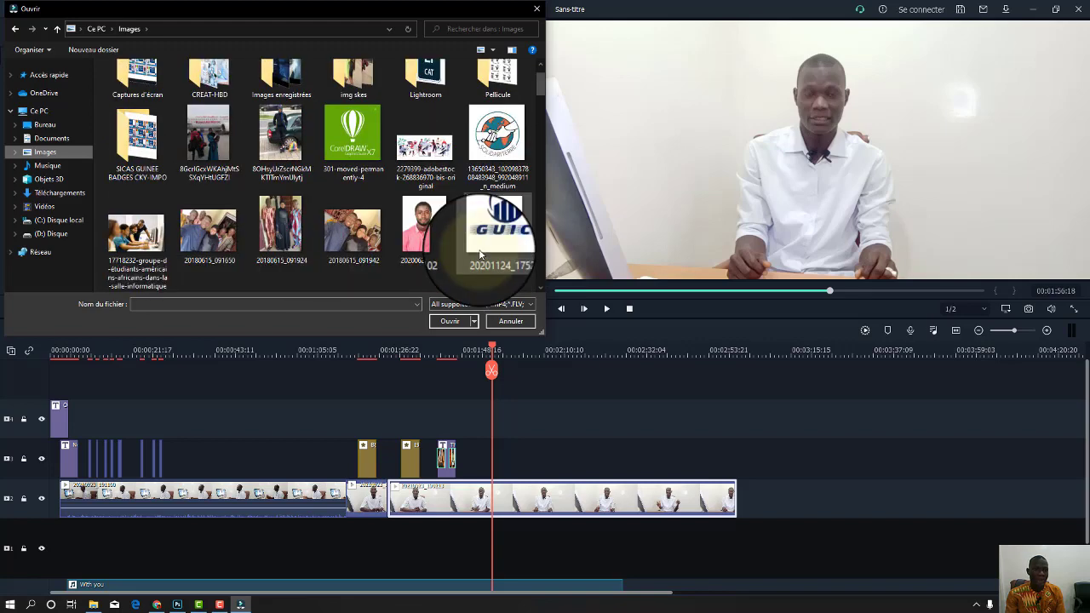
scroll(479, 253, down, 5)
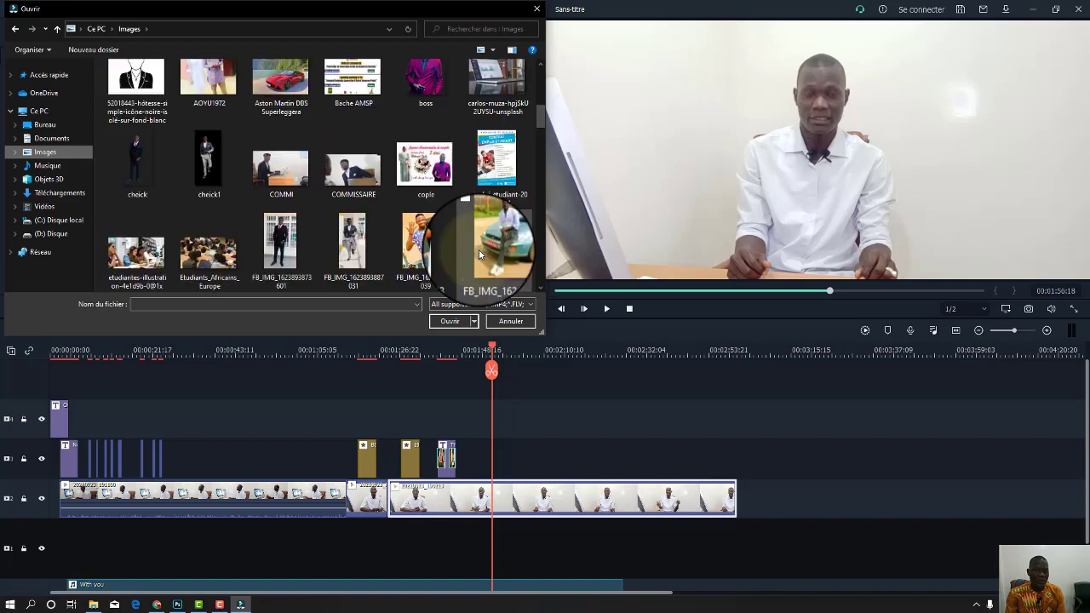
scroll(479, 249, down, 15)
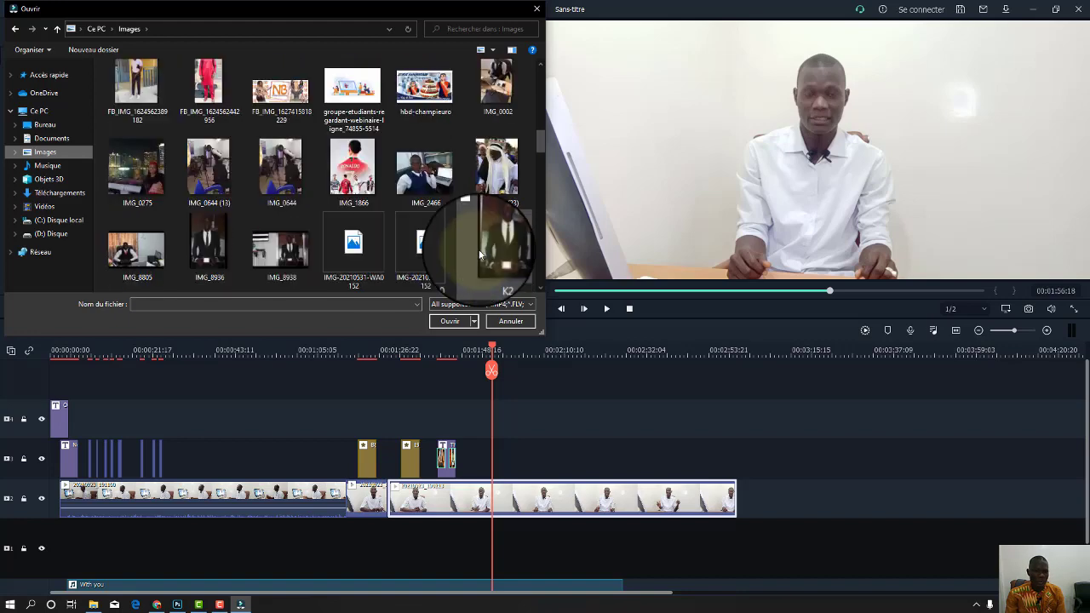
click(221, 263)
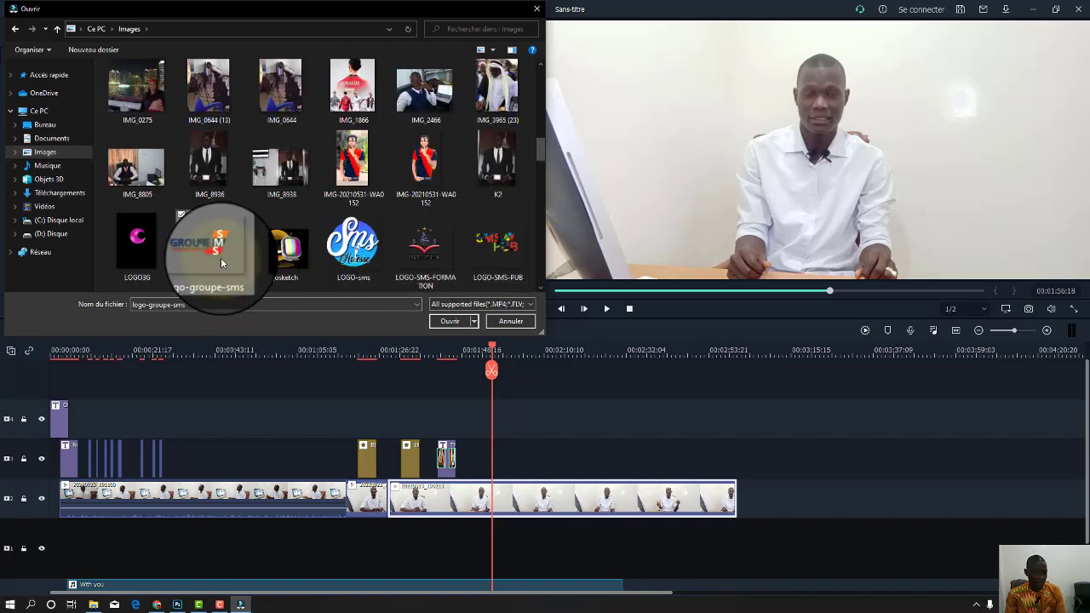
ctrl+click(426, 245)
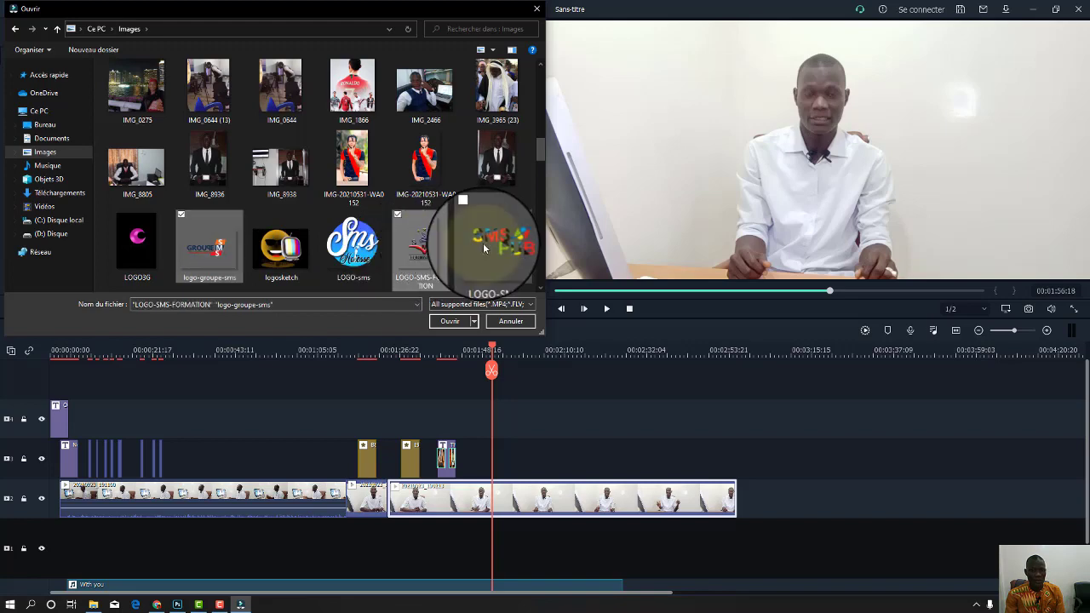
ctrl+click(485, 245)
click(458, 322)
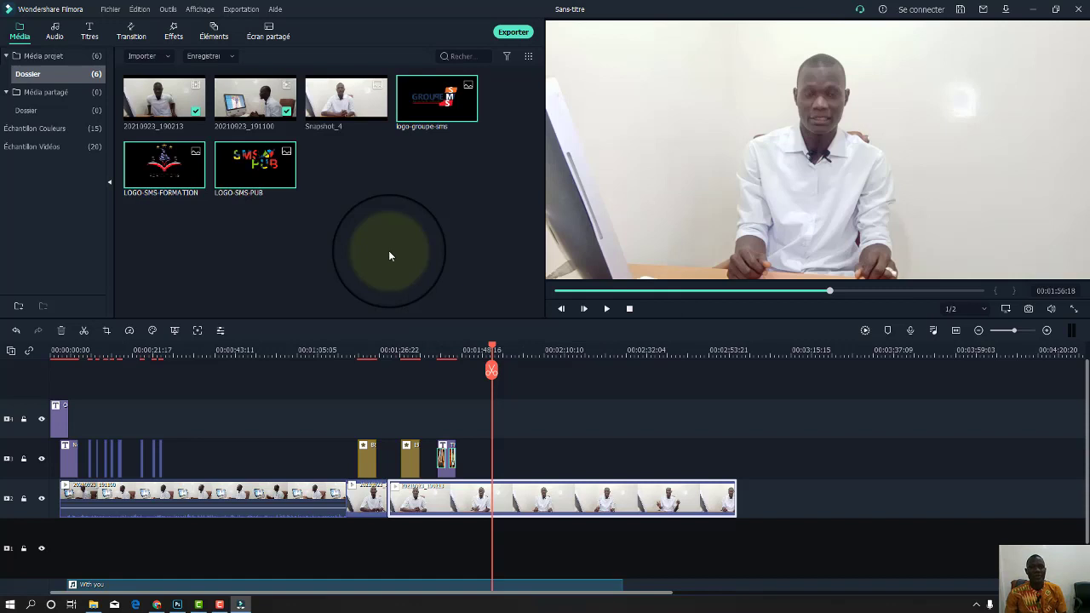
Overlay logo-groupe-sms above the interview at the playhead, shrunk and placed over the presenter's chest.
drag(426, 97, 511, 455)
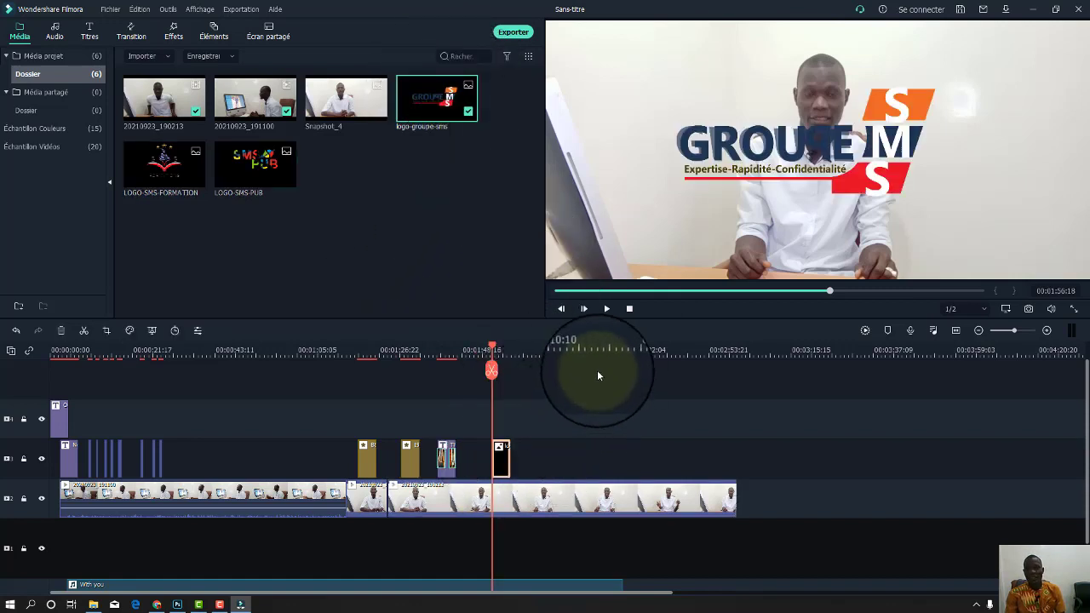
drag(878, 111, 874, 111)
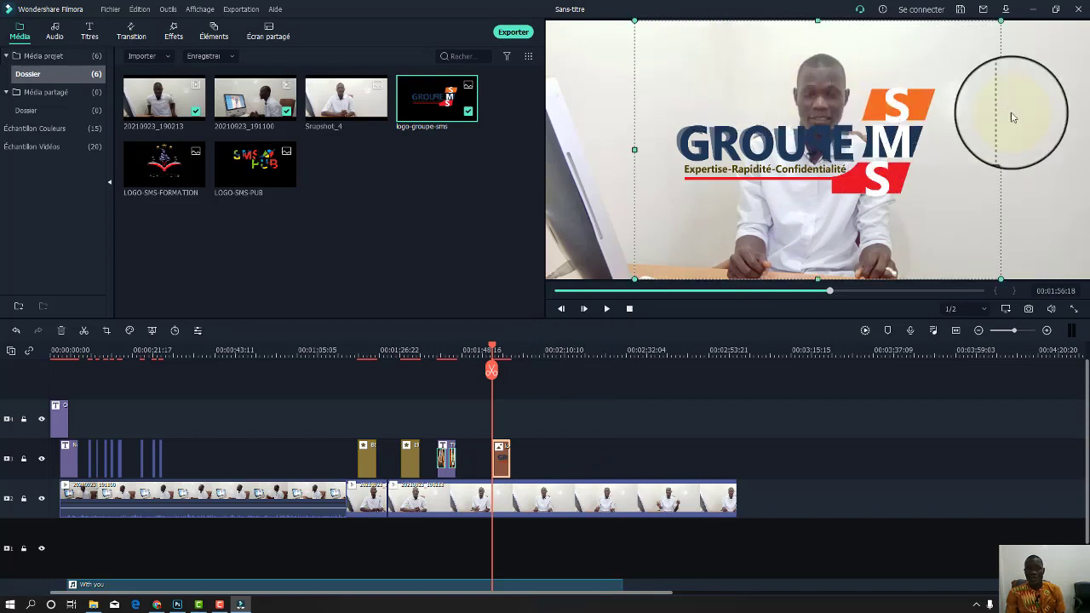
drag(635, 19, 843, 162)
drag(953, 189, 859, 169)
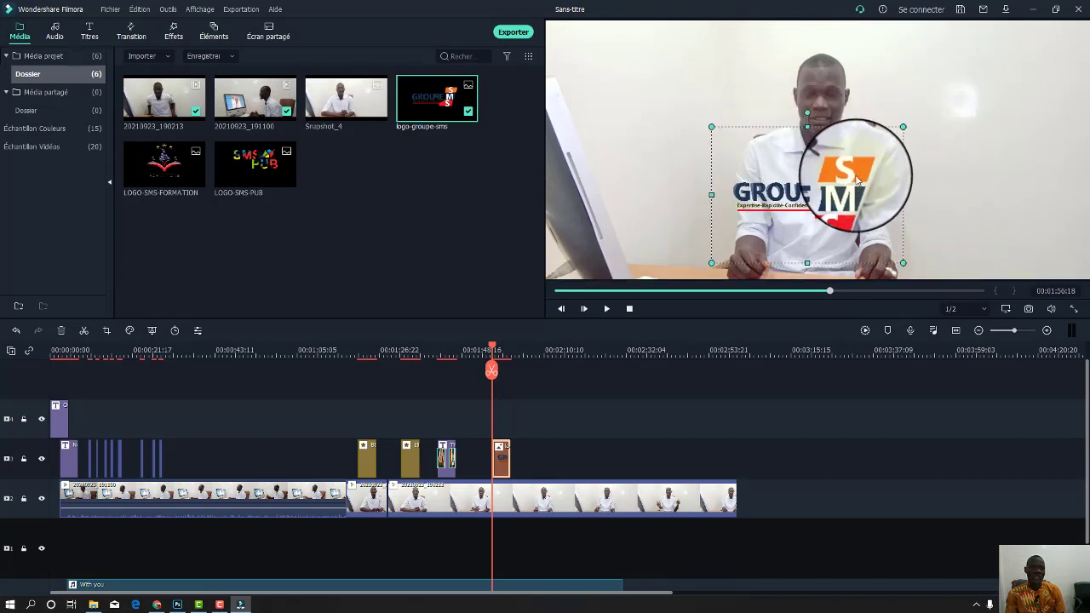
double_click(501, 460)
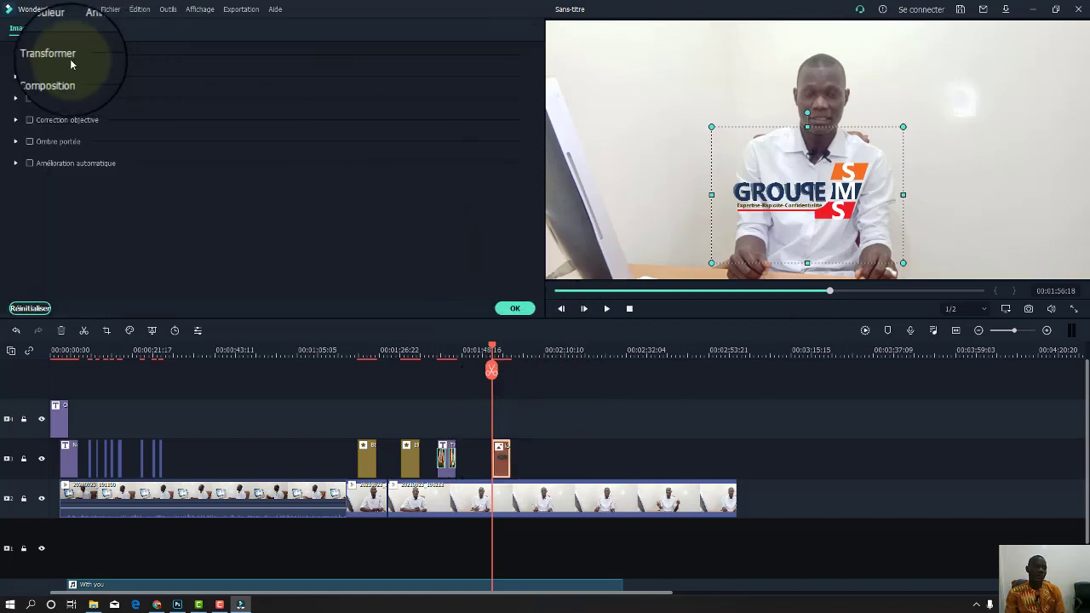
click(512, 311)
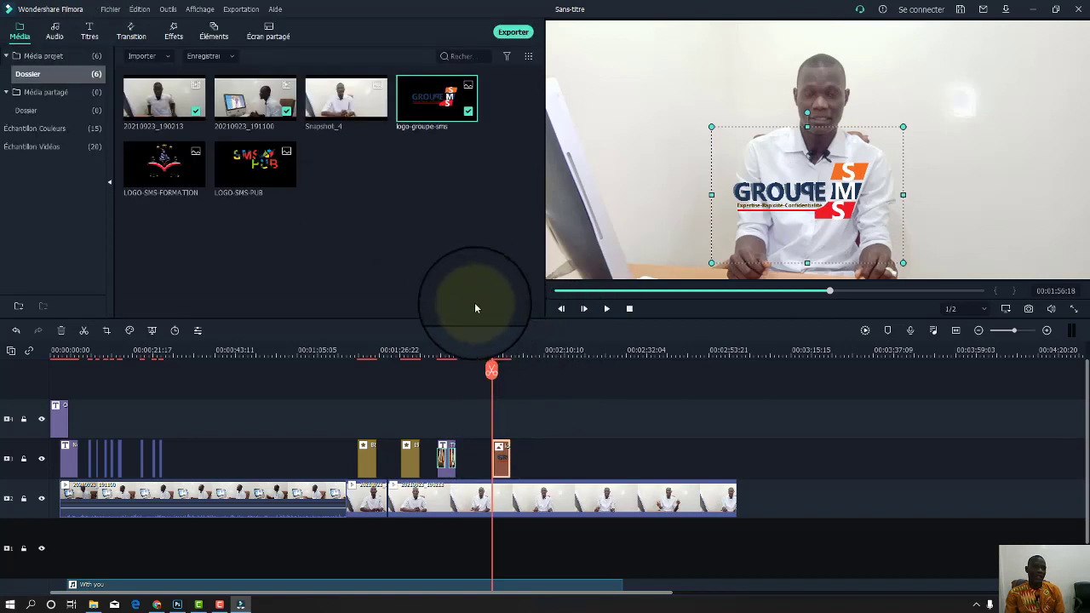
double_click(501, 459)
Apply the Zoomer animation to the logo clip's start and play it back to check.
click(96, 27)
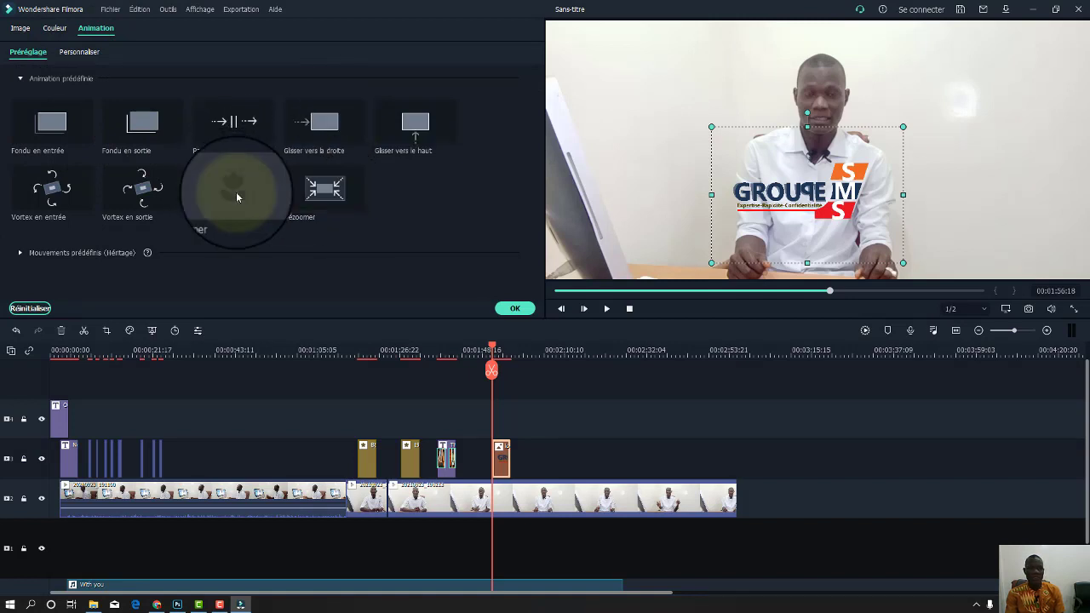
drag(236, 192, 494, 465)
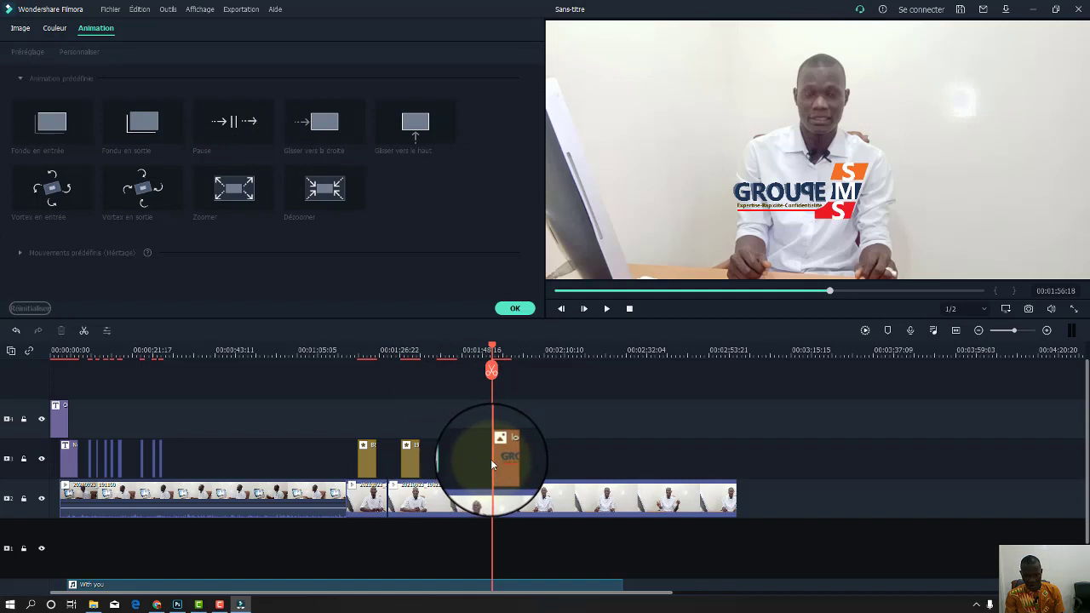
drag(513, 353, 742, 356)
drag(247, 209, 512, 446)
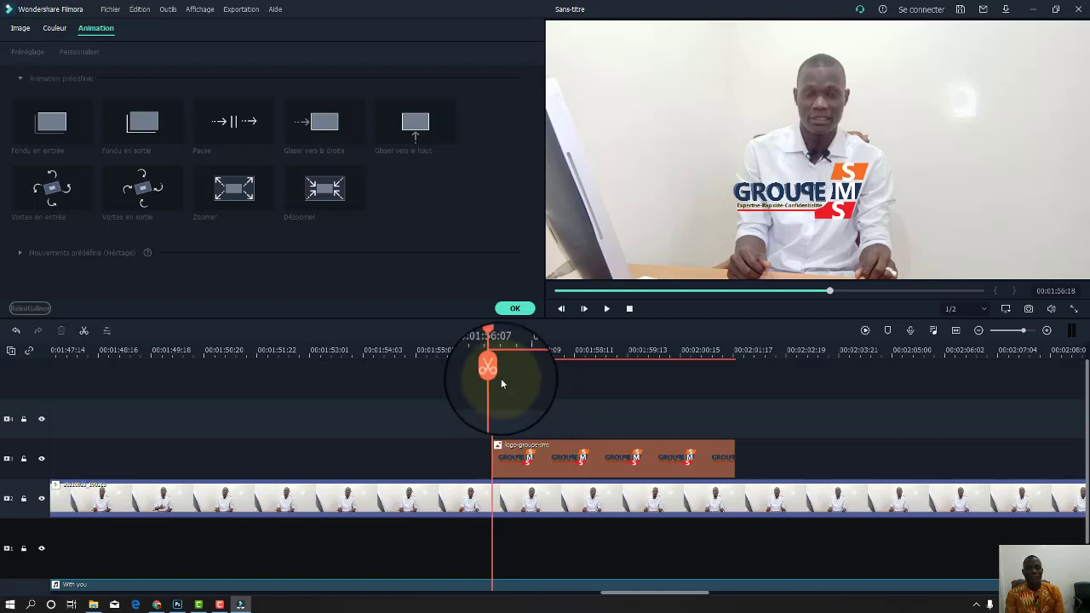
mouse_move(511, 348)
mouse_down()
mouse_move(520, 349)
mouse_move(492, 349)
mouse_up()
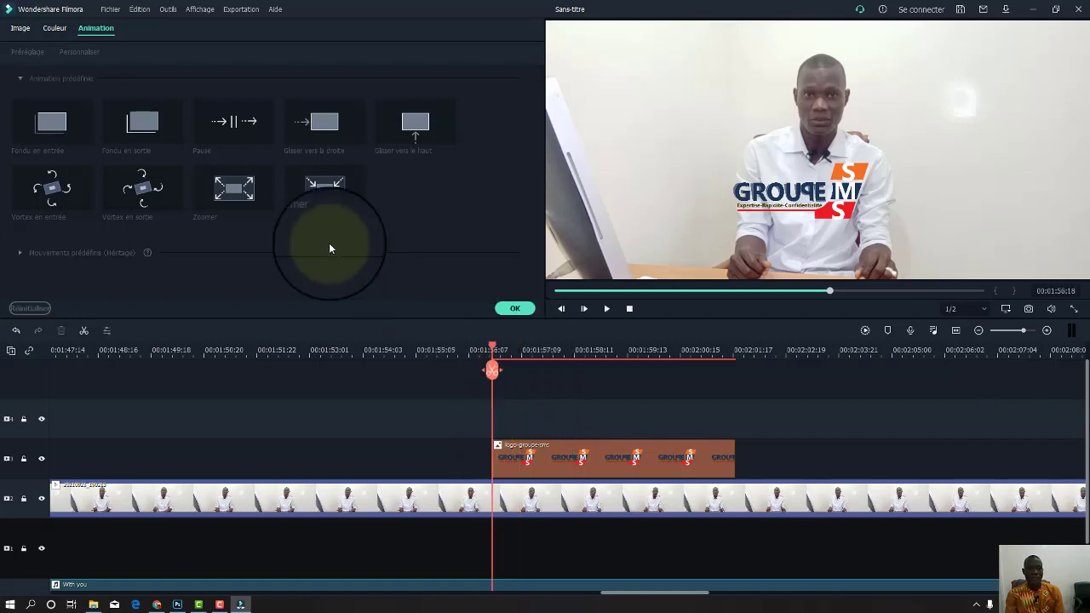
click(515, 308)
double_click(584, 471)
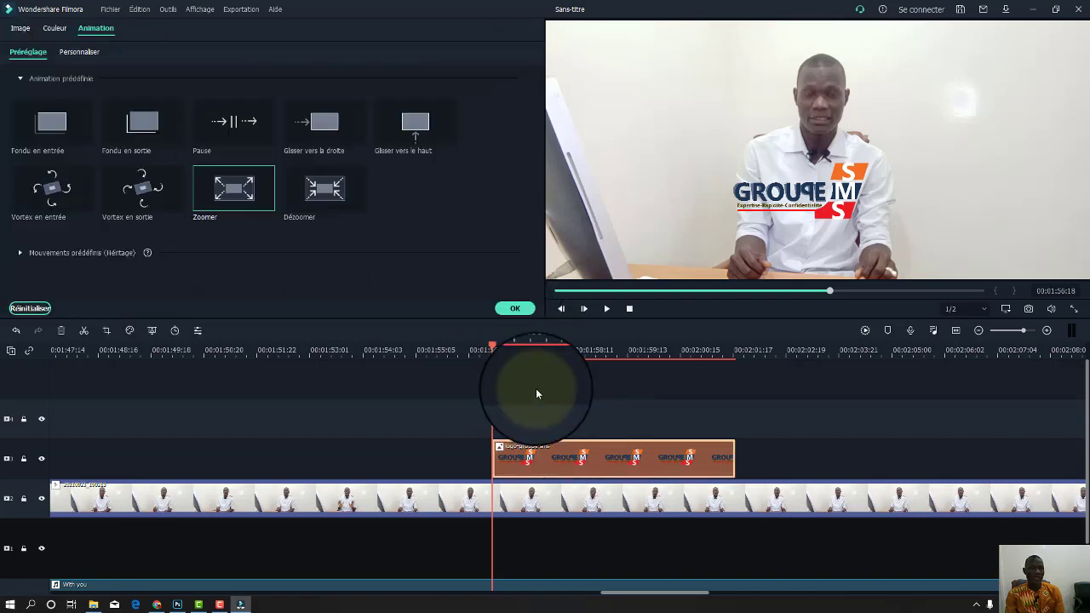
key(space)
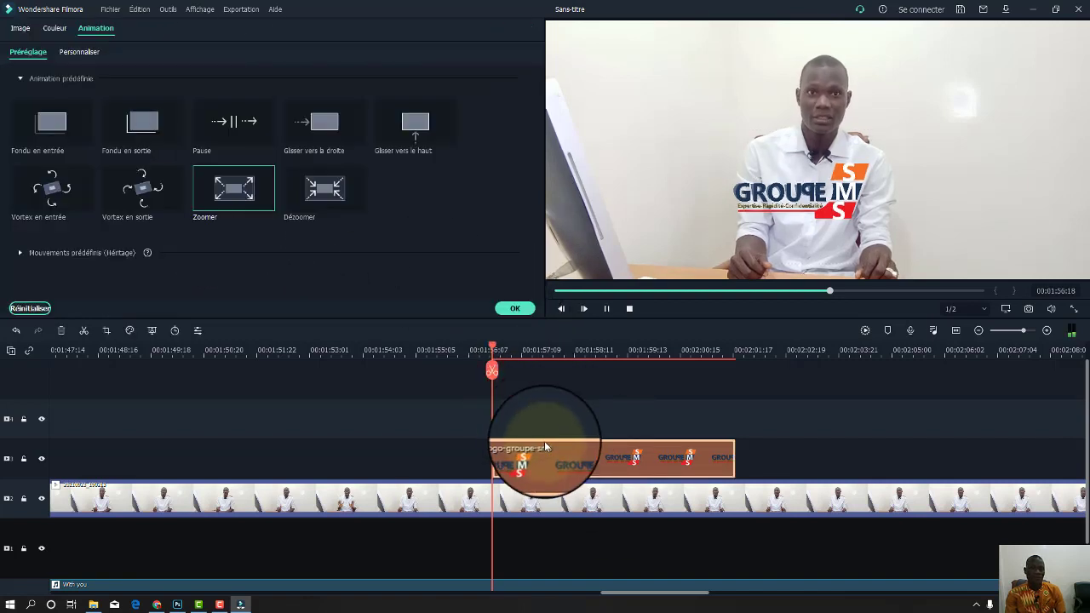
key(space)
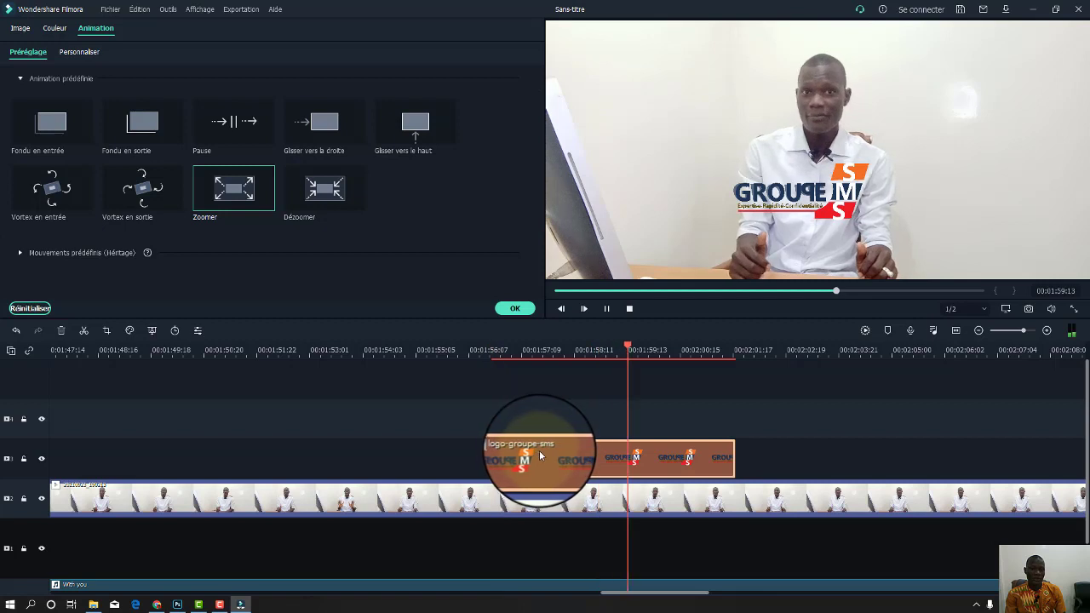
drag(632, 351, 515, 358)
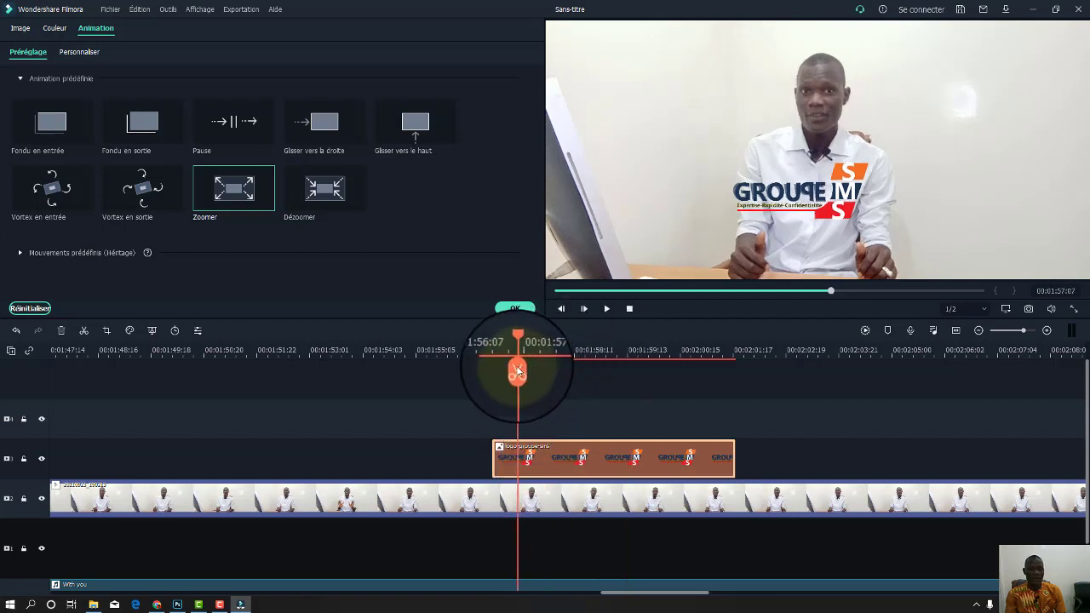
Stretch the zoom-in and add a stretched Dézoomer zoom-out at the logo clip's end.
drag(237, 199, 568, 471)
click(240, 198)
click(322, 191)
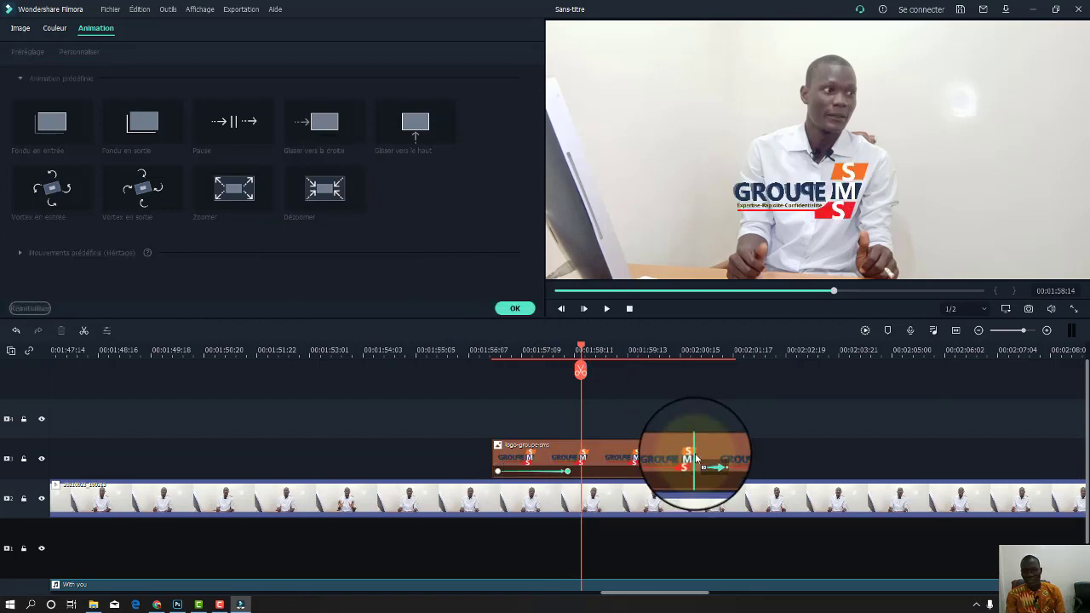
drag(698, 475, 627, 474)
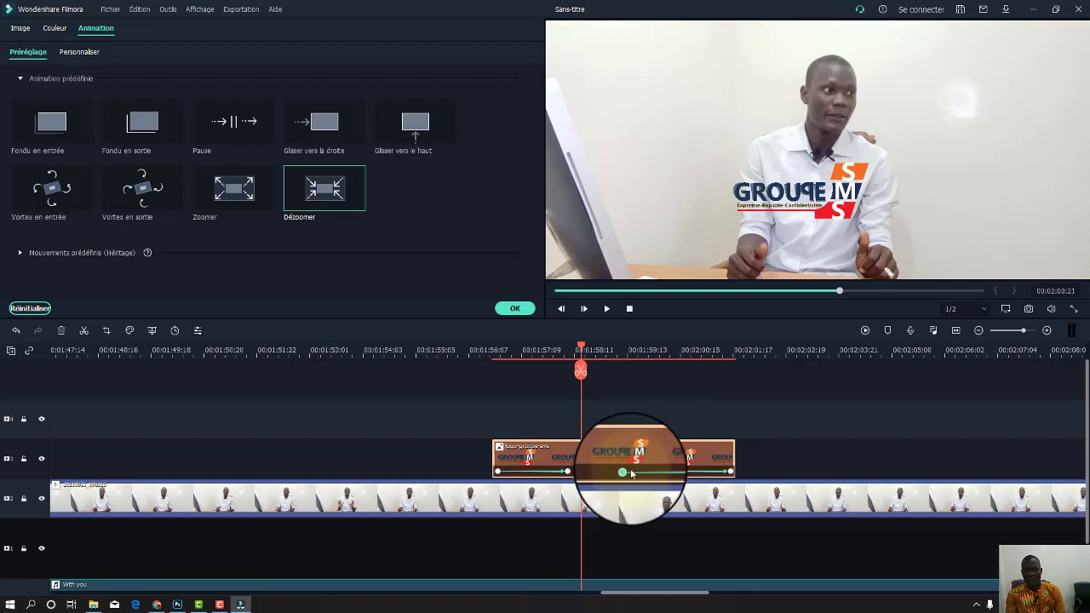
click(529, 311)
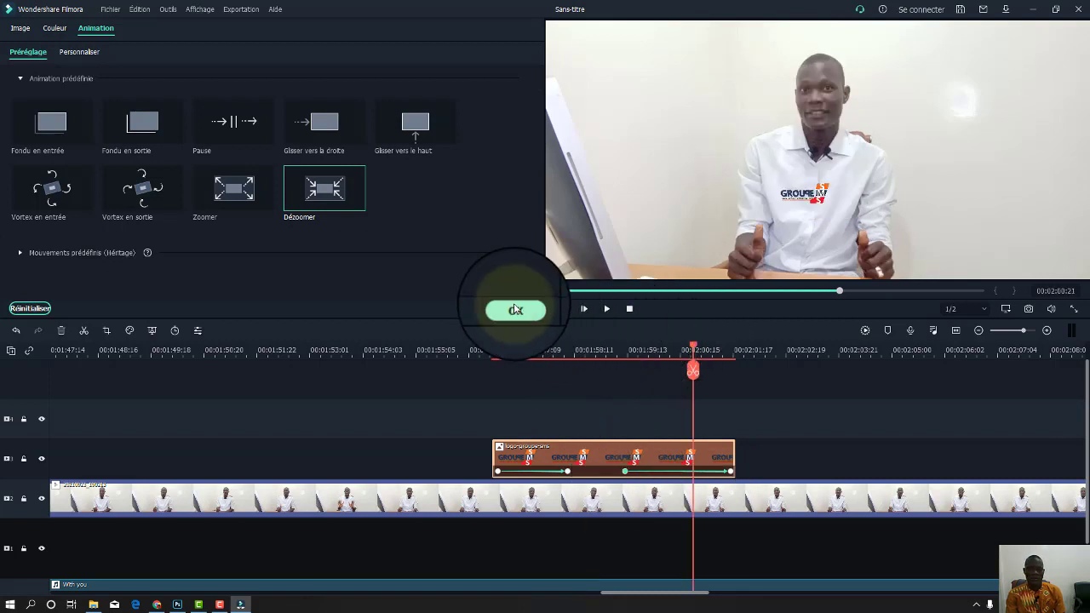
click(511, 311)
Play the timeline from before the logo clip to preview its zoom animation.
drag(695, 350, 487, 358)
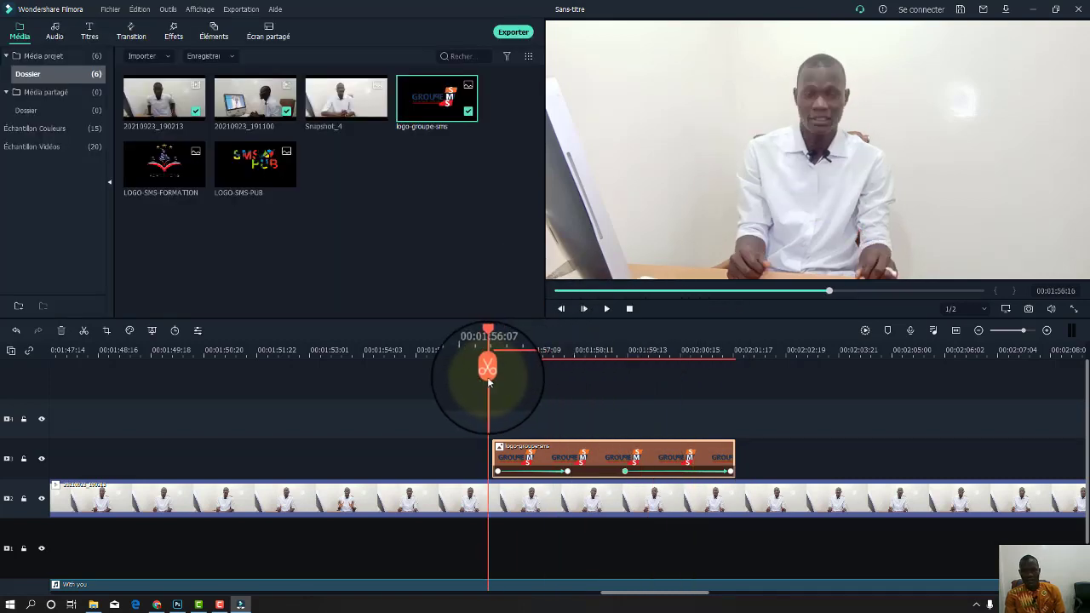
key(space)
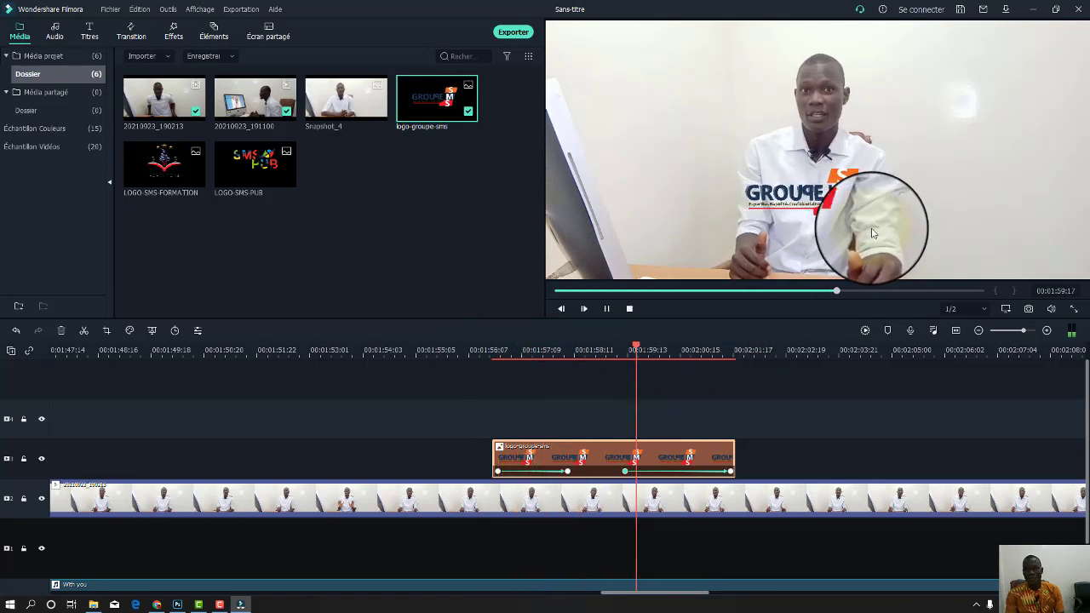
key(space)
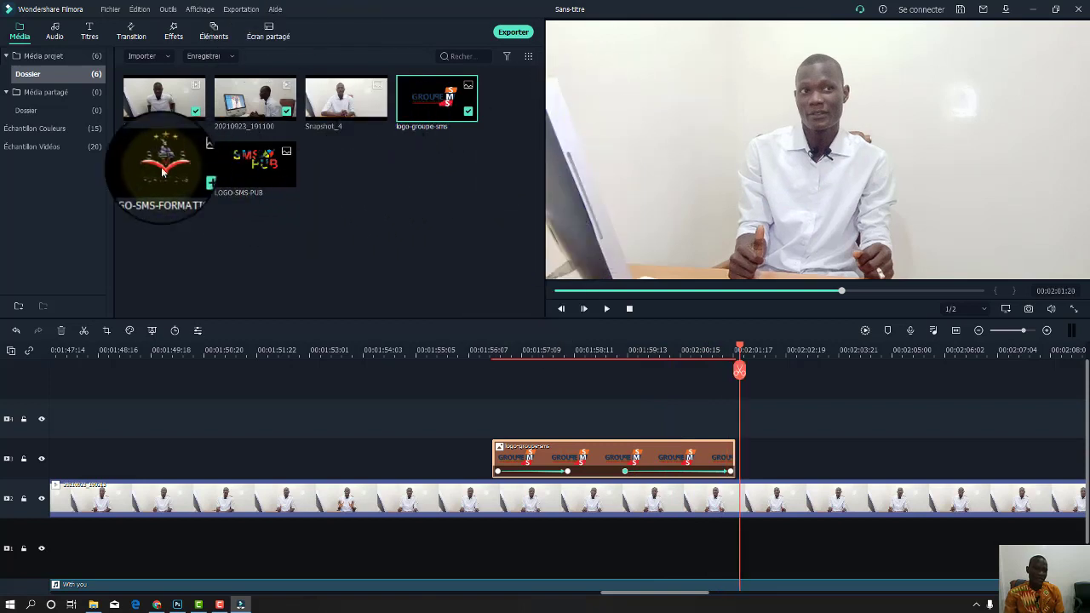
Place LOGO-SMS-FORMATION after the group logo, shrunk and moved to the top-left corner.
drag(158, 188, 745, 446)
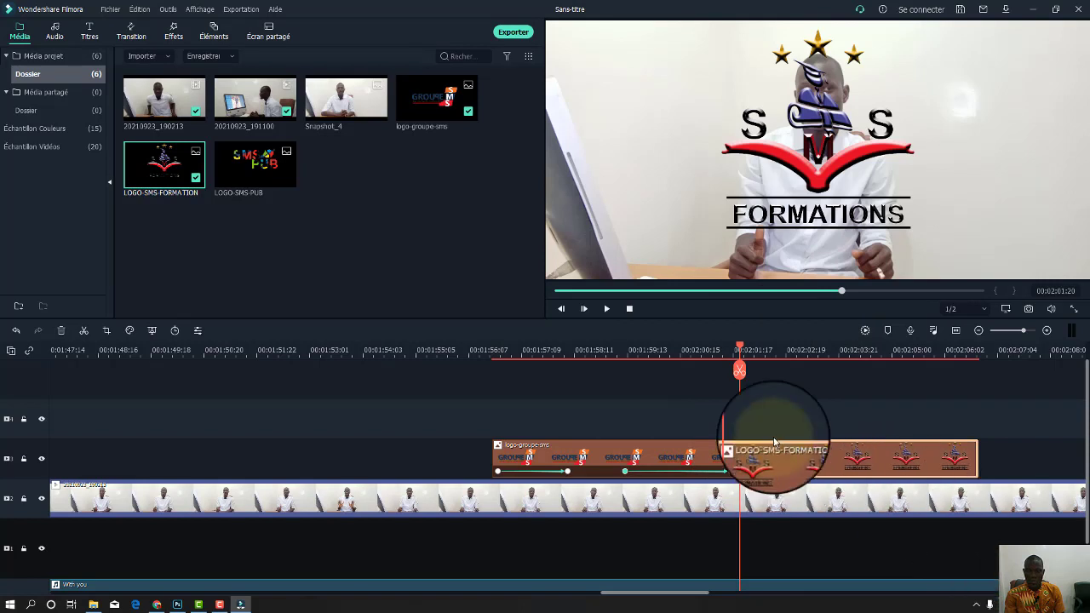
click(839, 145)
drag(889, 119, 789, 205)
drag(674, 126, 609, 64)
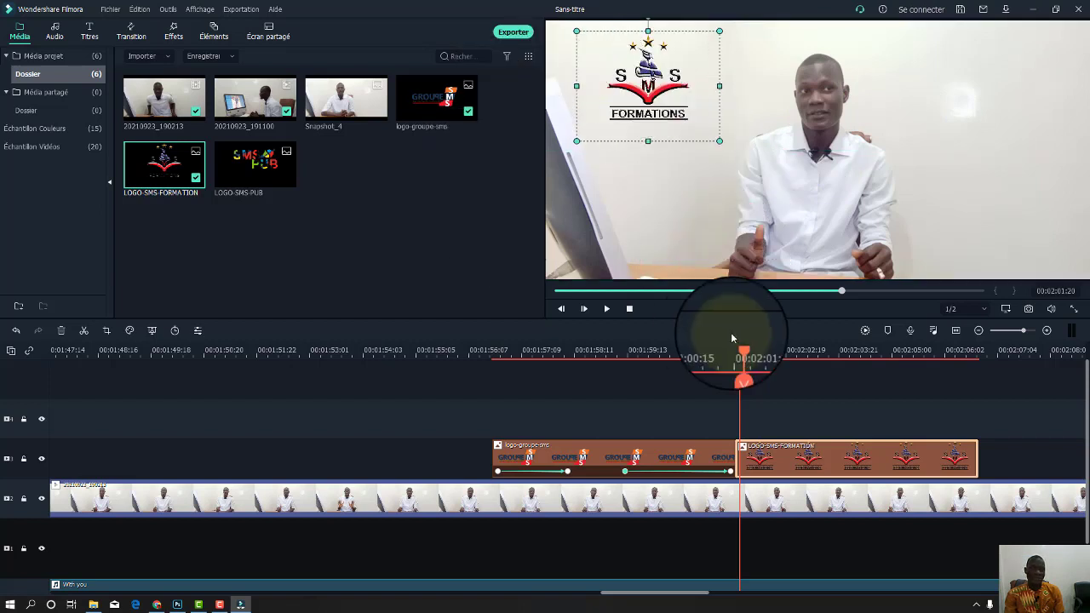
Give LOGO-SMS-FORMATION a Glisser vers la droite start and Glisser vers le haut end, then play.
double_click(817, 460)
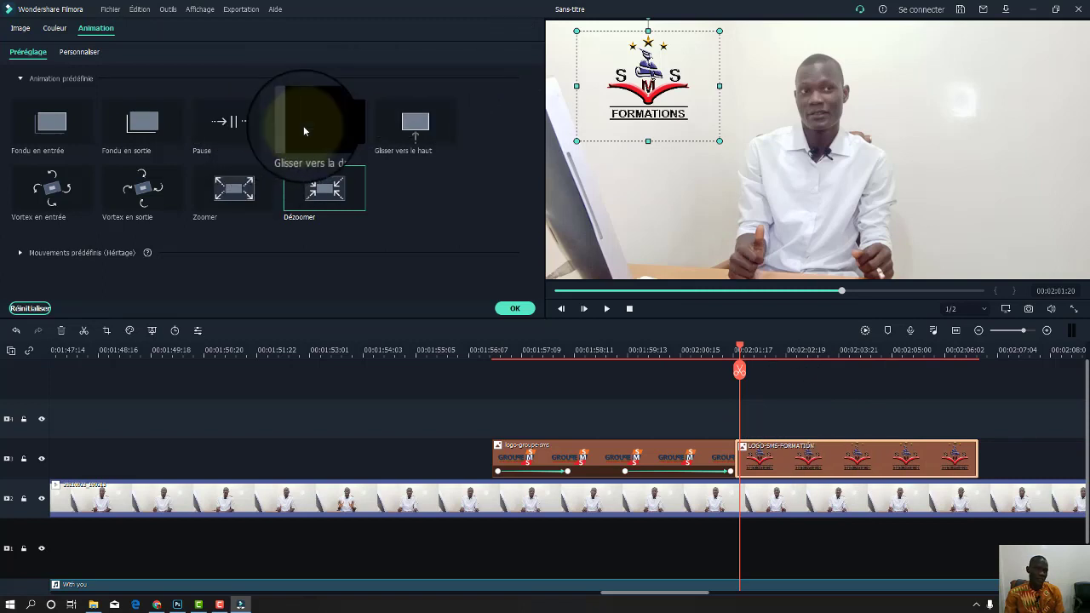
drag(316, 122, 742, 407)
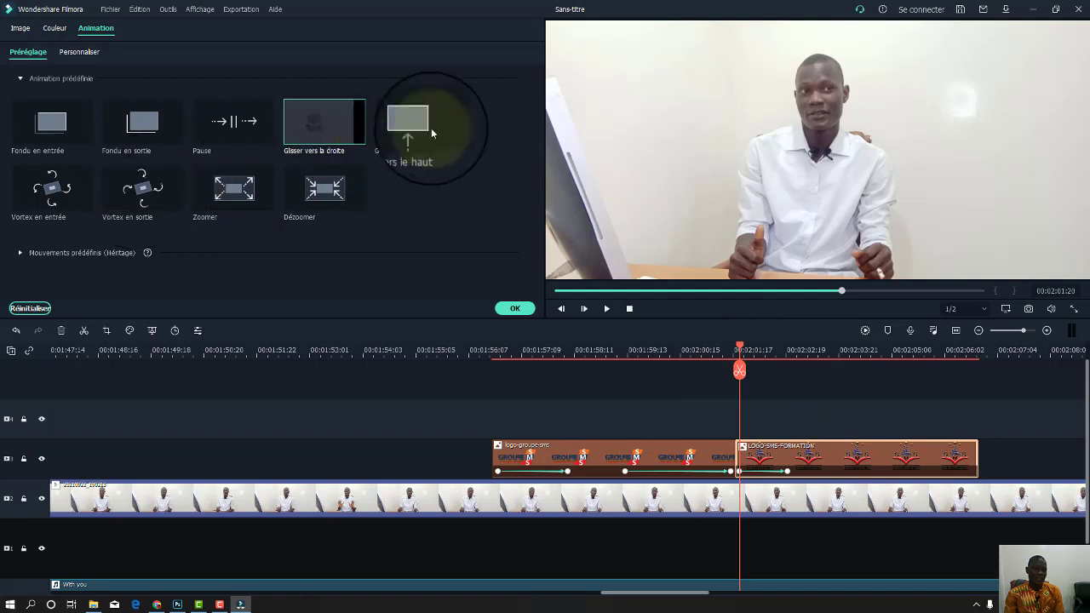
drag(425, 122, 929, 448)
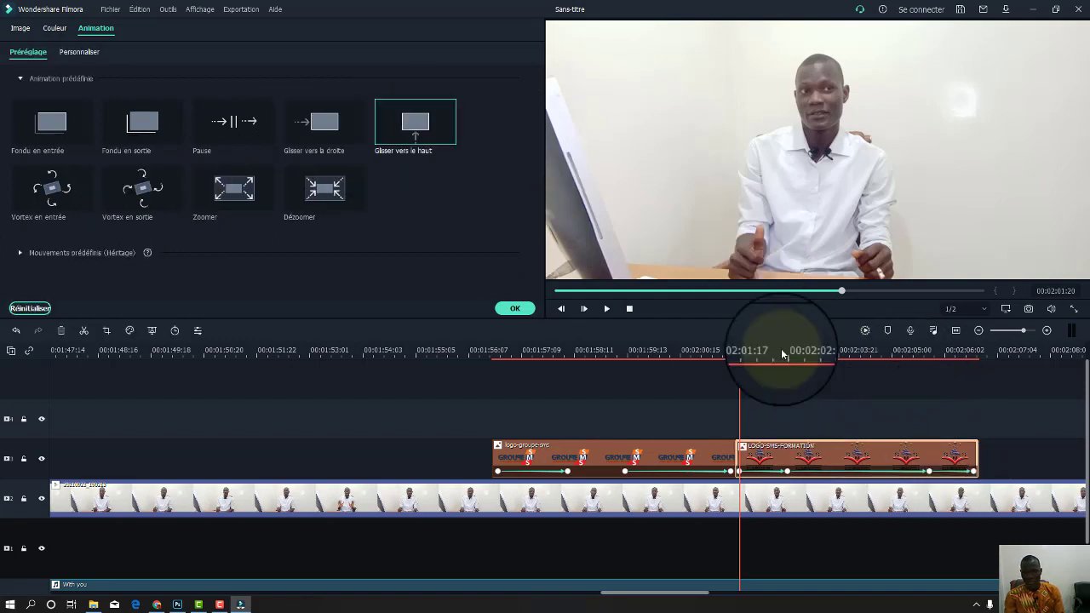
click(513, 313)
key(space)
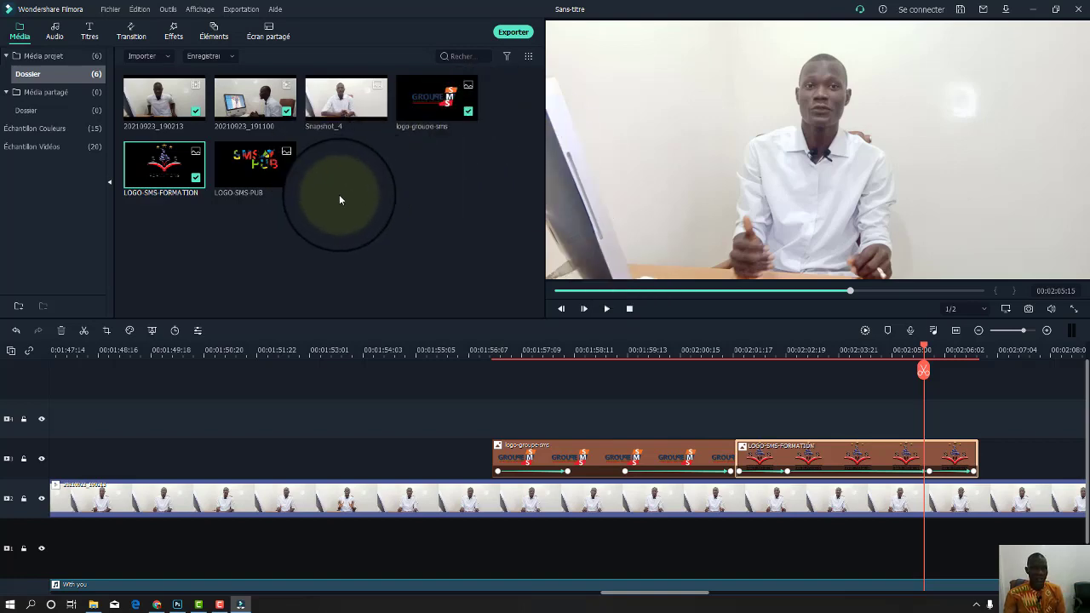
Import the green-screen clip 20210605_213037 from the Vidéos folder.
click(369, 224)
double_click(369, 224)
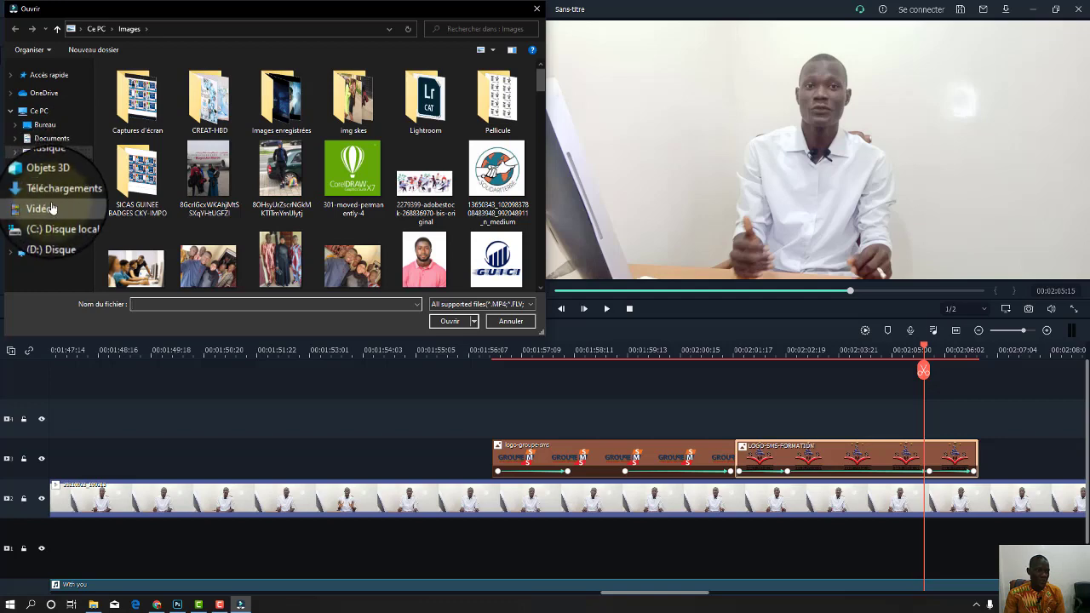
click(43, 206)
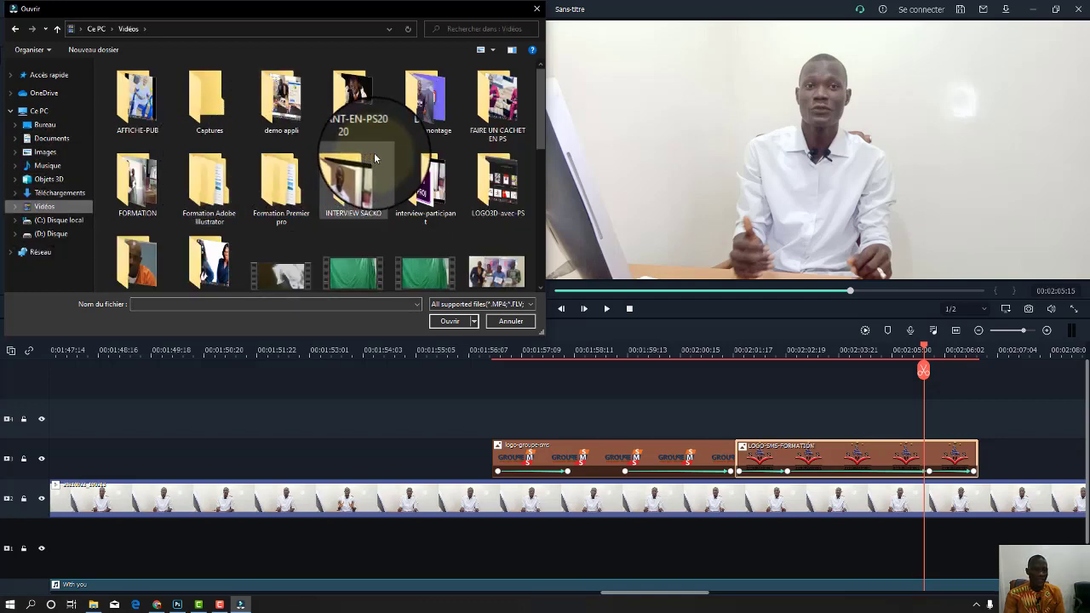
scroll(426, 242, down, 1)
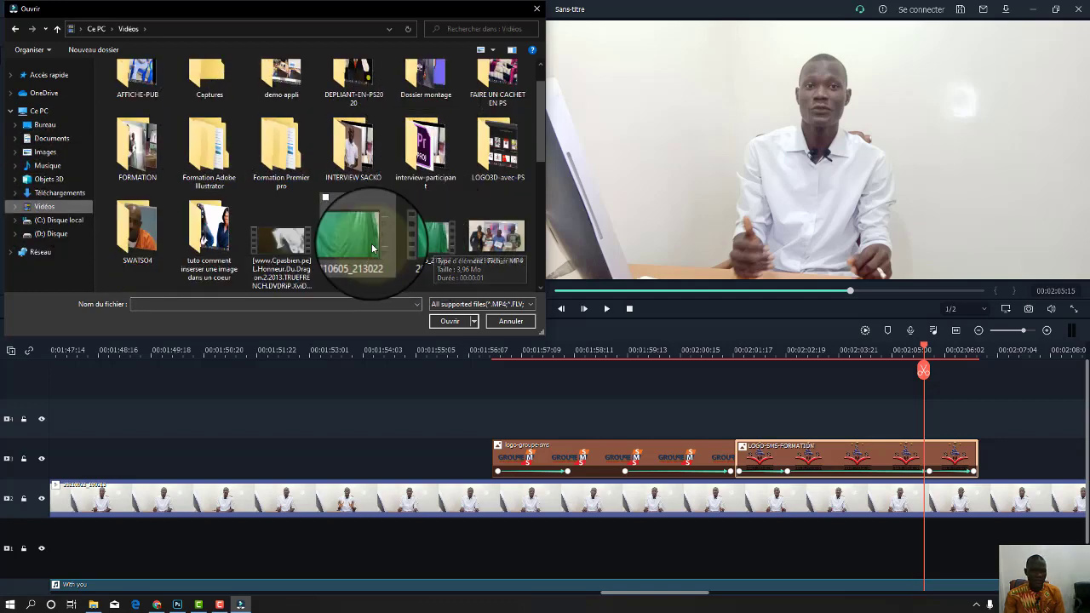
scroll(426, 222, down, 1)
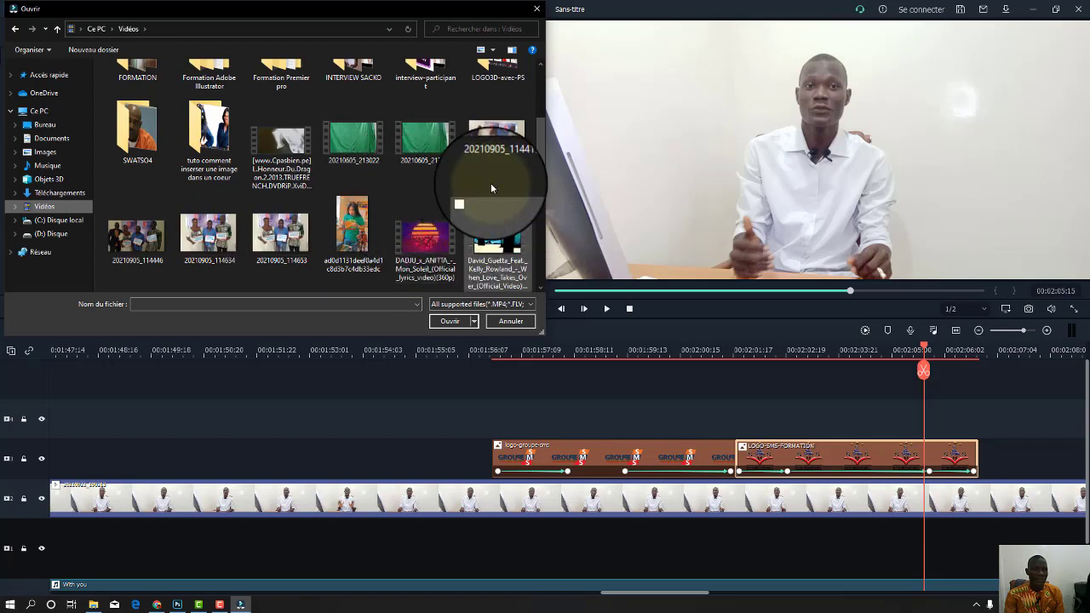
click(437, 150)
click(451, 322)
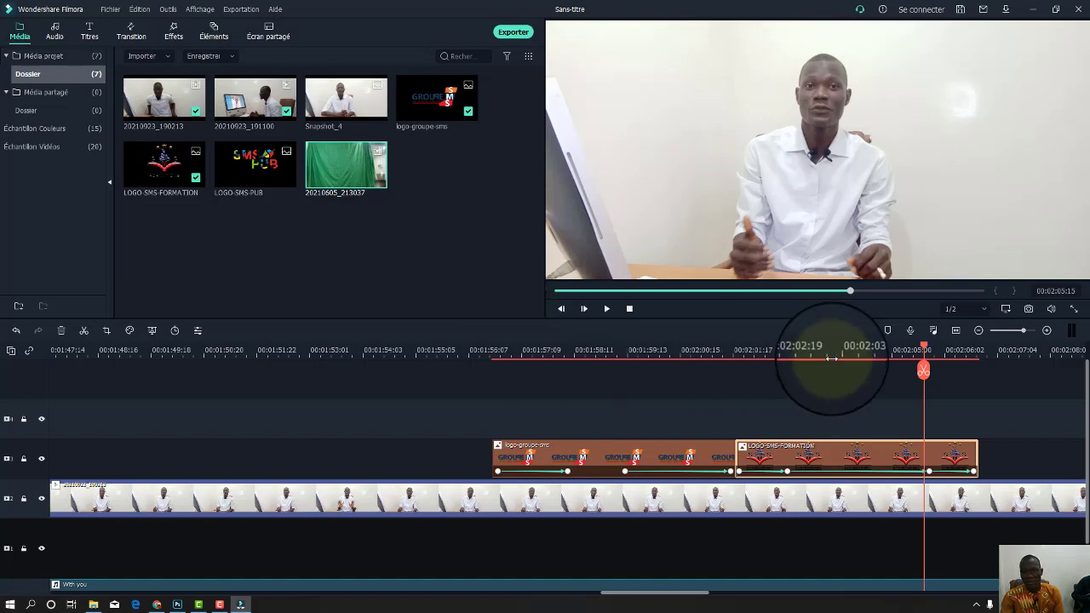
Delete all timeline clips and the With you audio clip, then preview the green-screen clip.
drag(816, 346, 375, 386)
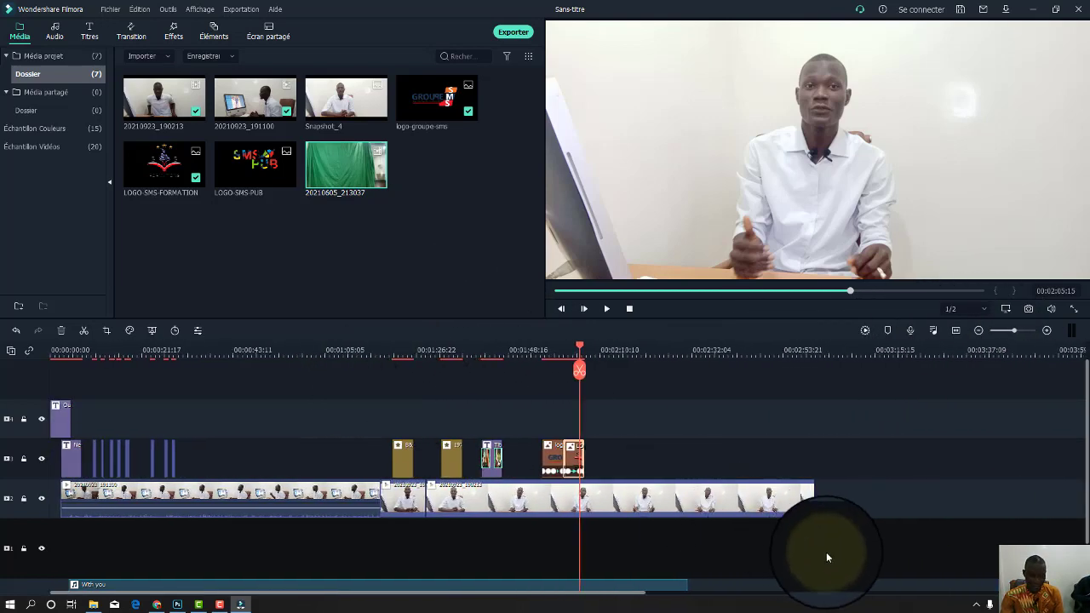
scroll(700, 563, down, 1)
drag(862, 558, 25, 336)
key(Delete)
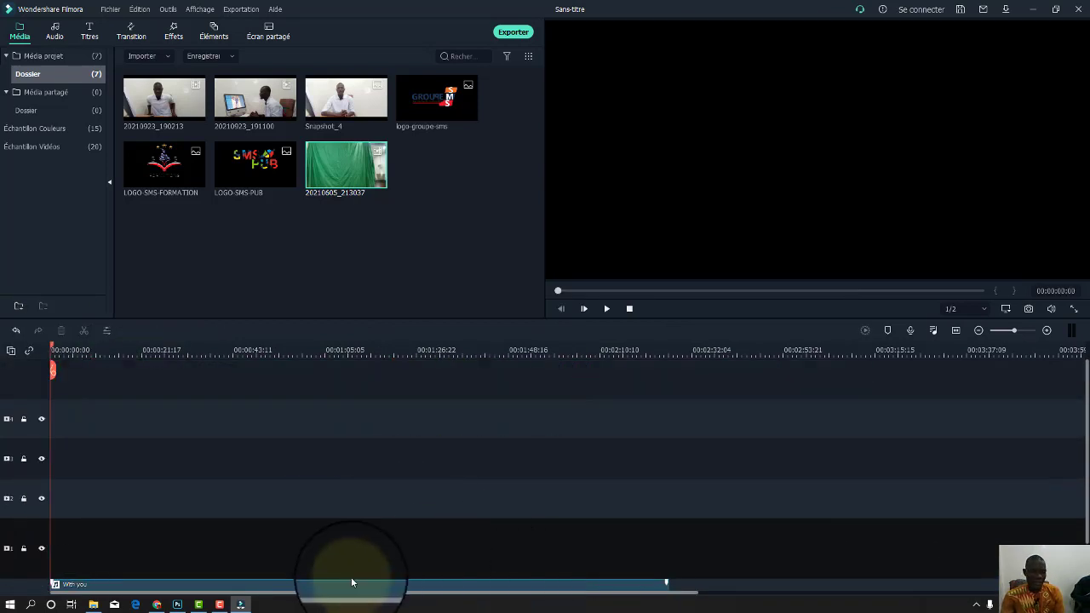
key(Delete)
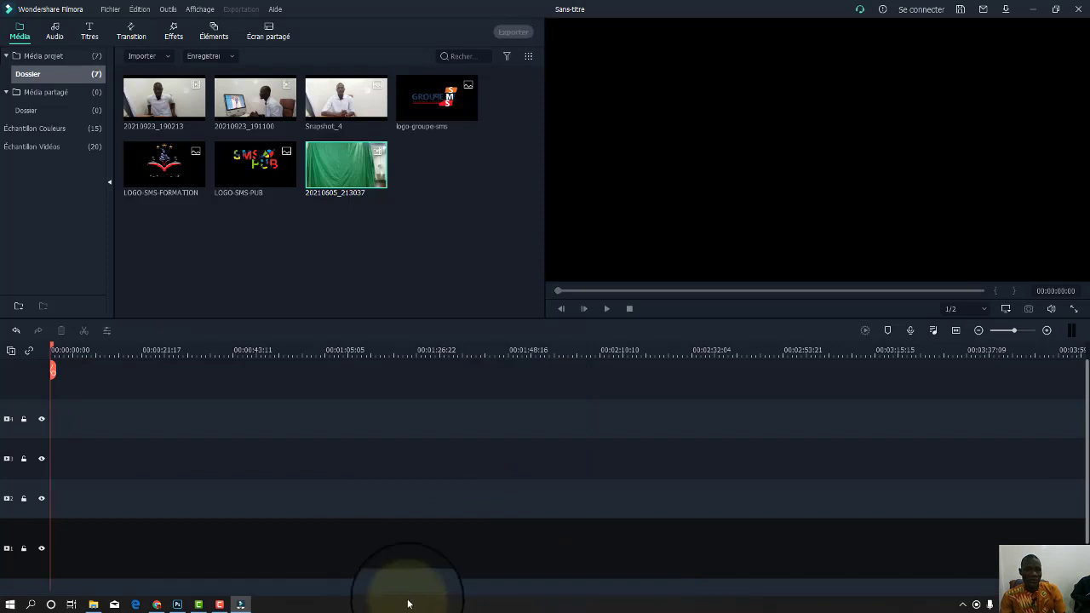
double_click(351, 174)
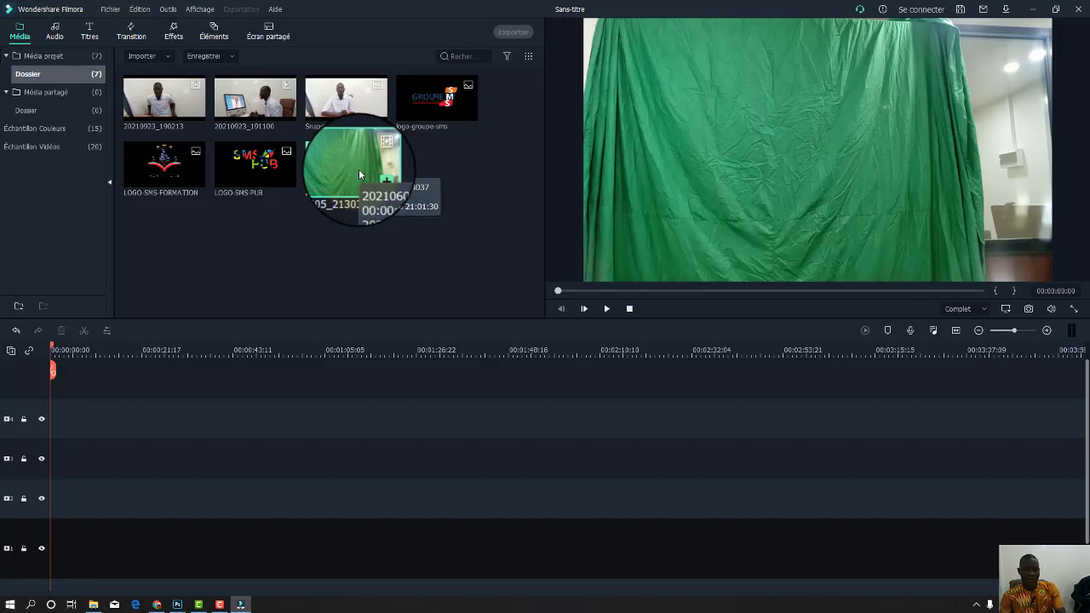
click(93, 604)
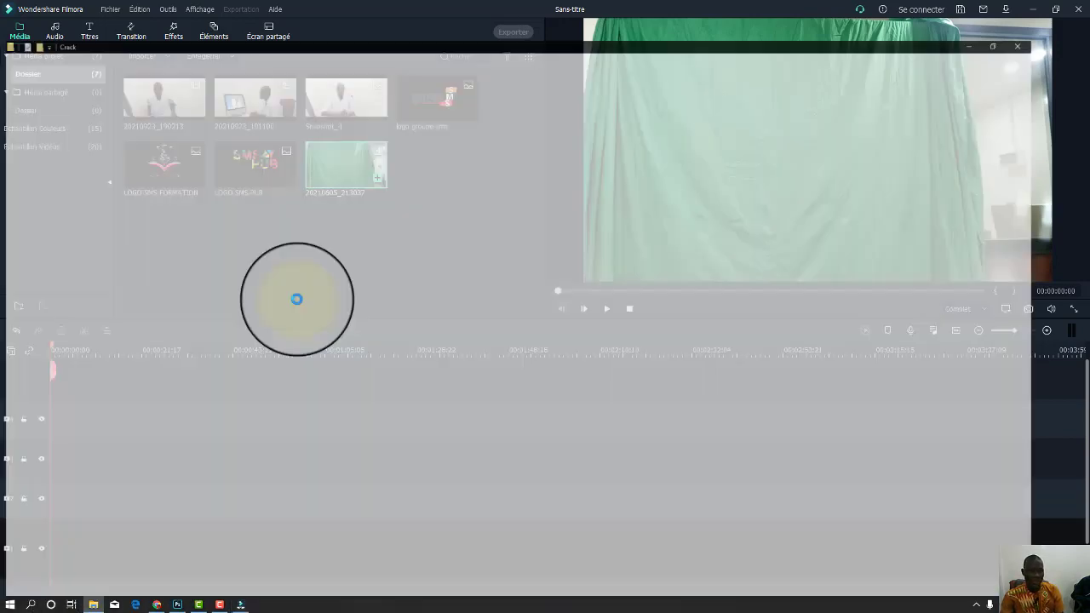
Drag the FOND-VERT video from File Explorer's Vidéos folder into Filmora's media library.
click(48, 252)
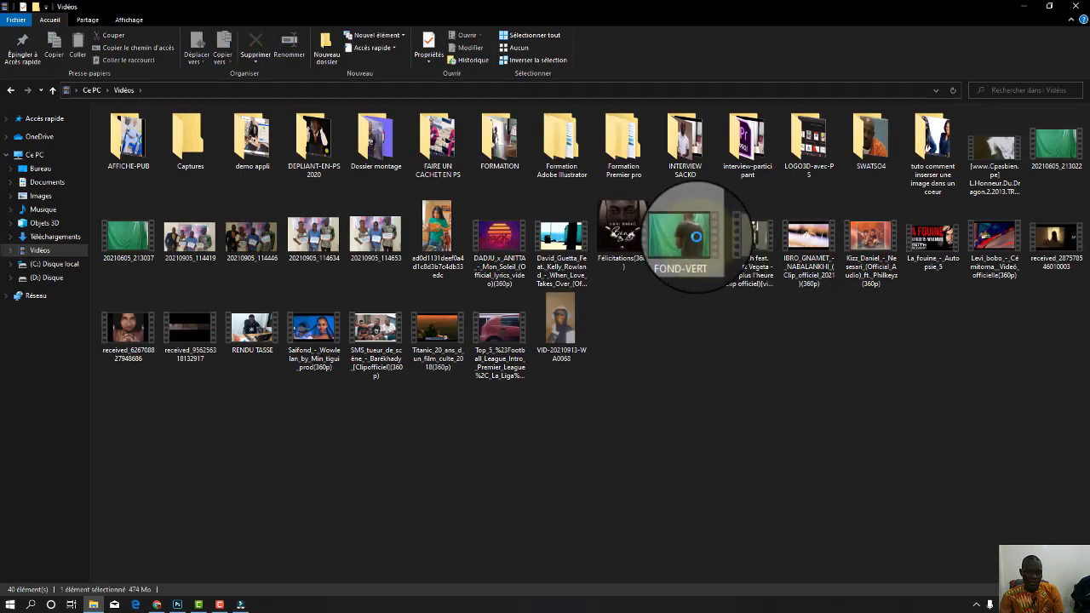
drag(695, 249, 248, 274)
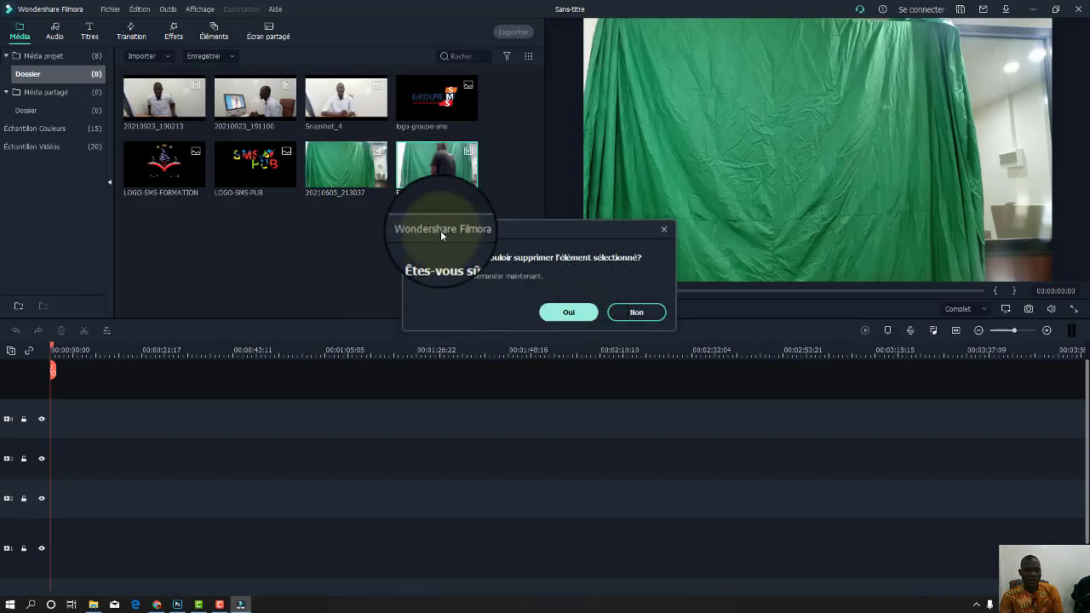
Confirm removing the older green clip and scrub FOND-VERT to where the section begins.
click(579, 314)
click(353, 162)
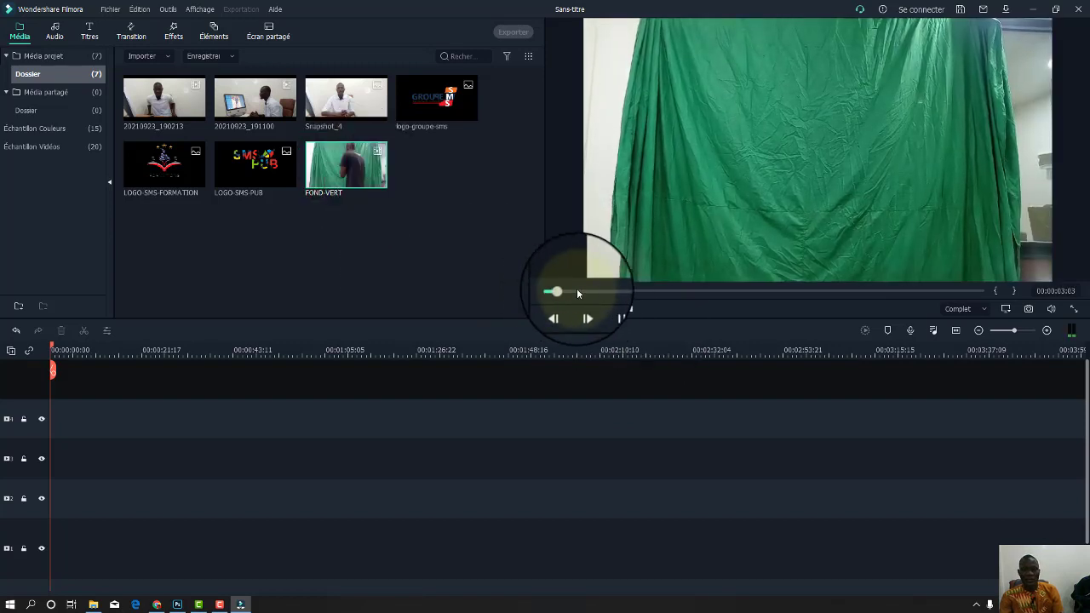
drag(556, 291, 744, 298)
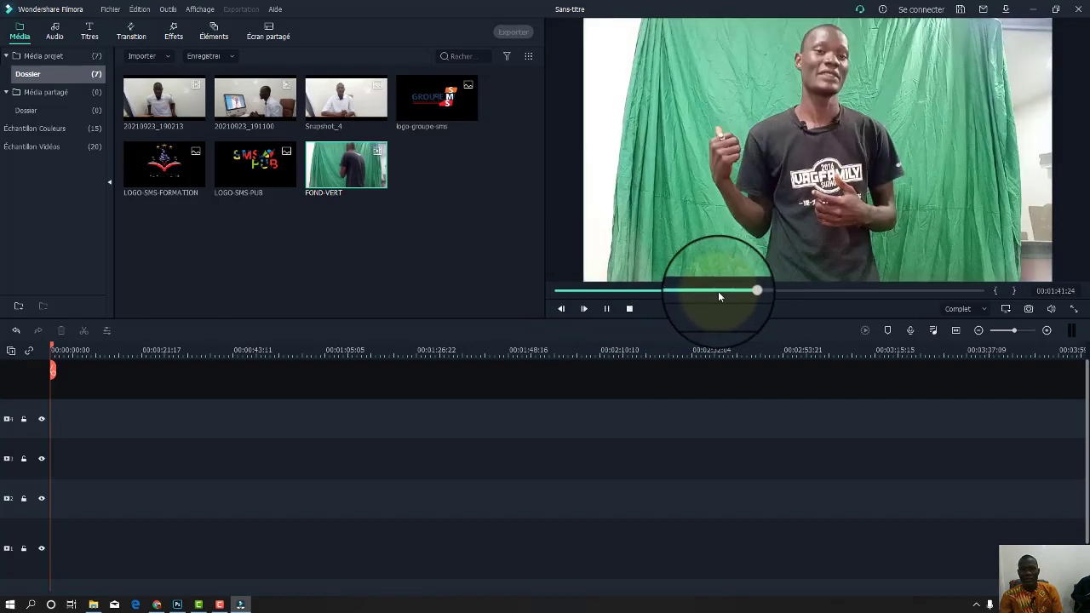
click(718, 292)
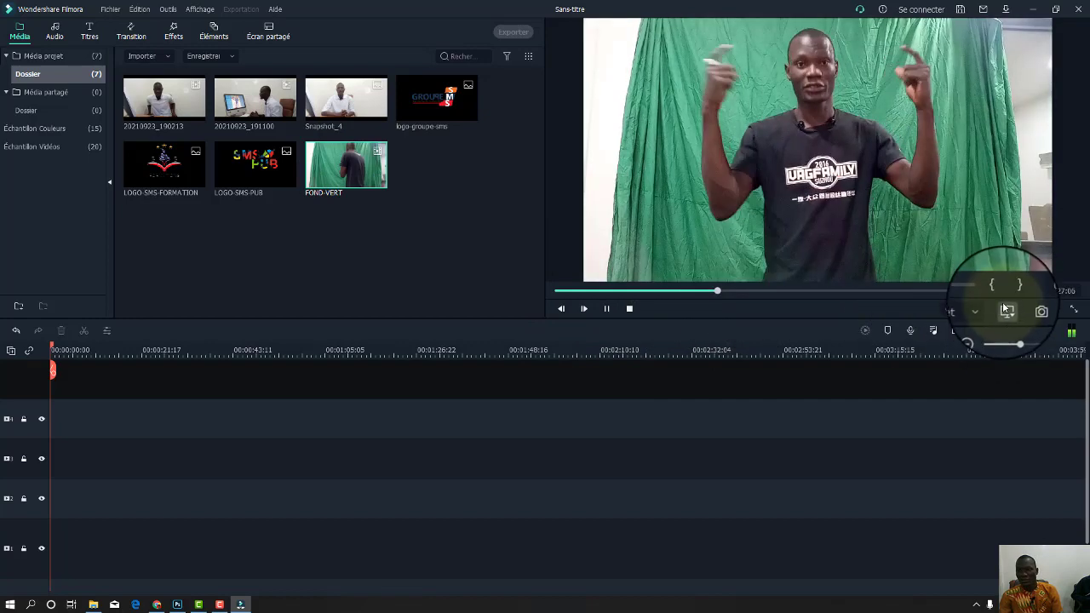
key(space)
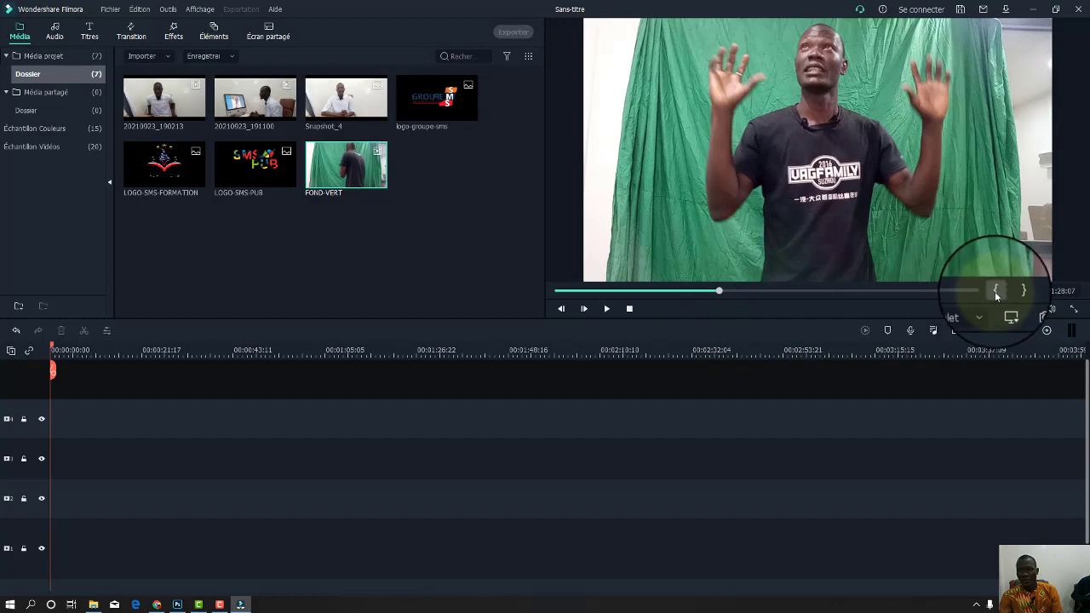
Mark FOND-VERT's in point and out point at 00:02:41:05, and place that section on the timeline.
click(997, 291)
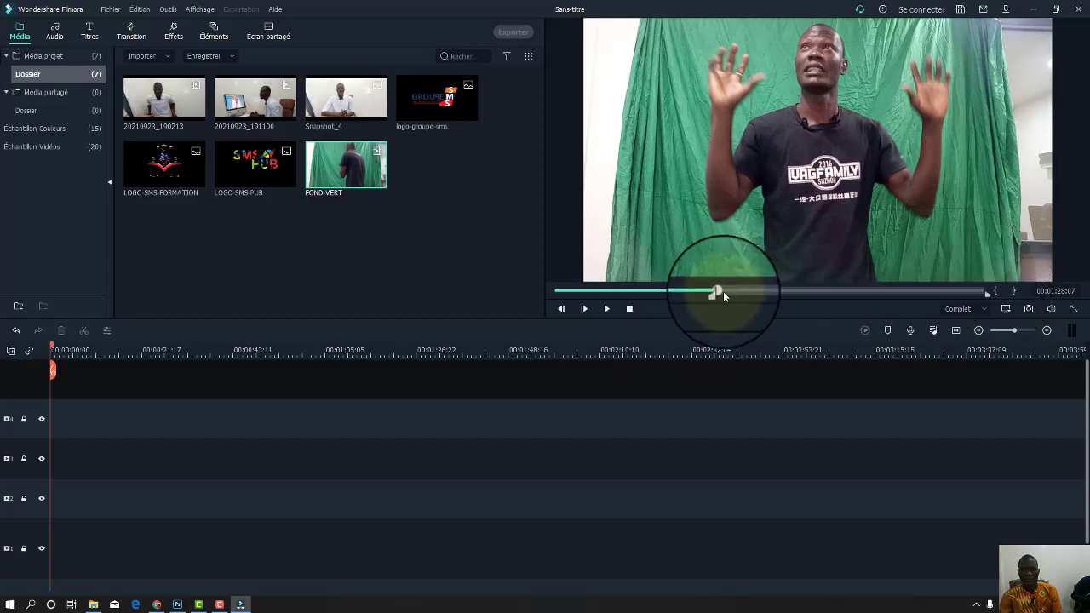
drag(716, 292, 853, 292)
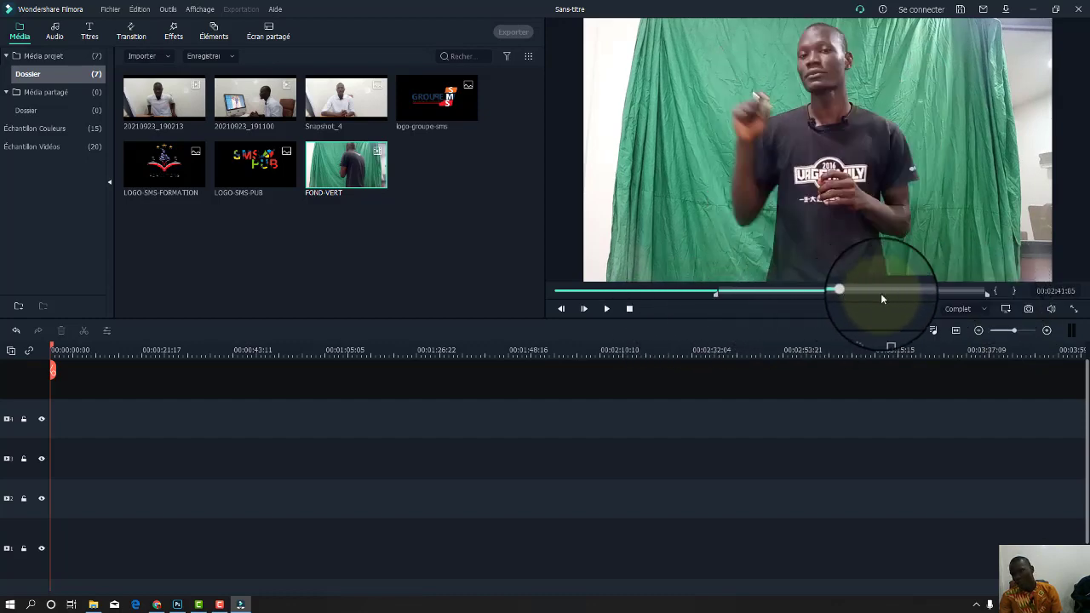
click(1007, 294)
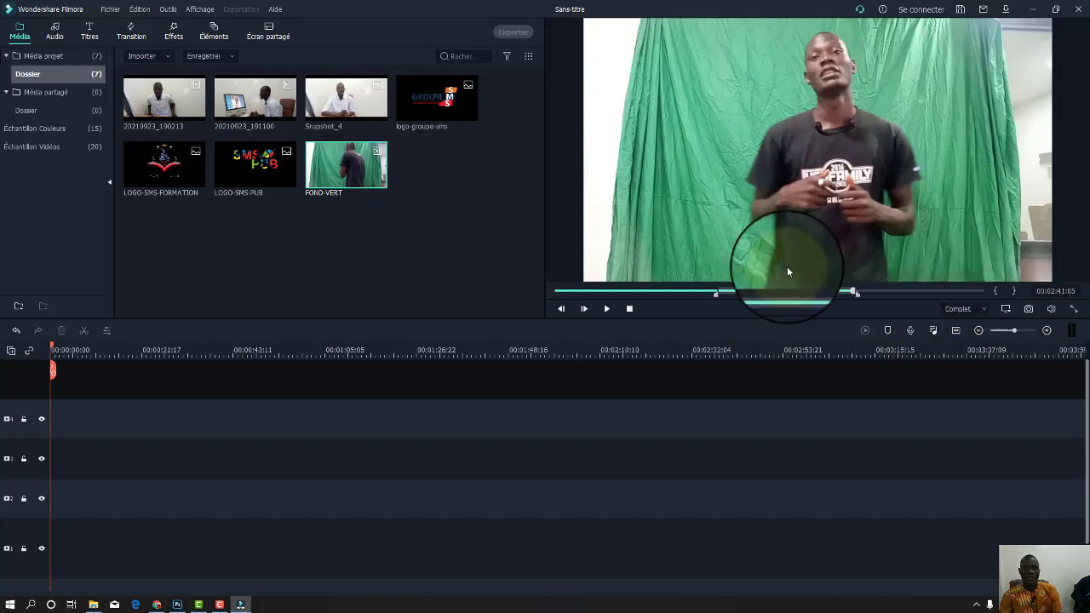
drag(801, 165, 57, 457)
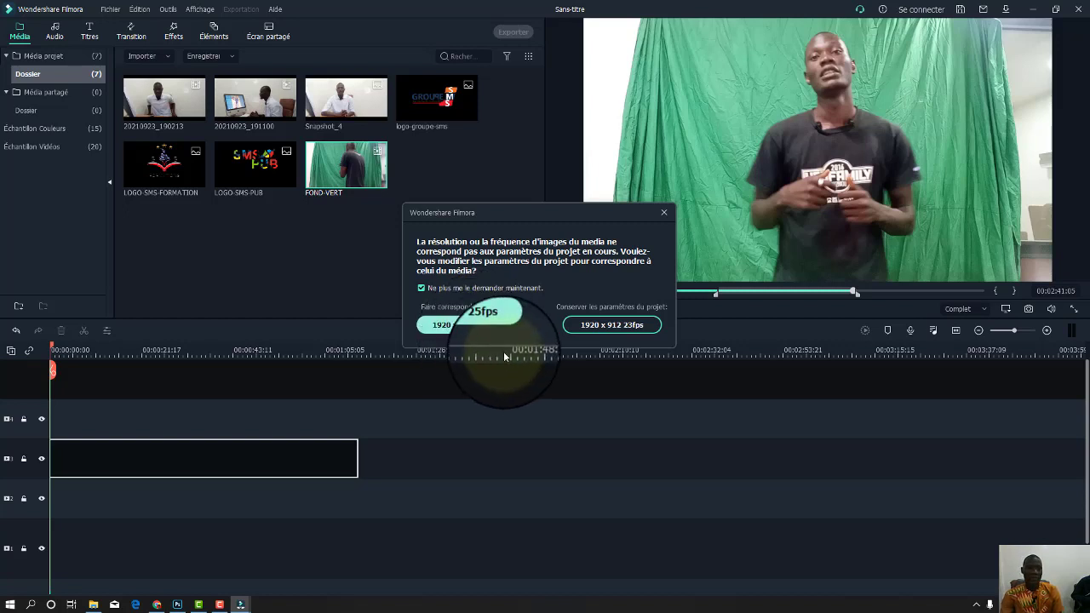
Match the project to the clip's 1920 x 1080 25fps and bring up the FOND-VERT clip's options.
click(501, 326)
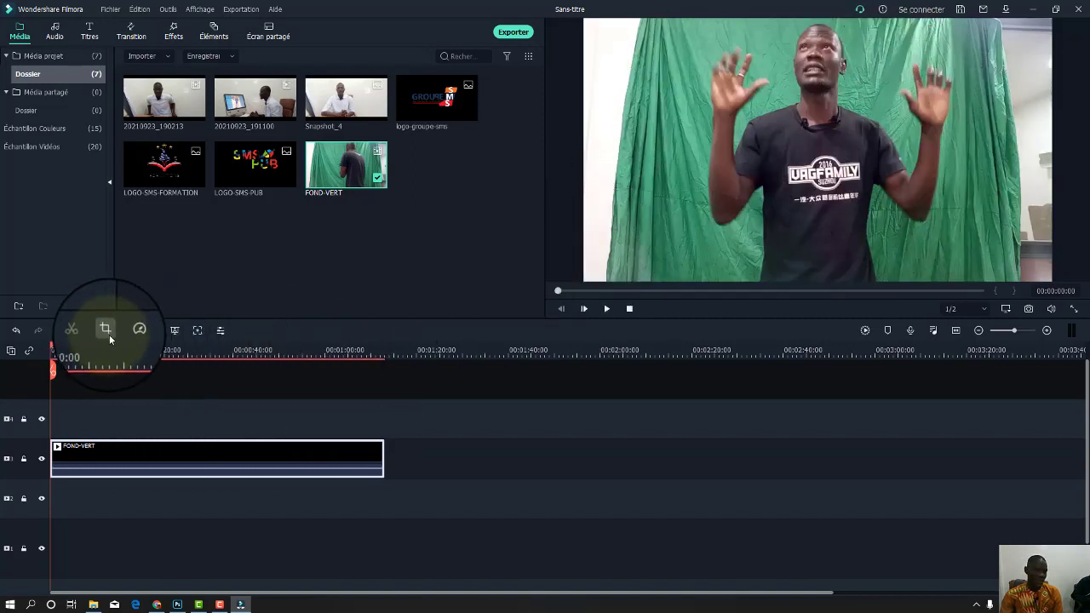
right_click(189, 451)
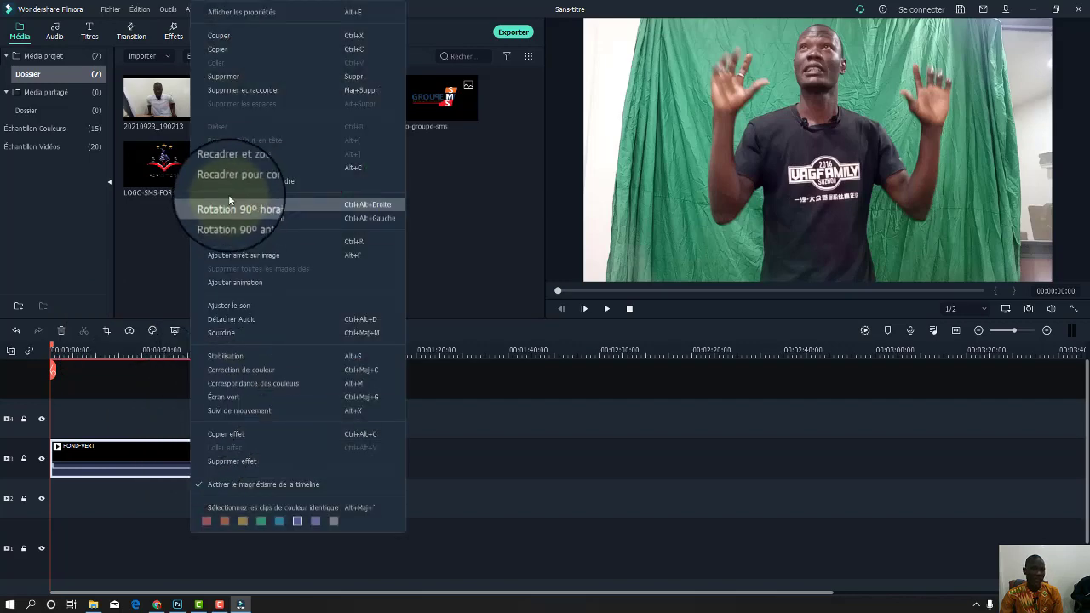
Crop the FOND-VERT clip to a 1388 x 781, 16:9 frame by pulling in its left and right edges.
click(273, 170)
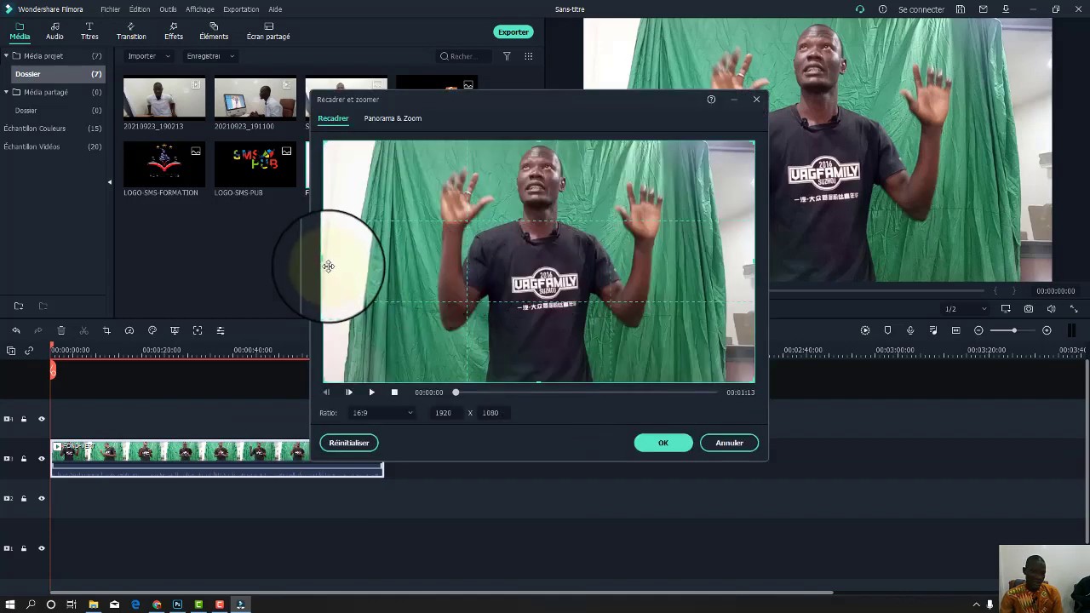
drag(329, 267, 391, 261)
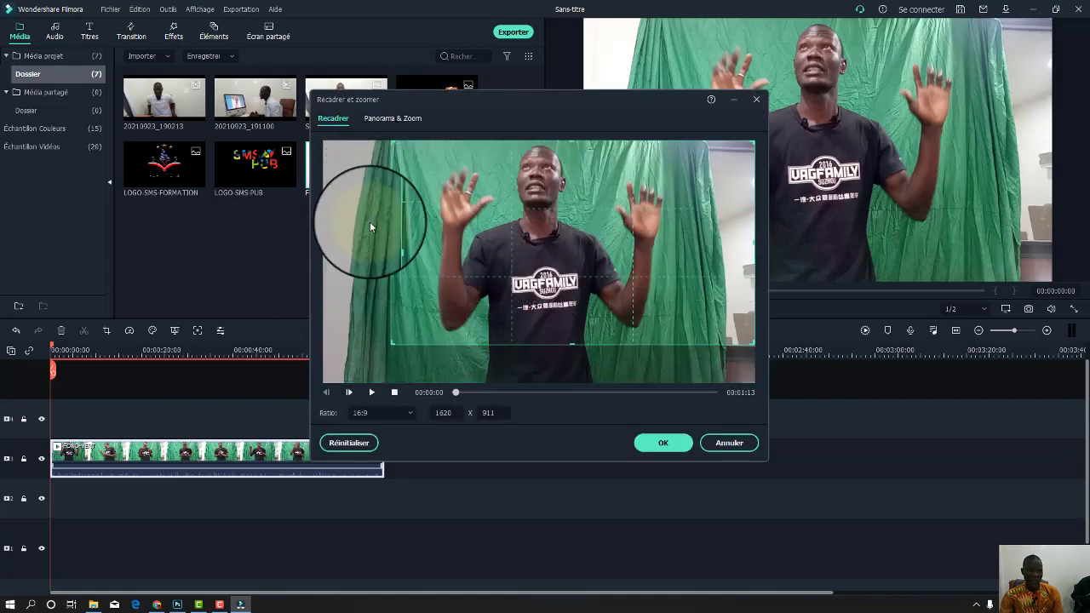
drag(752, 241, 702, 248)
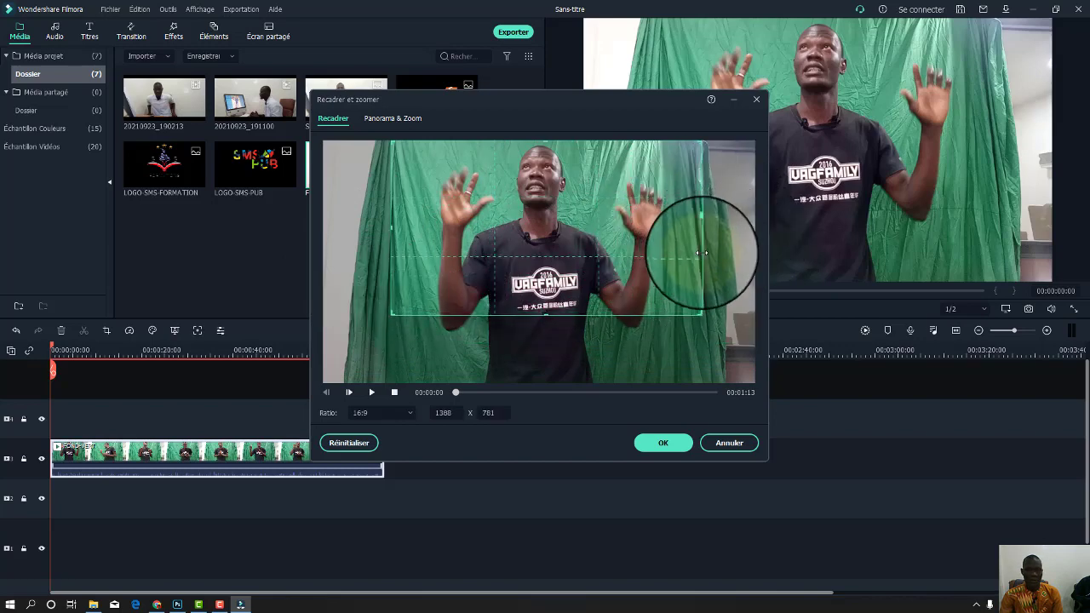
click(663, 443)
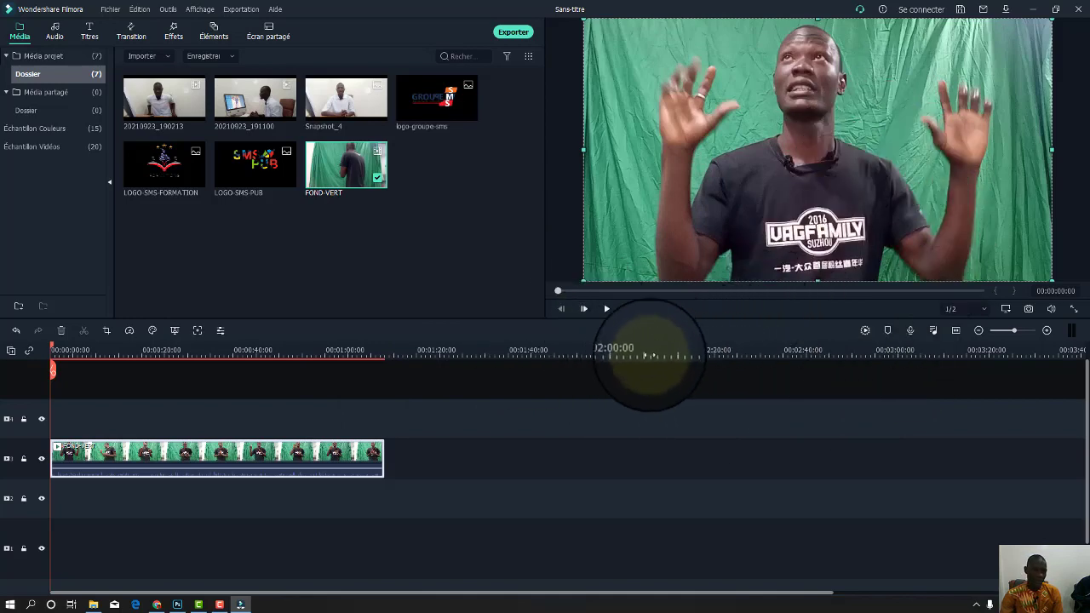
Enable Chroma Key in the FOND-VERT clip's properties and sample the green backdrop as key colour.
right_click(252, 453)
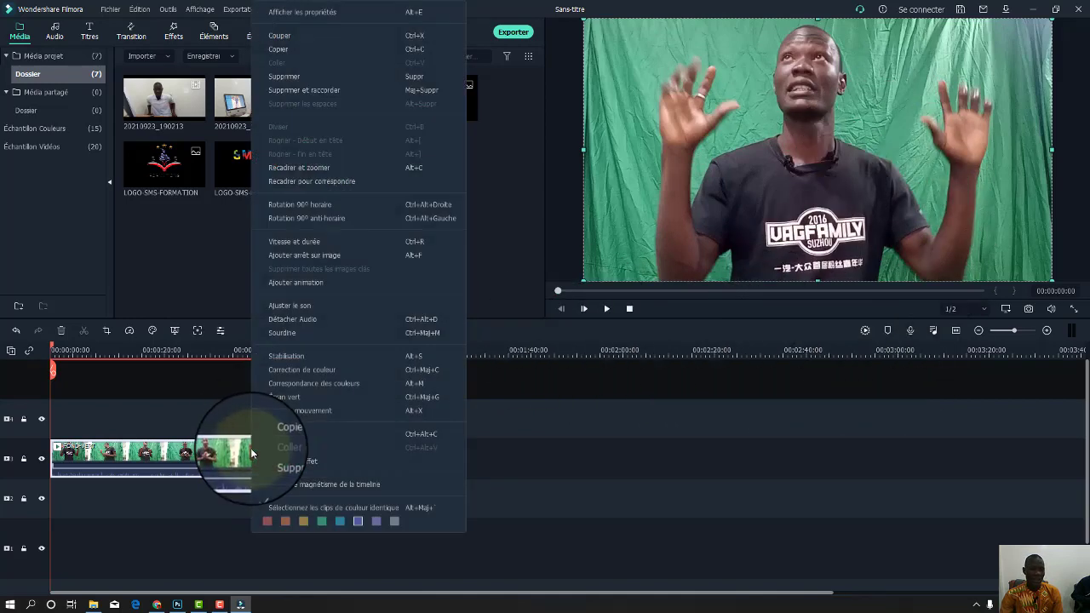
click(309, 16)
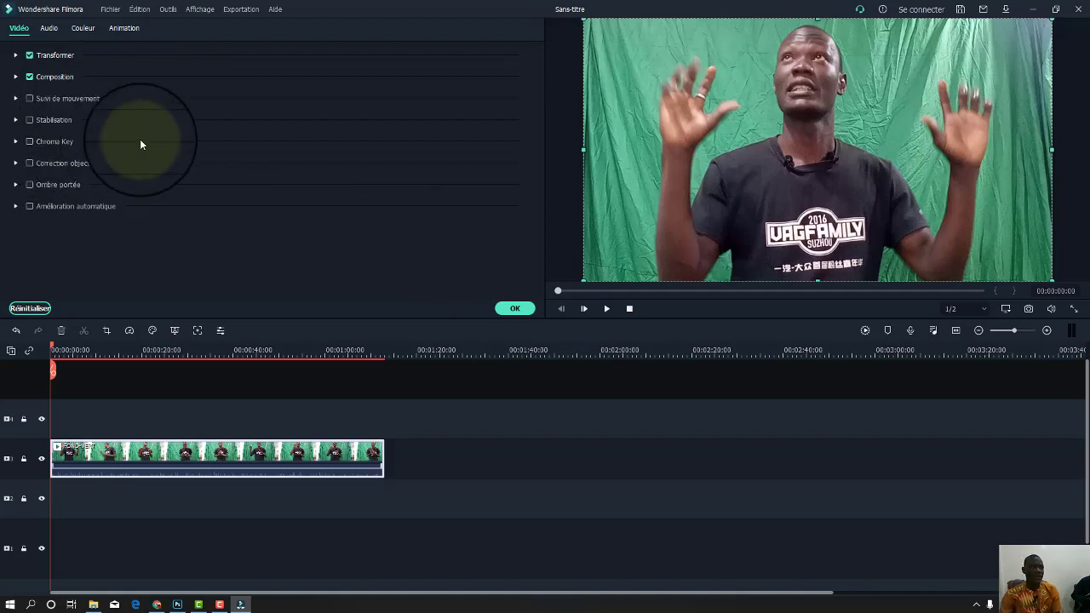
click(30, 142)
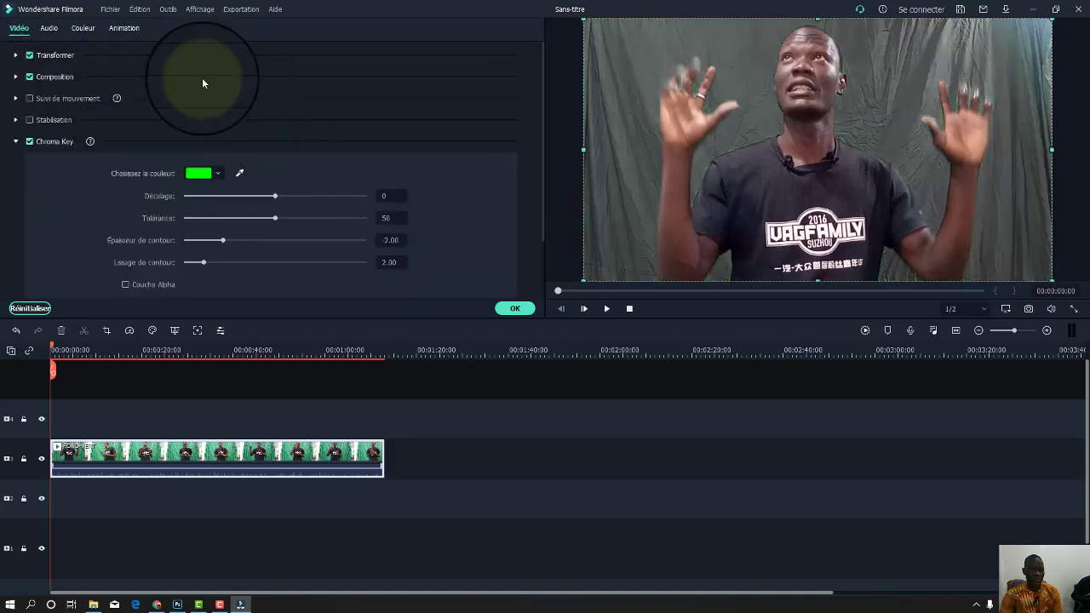
click(240, 175)
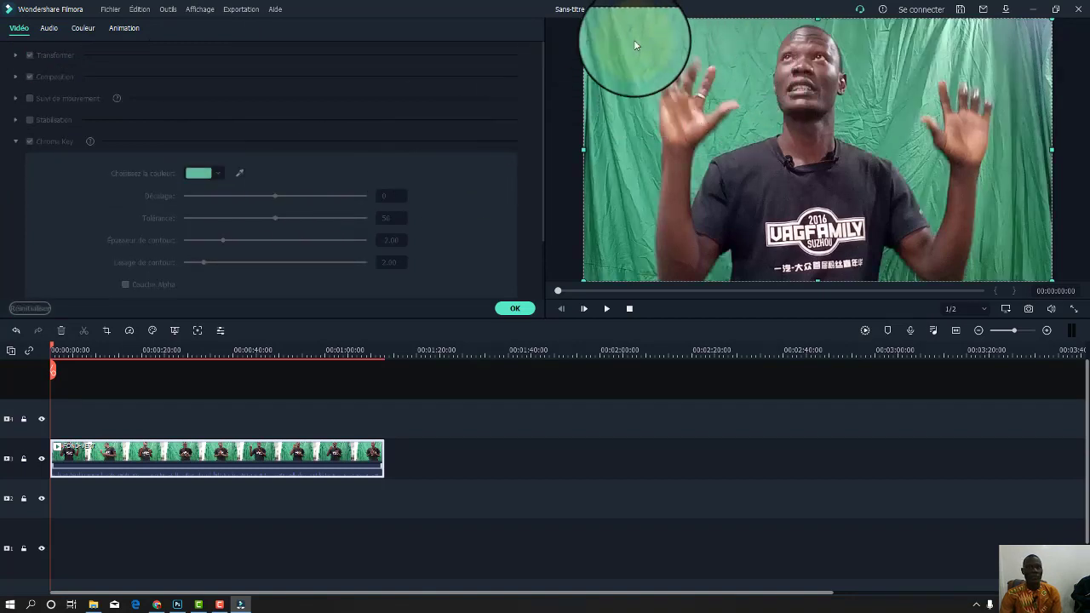
click(589, 86)
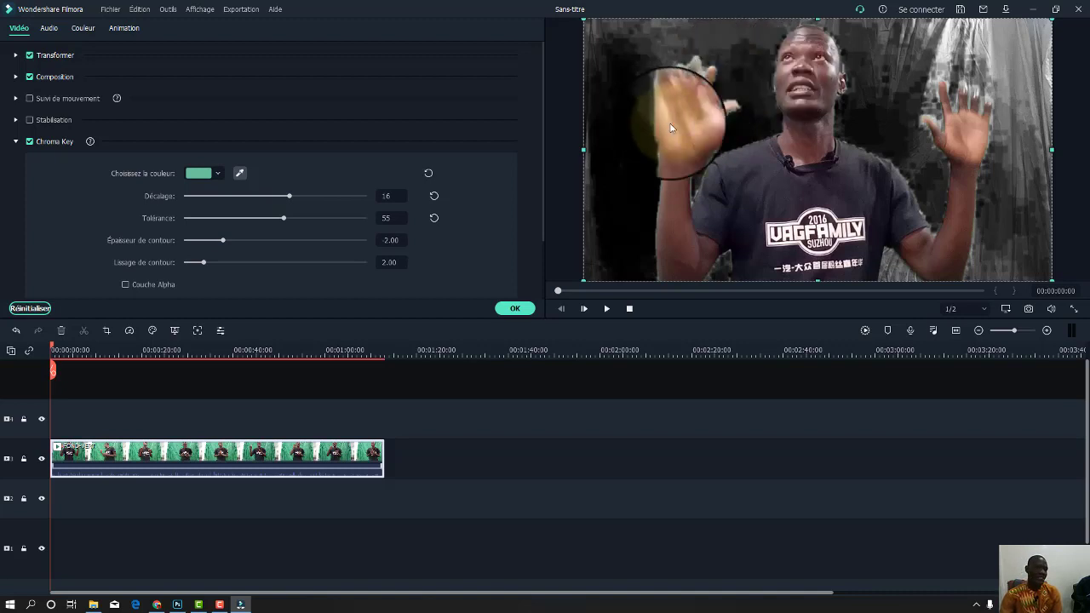
Tune the key to offset 42 and tolerance 49, adjust the edge thickness, and confirm.
scroll(230, 192, down, 2)
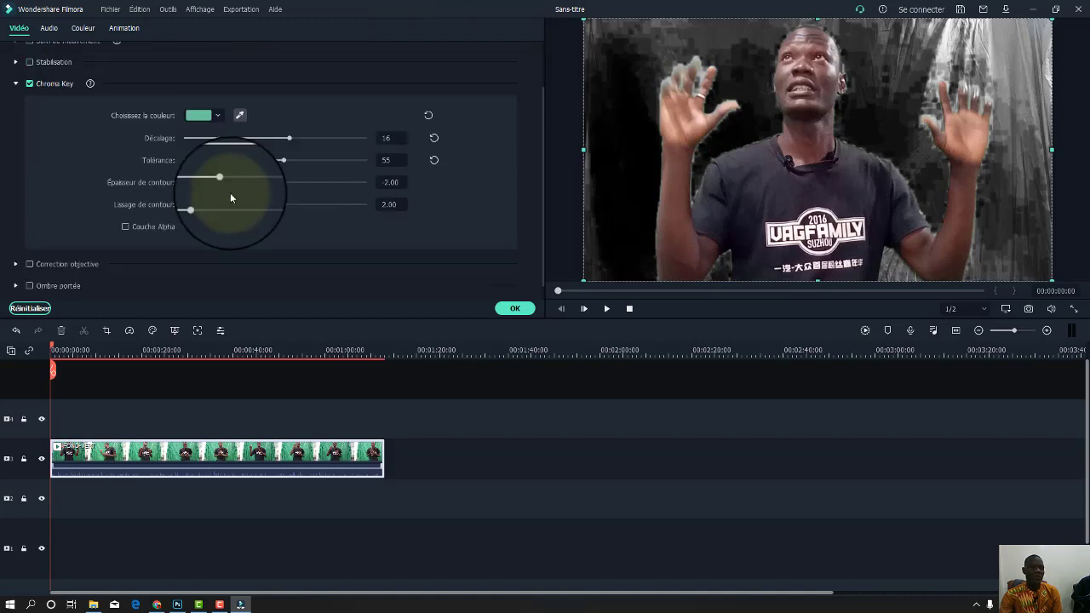
drag(290, 138, 272, 183)
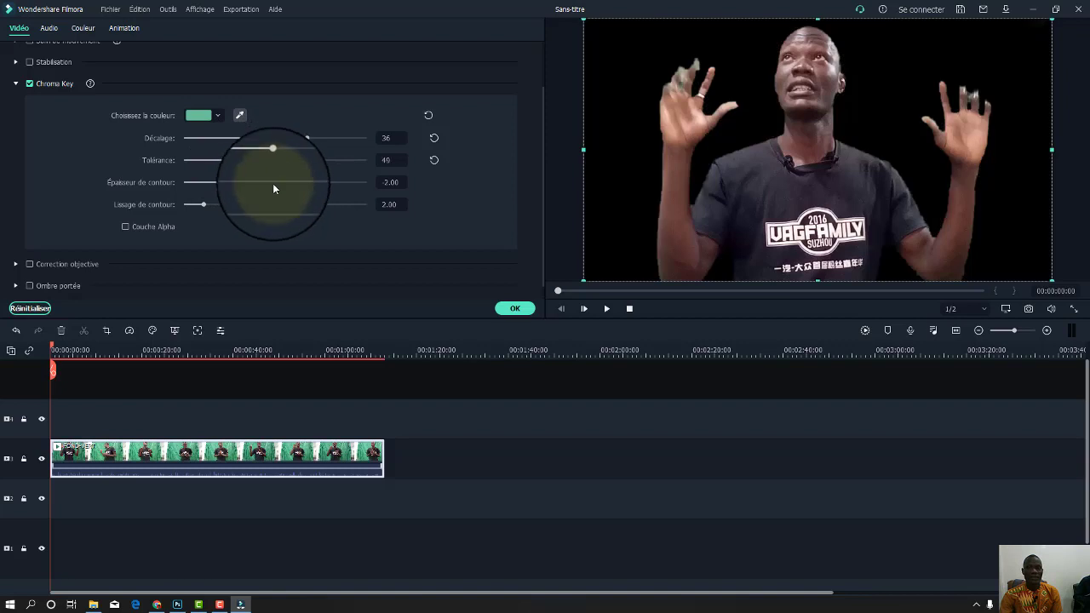
click(224, 184)
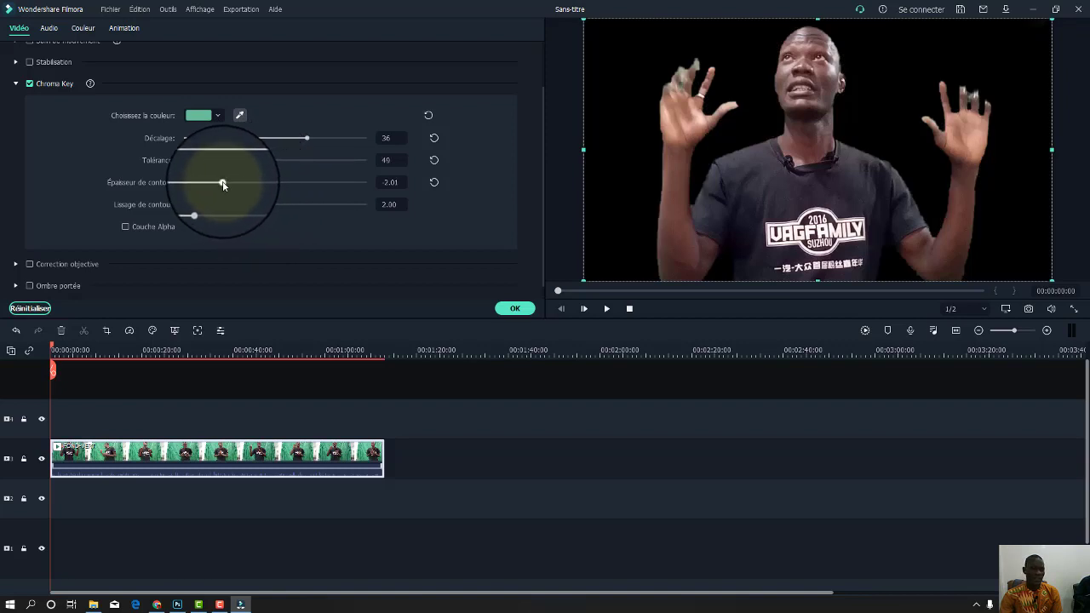
drag(223, 185, 370, 218)
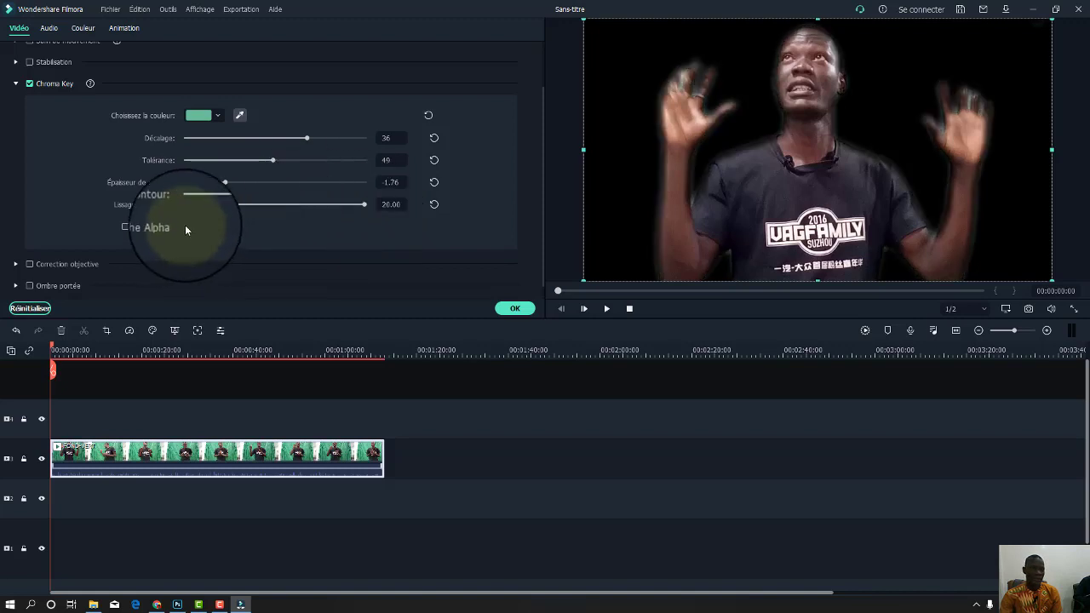
drag(307, 142, 297, 141)
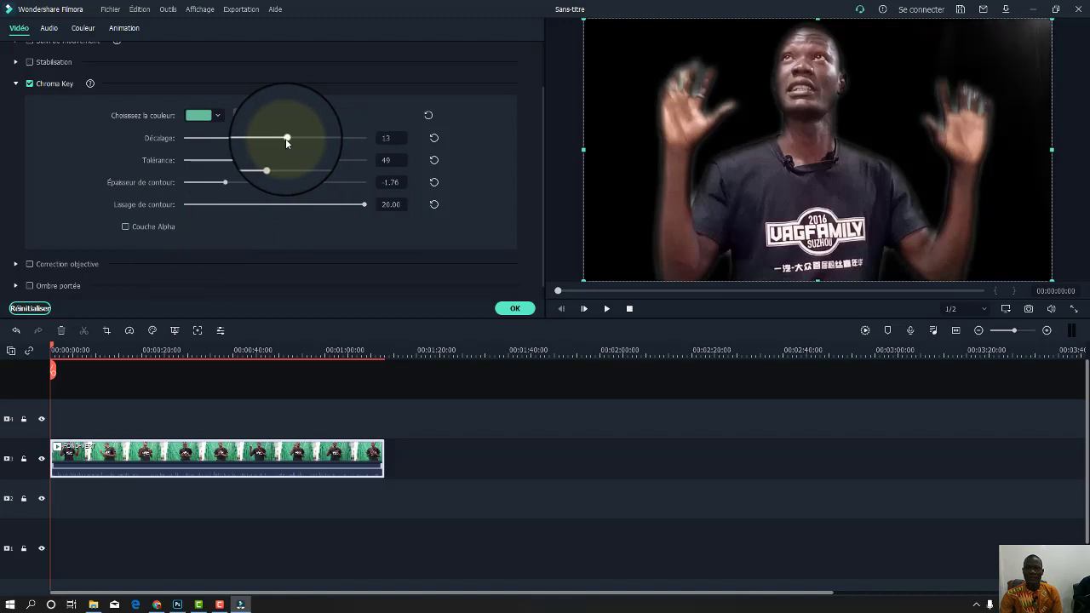
drag(287, 140, 312, 143)
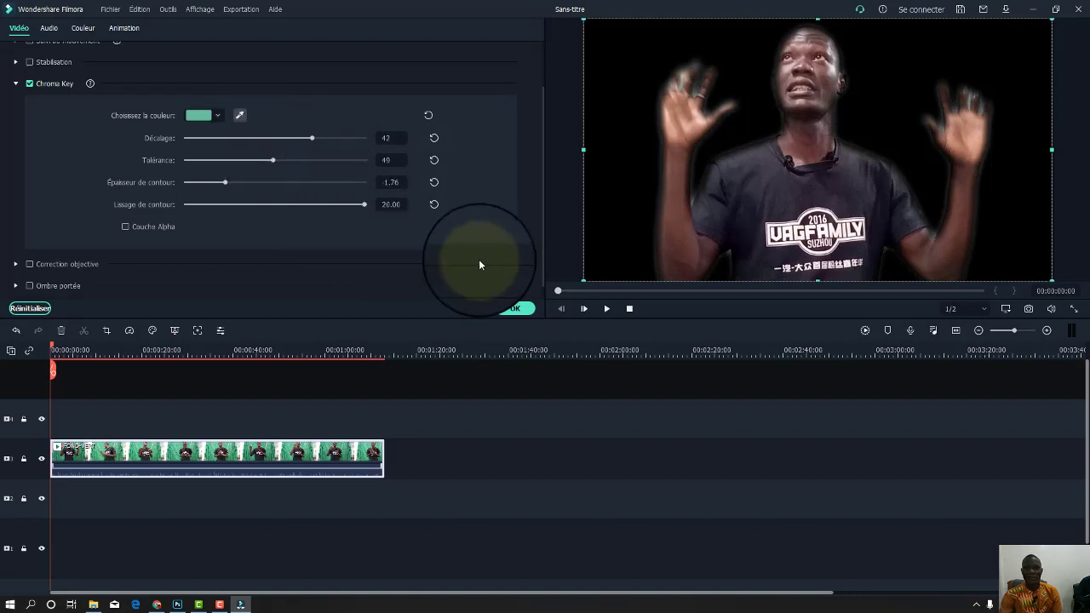
click(516, 309)
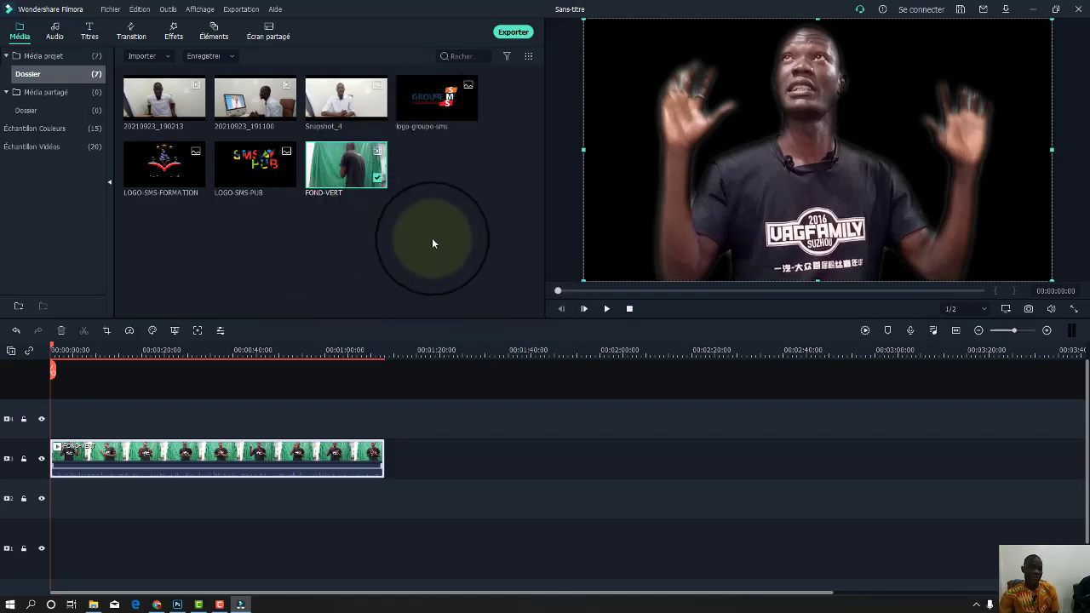
Detach the green-screen clip's audio onto its own track.
right_click(233, 455)
click(292, 321)
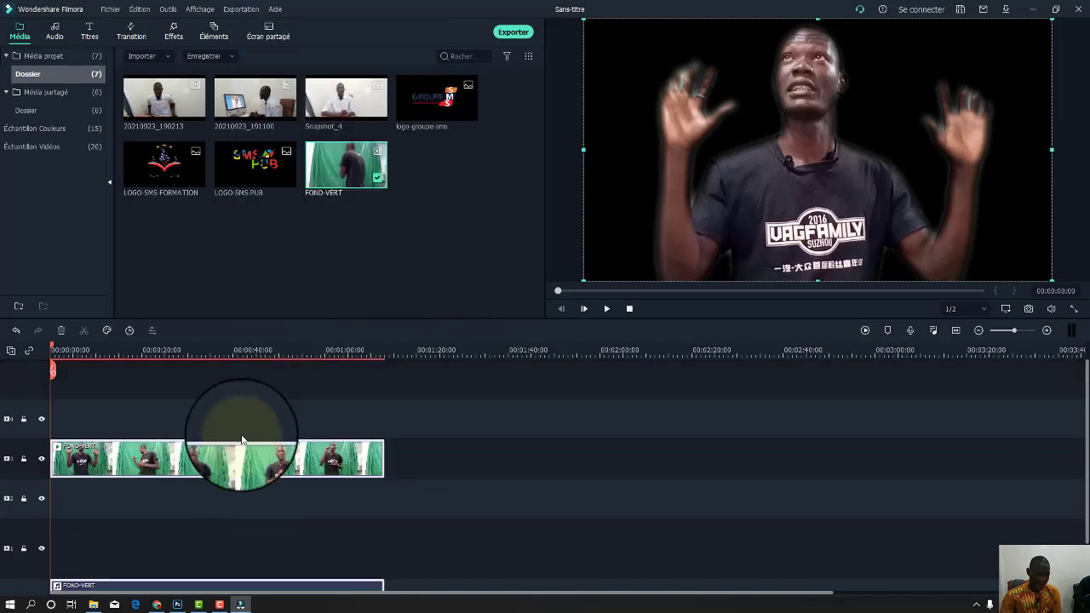
click(131, 498)
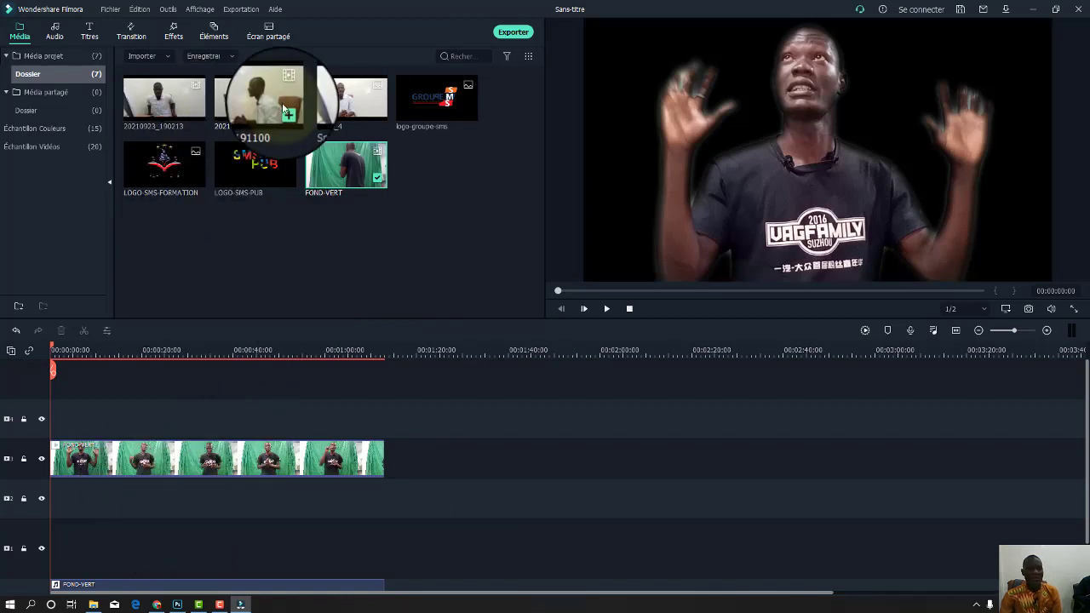
Put the Snapshot_4 office shot on track 2, stretched to the green-screen clip's length.
click(332, 98)
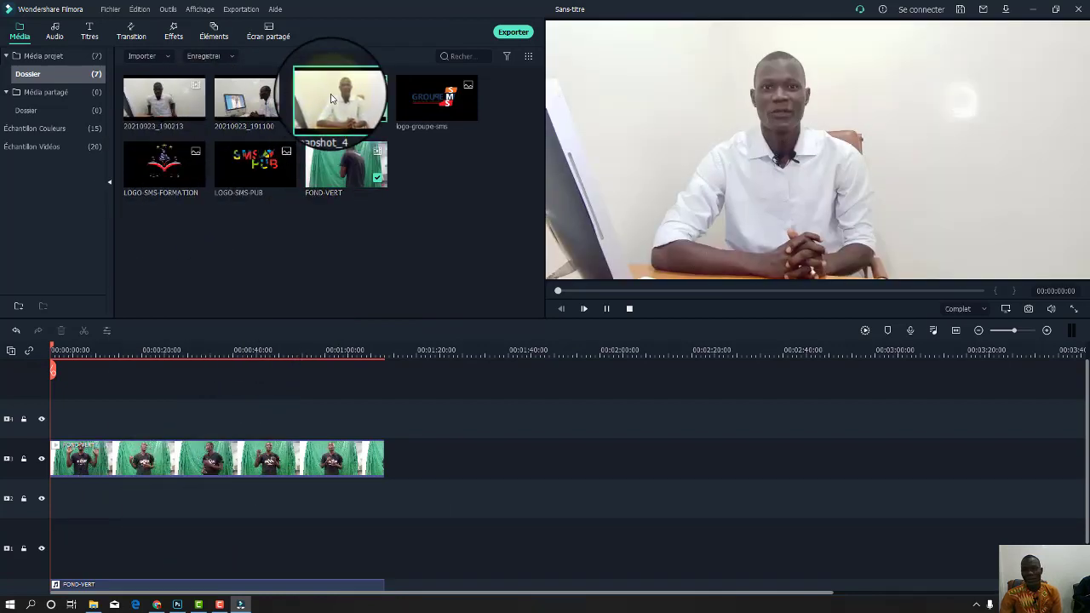
click(607, 308)
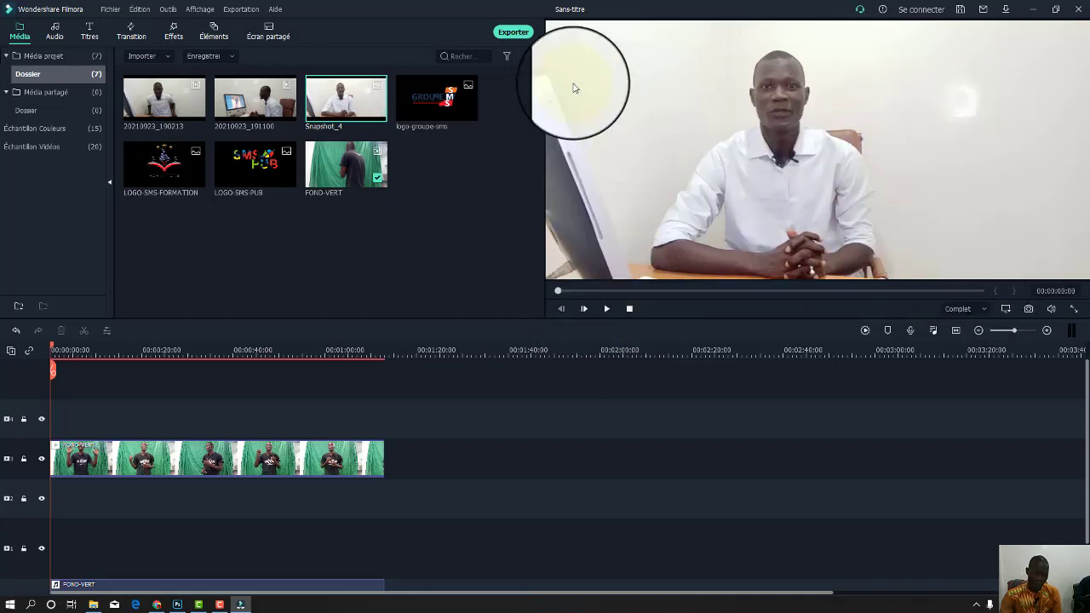
drag(350, 94, 69, 500)
drag(470, 518, 384, 501)
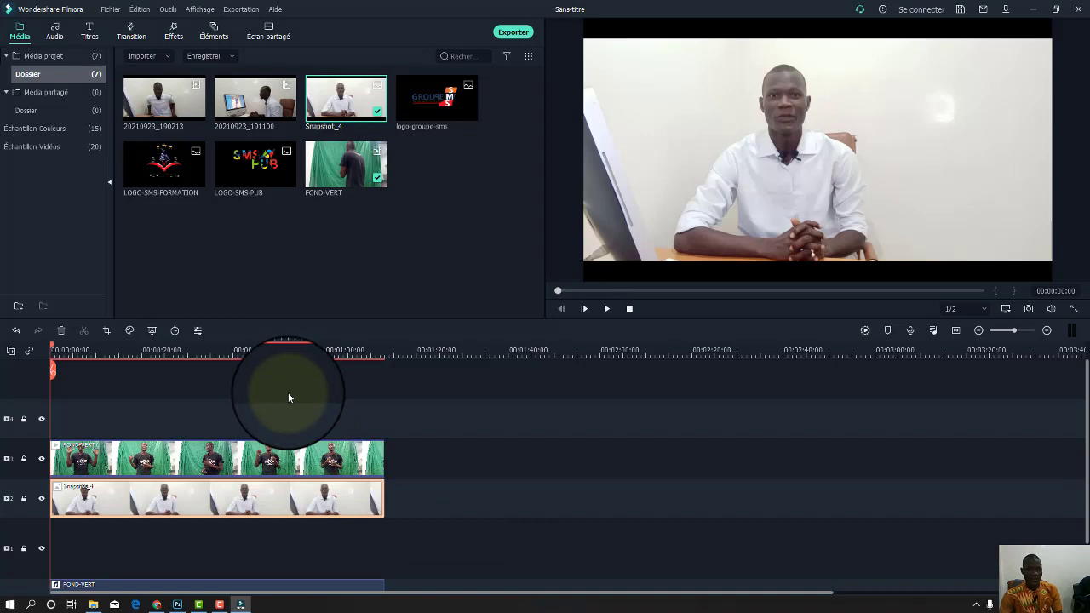
Shrink the green-screen presenter and move it to a new spot in the frame.
key(space)
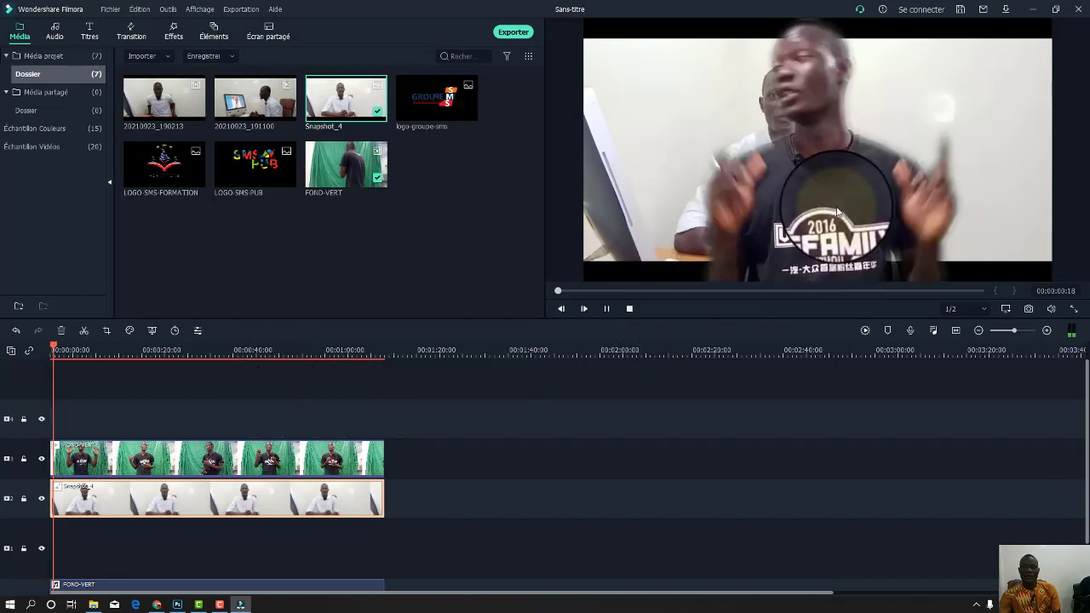
click(843, 205)
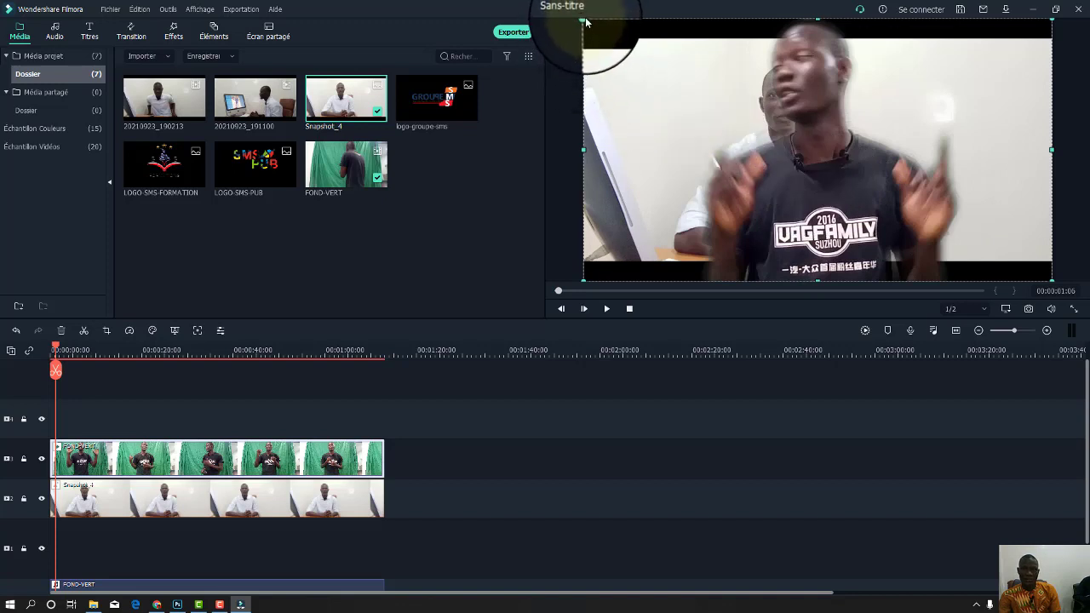
drag(583, 18, 796, 140)
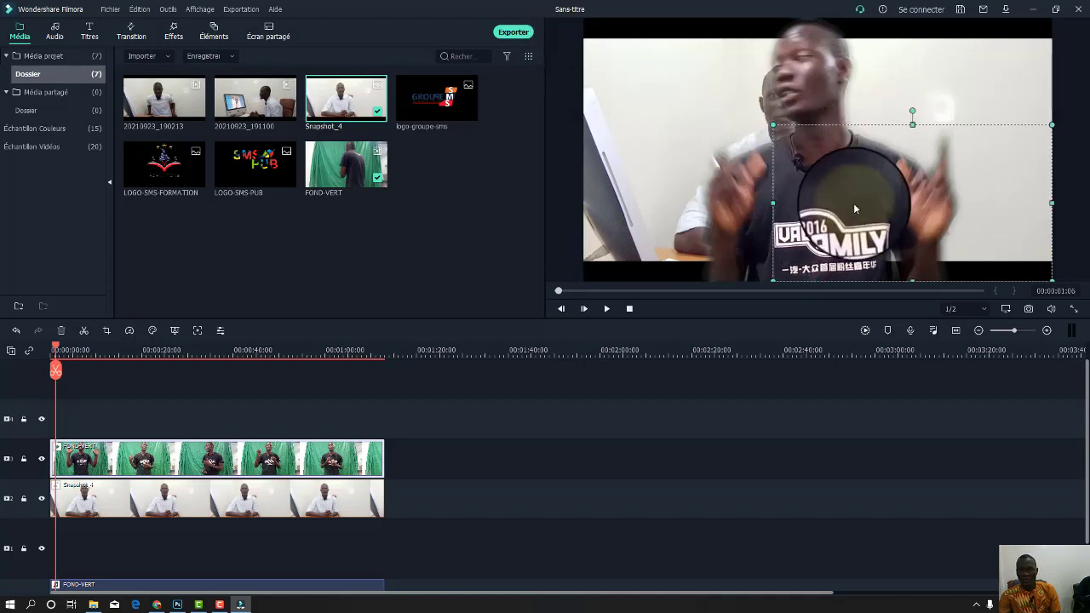
drag(942, 248, 971, 224)
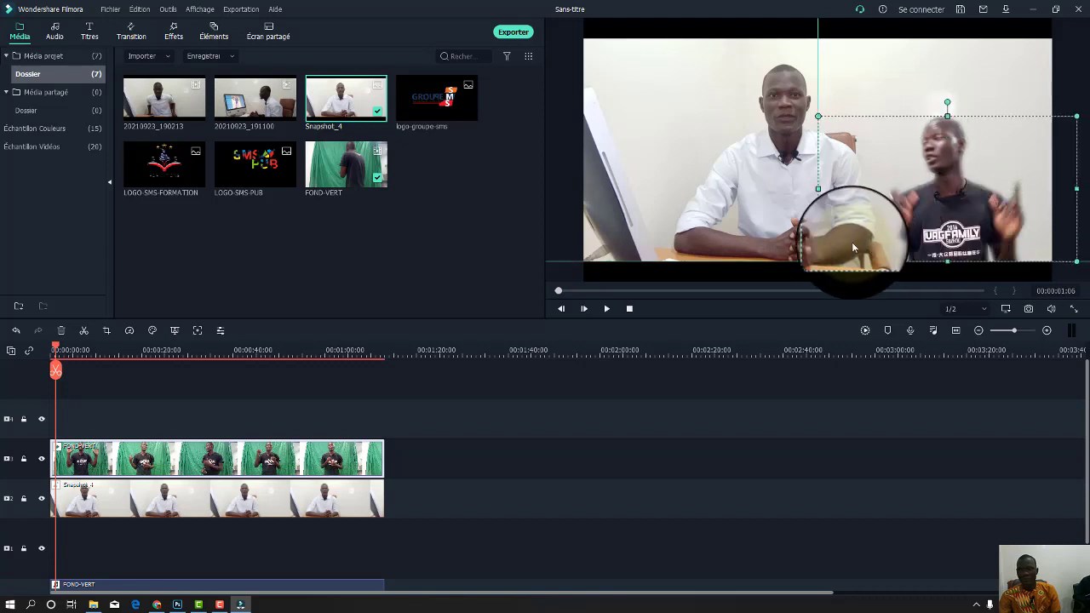
Play back the composite, then delete the Snapshot_4 background clip.
key(space)
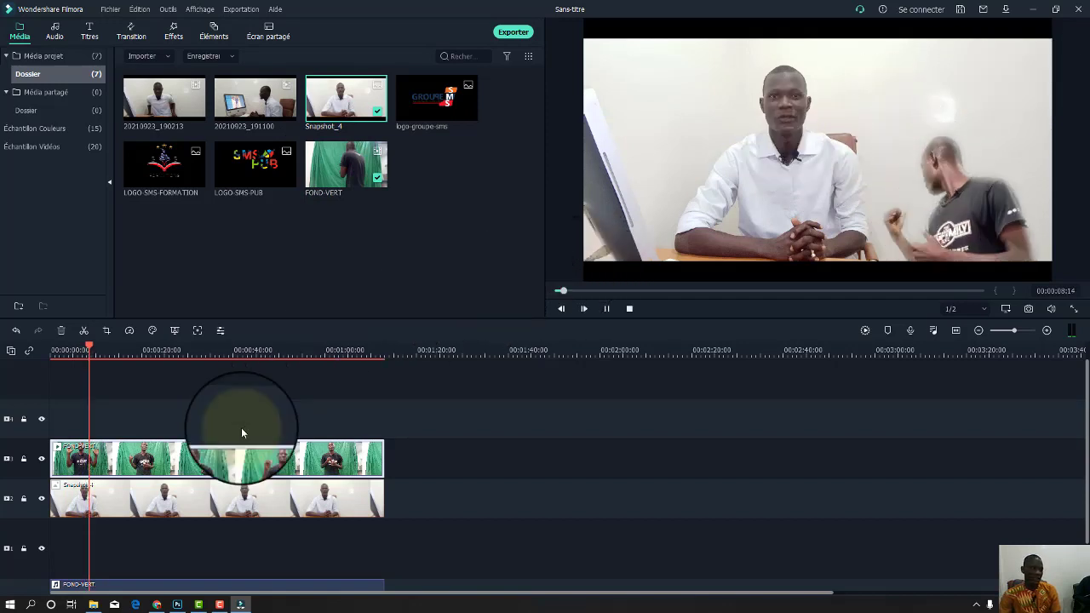
click(289, 505)
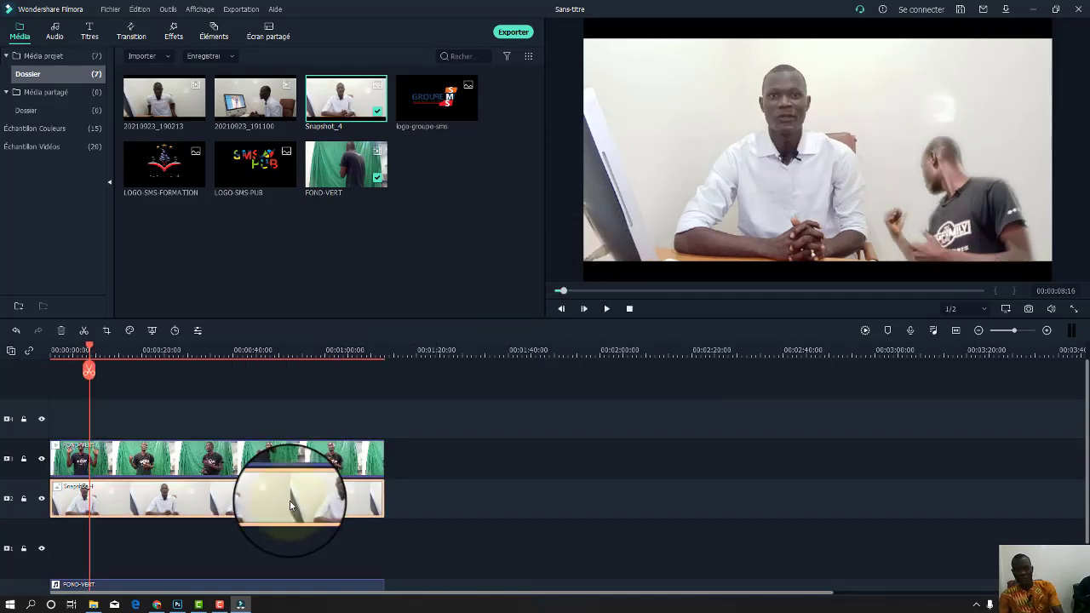
key(Delete)
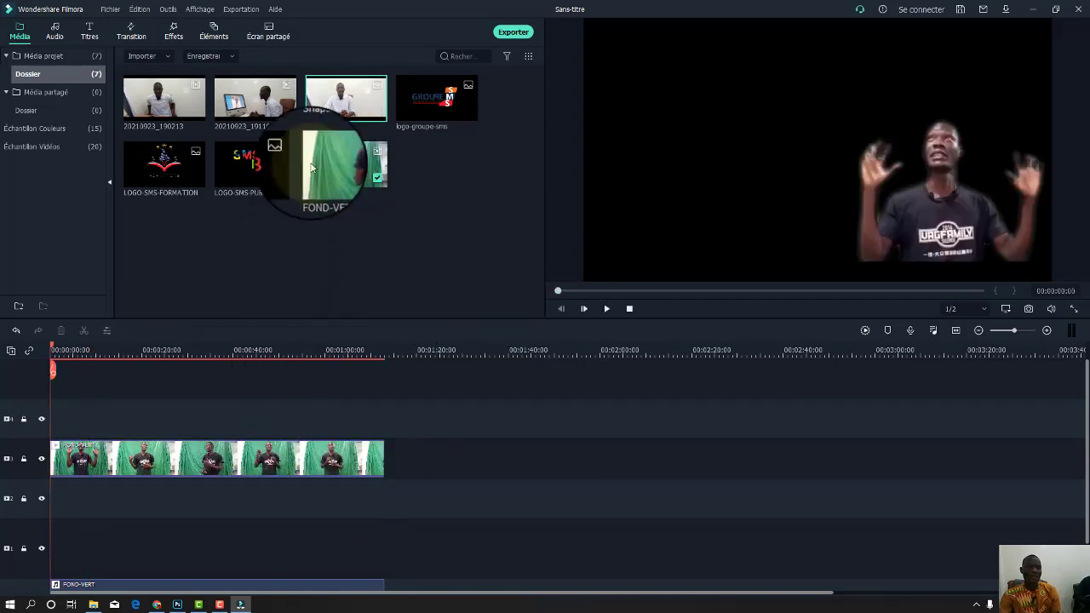
Place the 20210923_191100 office clip on track 2 and delete its detached audio.
double_click(284, 100)
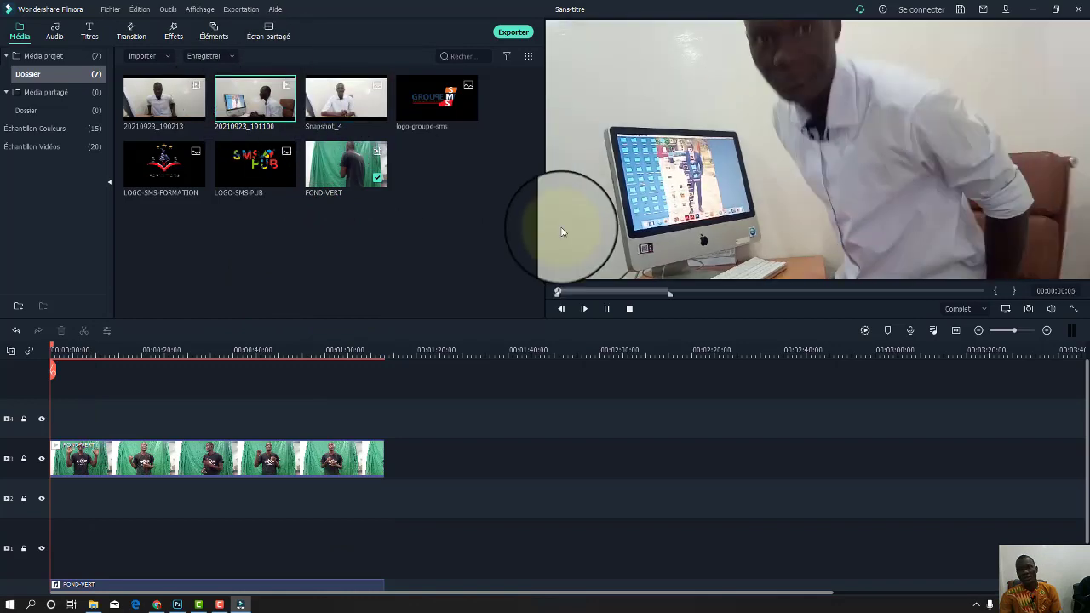
drag(702, 74, 257, 503)
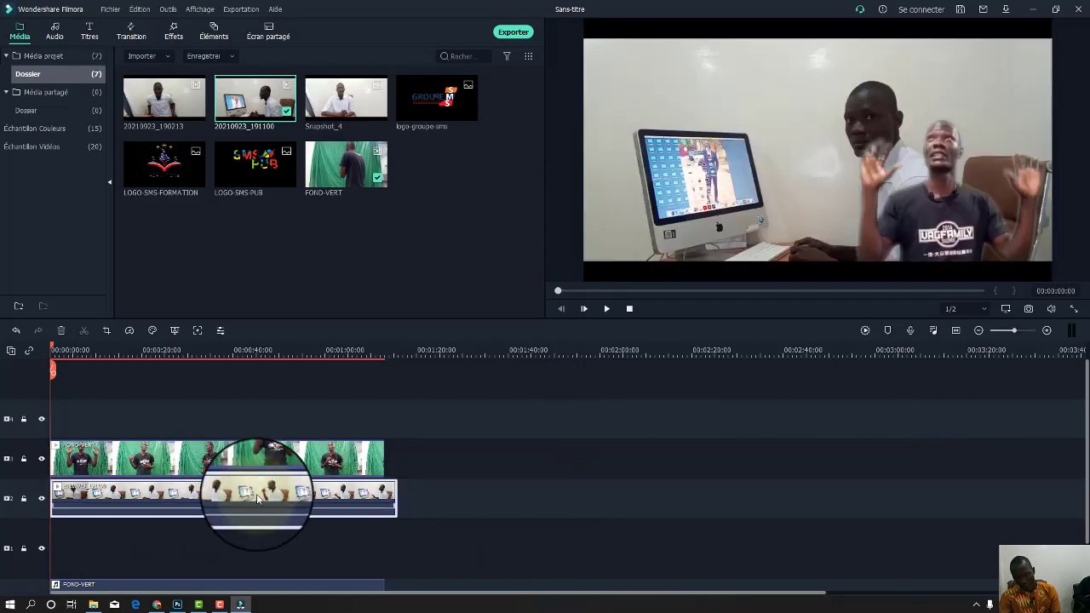
right_click(257, 499)
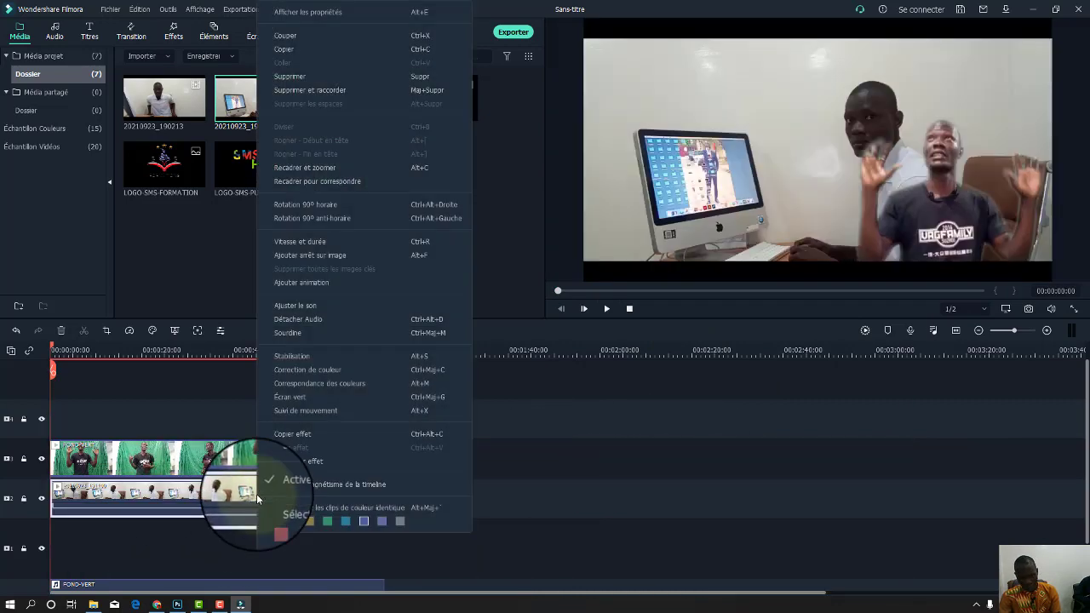
click(298, 317)
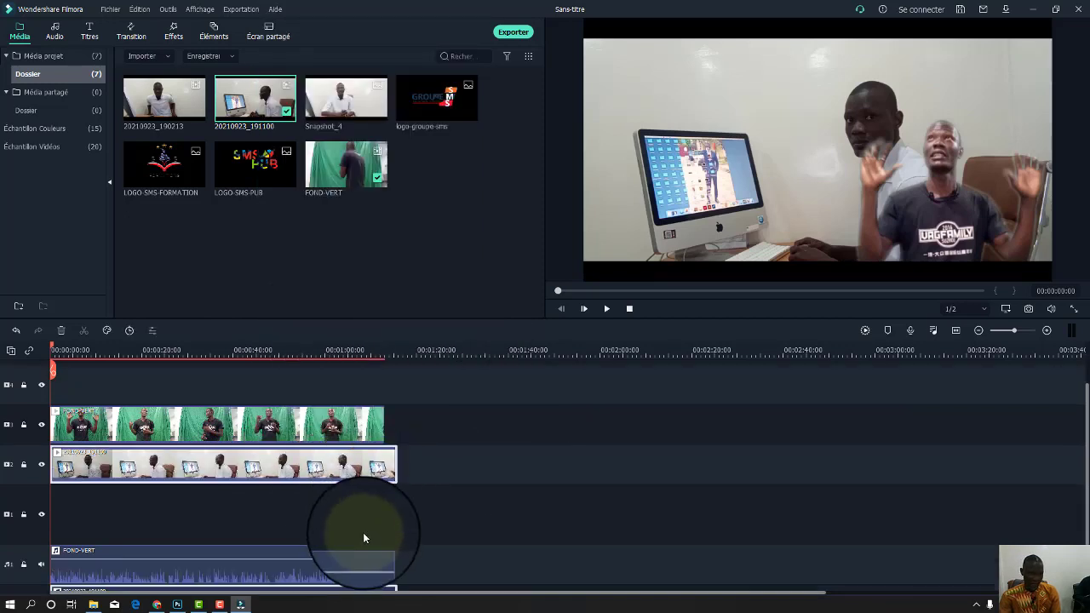
scroll(363, 533, down, 2)
click(279, 582)
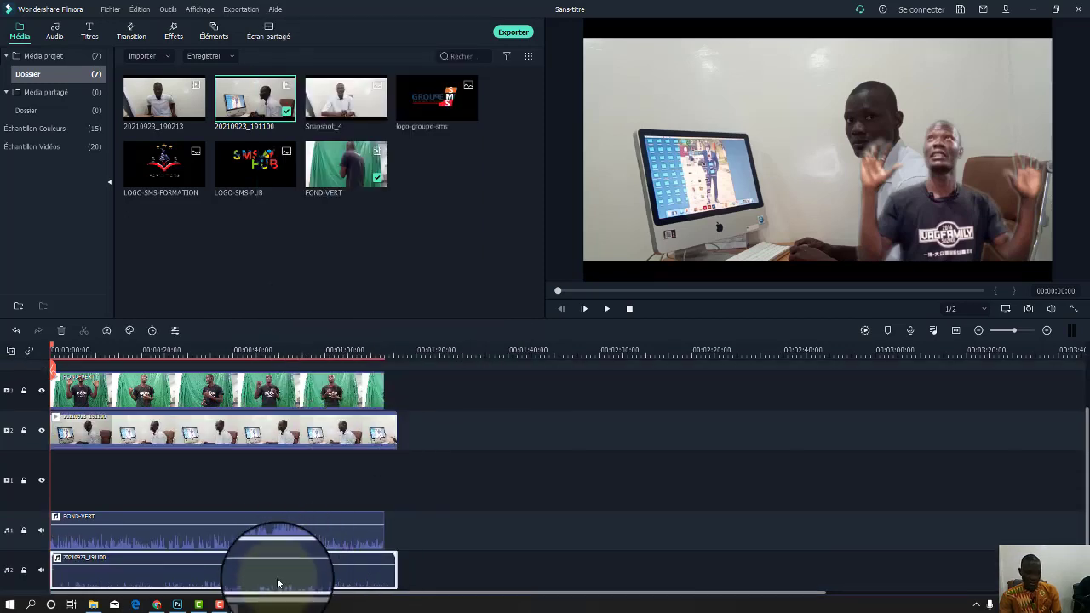
key(Delete)
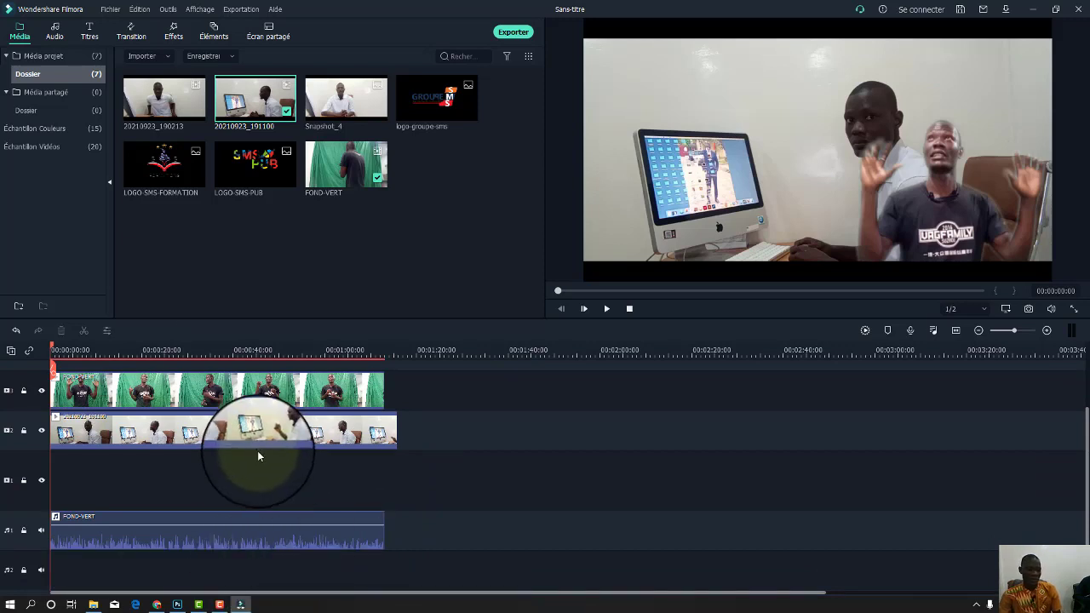
Move the presenter overlay to the left side of the frame, checking with playback.
key(space)
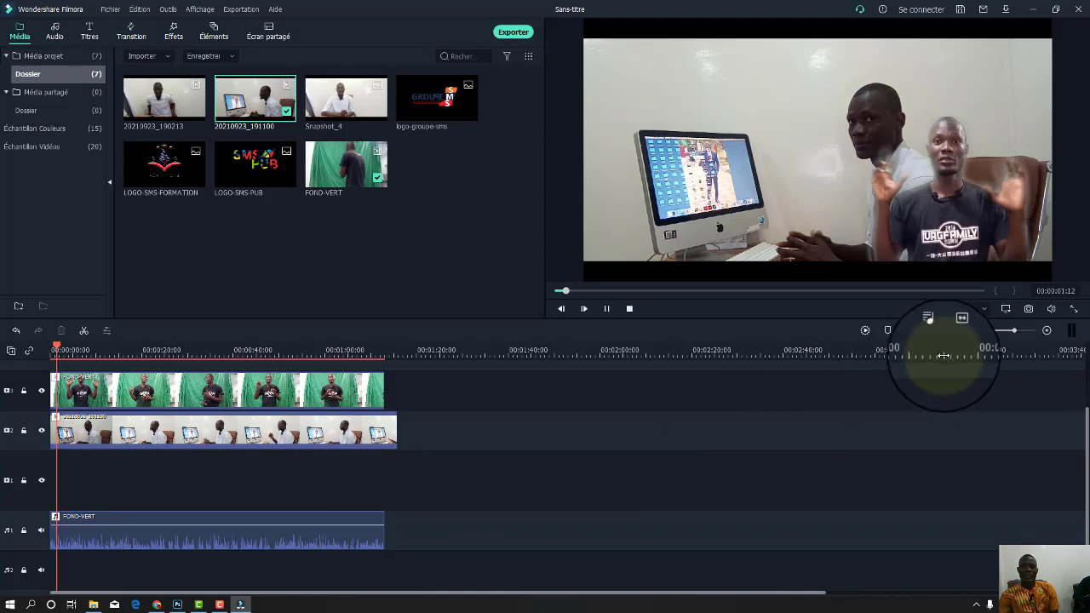
key(space)
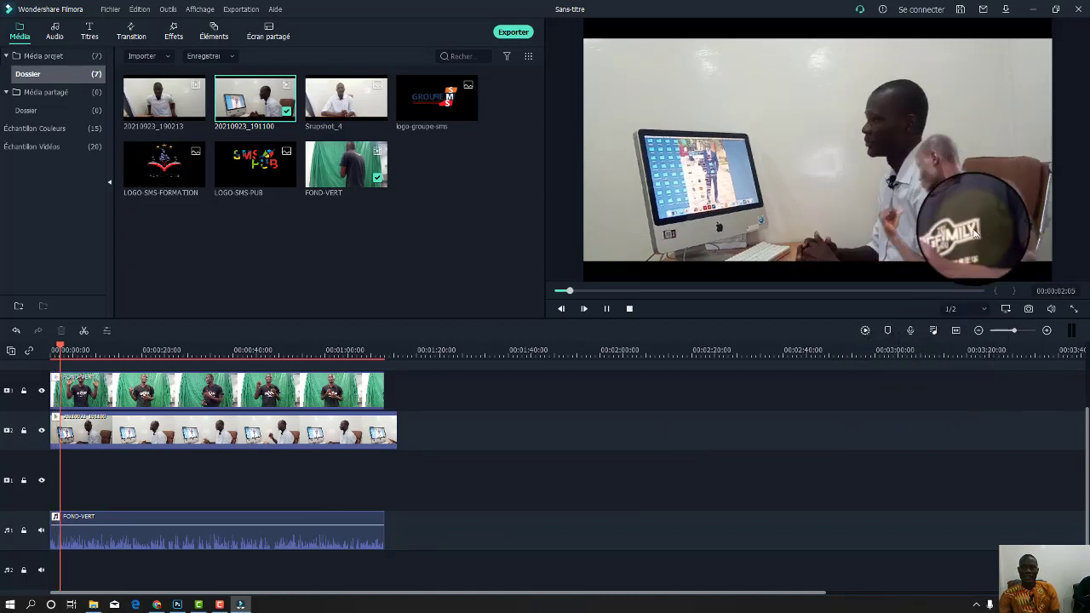
click(803, 216)
drag(803, 216, 673, 228)
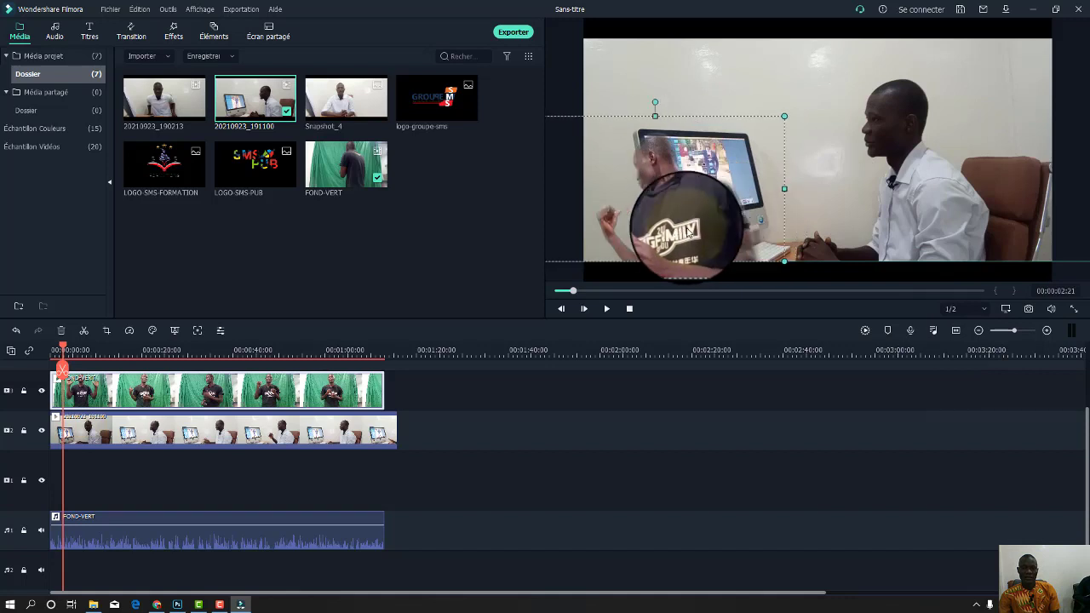
click(773, 415)
key(space)
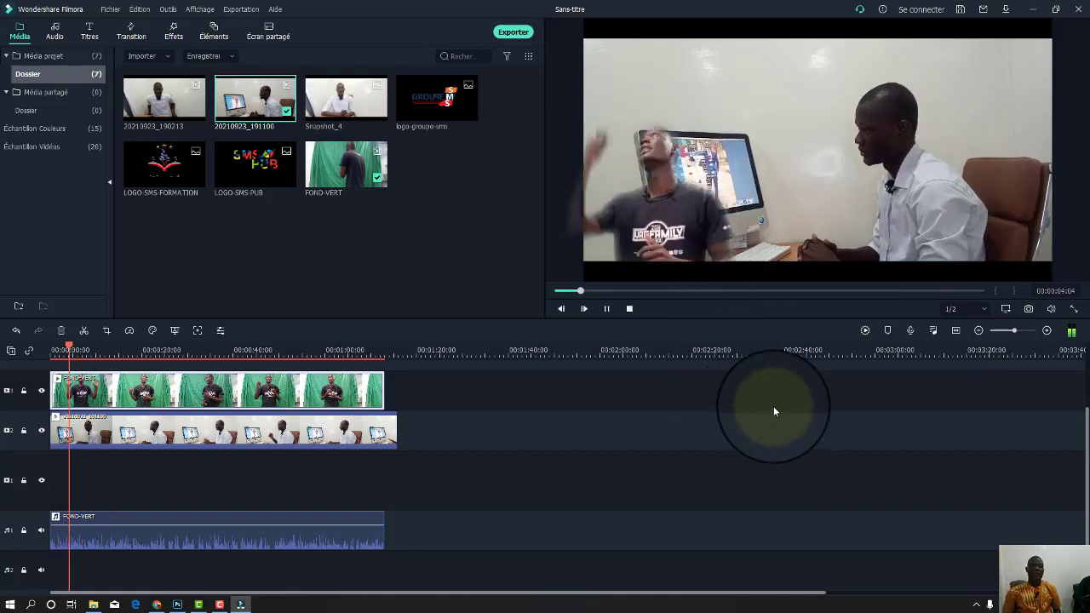
key(space)
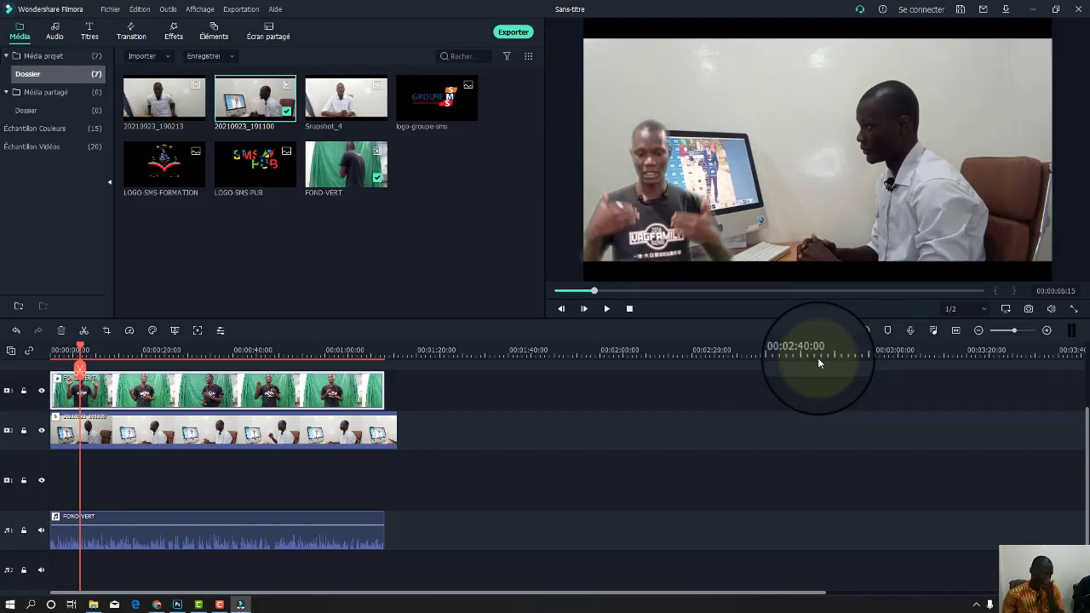
Browse the Audio, Titres and Transition libraries, showing all built-in transitions.
click(63, 34)
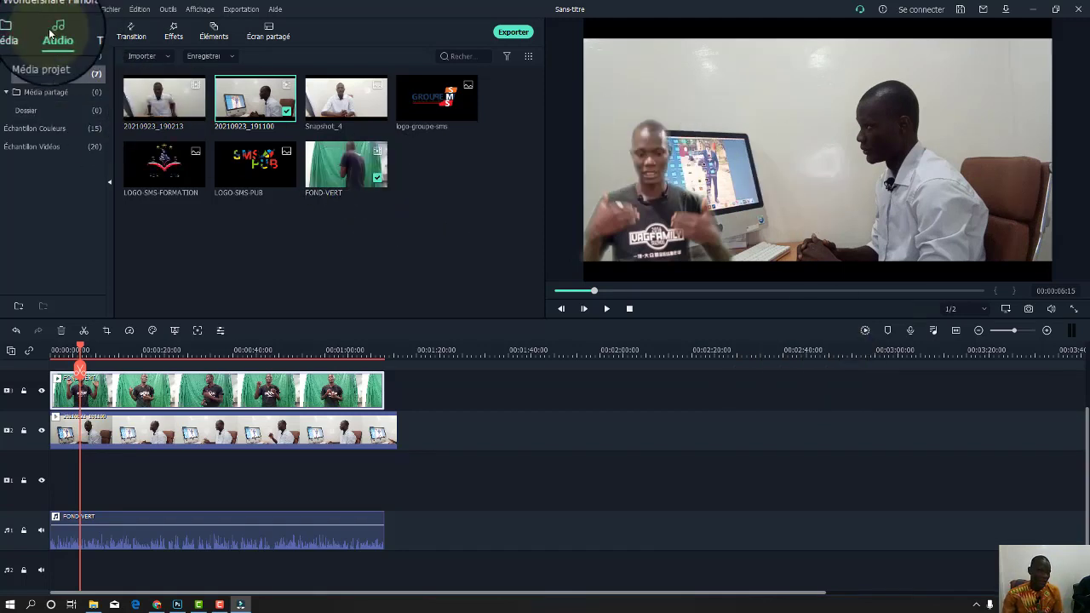
click(90, 34)
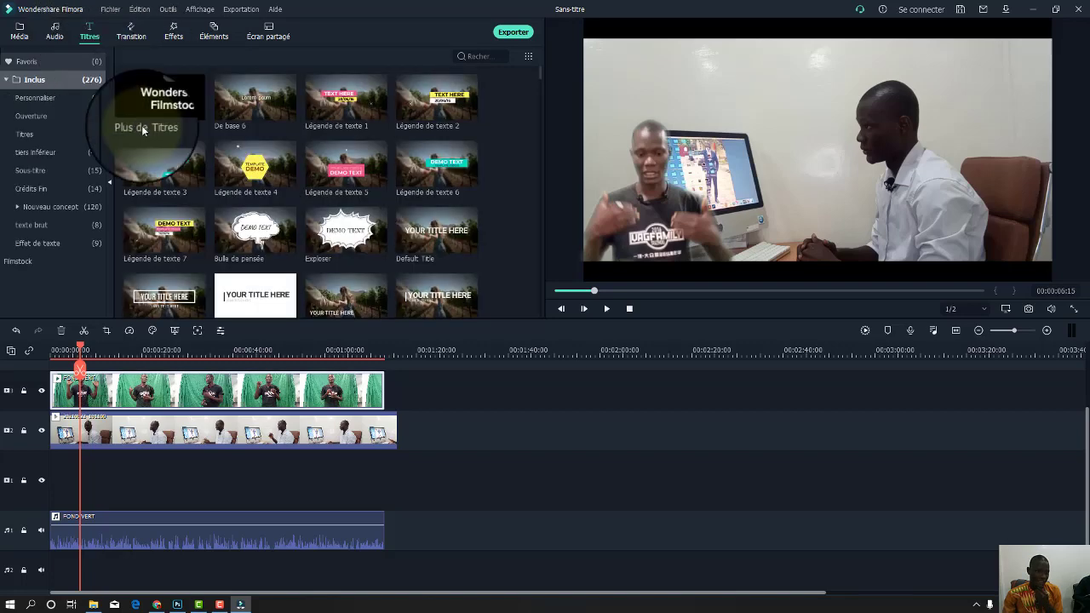
click(131, 36)
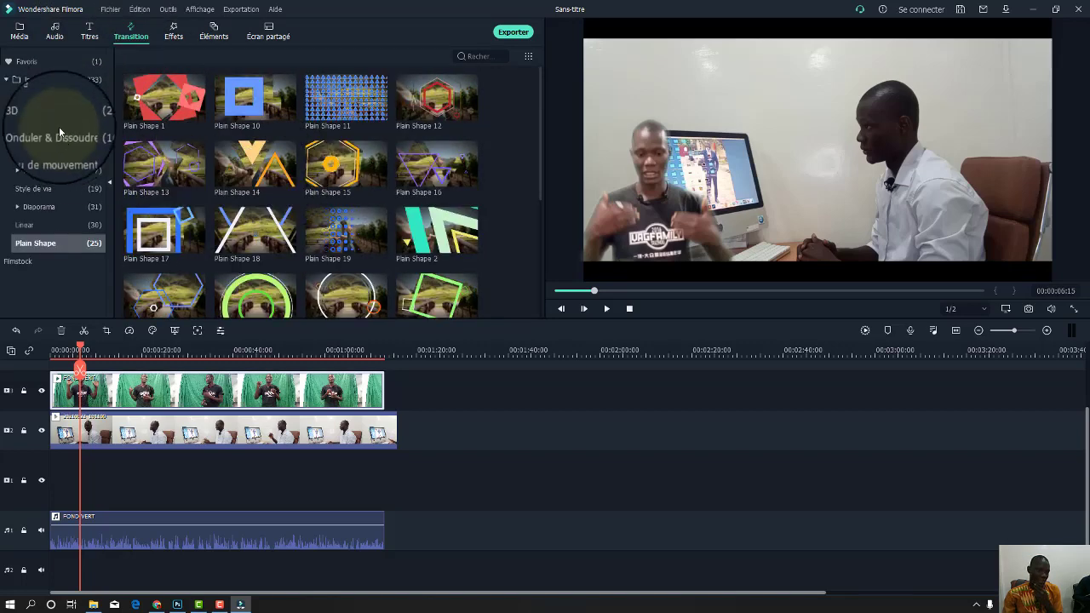
click(34, 79)
scroll(339, 186, down, 5)
scroll(339, 188, down, 10)
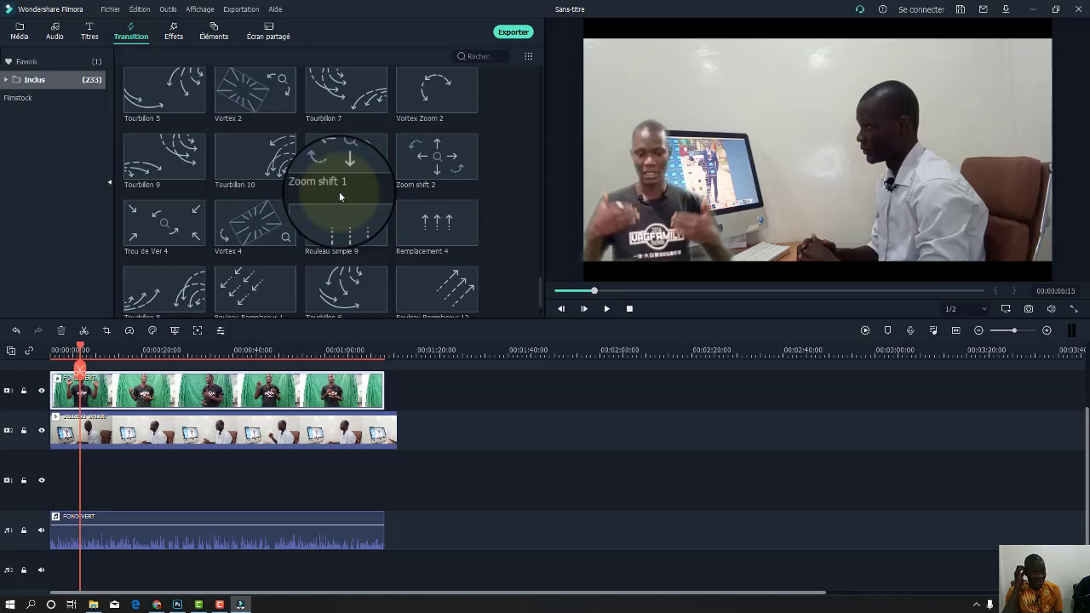
Look through the Effets library, then minimize Filmora and the Vidéos folder.
click(174, 33)
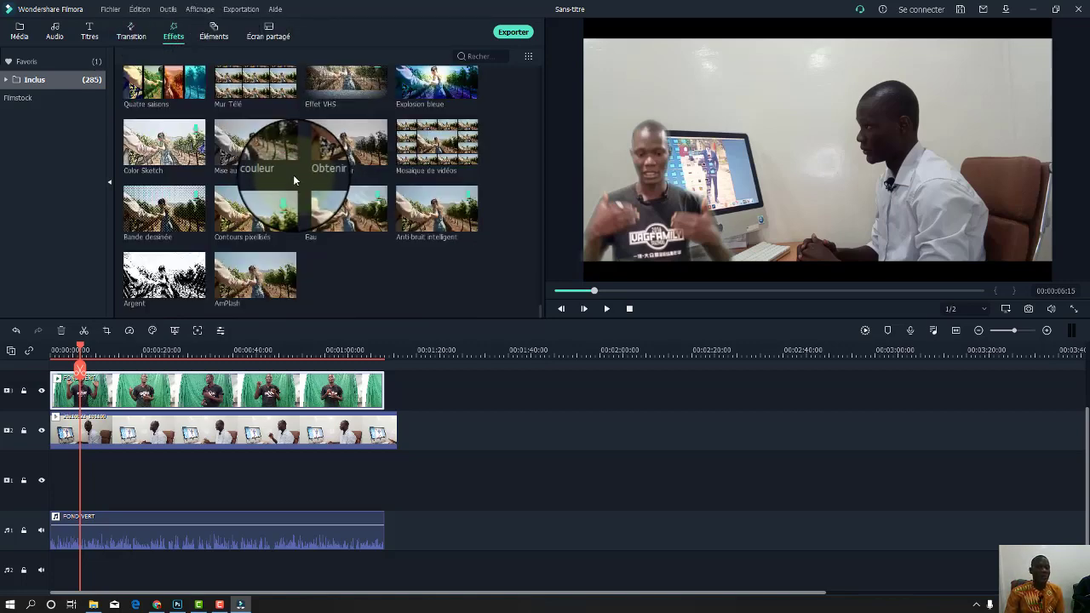
scroll(365, 190, down, 10)
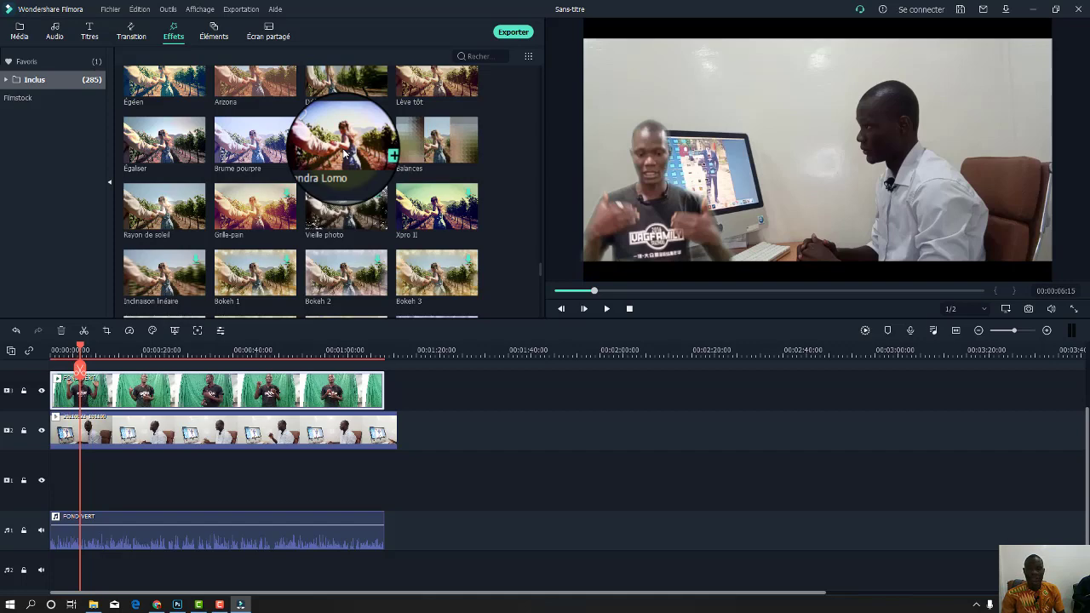
click(1028, 7)
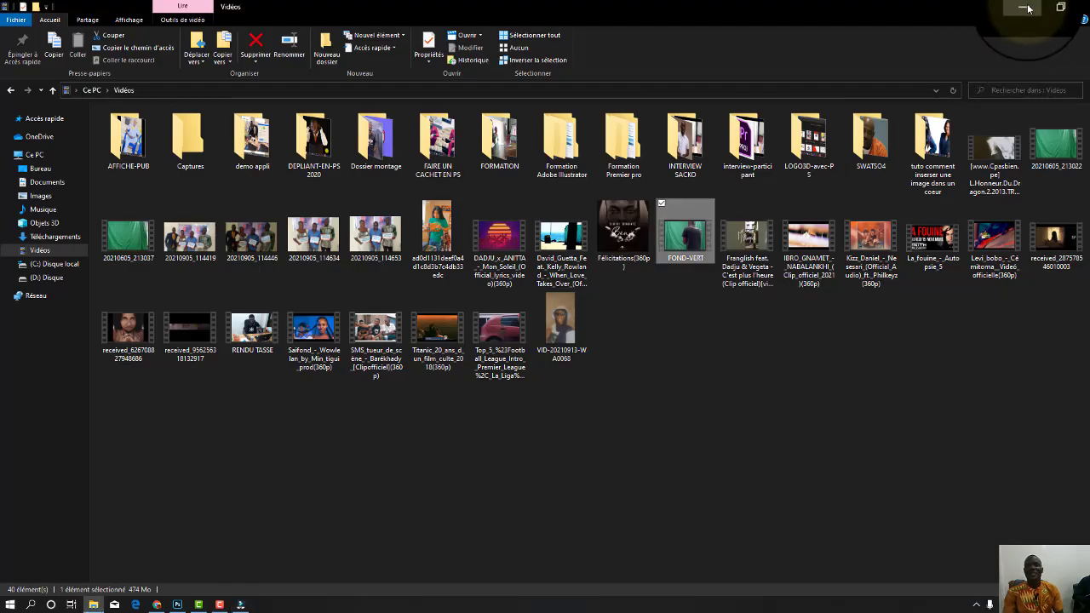
click(1027, 7)
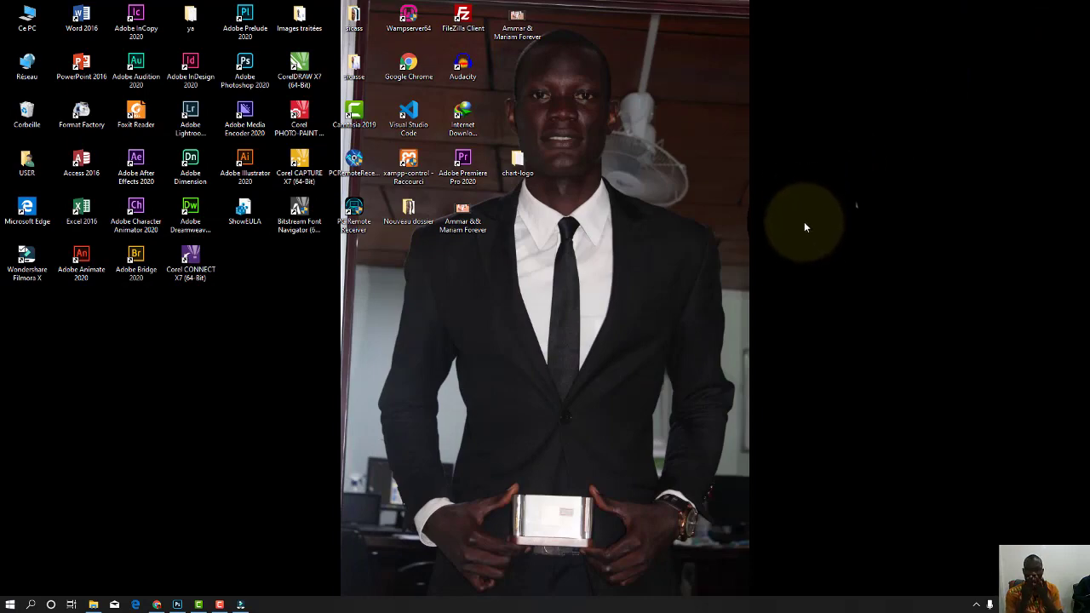